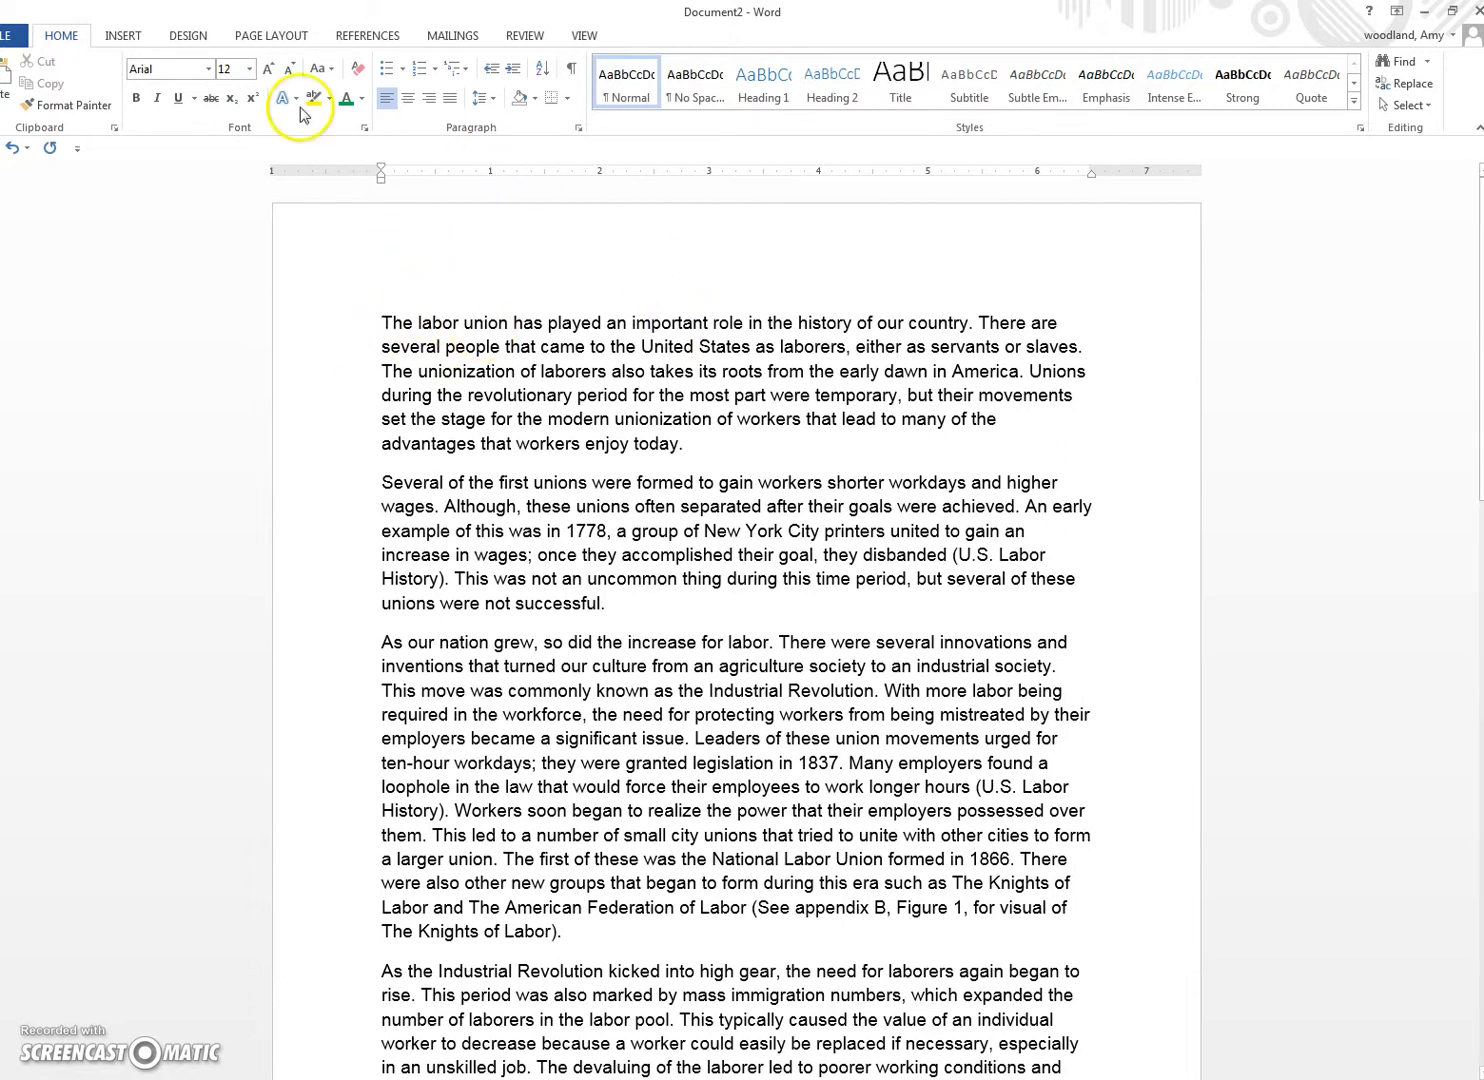
Step: Select the essay text and apply the Normal preset of 1-inch margins on all sides
left_click(245, 34)
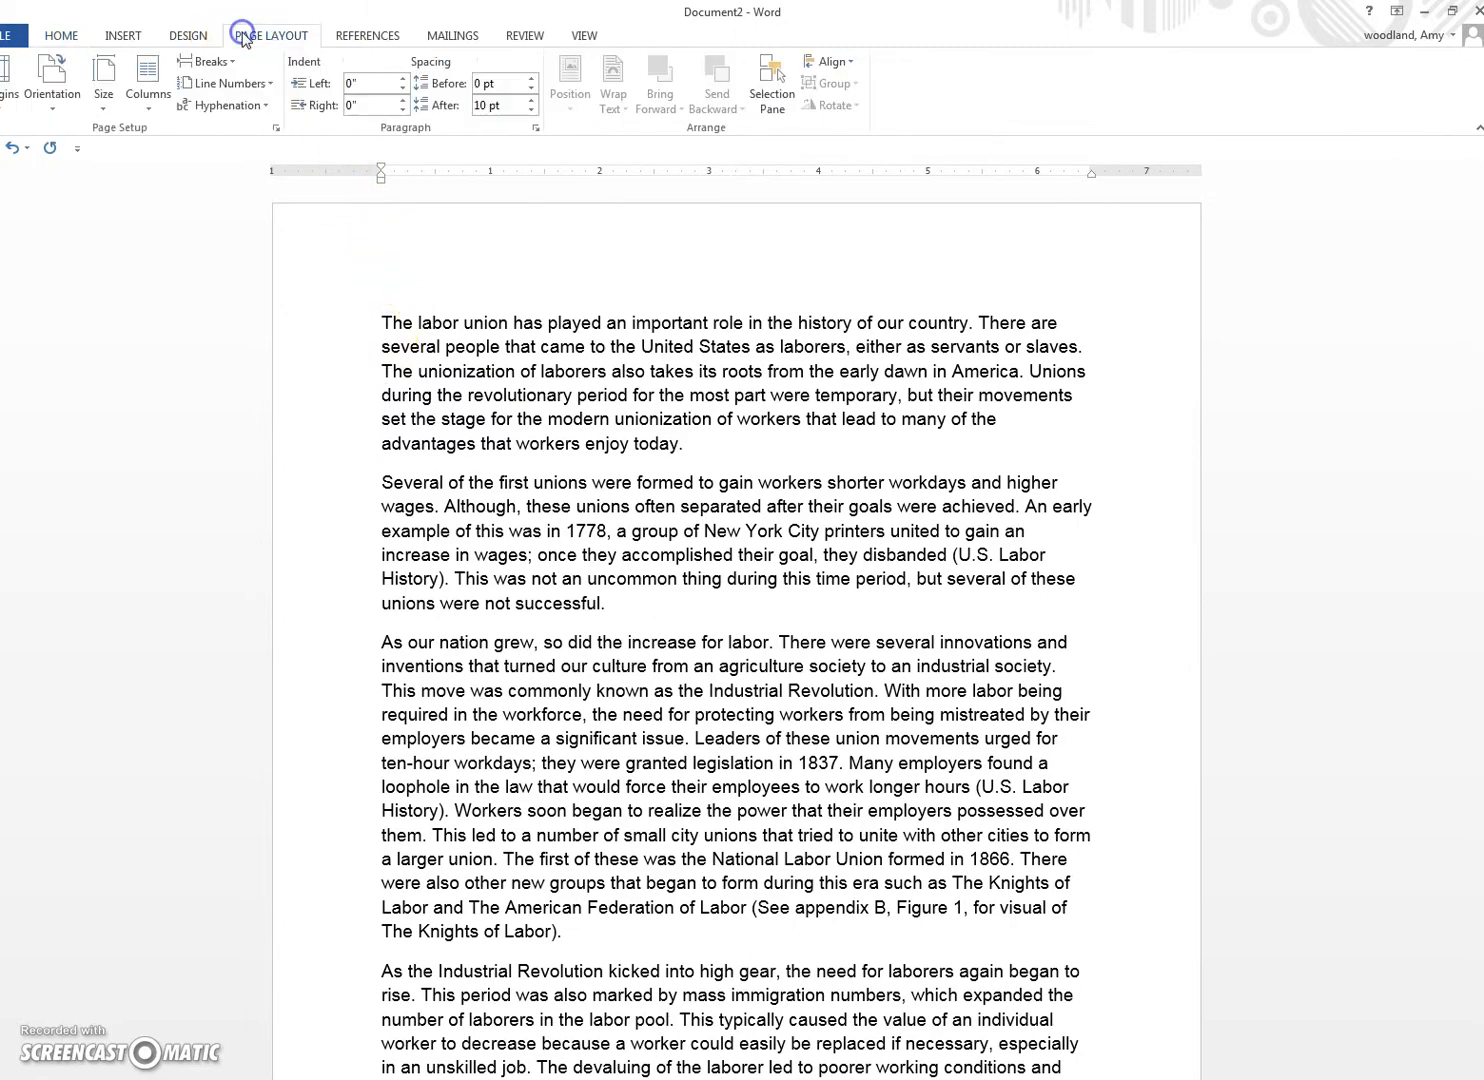
left_click(61, 35)
left_click_drag(382, 322, 601, 912)
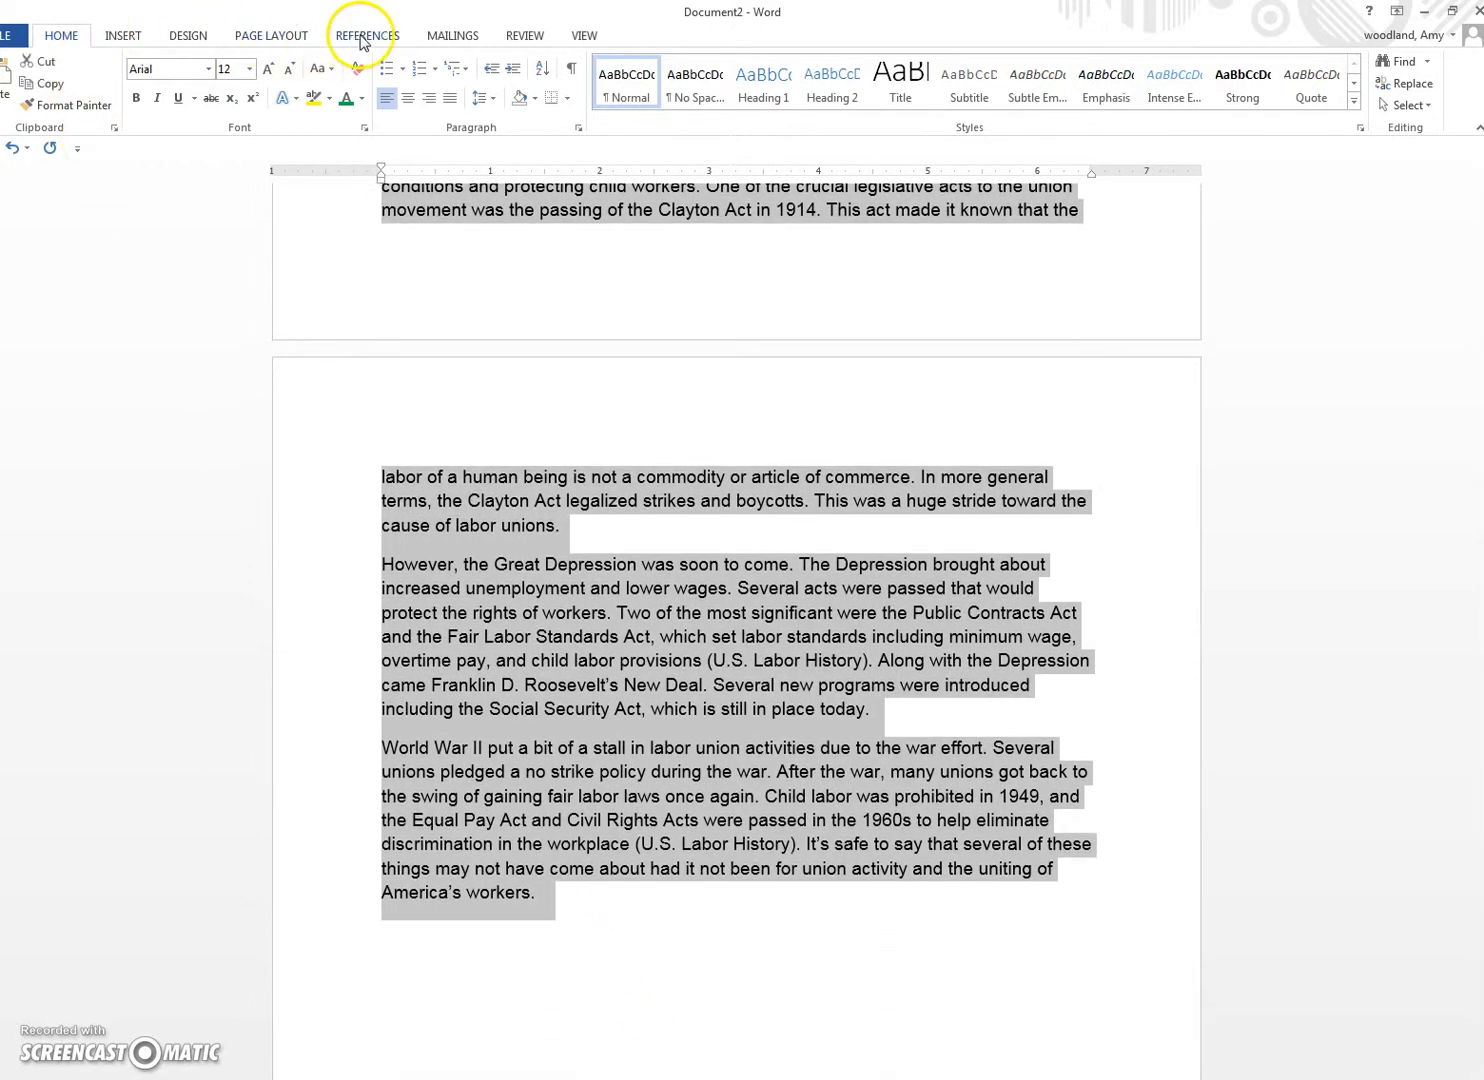
left_click(246, 34)
left_click(8, 80)
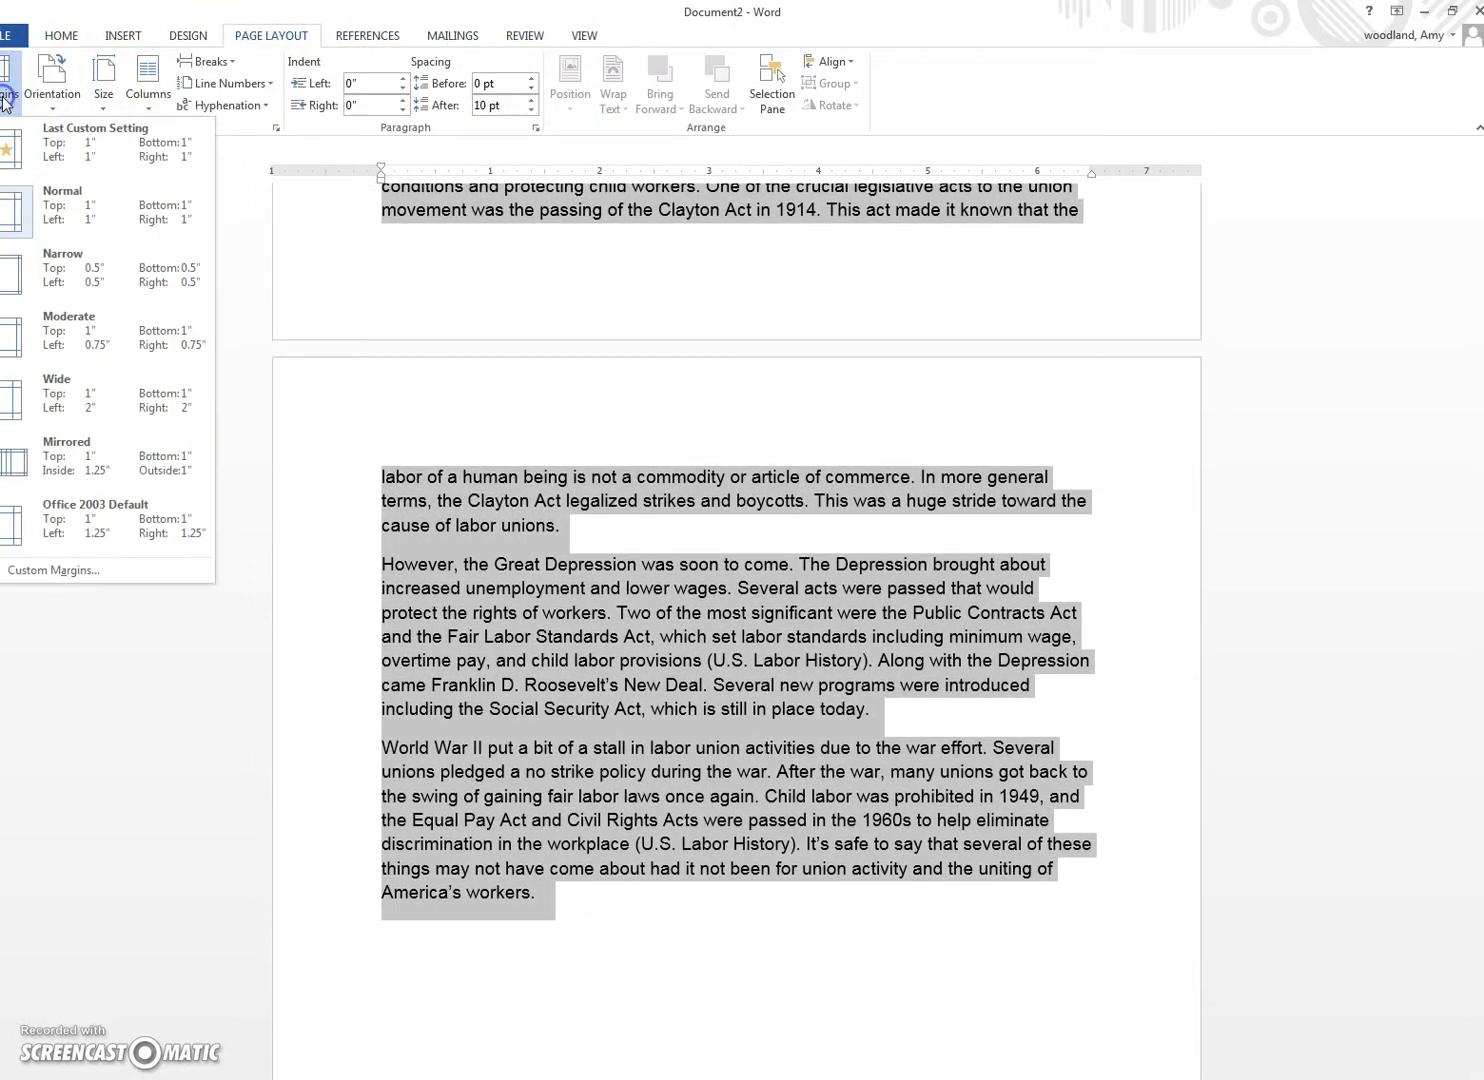
left_click(56, 217)
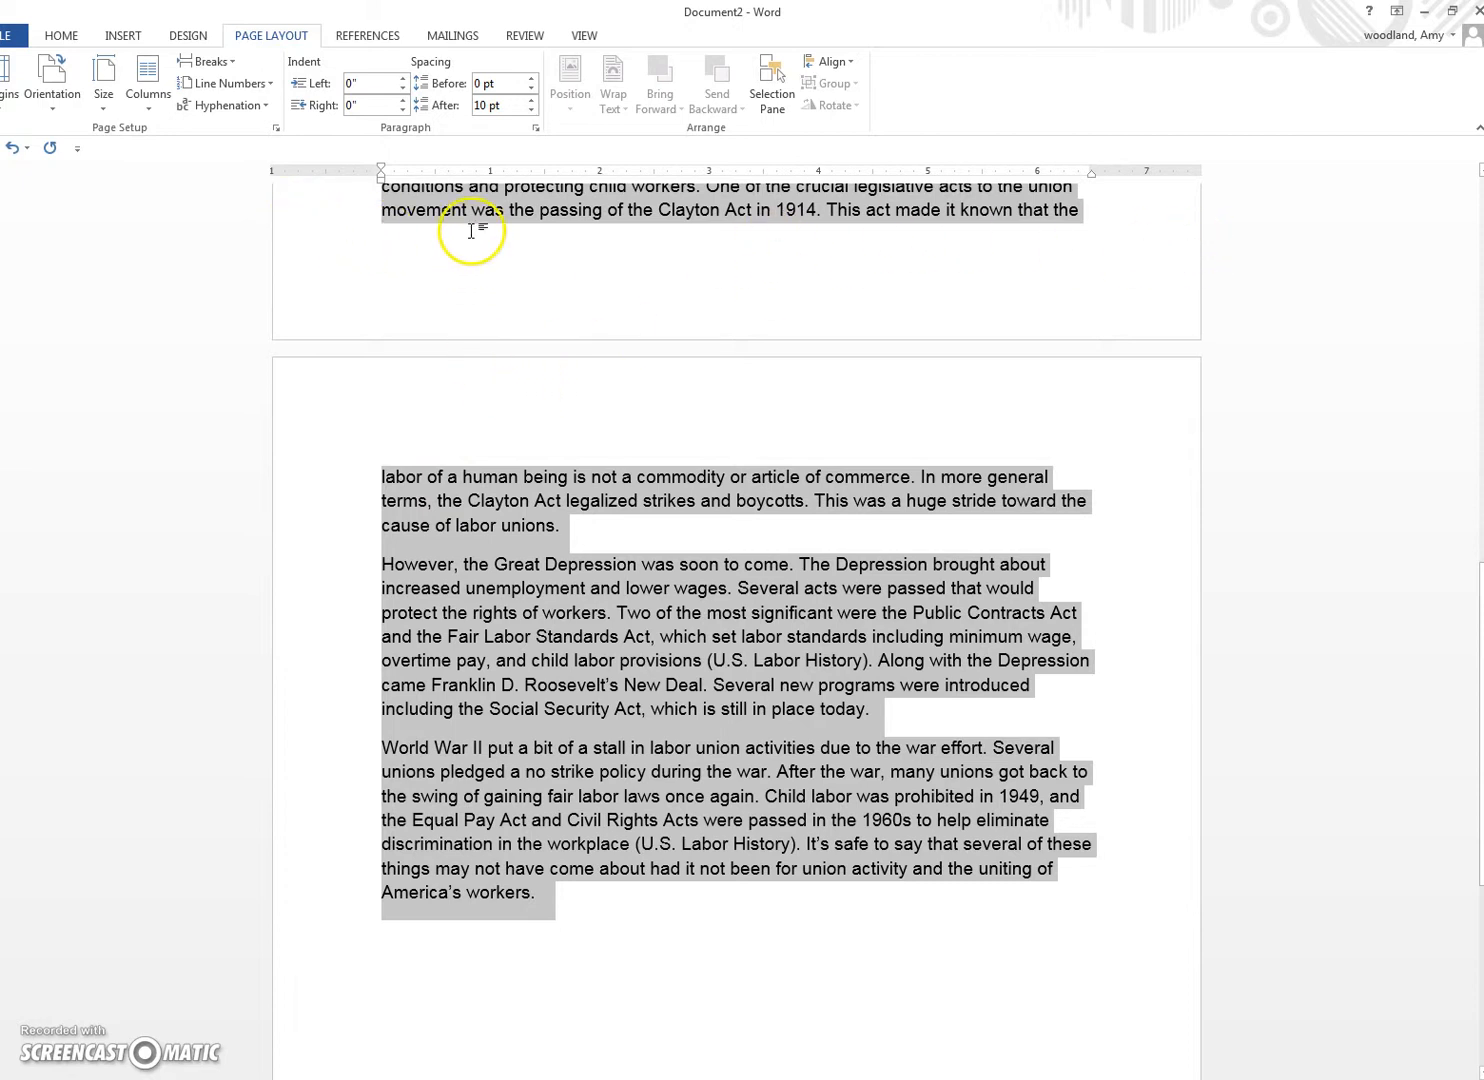
left_click(62, 36)
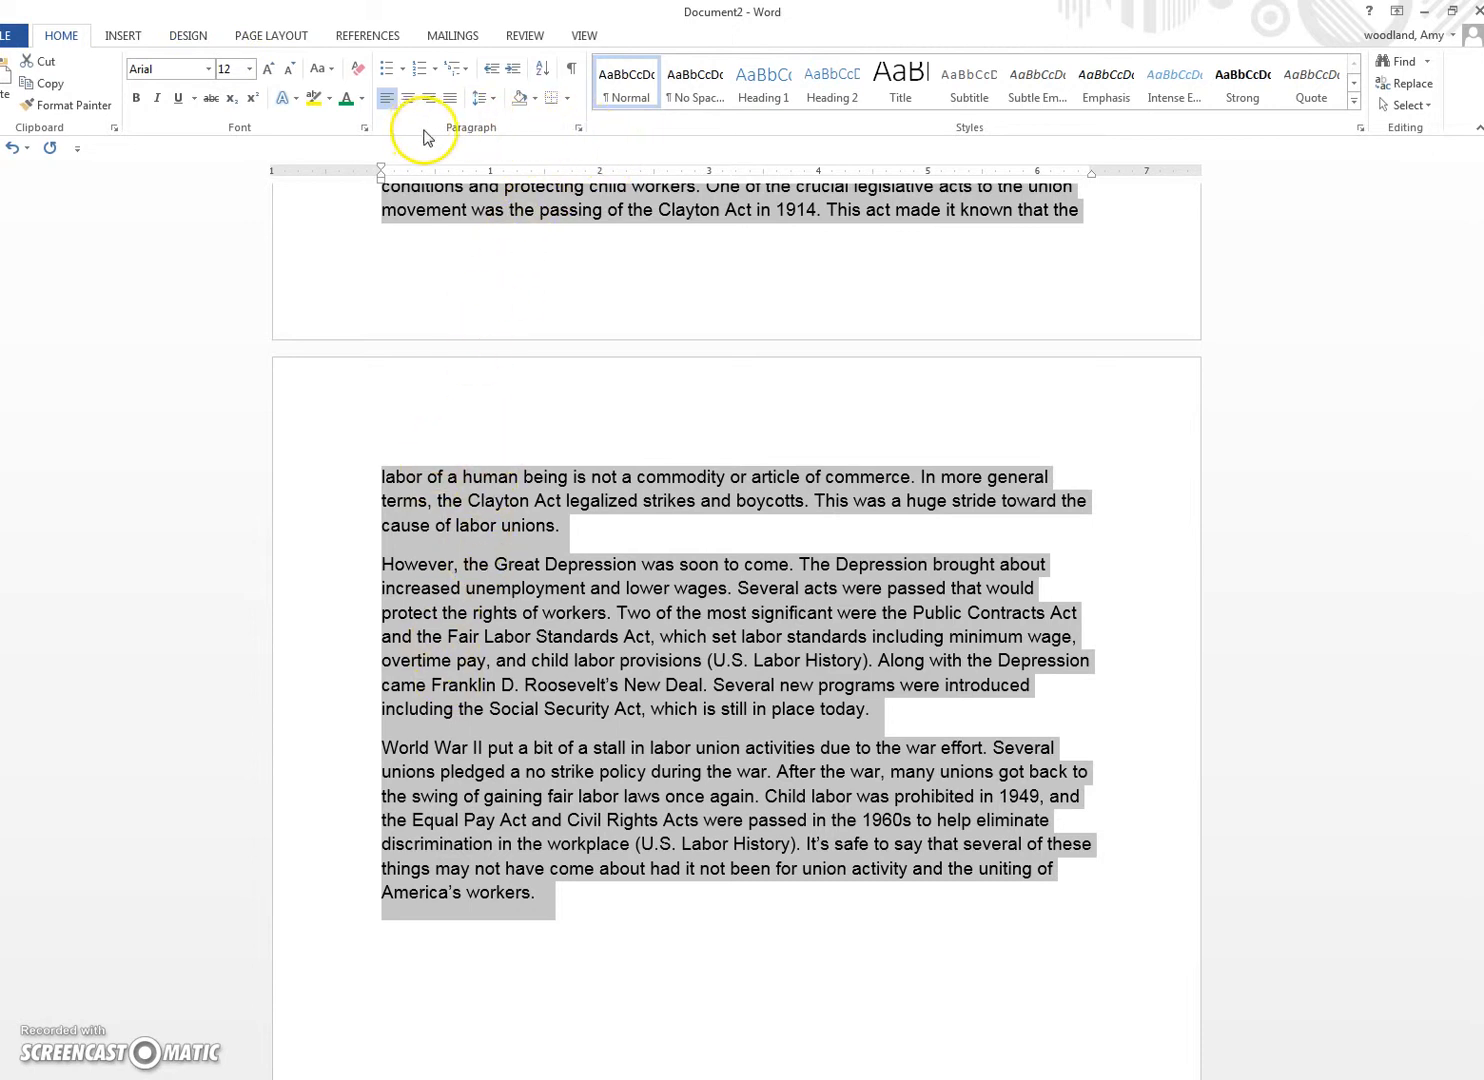
Step: Set the essay's line spacing to Double and cut spacing after paragraphs from 10 pt to 0 pt
left_click(578, 128)
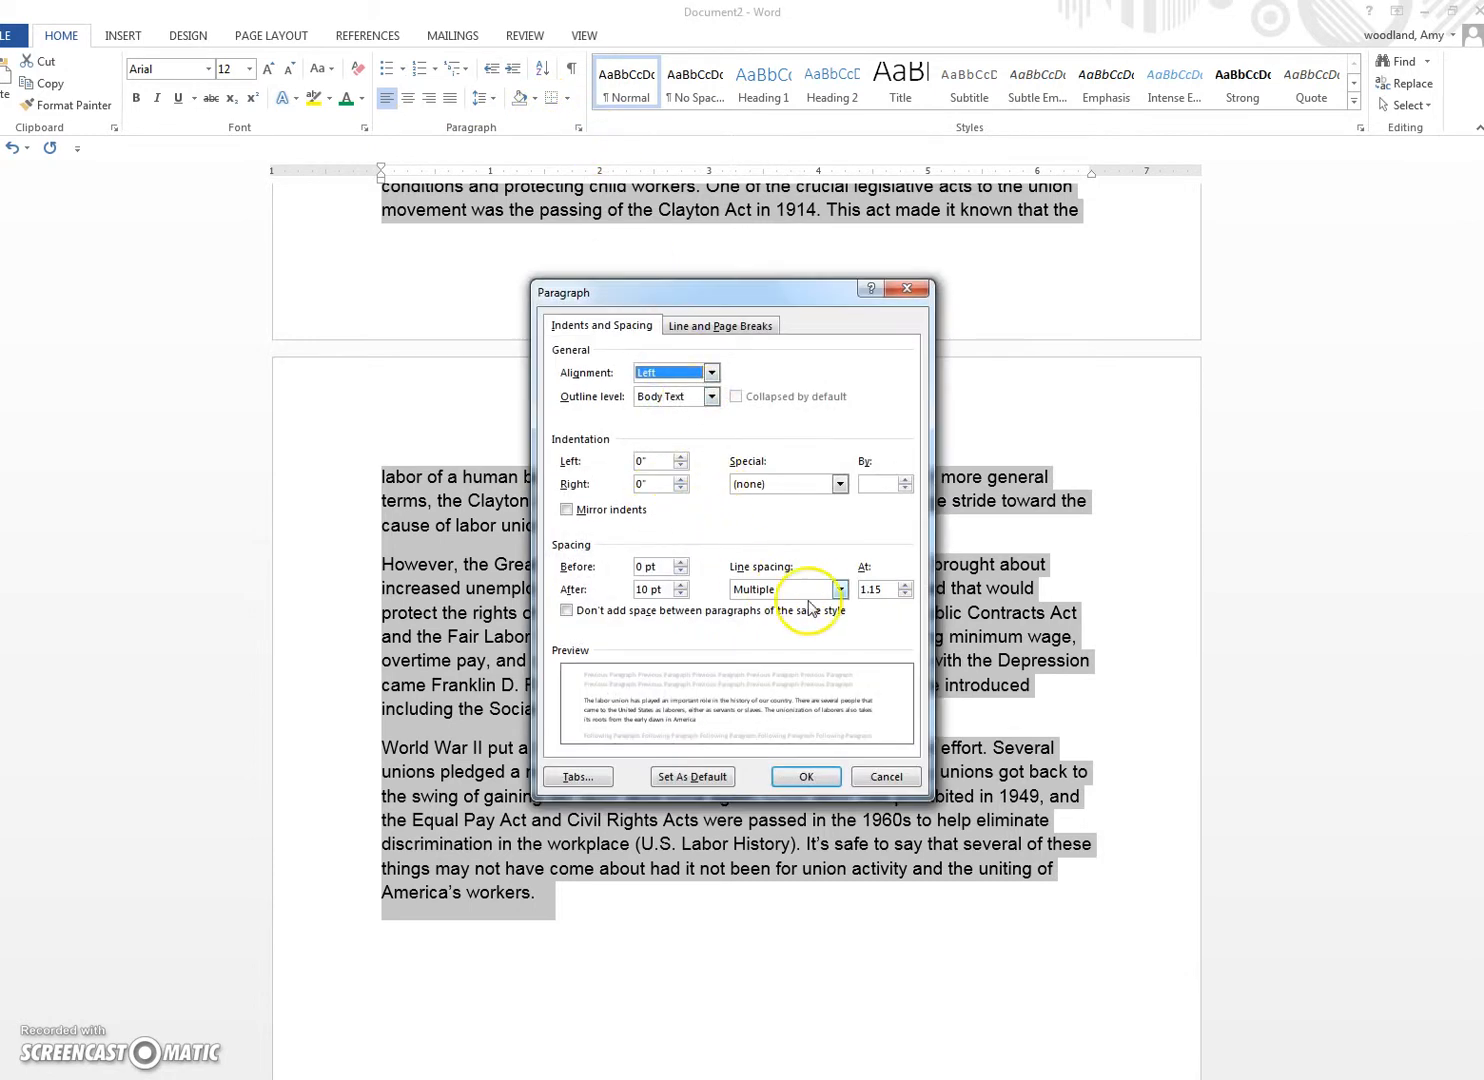
left_click(840, 589)
left_click(801, 630)
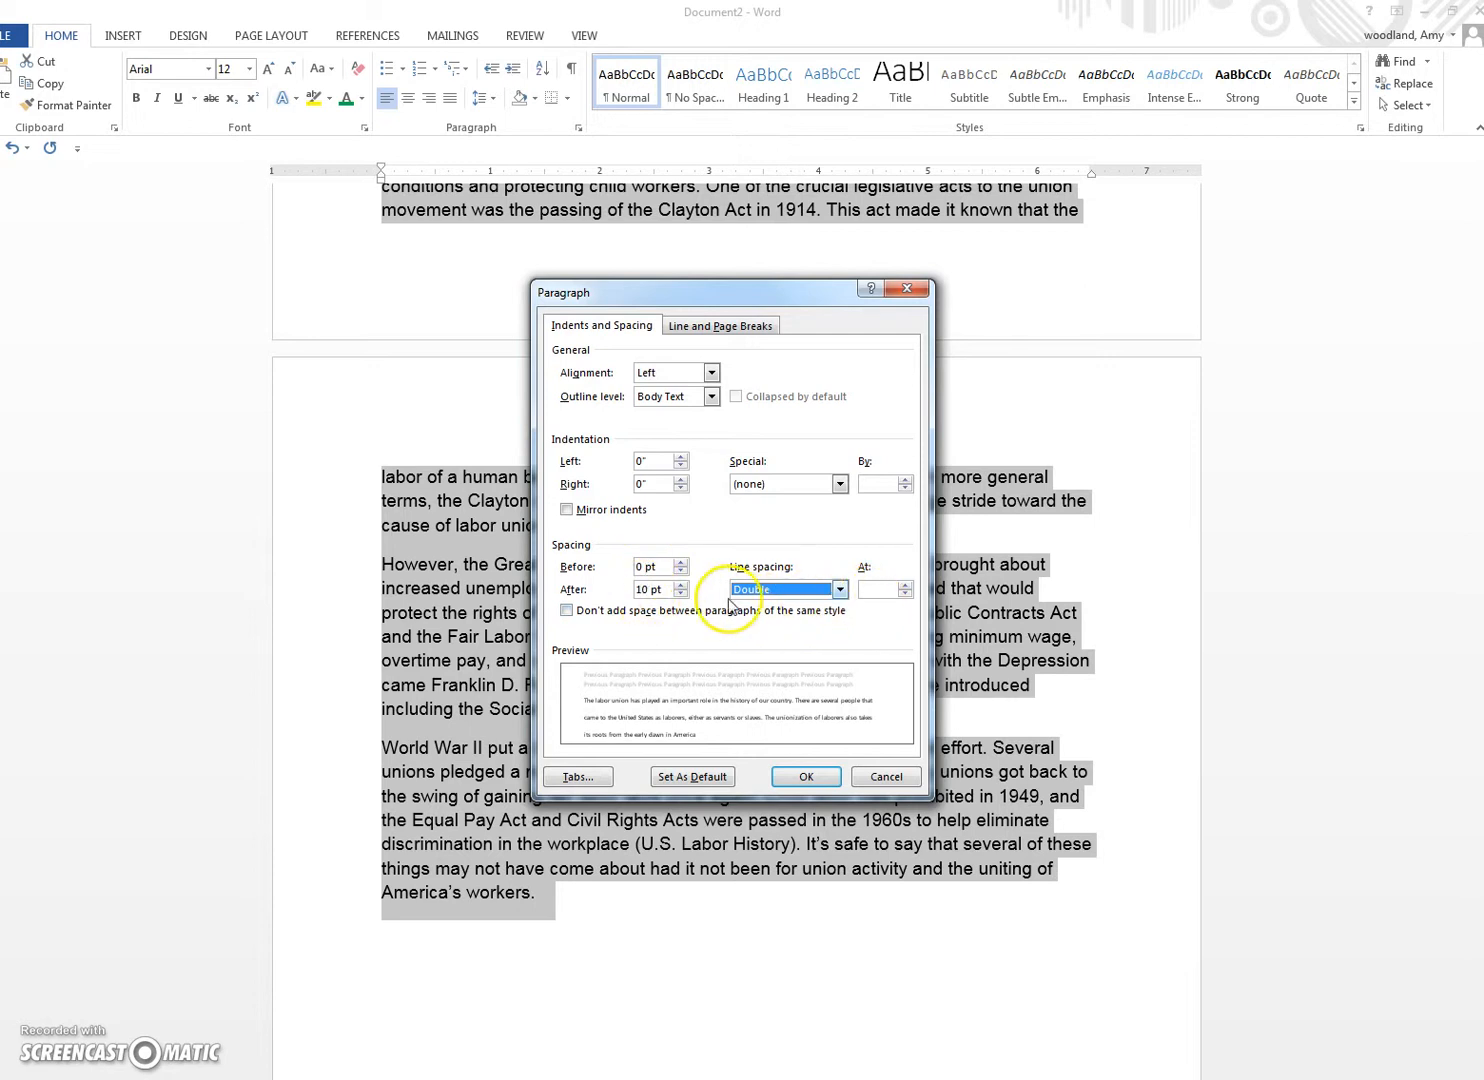
left_click(680, 594)
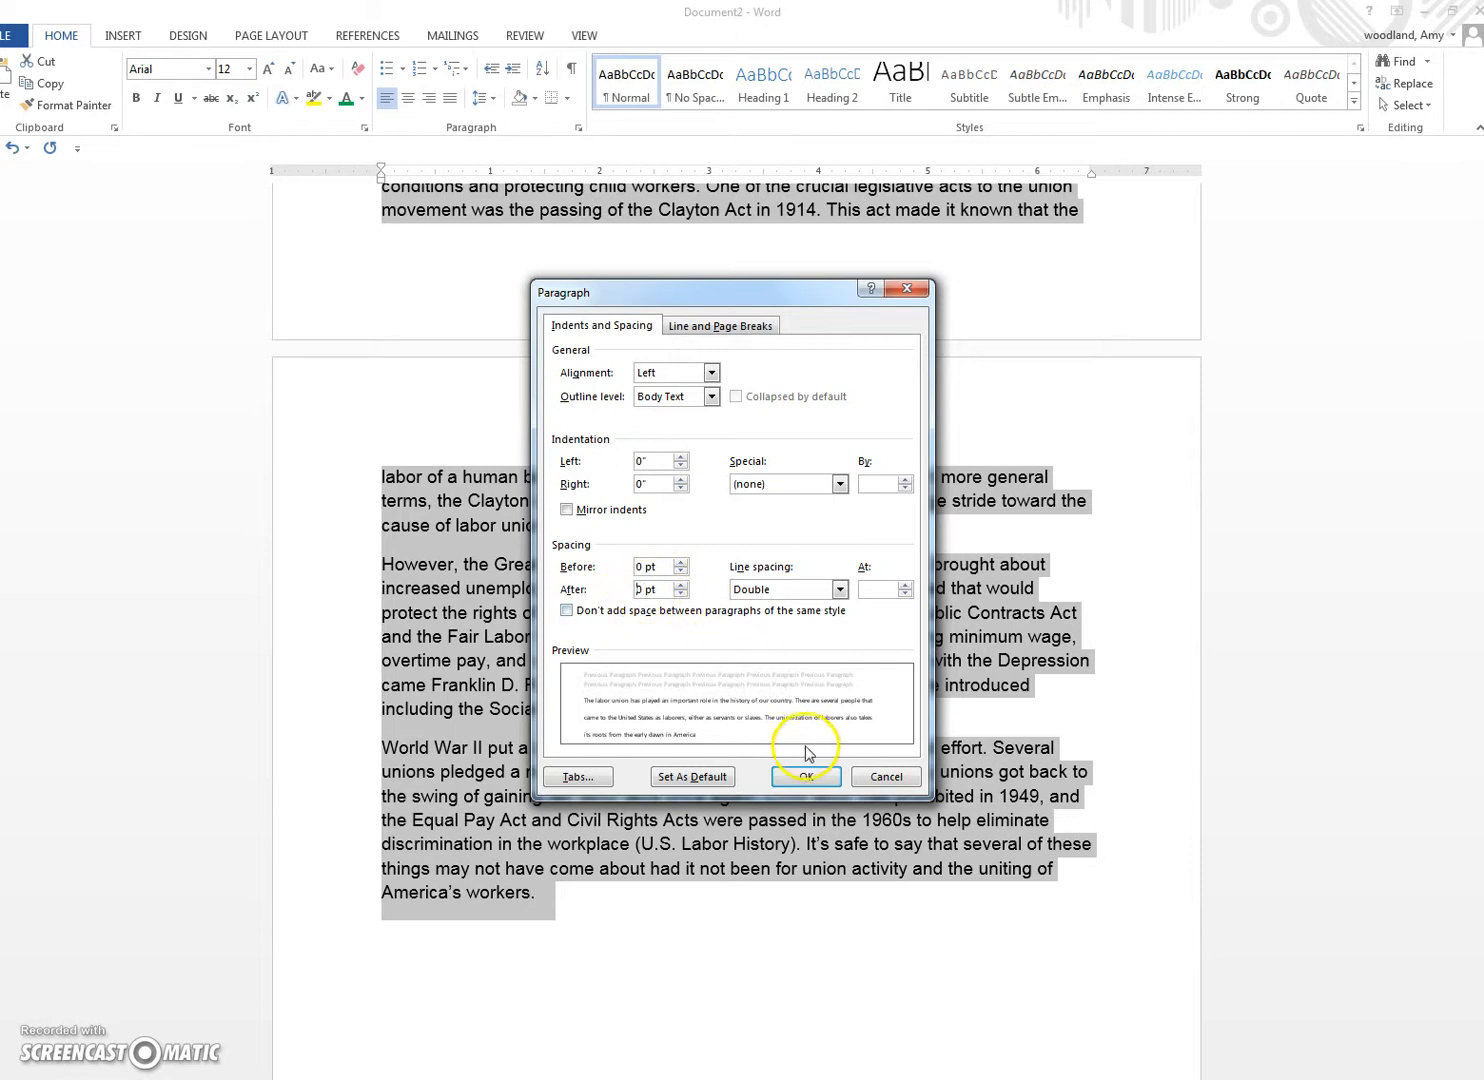
left_click(806, 777)
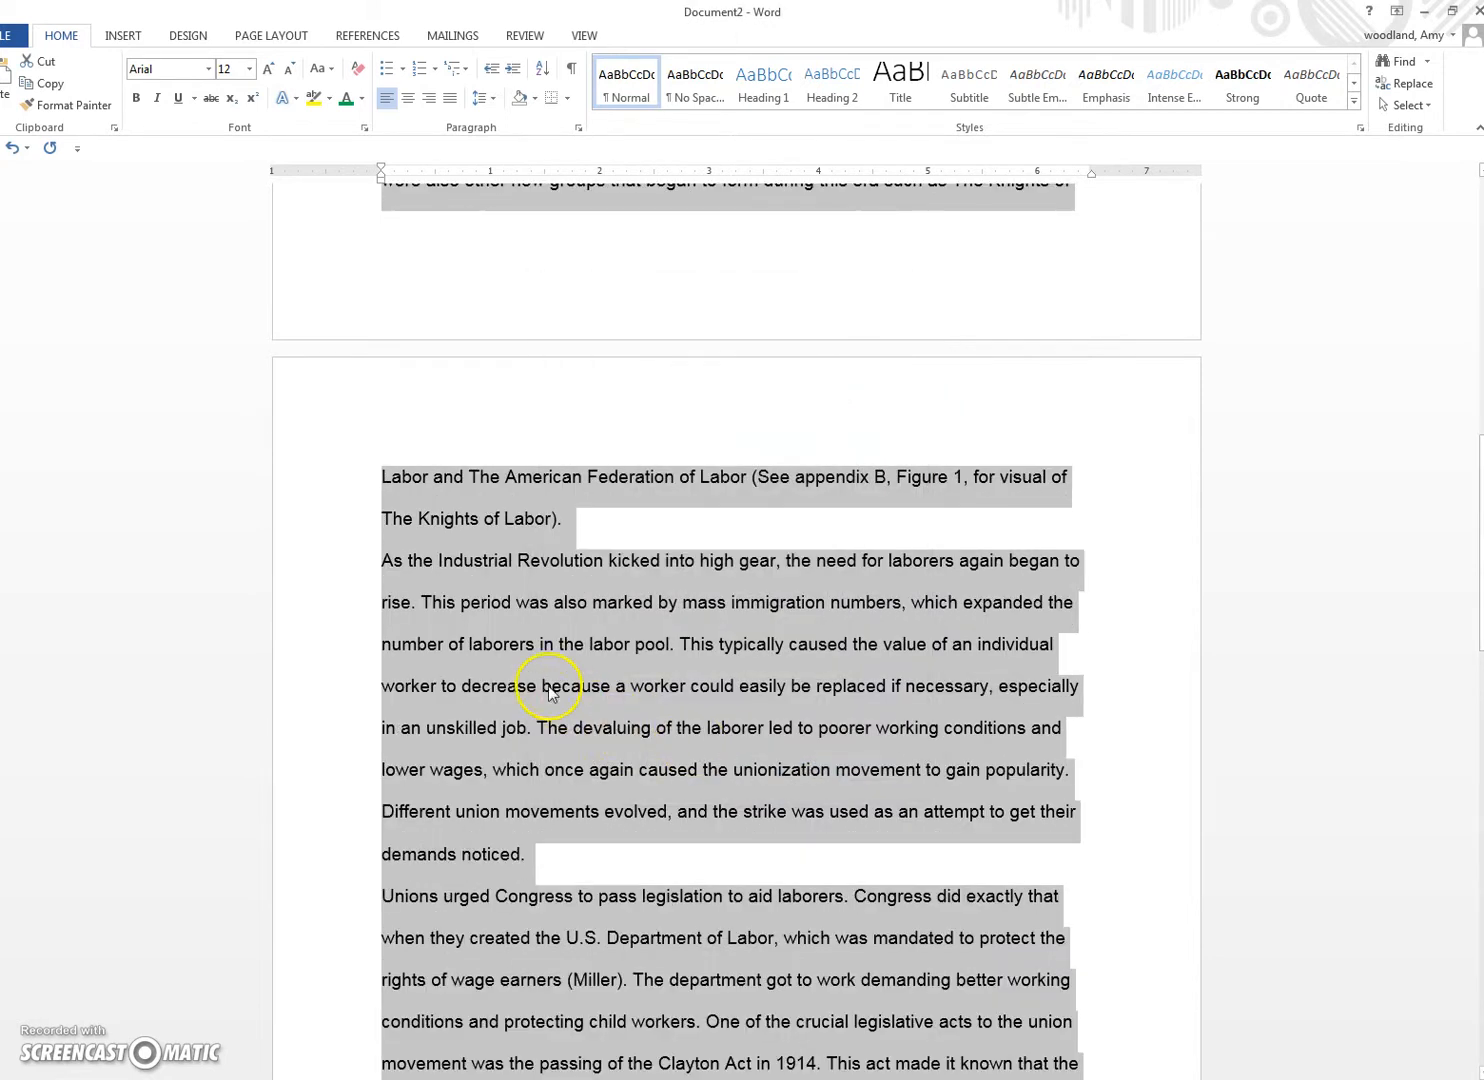
left_click(545, 686)
scroll(501, 727, "up", 3)
scroll(501, 727, "up", 6)
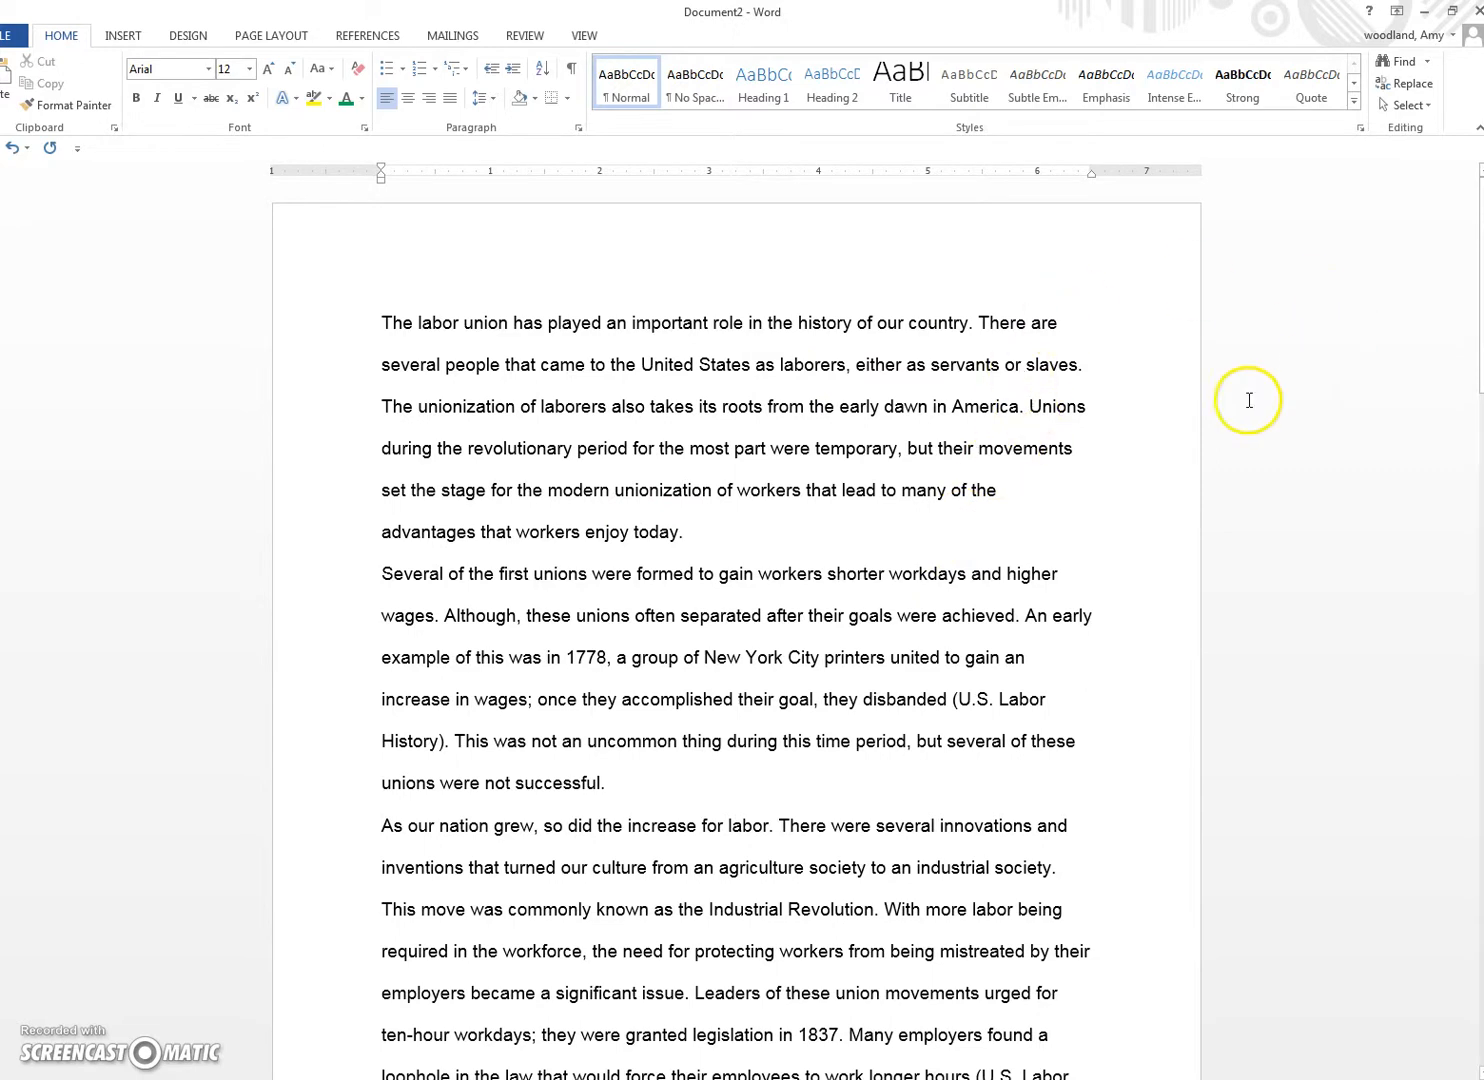
Step: Select all the essay text and switch its font from Arial to Times New Roman
left_click(383, 324)
left_click_drag(383, 324, 702, 795)
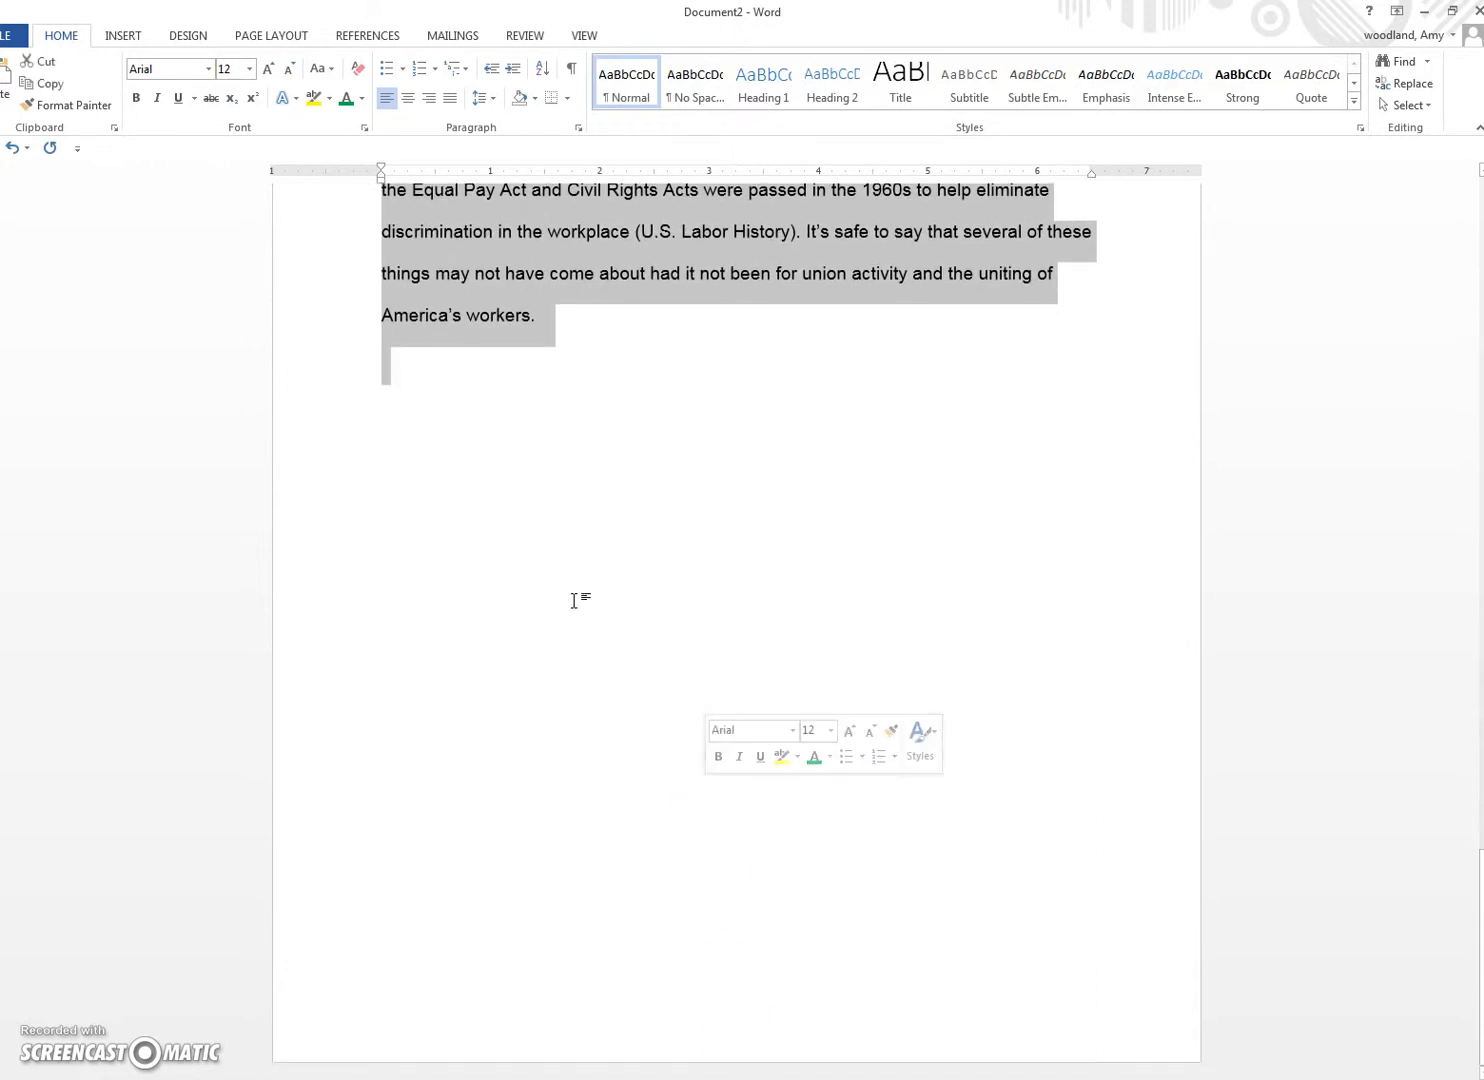
left_click(208, 68)
left_click(215, 185)
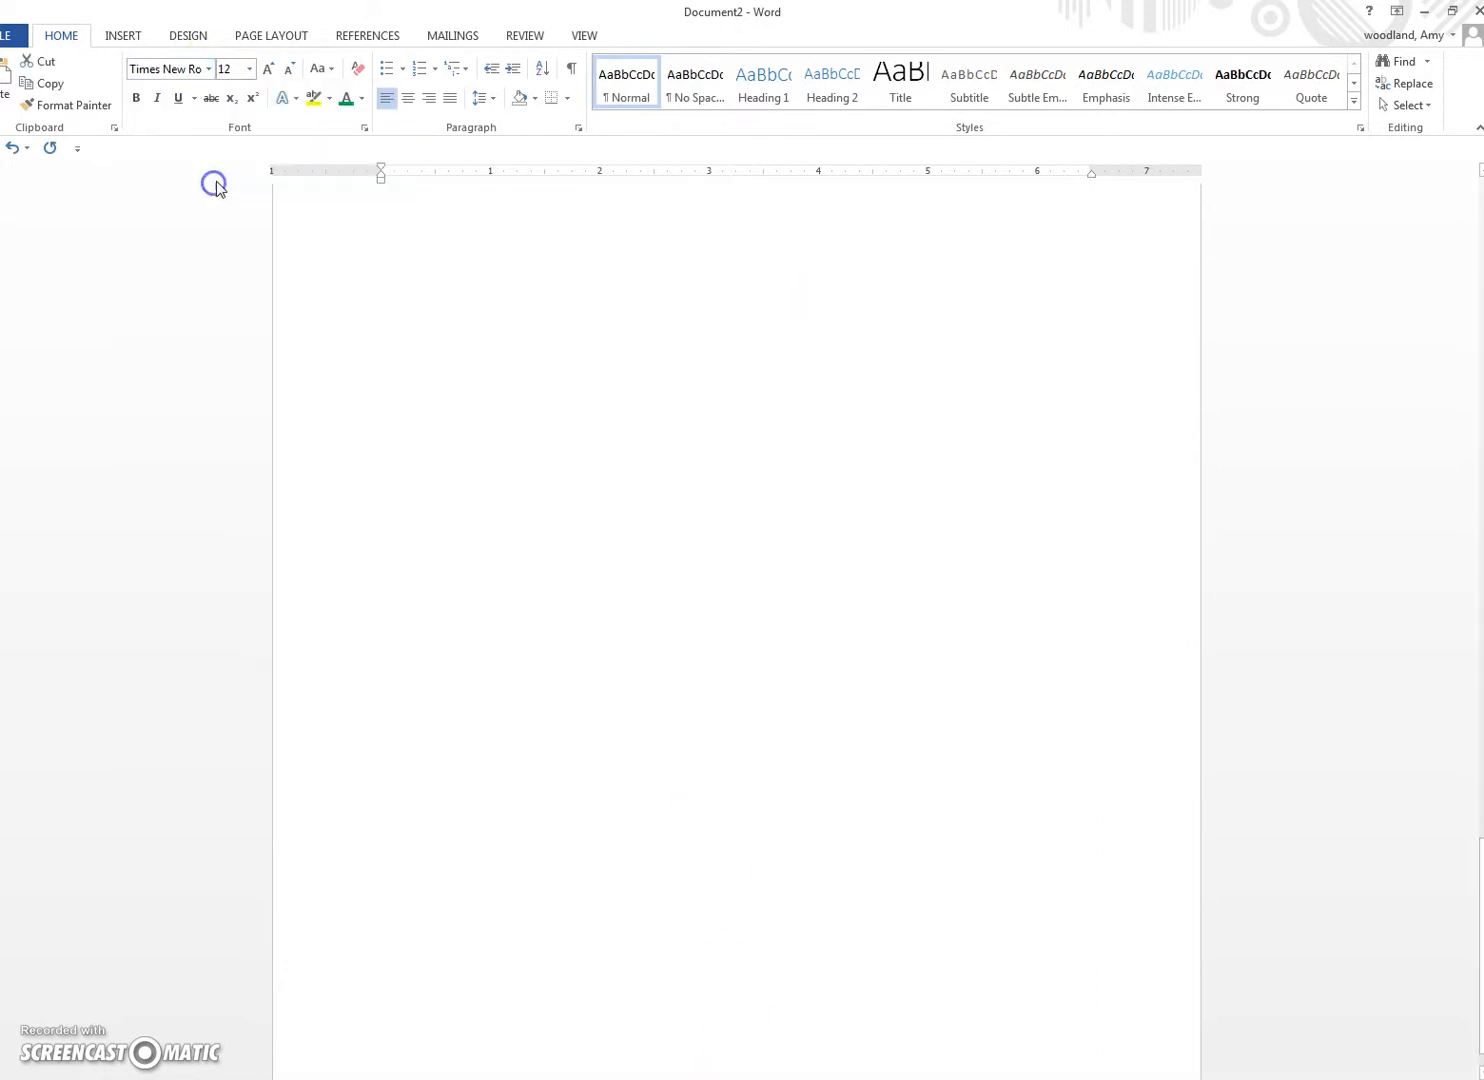
left_click(447, 557)
scroll(445, 557, "up", 5)
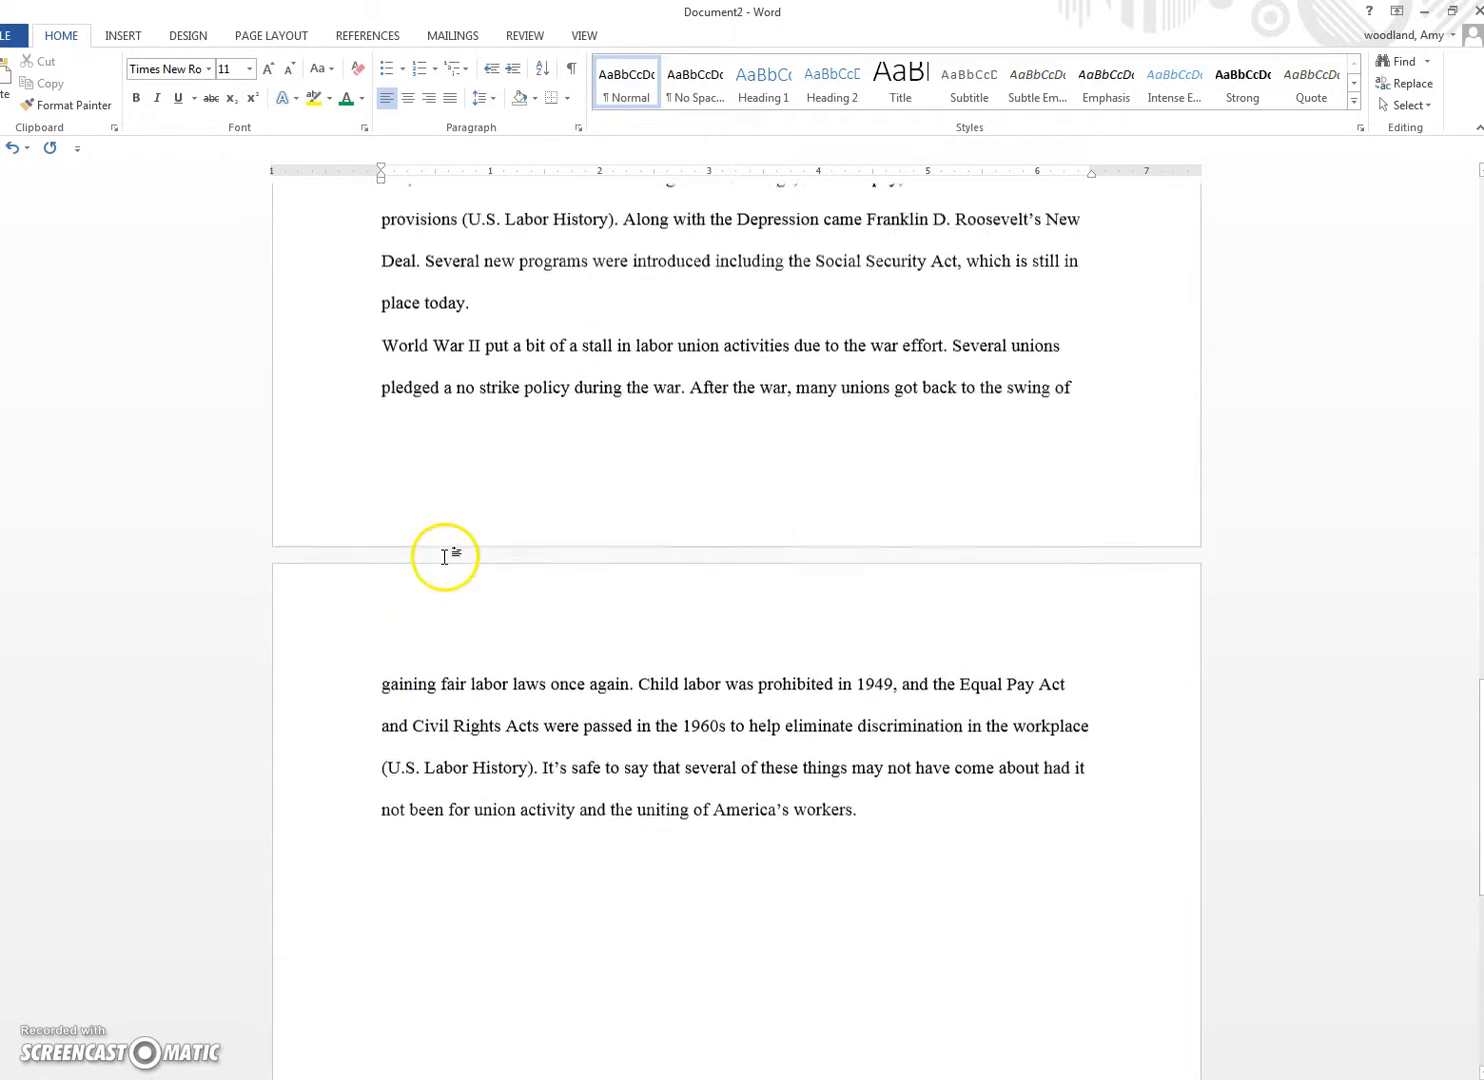
scroll(973, 708, "up", 3)
scroll(973, 708, "up", 10)
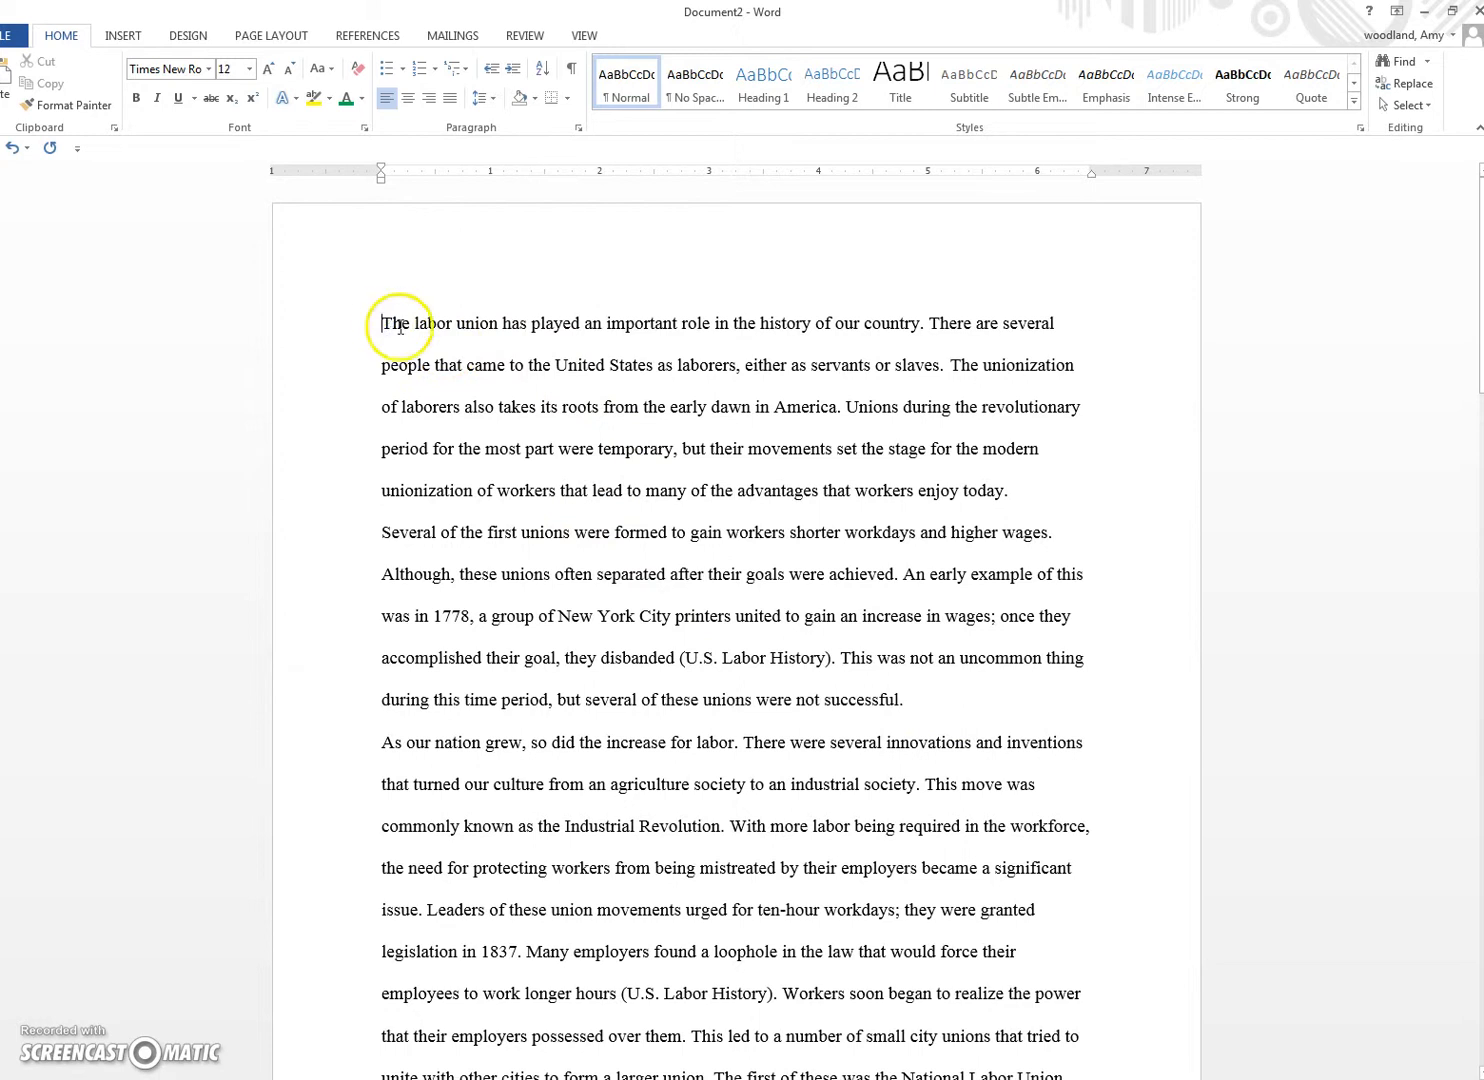
Step: Tab-indent the first lines of the opening paragraph and the 'As our nation grew' paragraph
key("Tab")
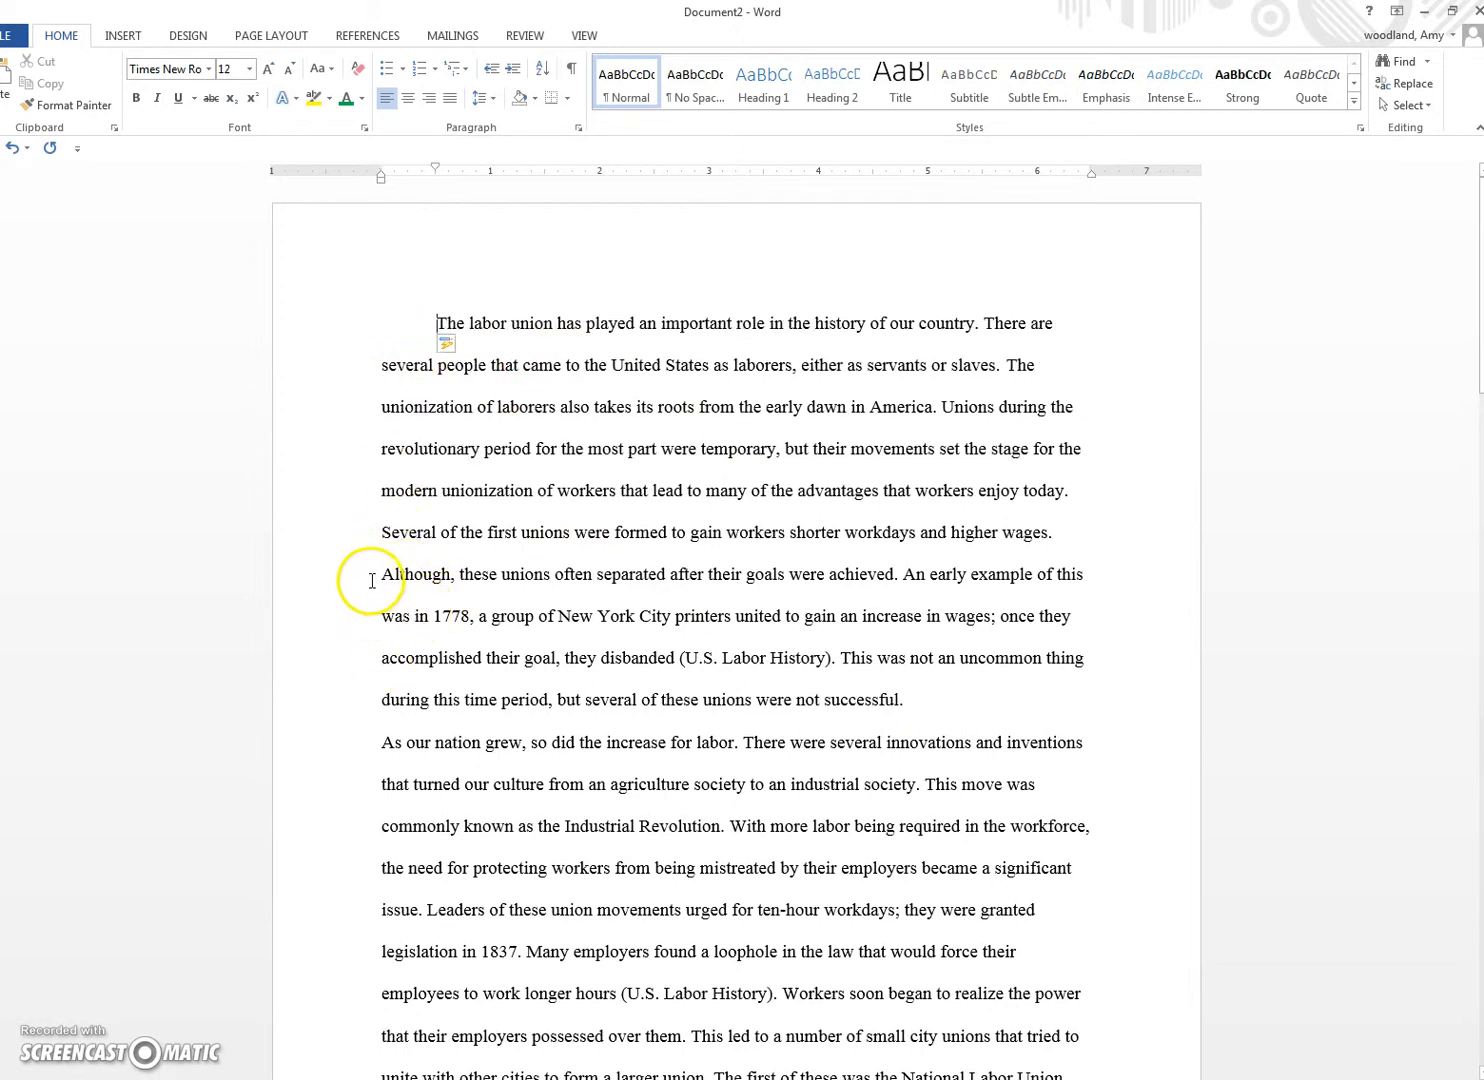
left_click(382, 745)
key("Tab")
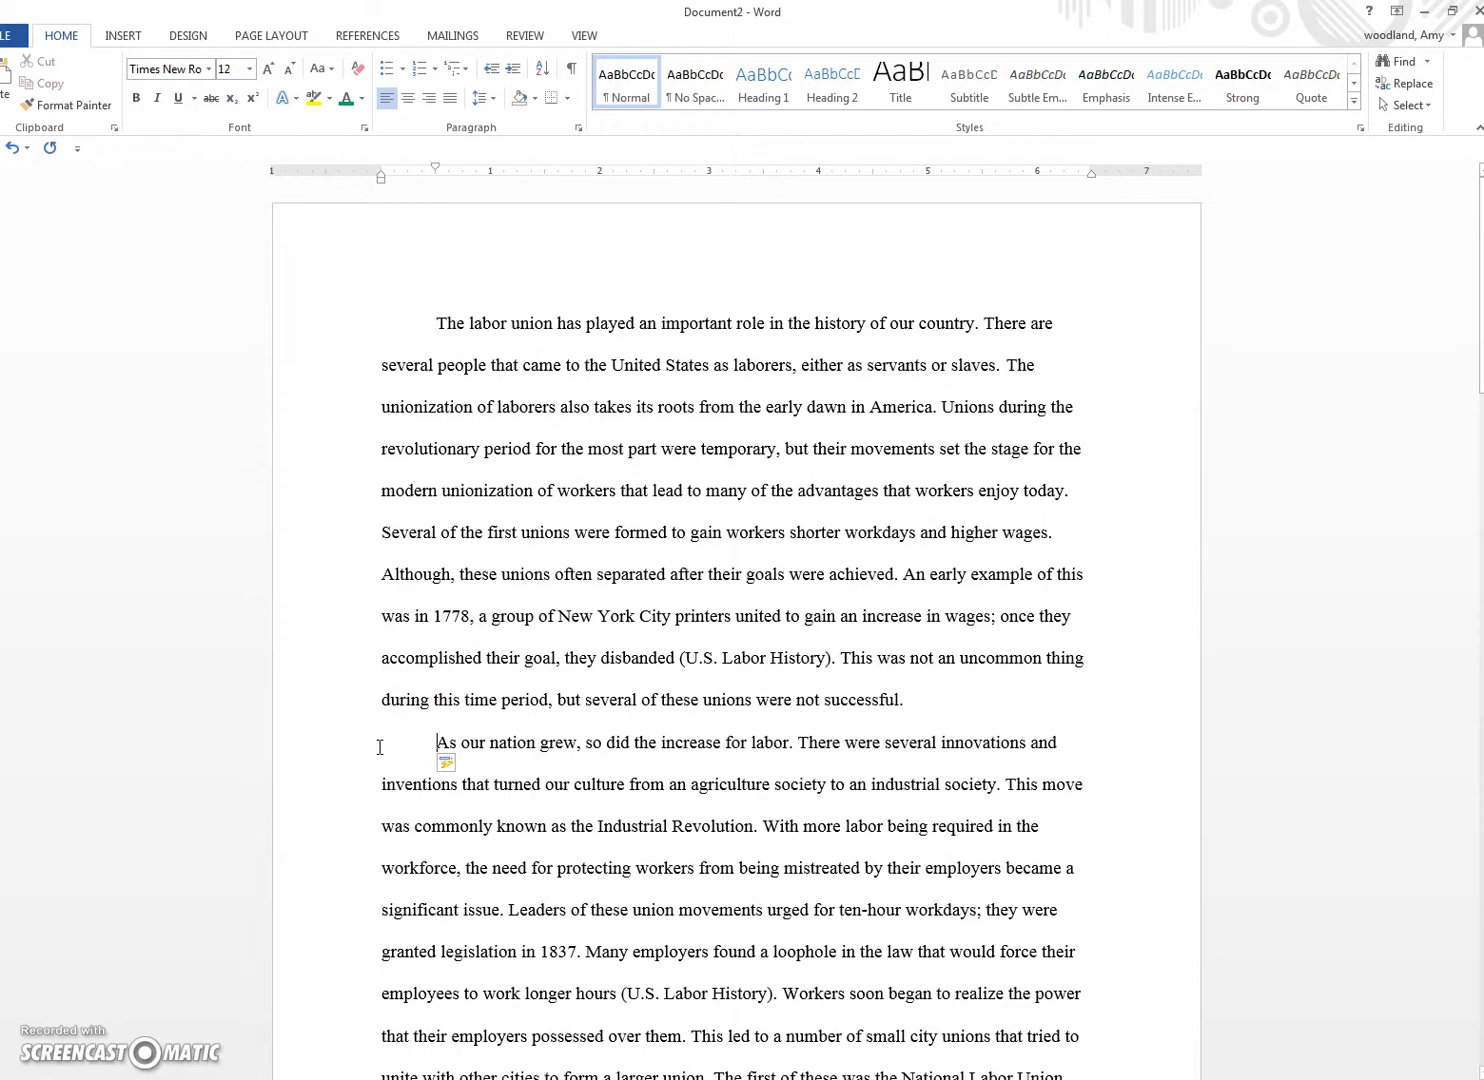
left_click_drag(435, 168, 437, 170)
scroll(429, 801, "down", 2)
scroll(429, 801, "down", 1)
scroll(407, 795, "up", 3)
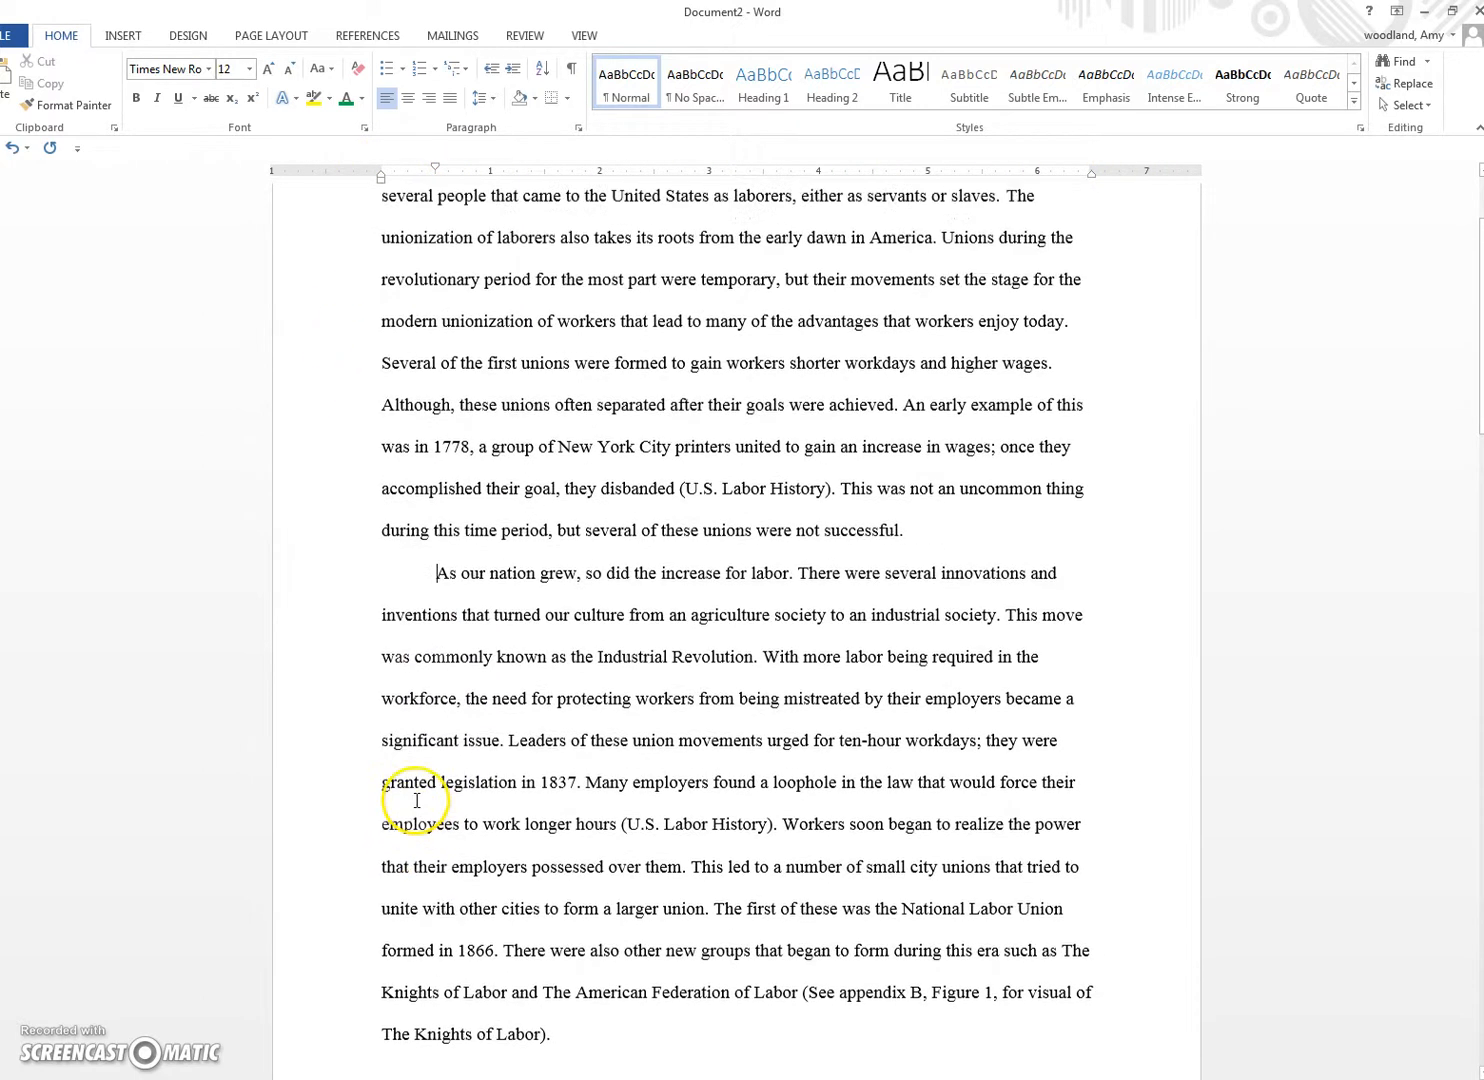
left_click(436, 318)
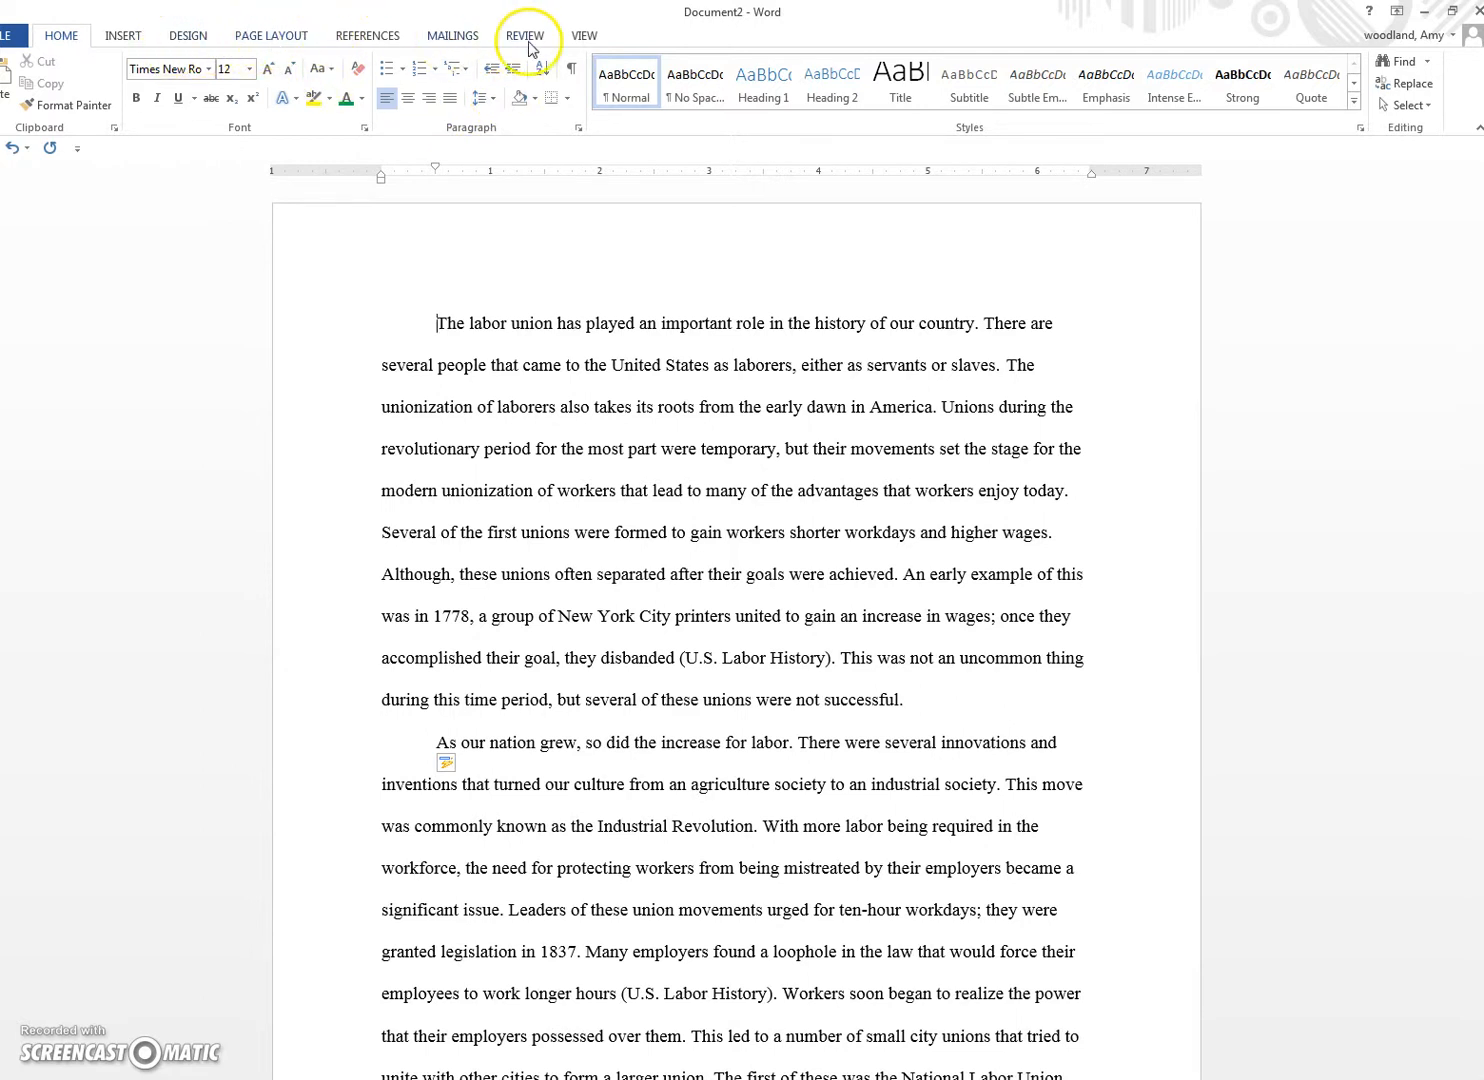
left_click(123, 36)
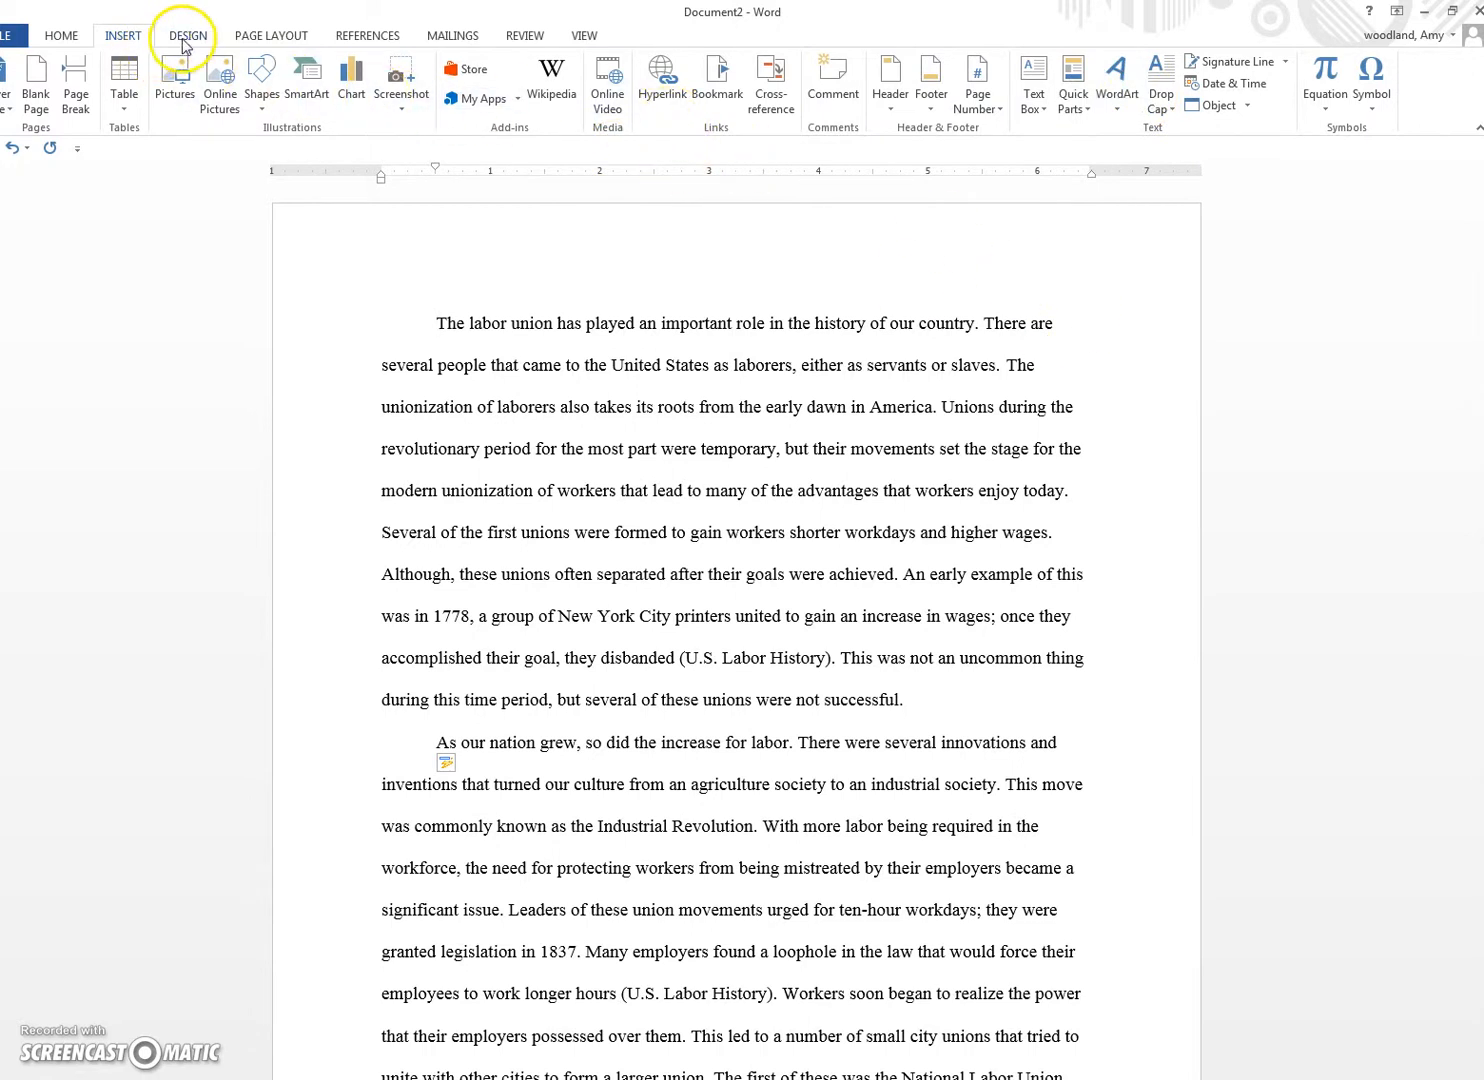
Step: Add a right-aligned top-of-page number and type 'RElationships and Online Dating' at the header's left
left_click(978, 96)
mouse_move(996, 135)
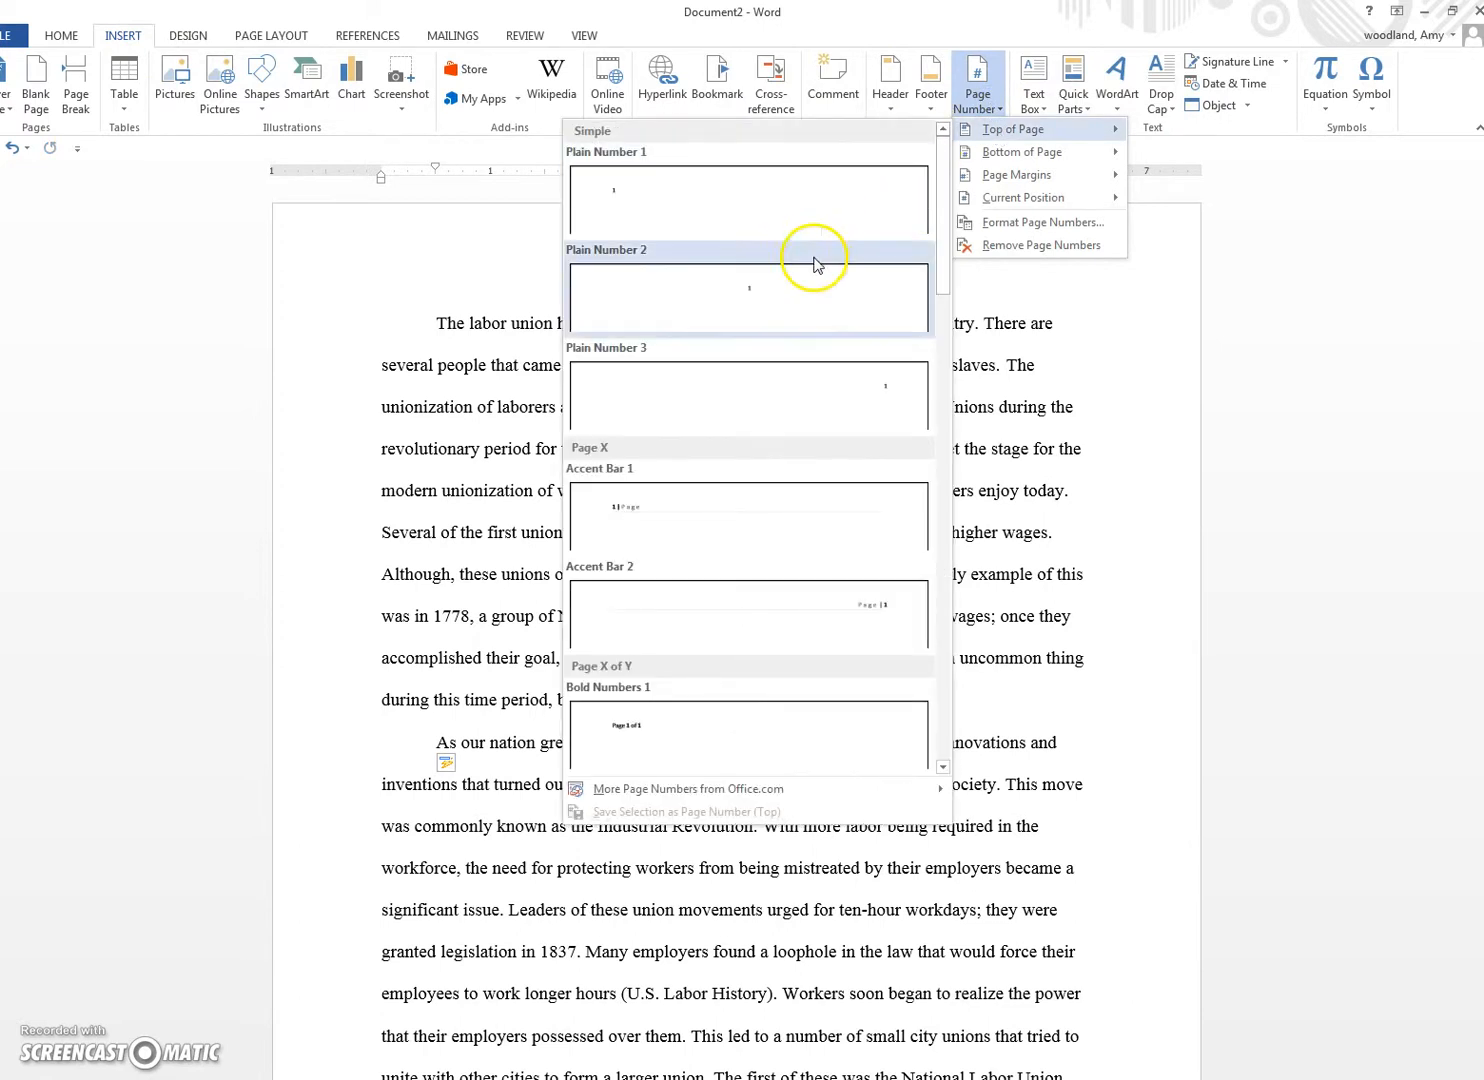
left_click(821, 215)
left_click(1038, 336)
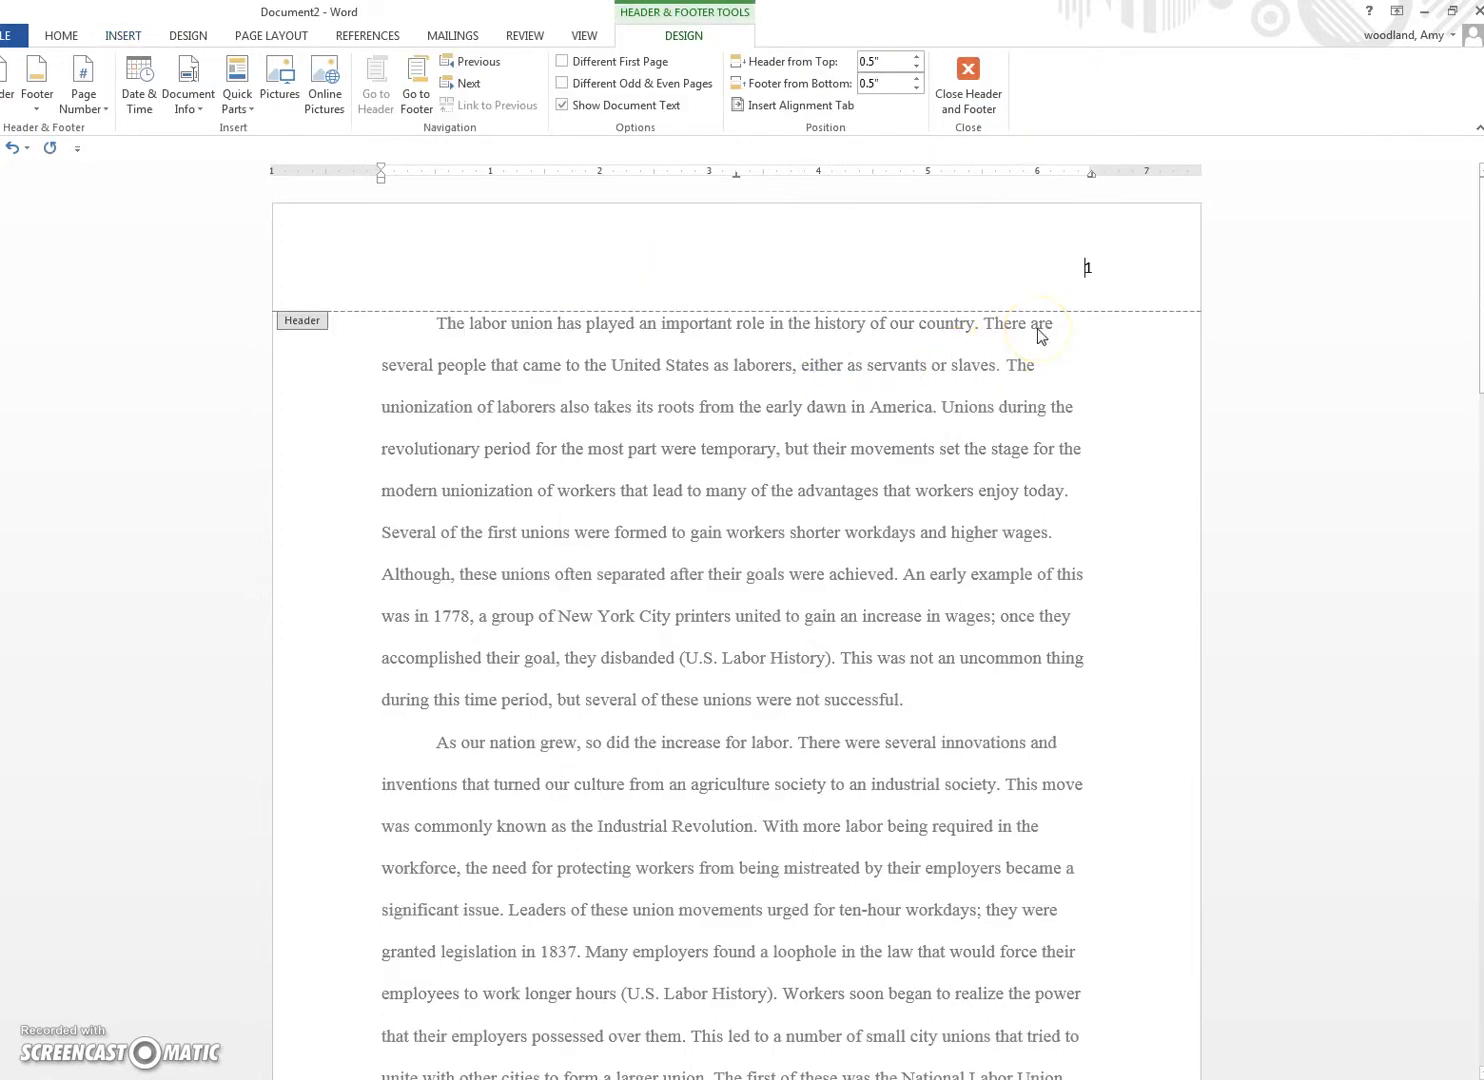
type("REla")
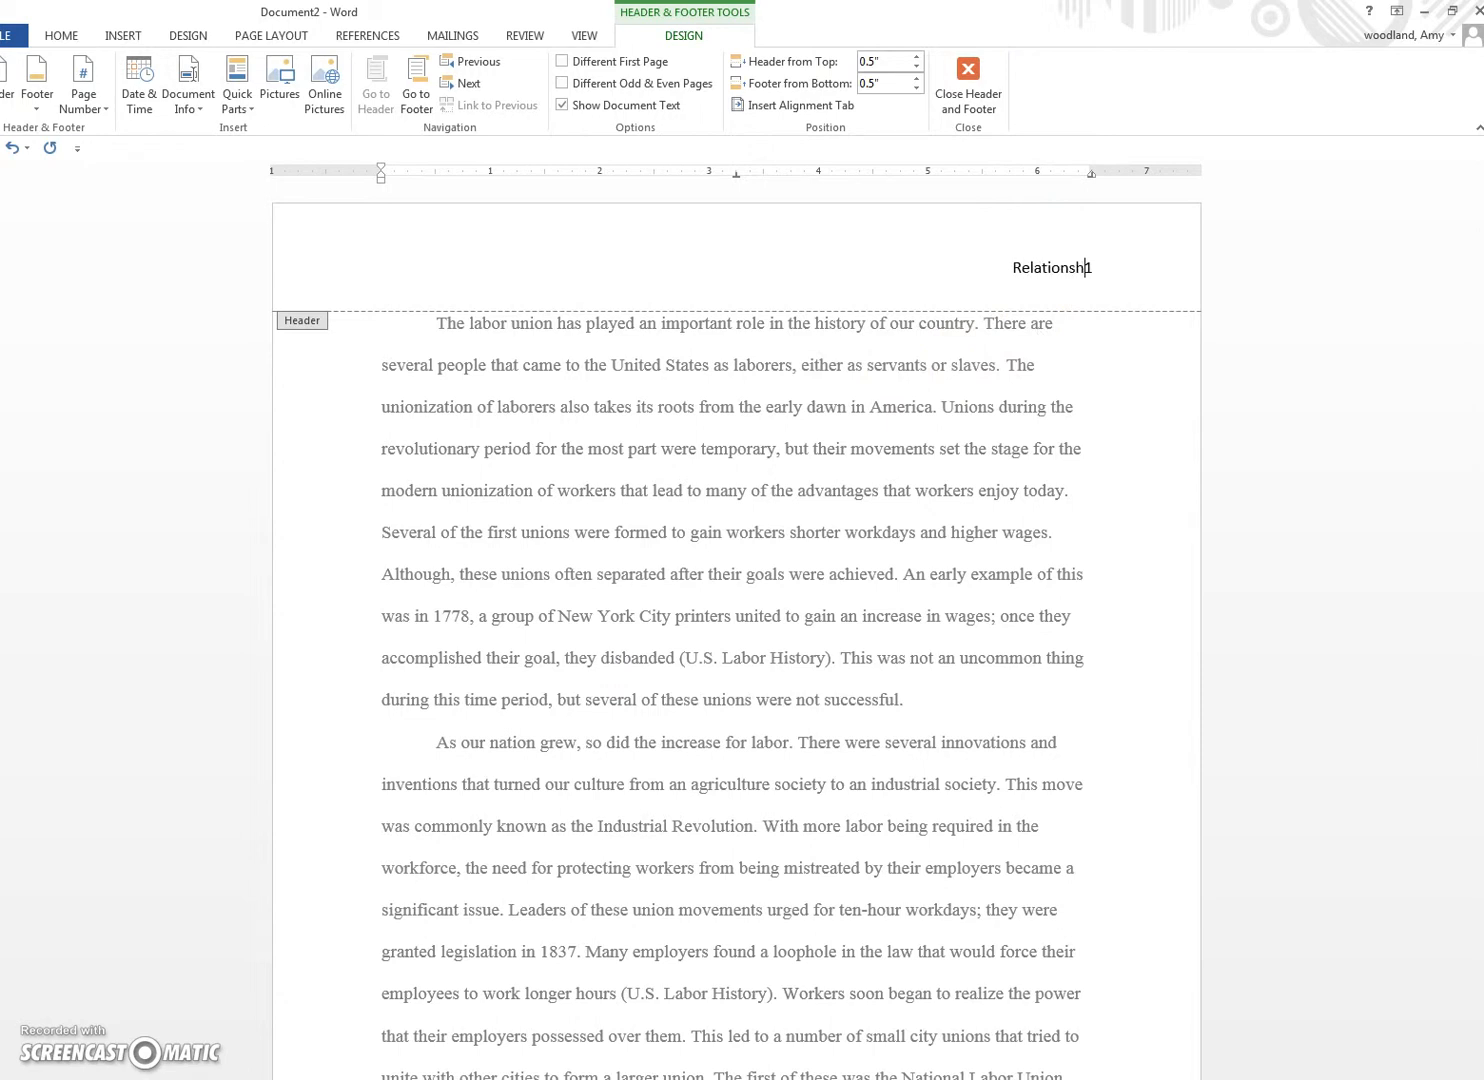
type("tionships and Online Dating")
key("BackSpace")
key("Tab")
key("Tab")
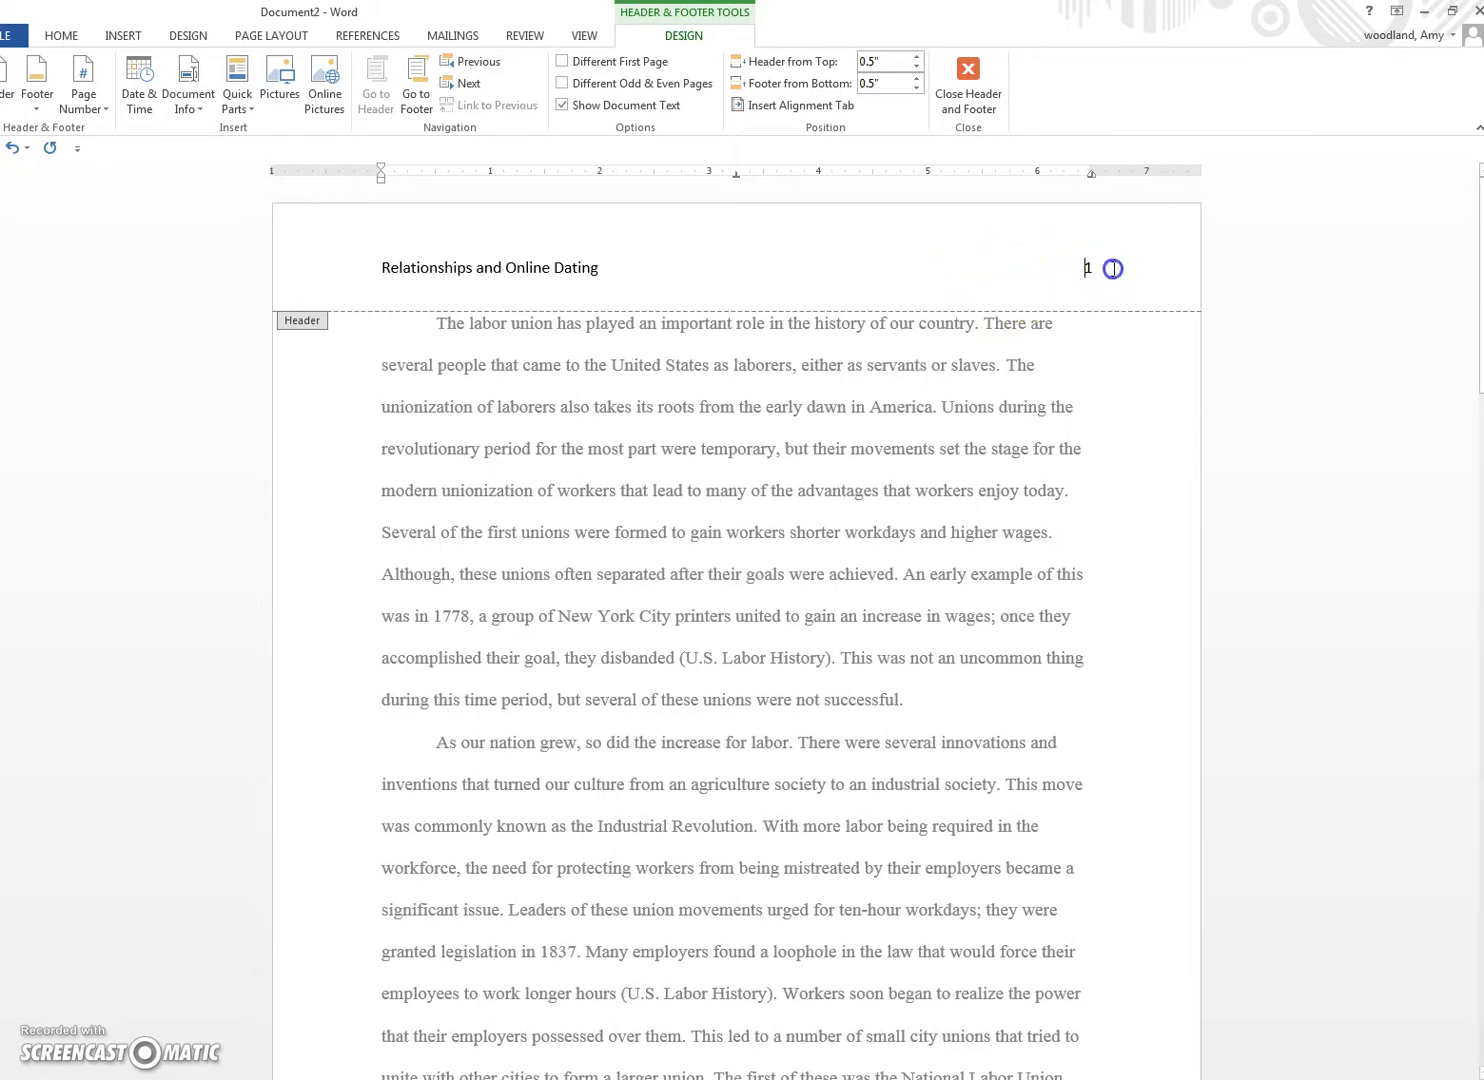
Step: Set the whole header line to Times New Roman and adjust its font size
left_click_drag(1110, 268, 394, 250)
left_click(55, 36)
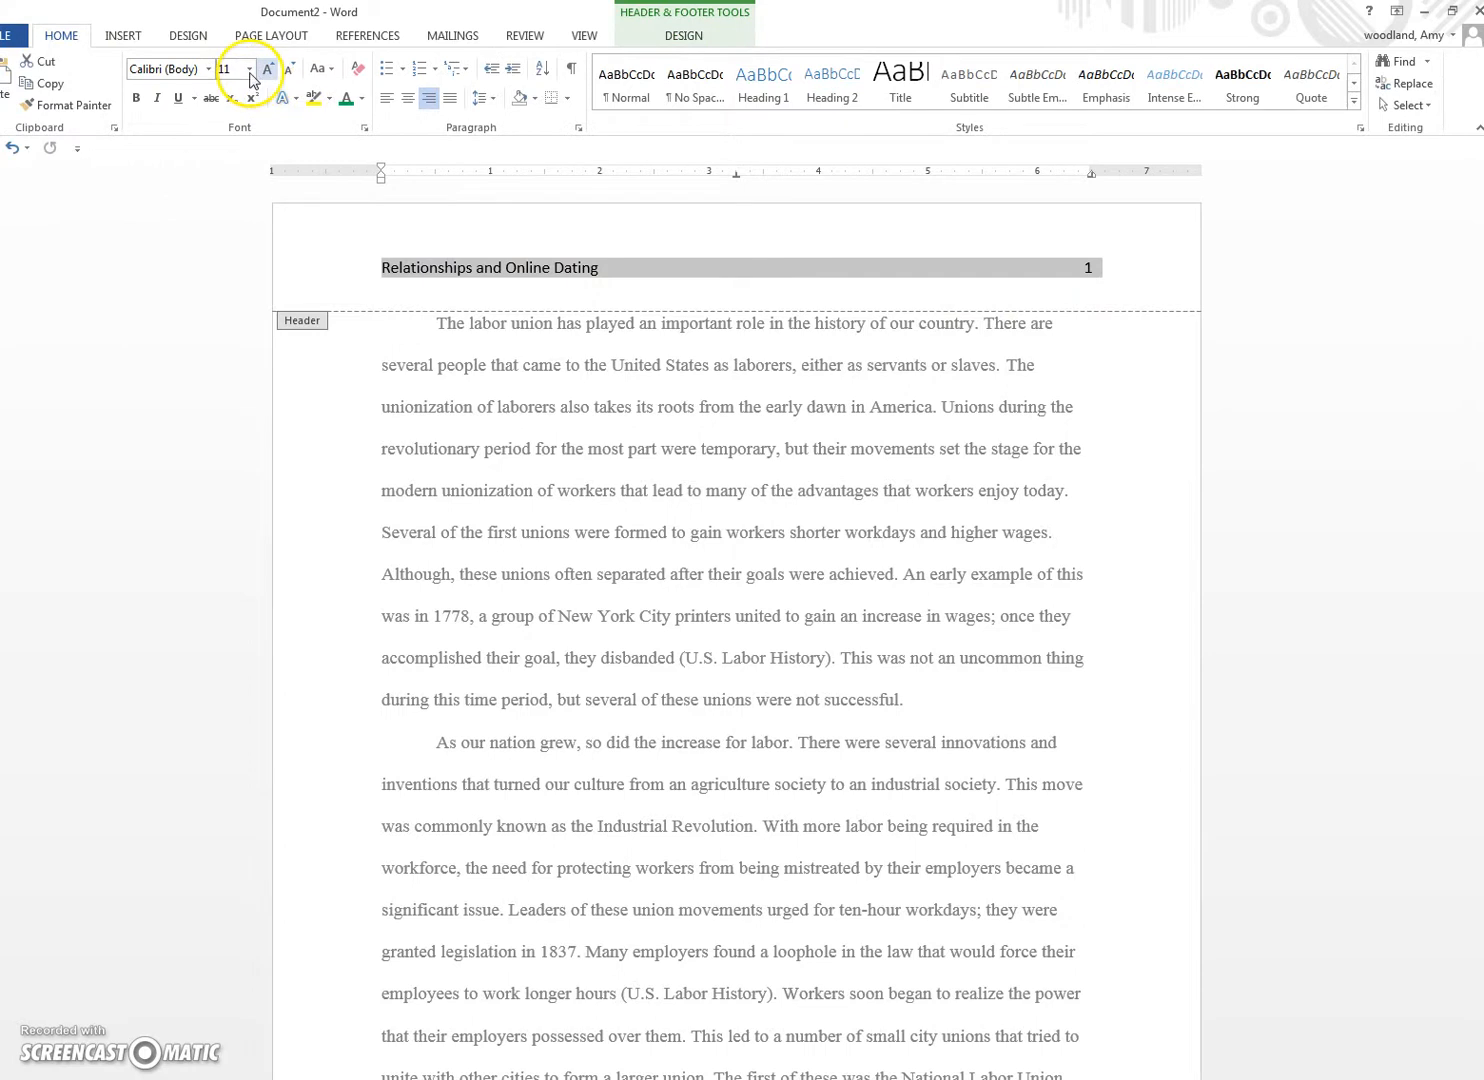
left_click(208, 69)
left_click(185, 190)
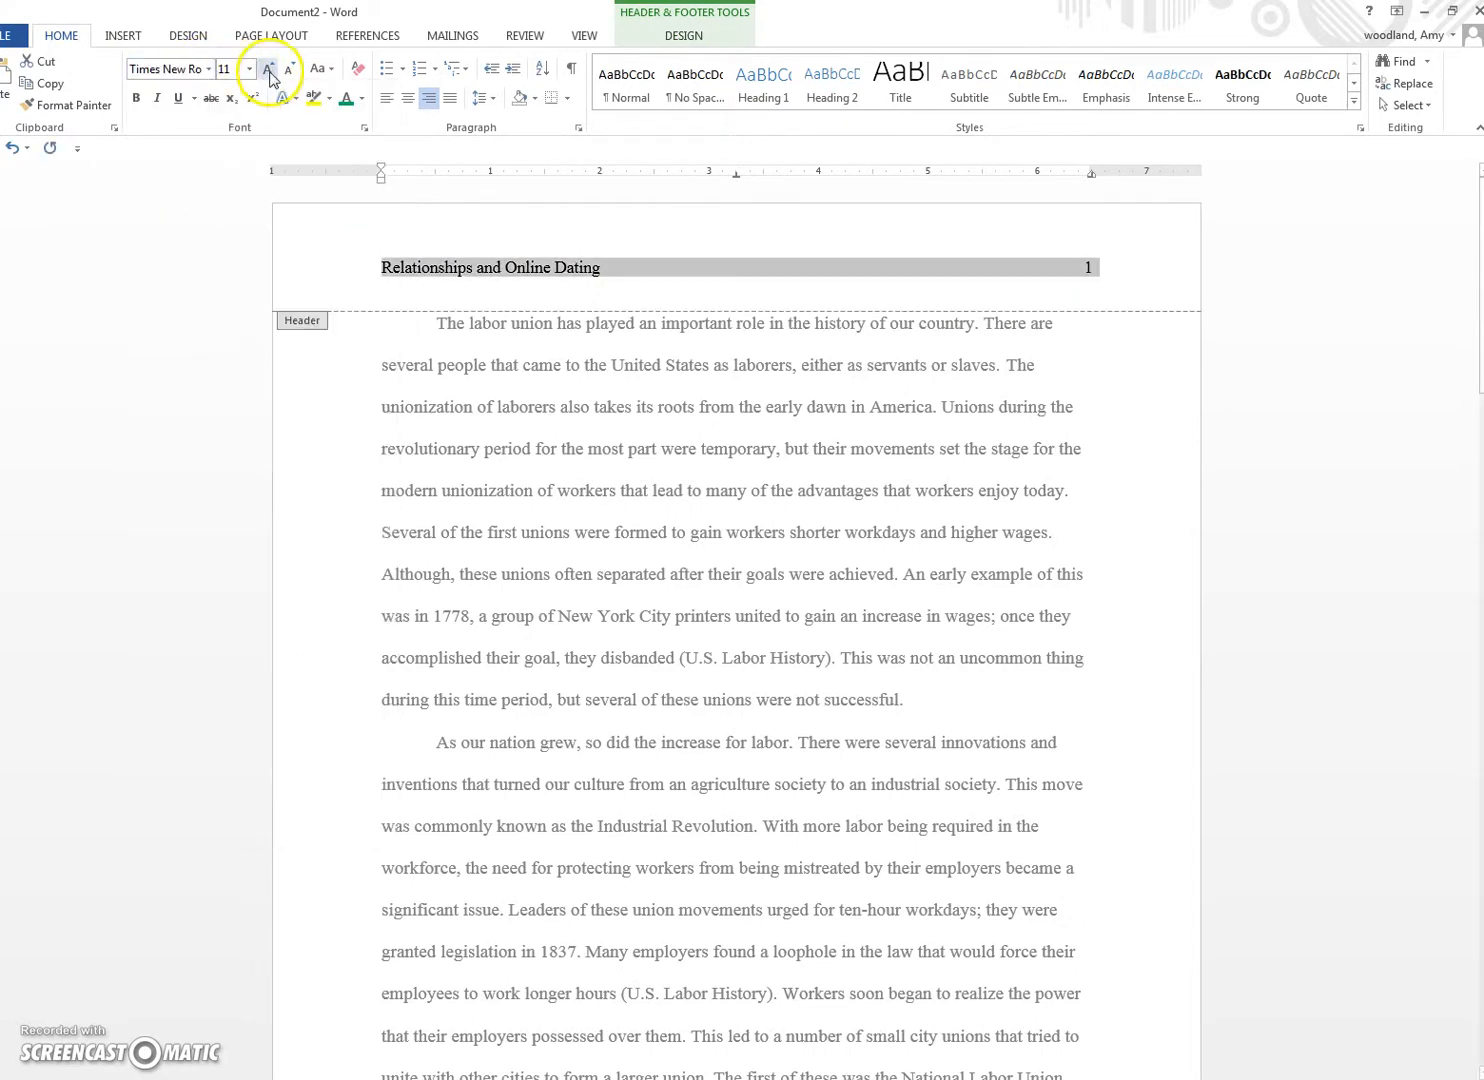
left_click(249, 69)
left_click(231, 168)
Step: Turn on All caps for the header title, then close the header
left_click_drag(600, 282, 391, 262)
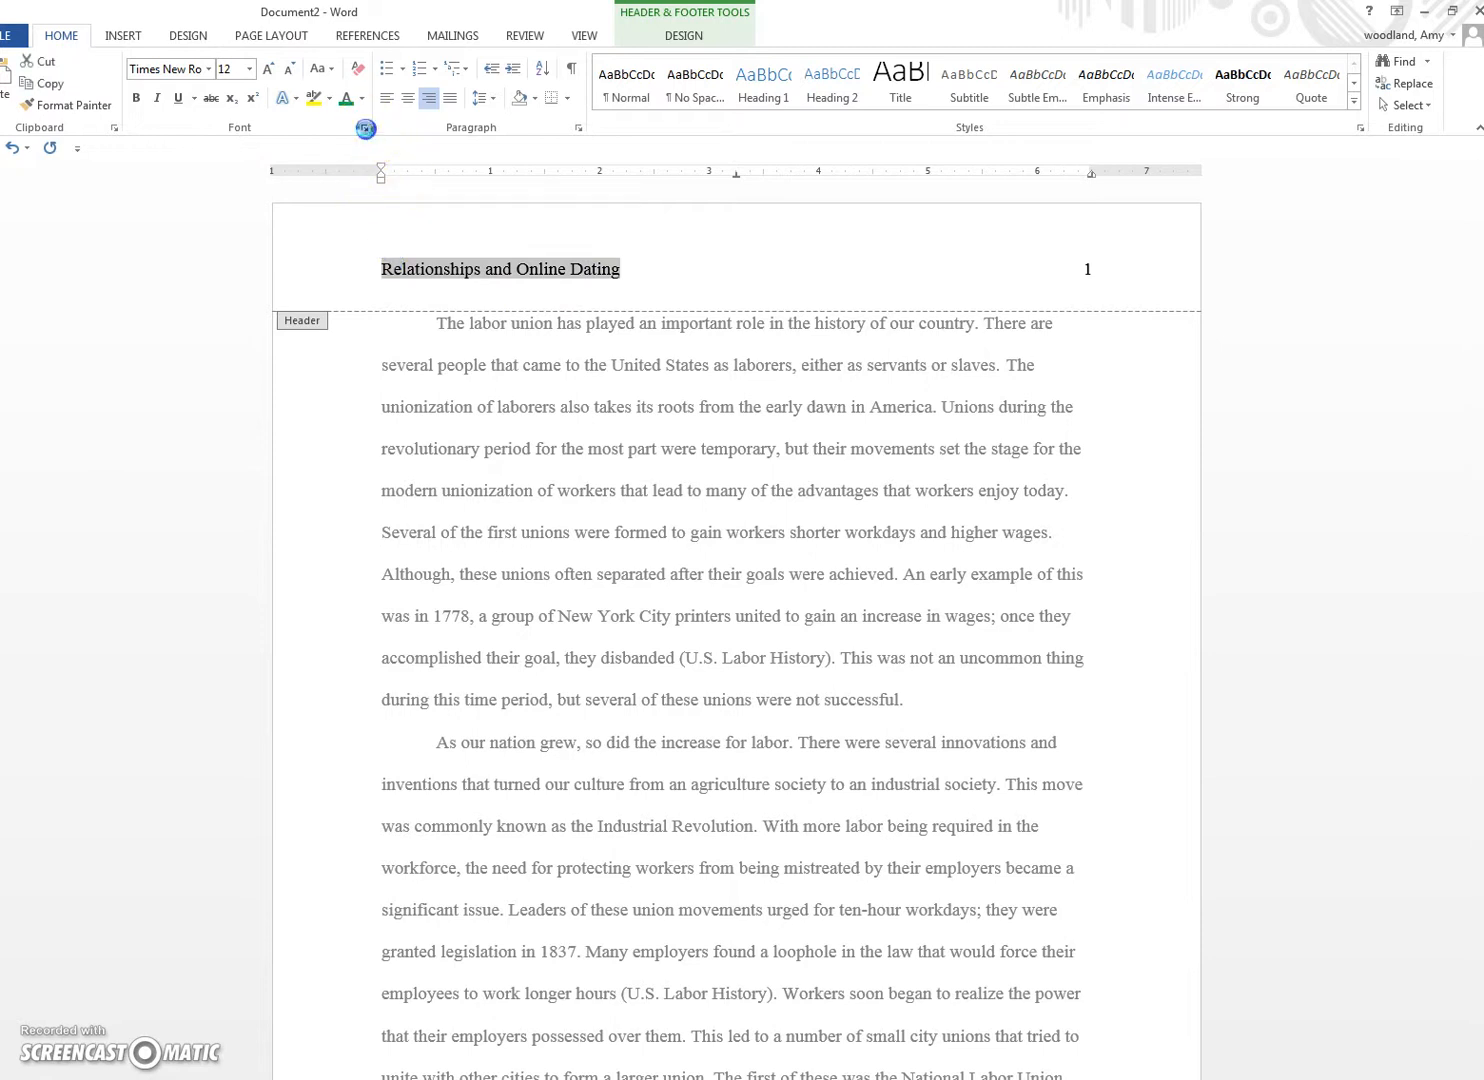
left_click(364, 128)
left_click(807, 577)
left_click(806, 768)
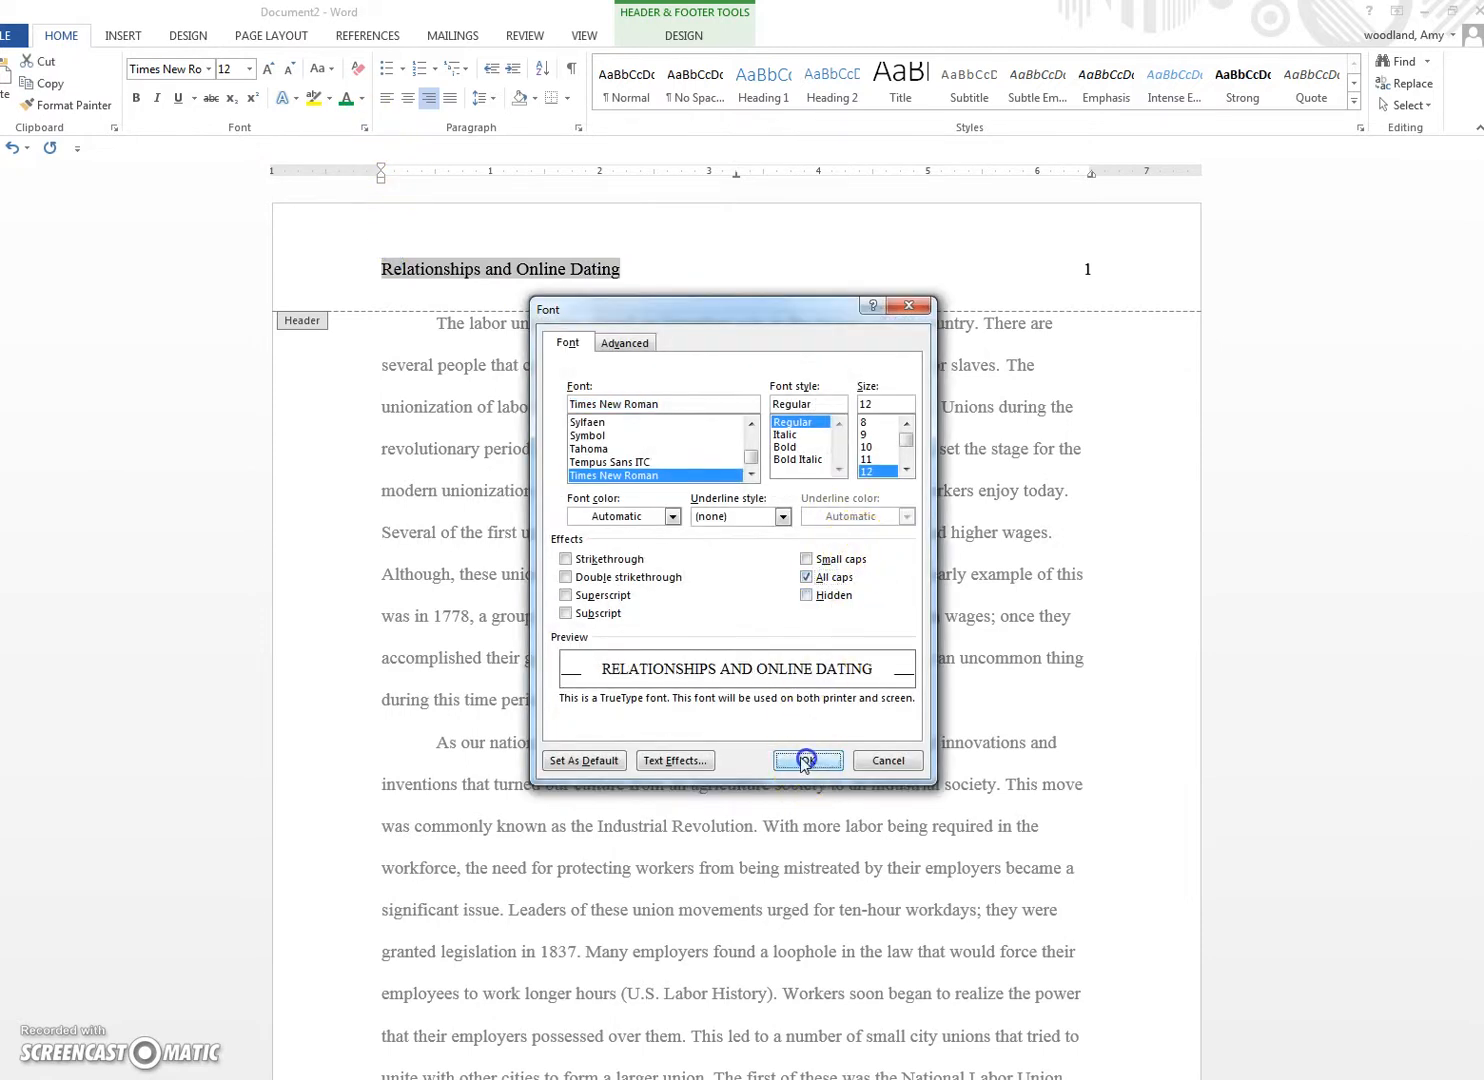
left_click(656, 38)
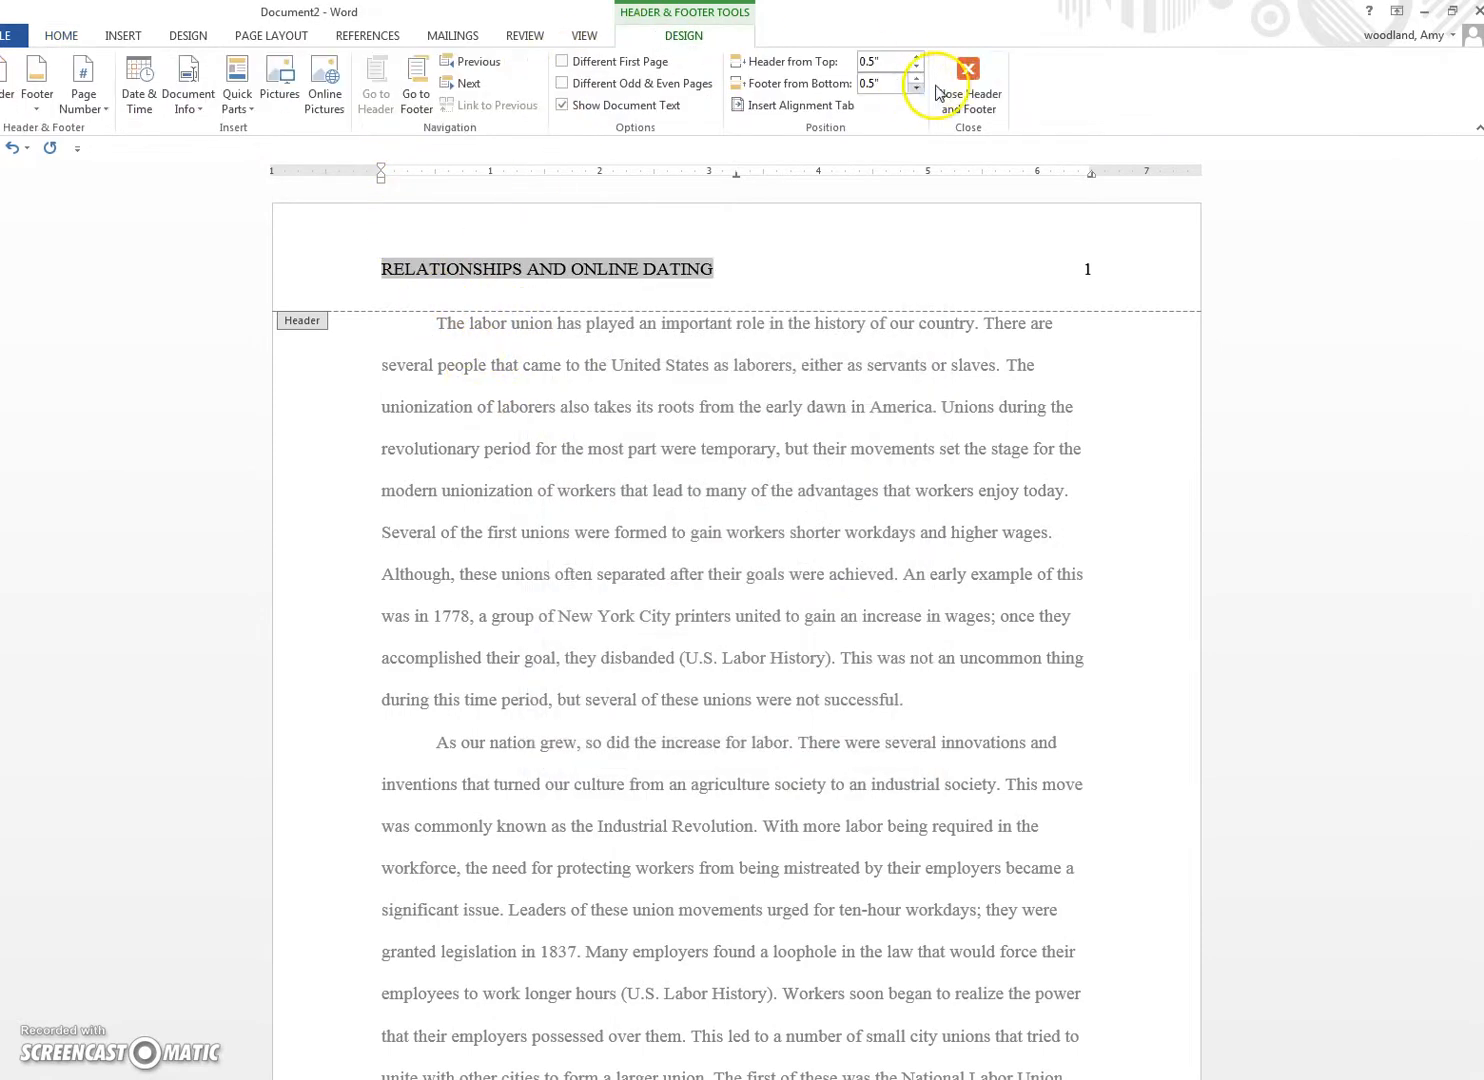
left_click(966, 80)
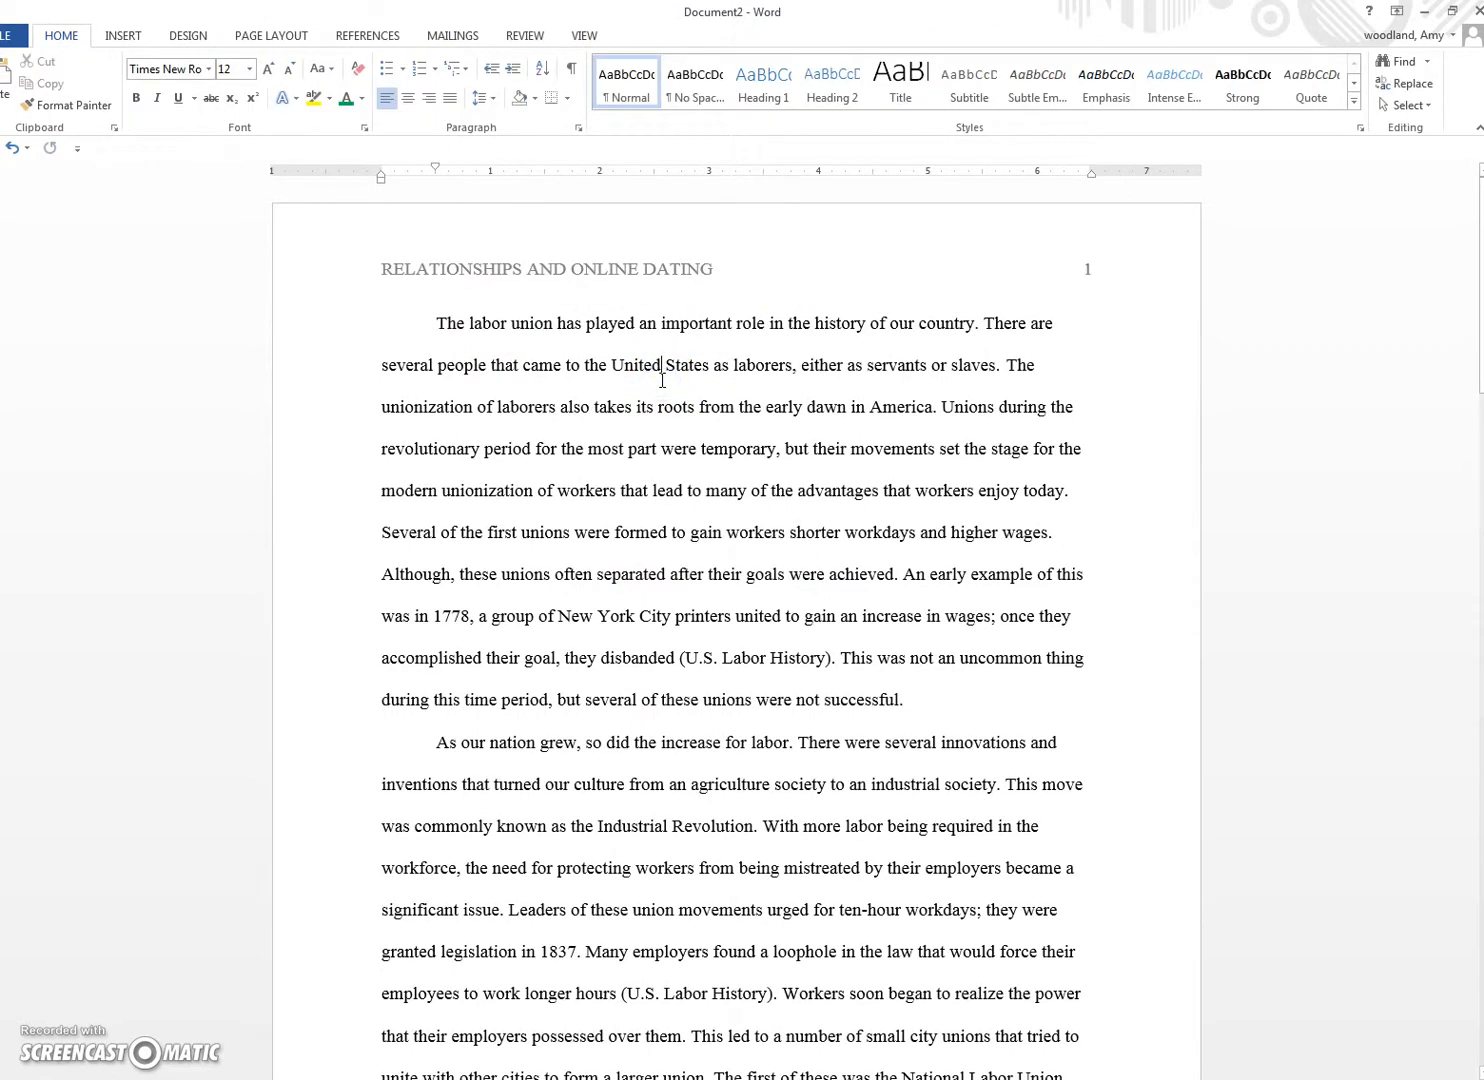
Step: Indent the first lines of the first page-2 paragraph and the Unions paragraph
scroll(662, 380, "down", 10)
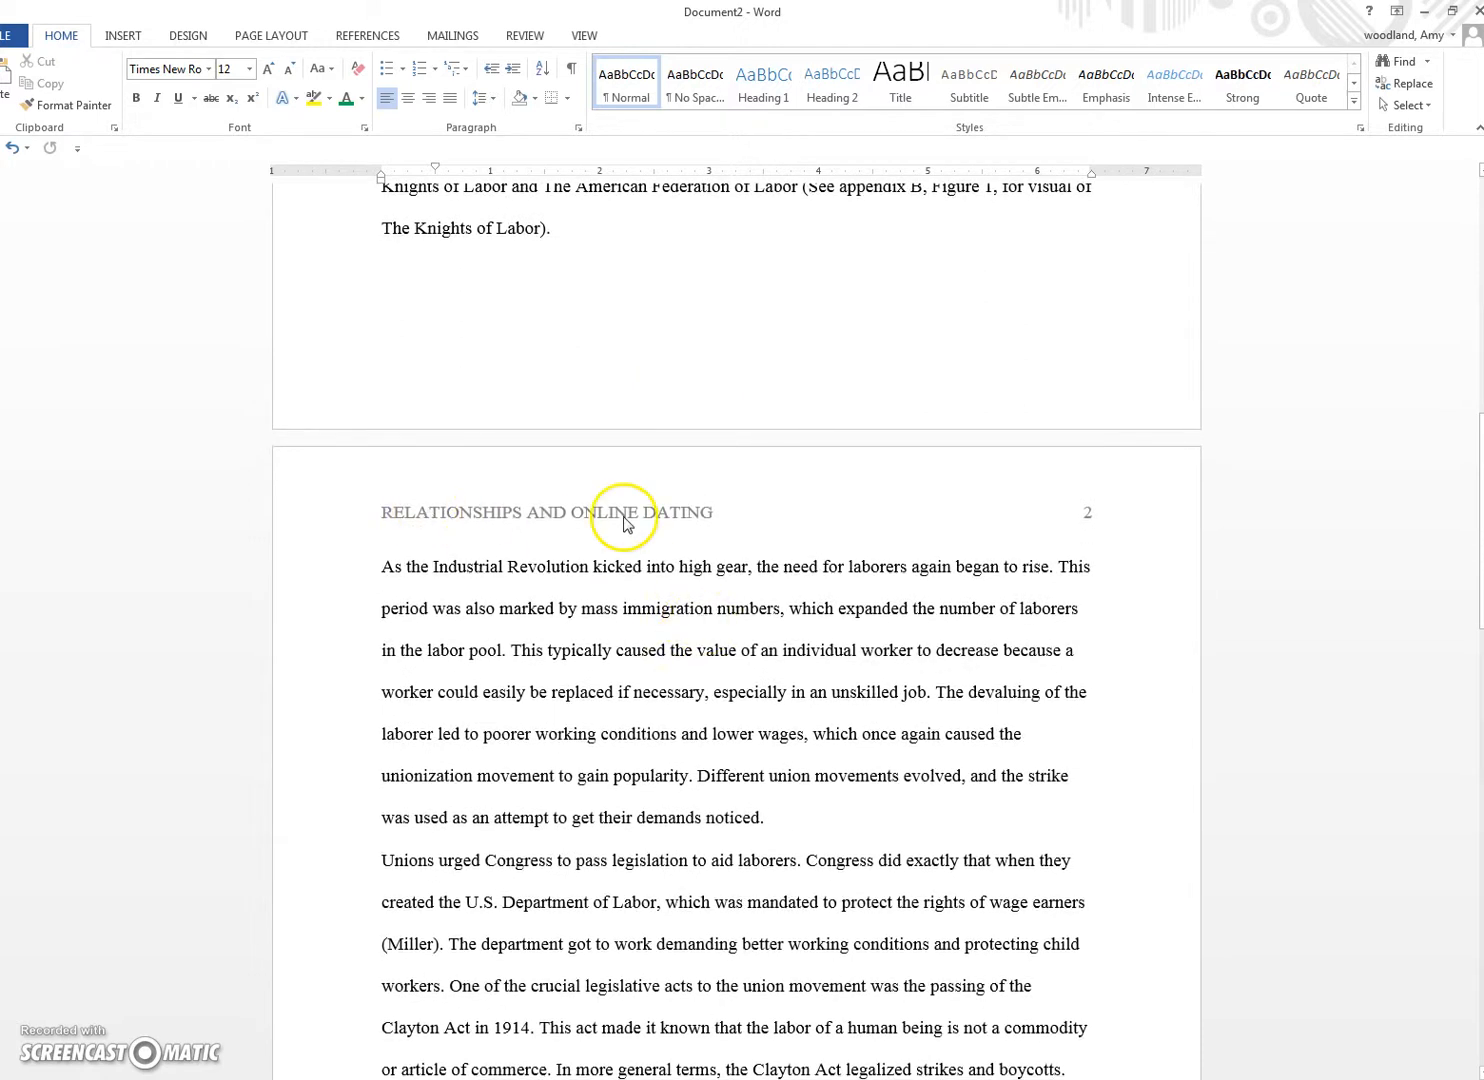
left_click(374, 567)
key("Tab")
left_click(382, 864)
key("Tab")
scroll(382, 815, "up", 10)
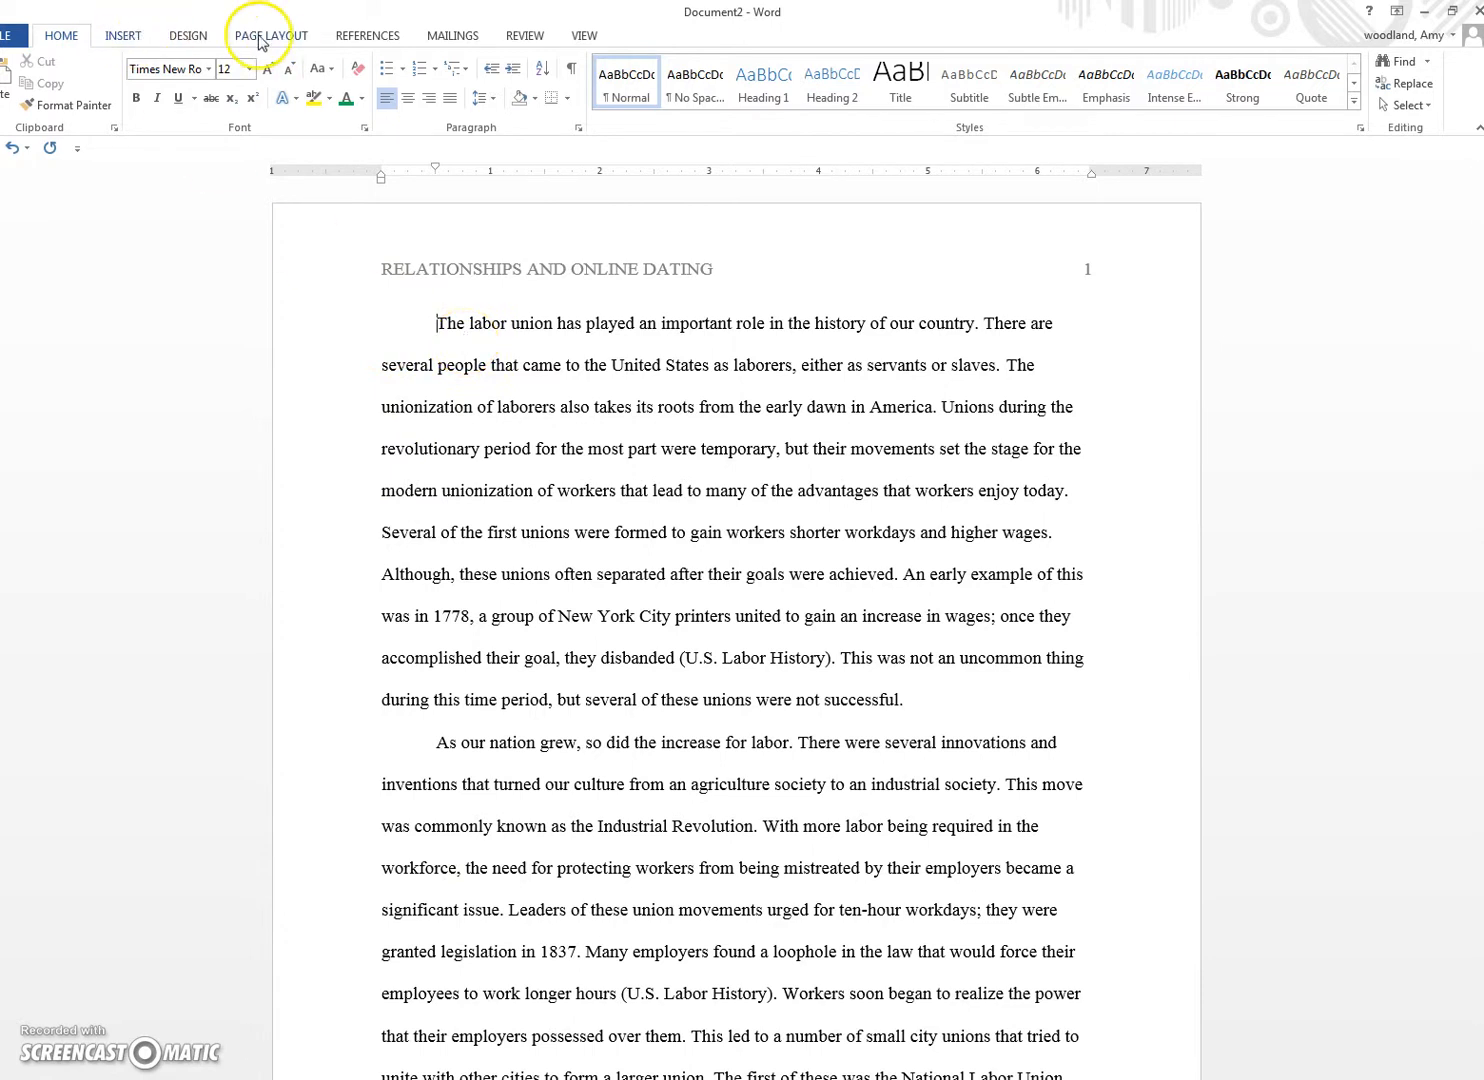
Step: Insert a Next Page section break before the essay body, leaving page 1 blank
left_click(124, 38)
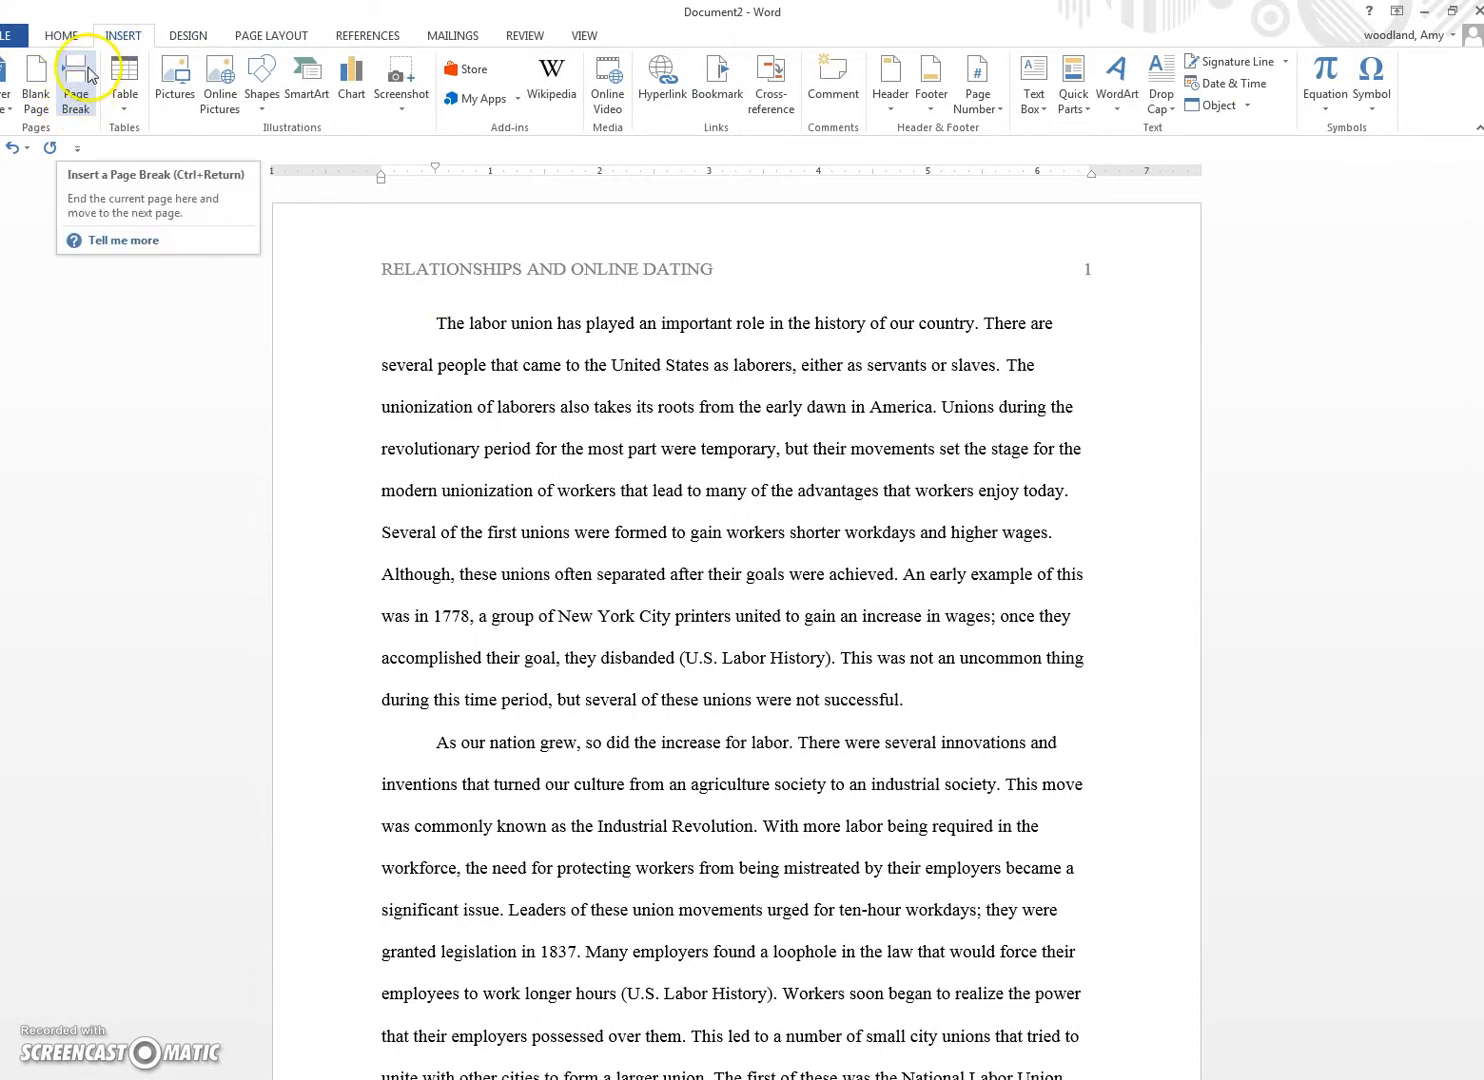
left_click(78, 102)
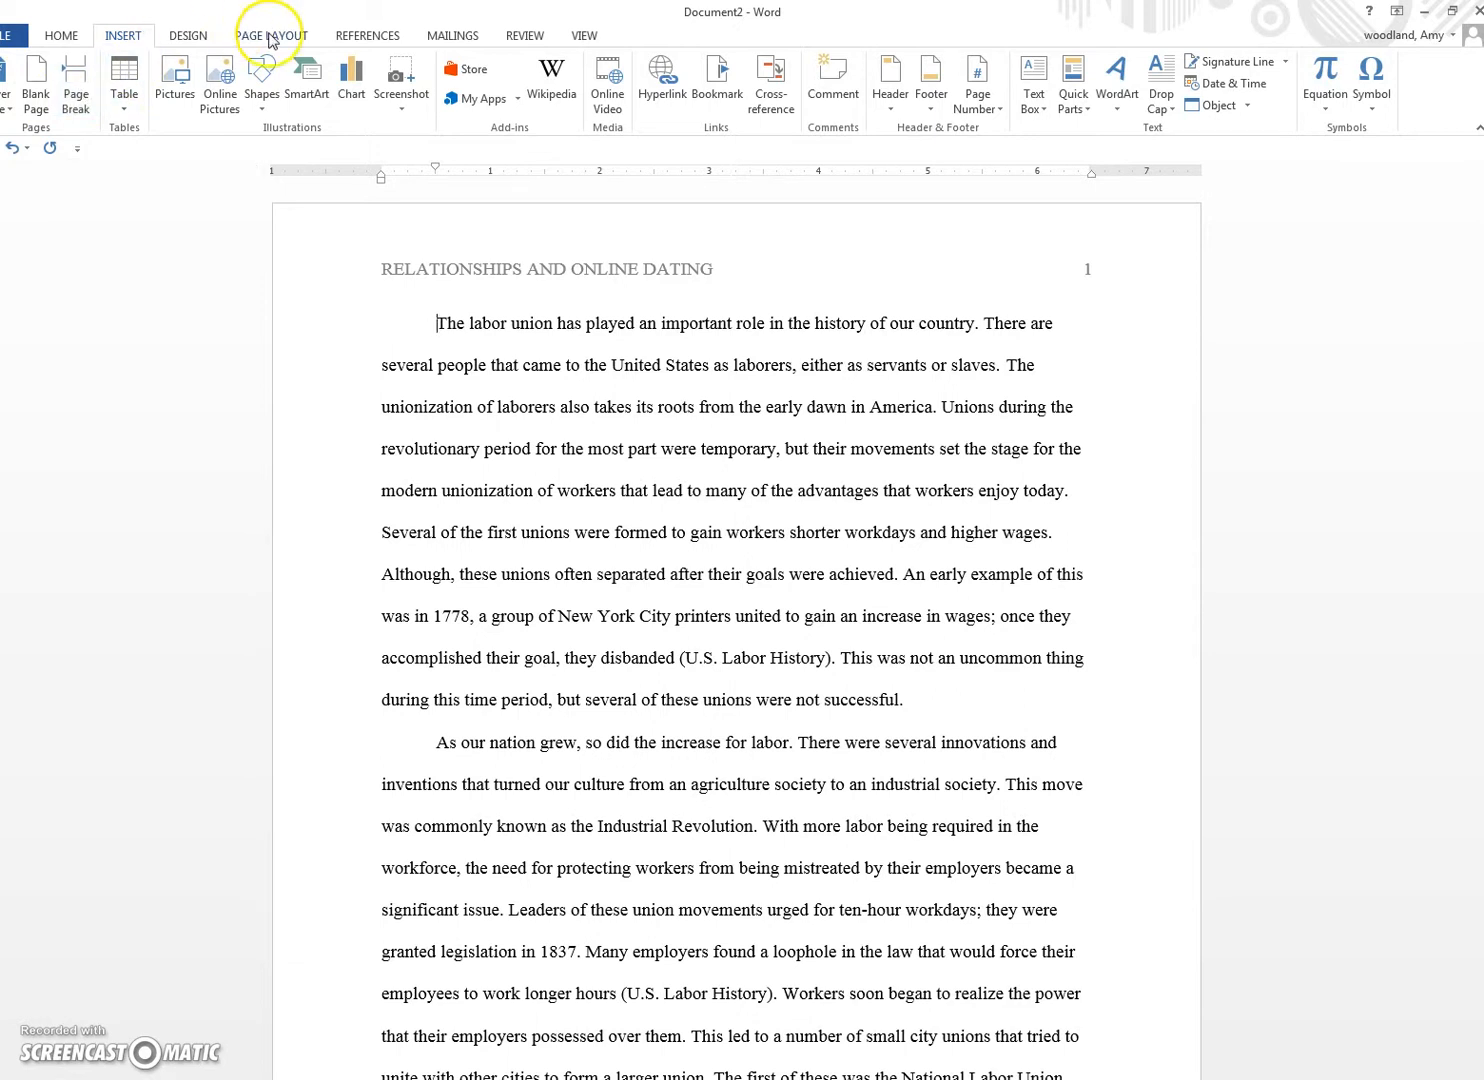
left_click(270, 37)
left_click(230, 63)
left_click(236, 72)
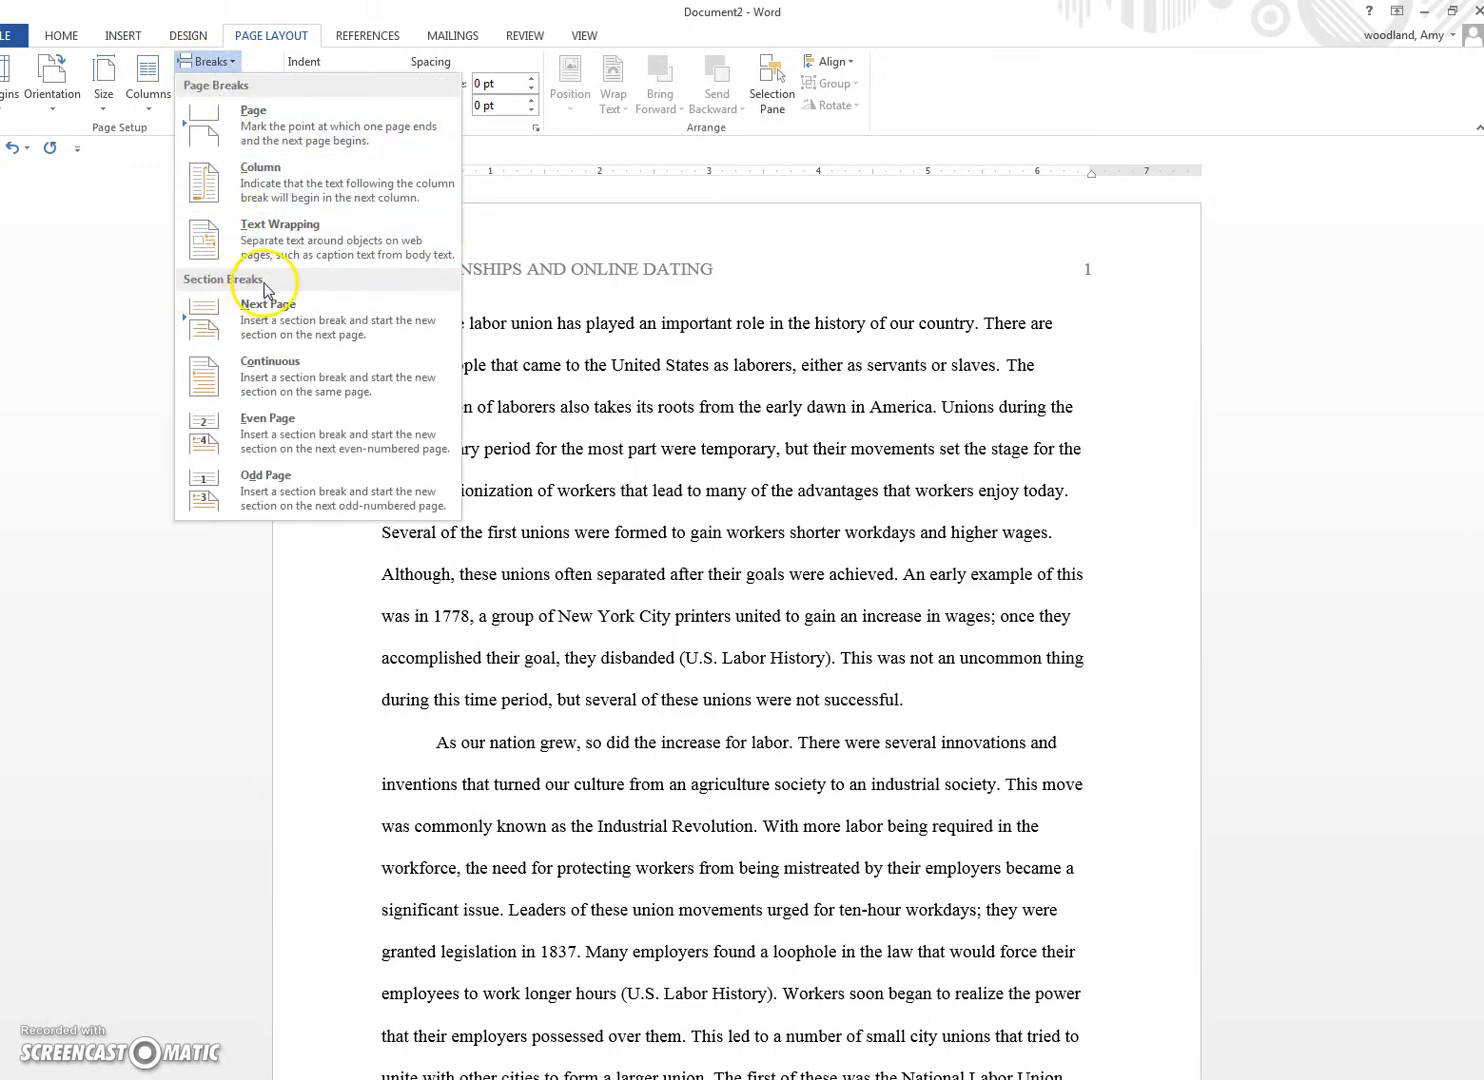
left_click(283, 332)
scroll(375, 622, "up", 10)
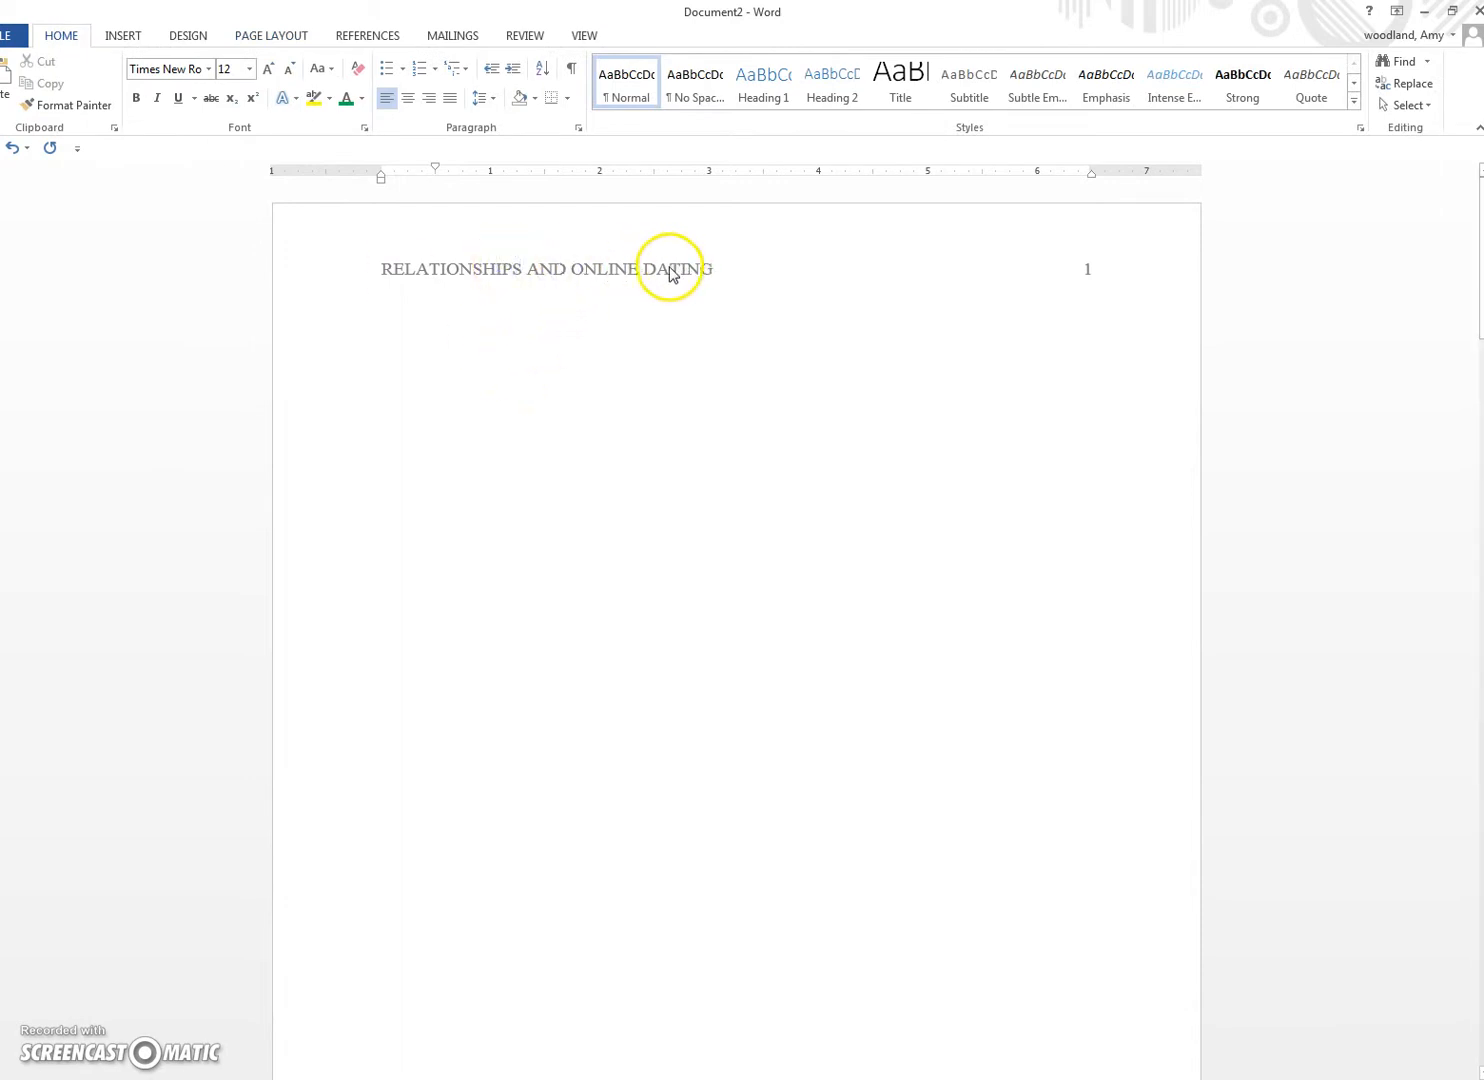
Step: Delete the header page number and type 'Running Head:' before the title
double_click(631, 271)
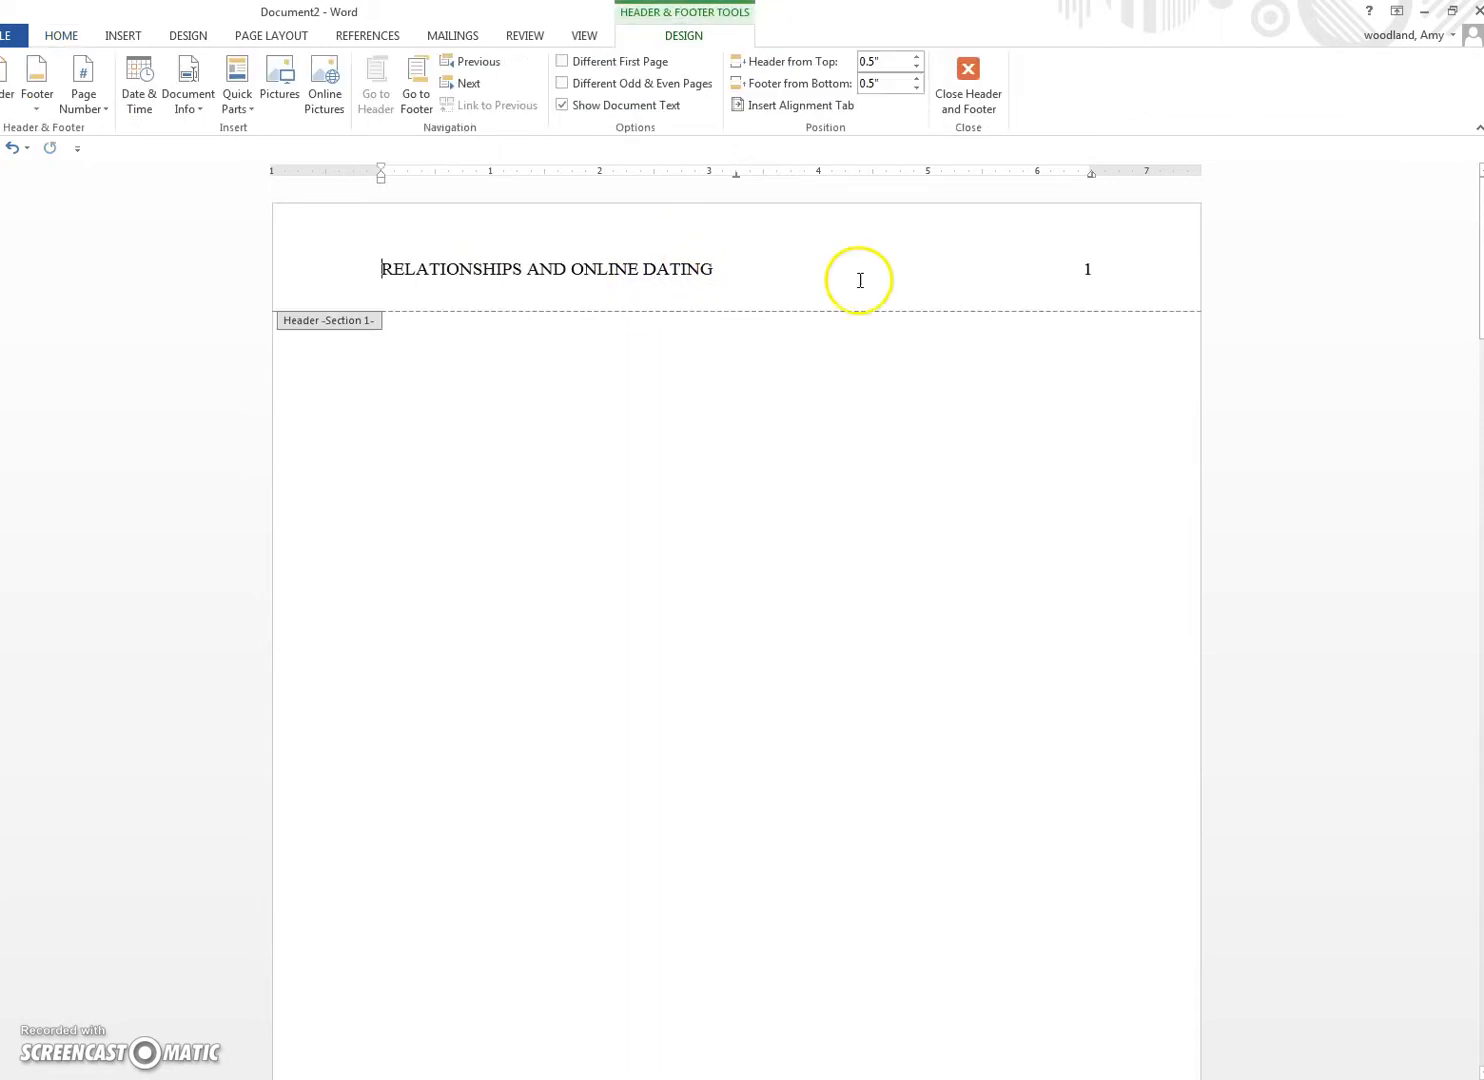
double_click(1090, 270)
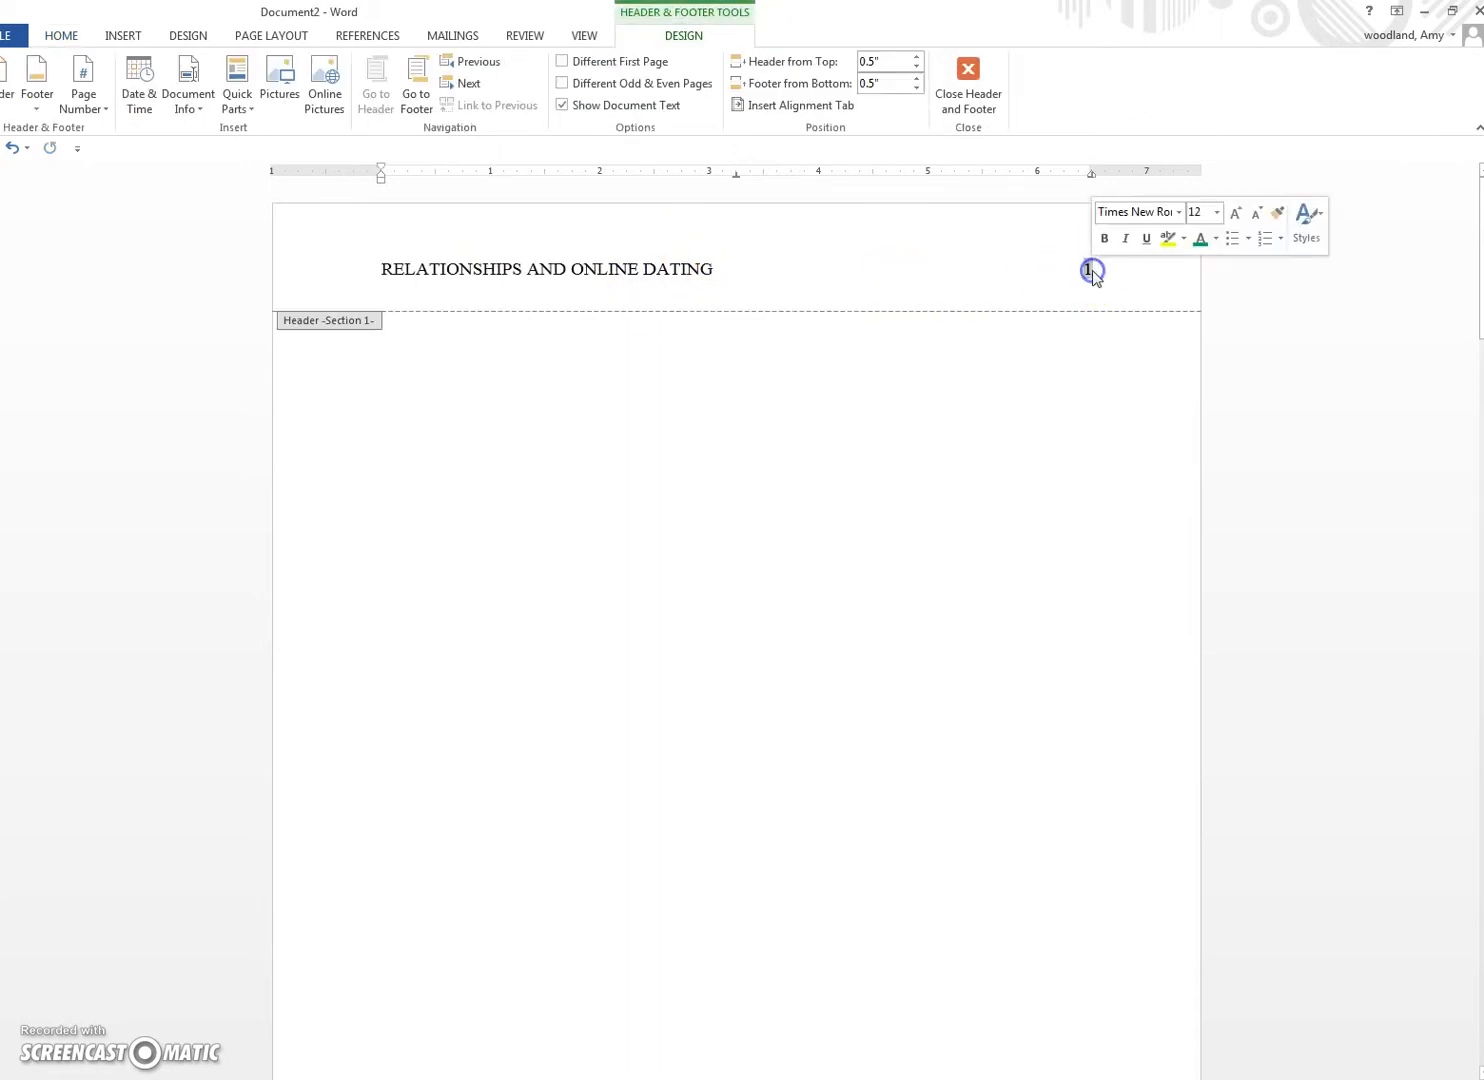
key("Delete")
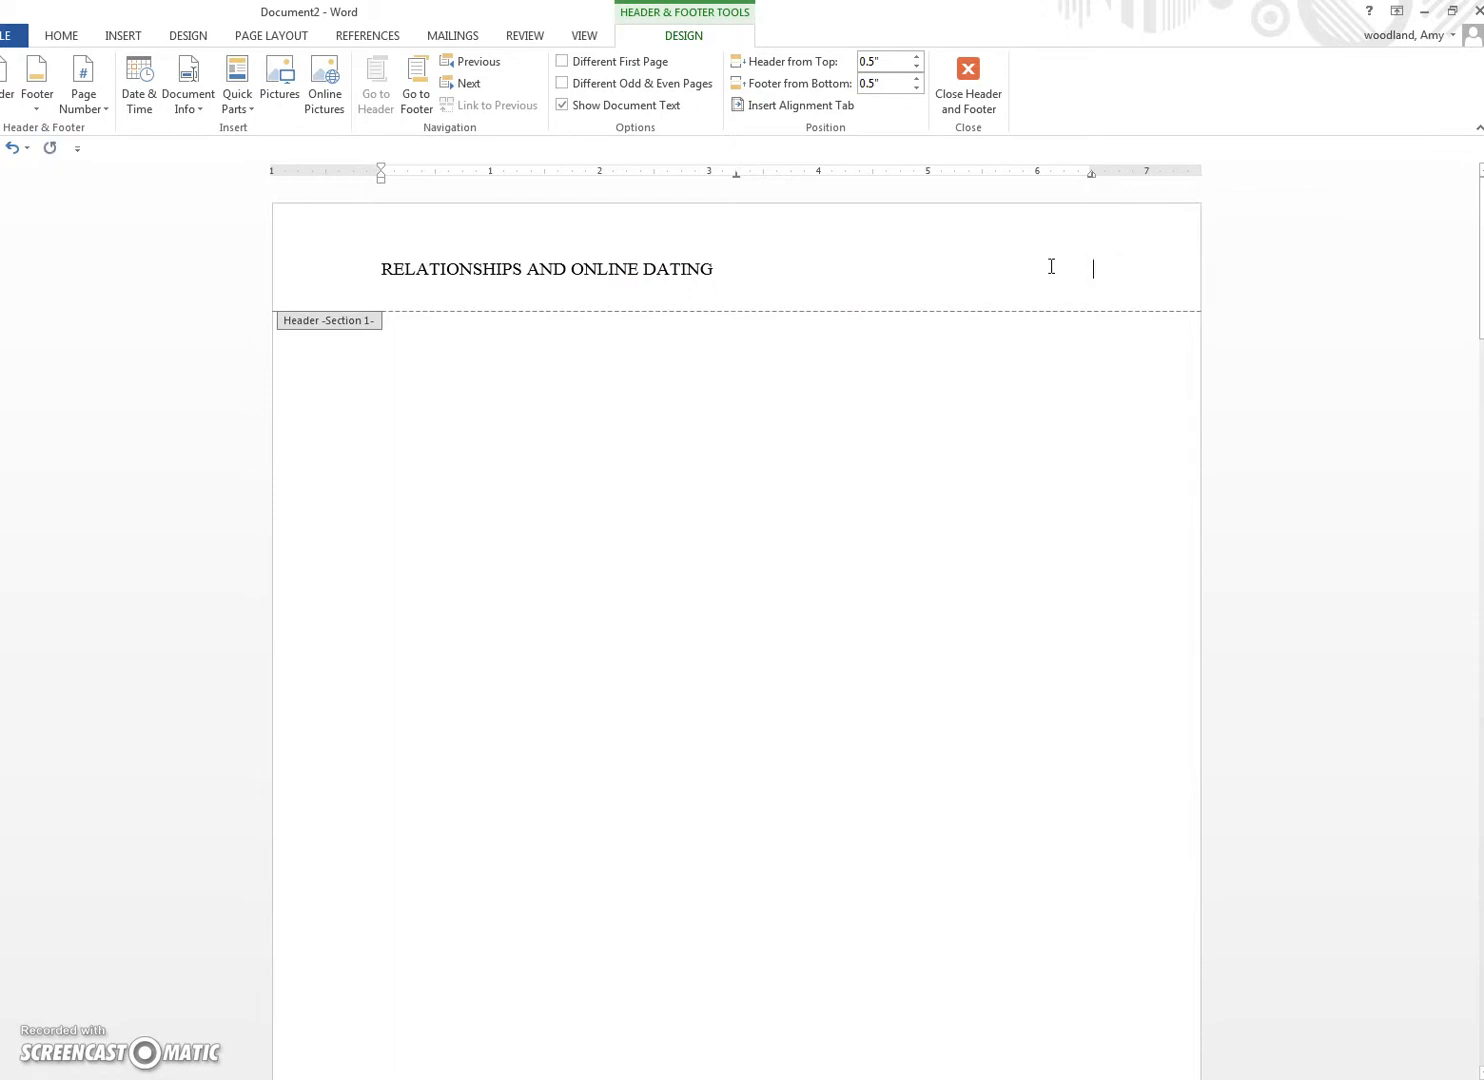
type("Running Head:")
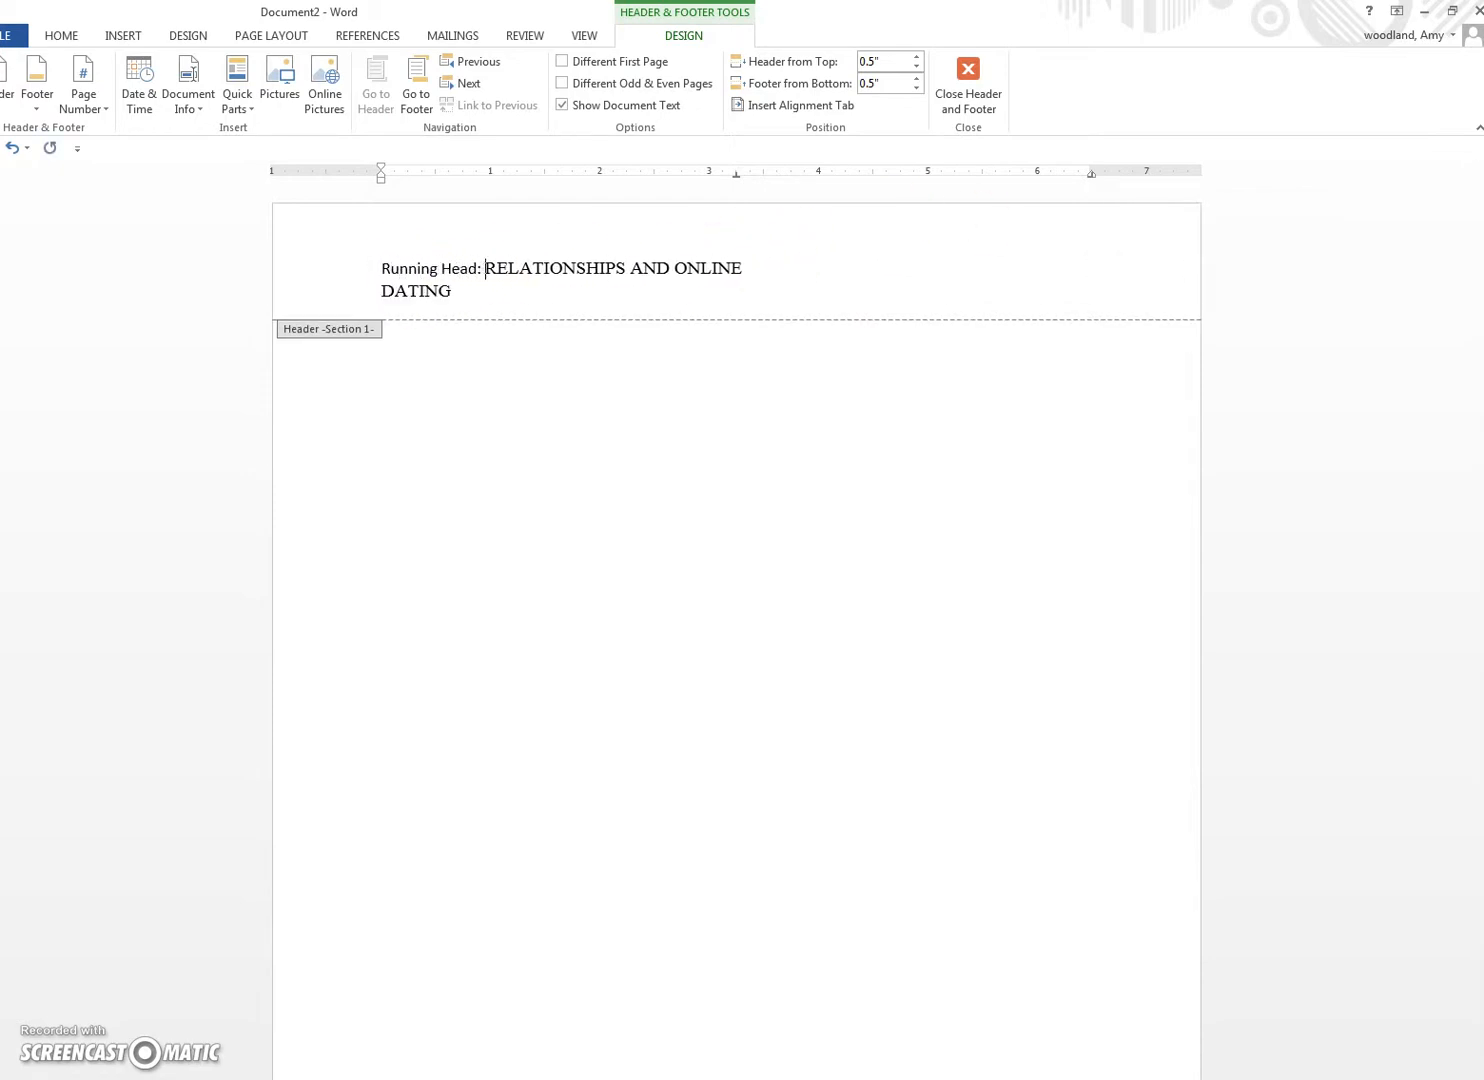
Step: Move the header tab stop right so DATING fits on the same line
left_click_drag(736, 173, 838, 162)
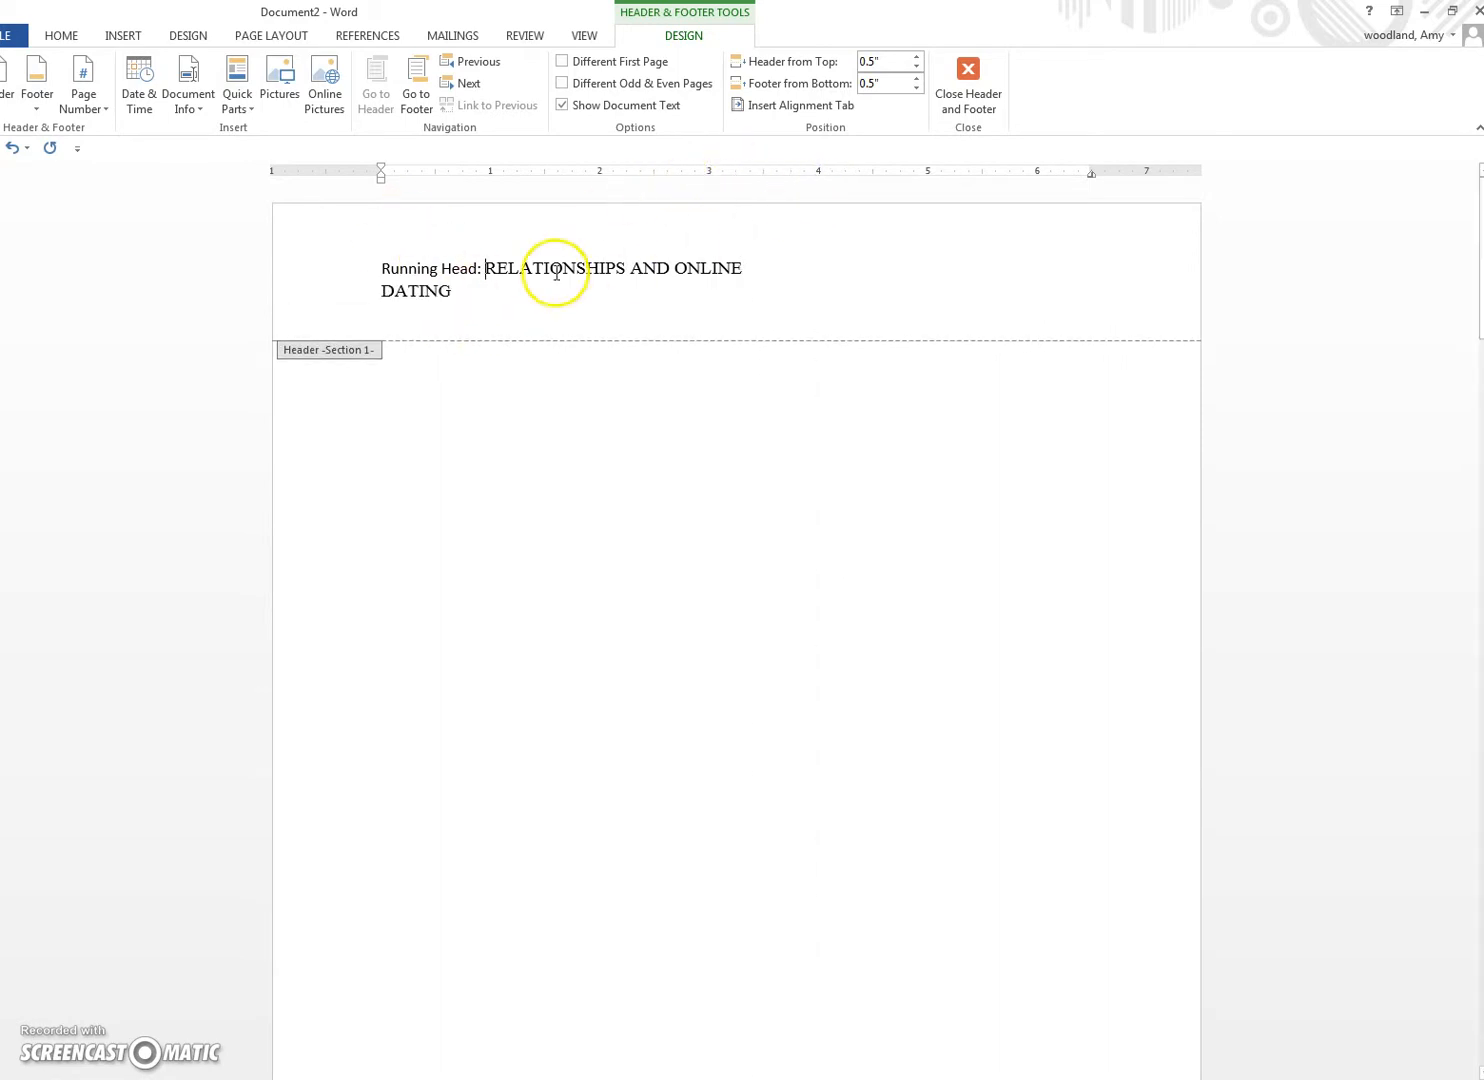
left_click(704, 172)
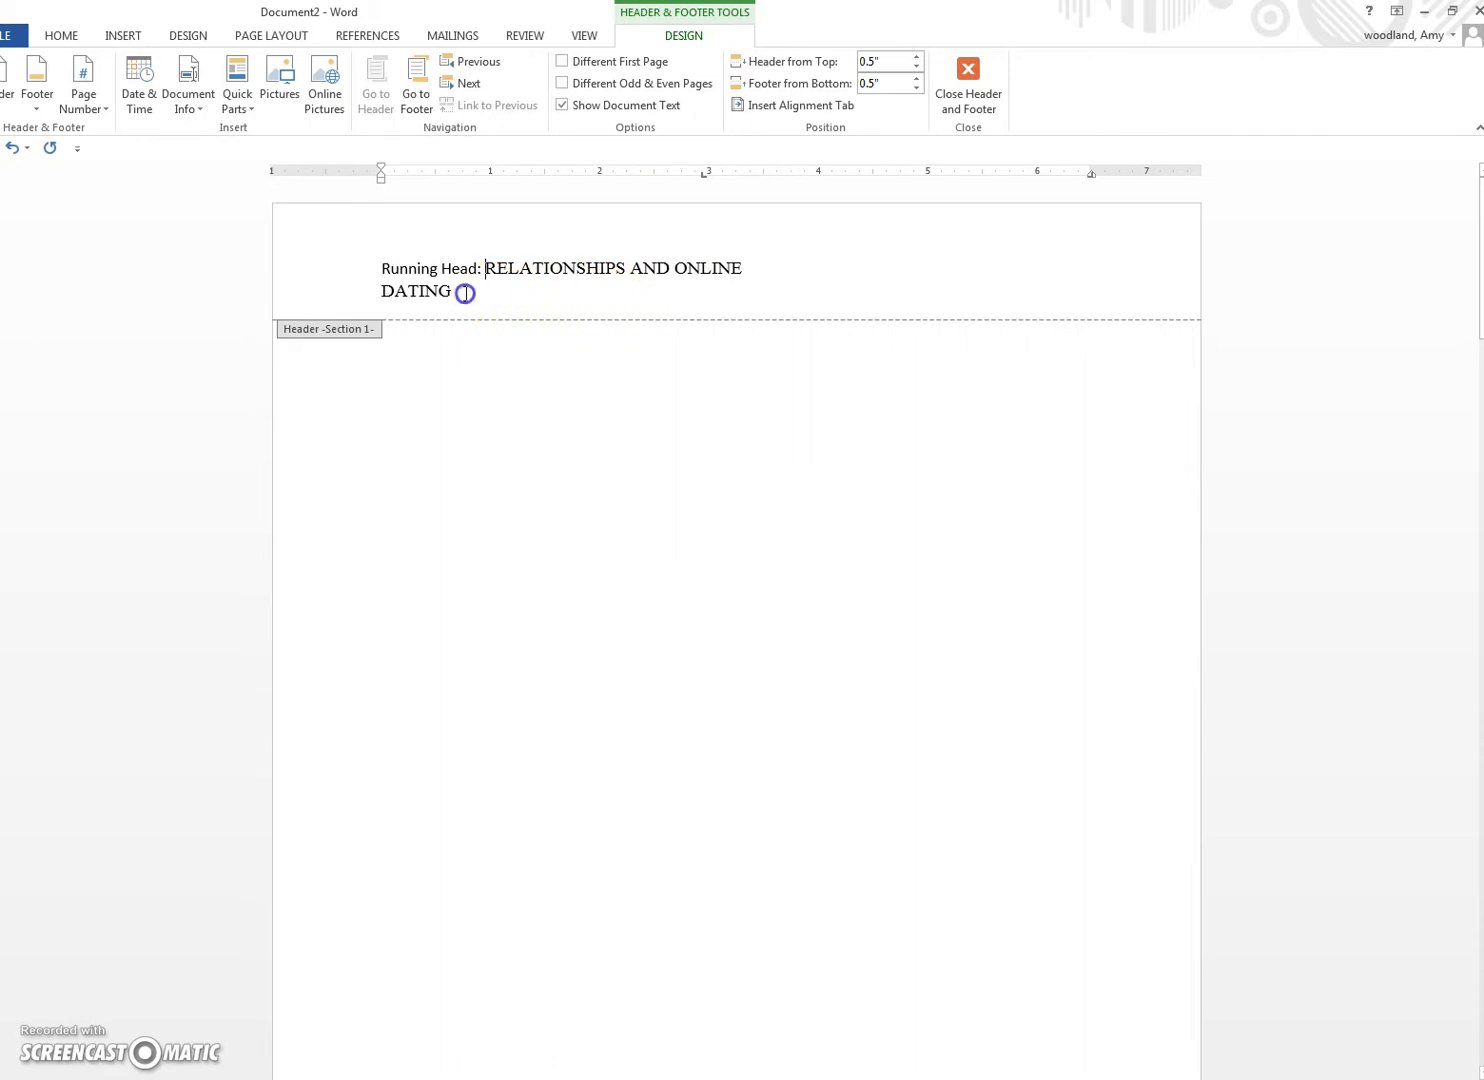
left_click_drag(703, 174, 819, 182)
left_click(822, 259)
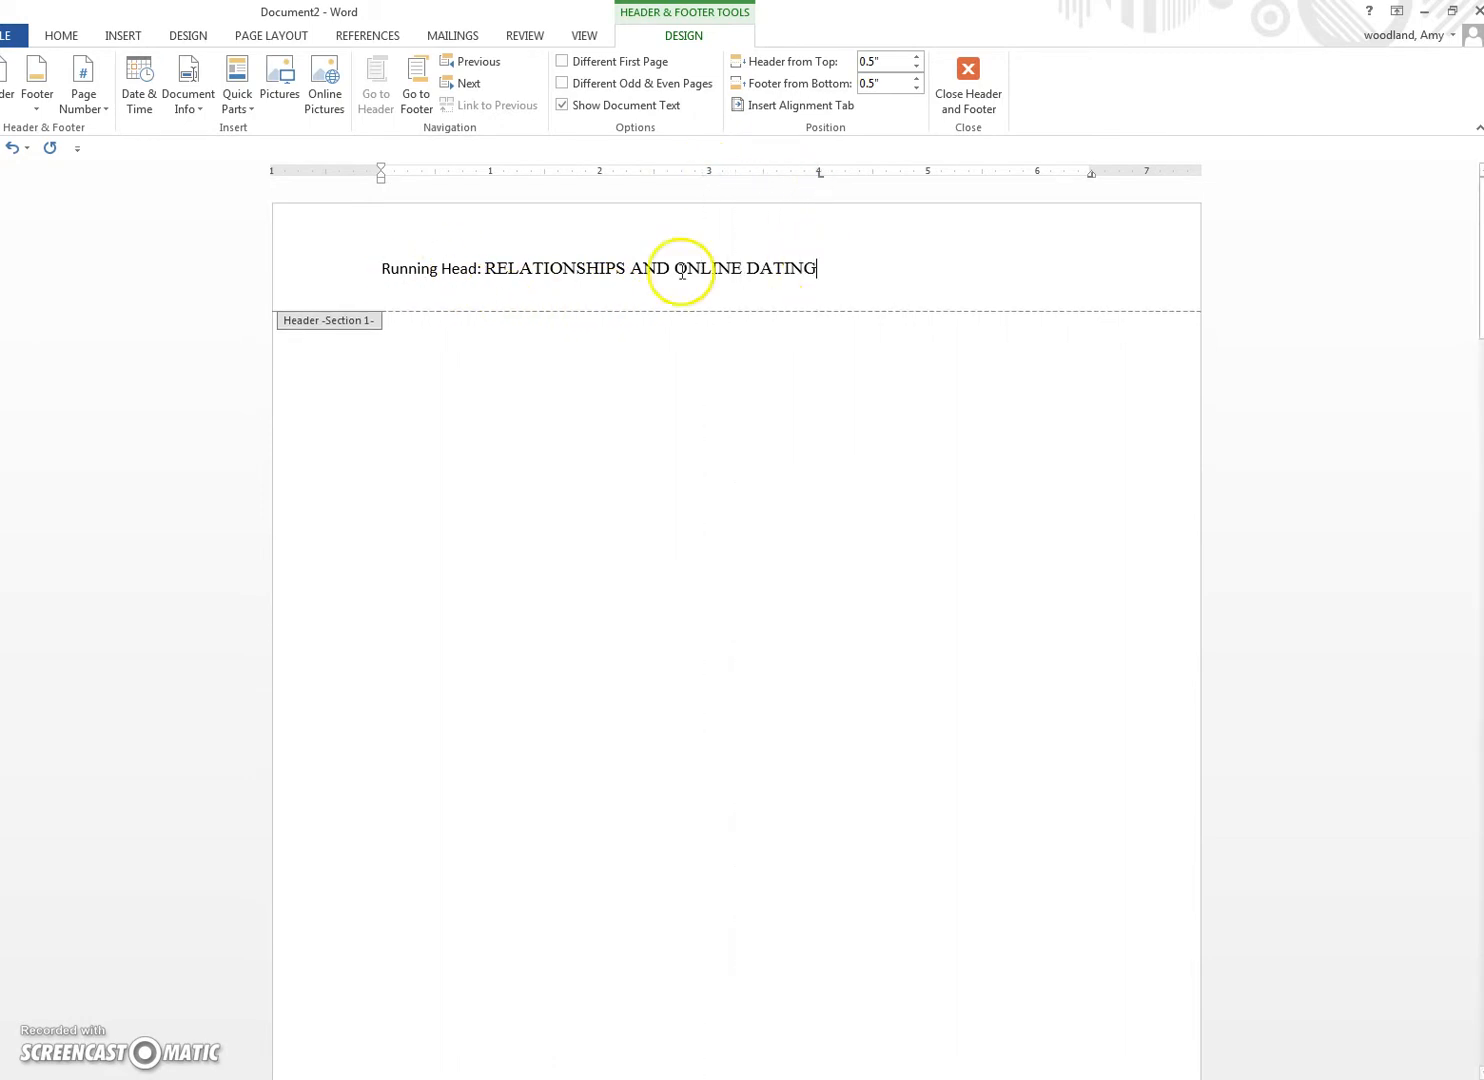
Step: Set the words 'Running Head:' in Times New Roman
left_click_drag(486, 268, 381, 268)
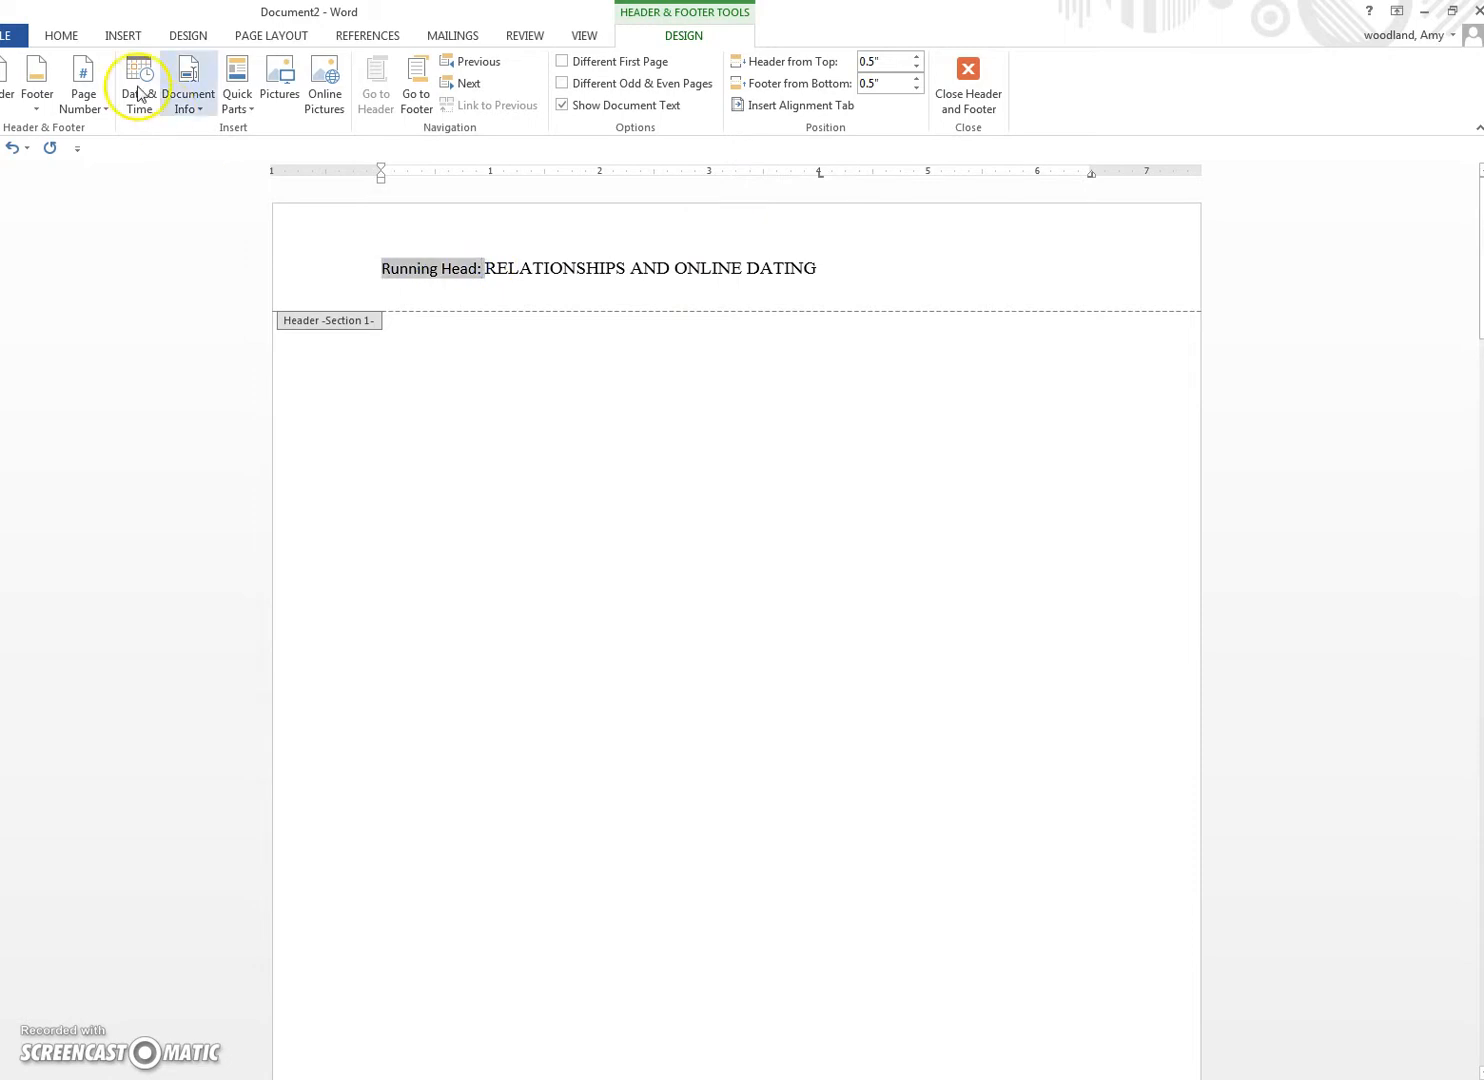
left_click(61, 36)
left_click(208, 68)
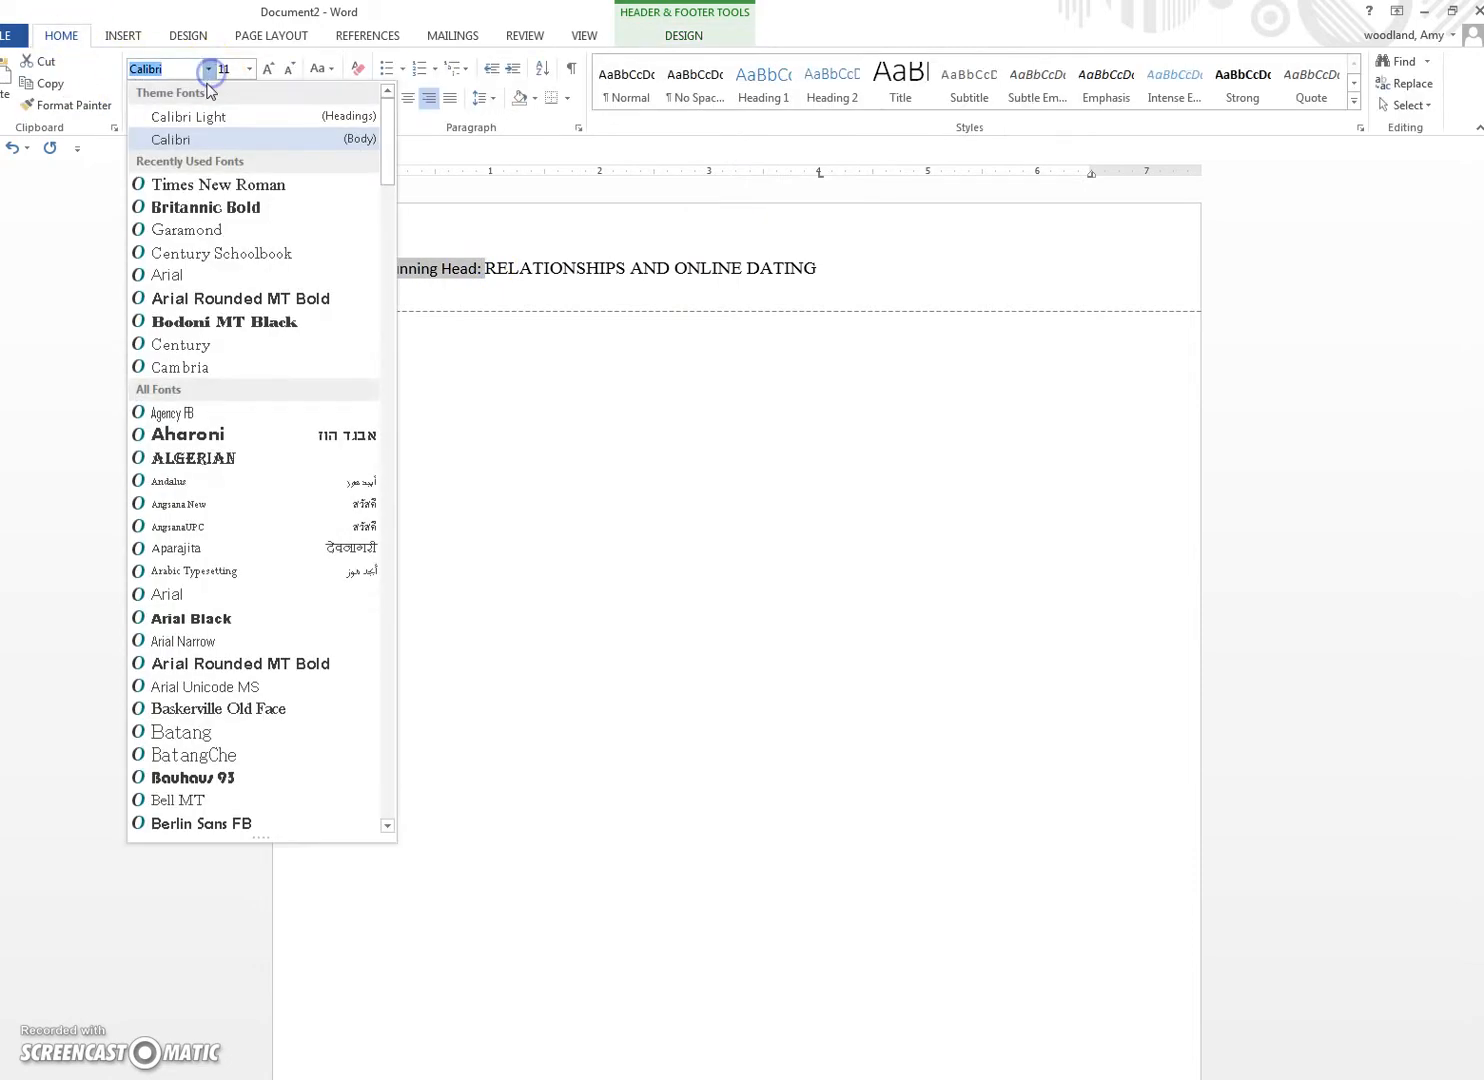
left_click(207, 185)
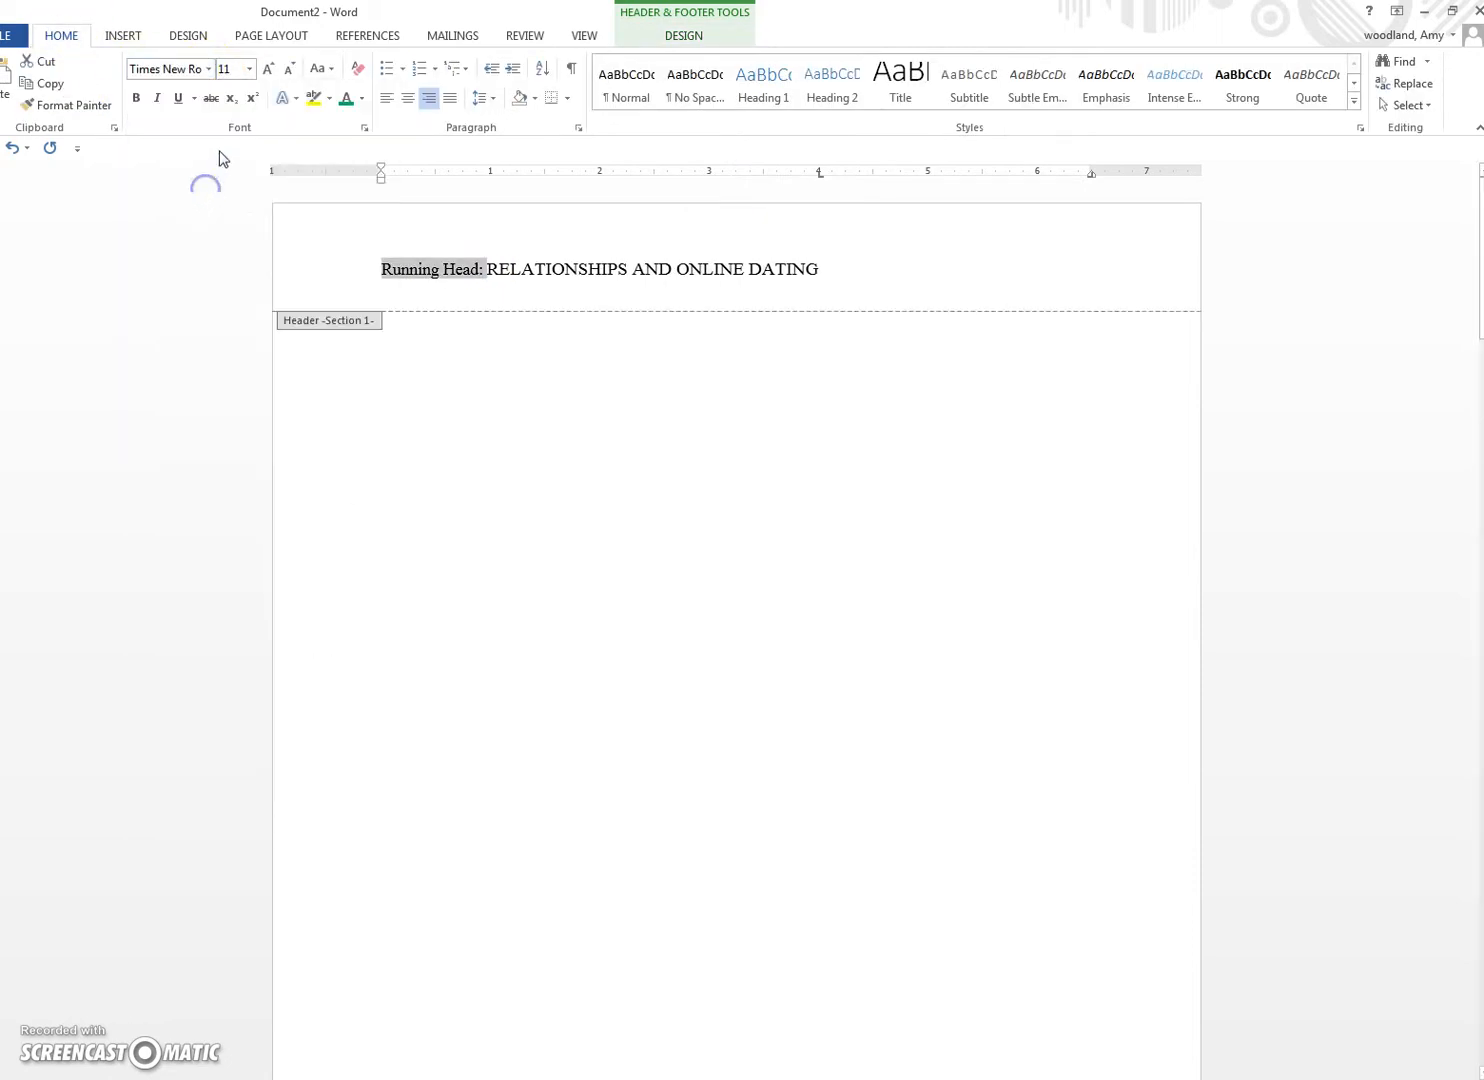
left_click(484, 270)
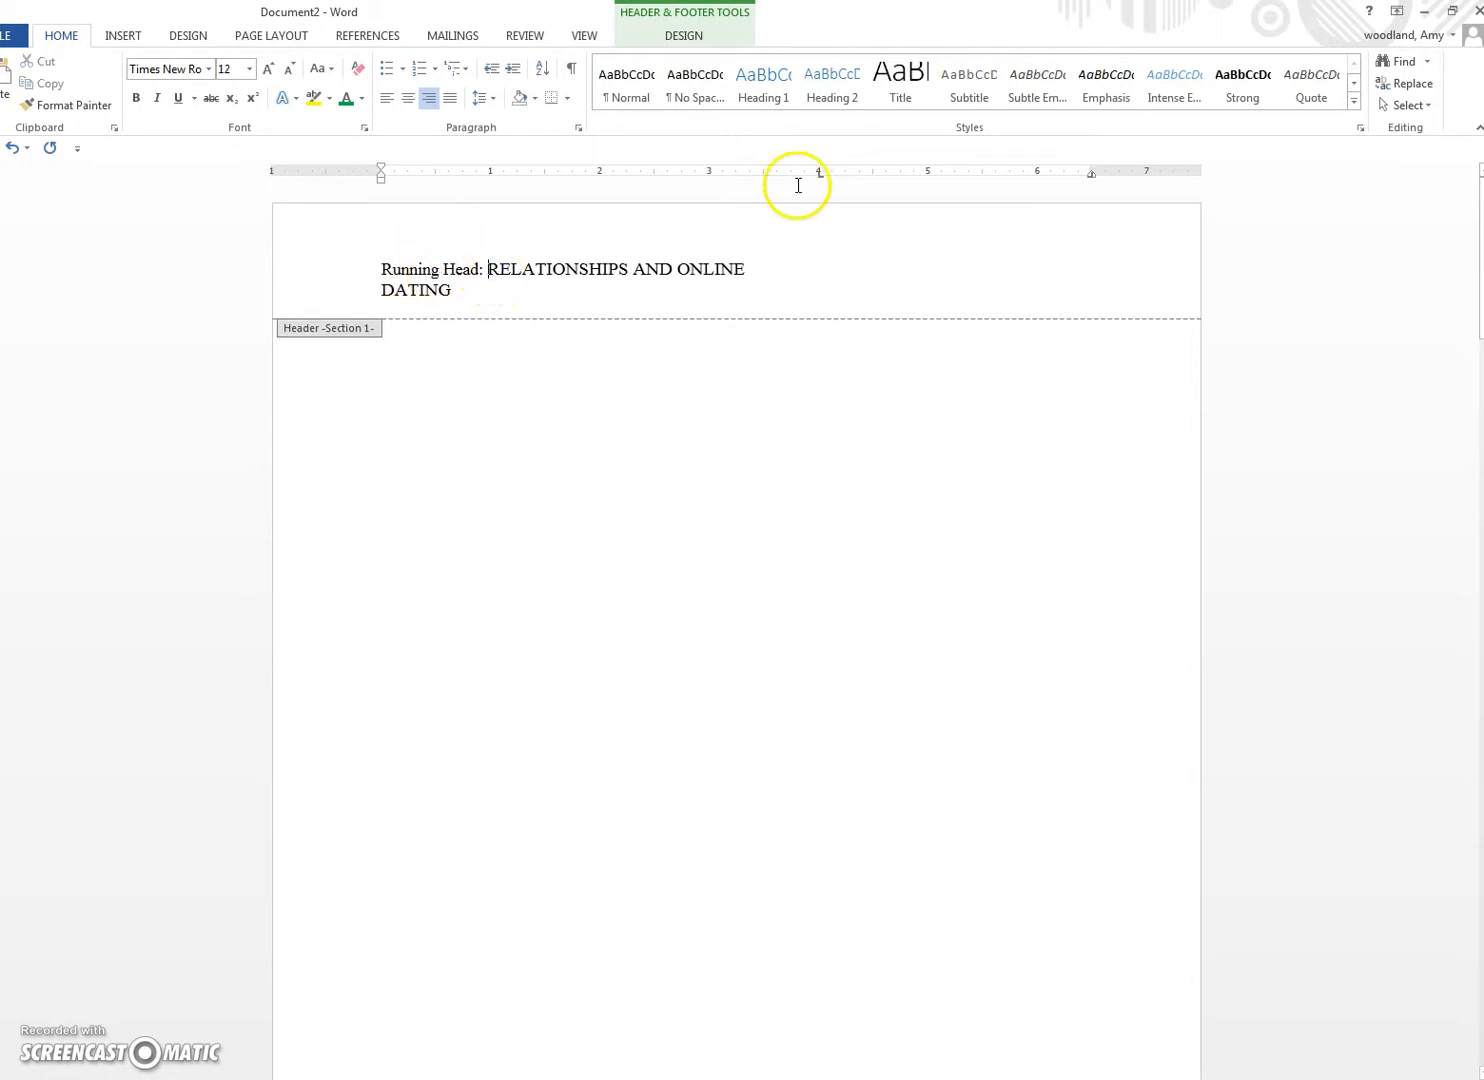
Step: Shift the tab stop further right so the whole running head stays on one line
left_click_drag(819, 174, 874, 185)
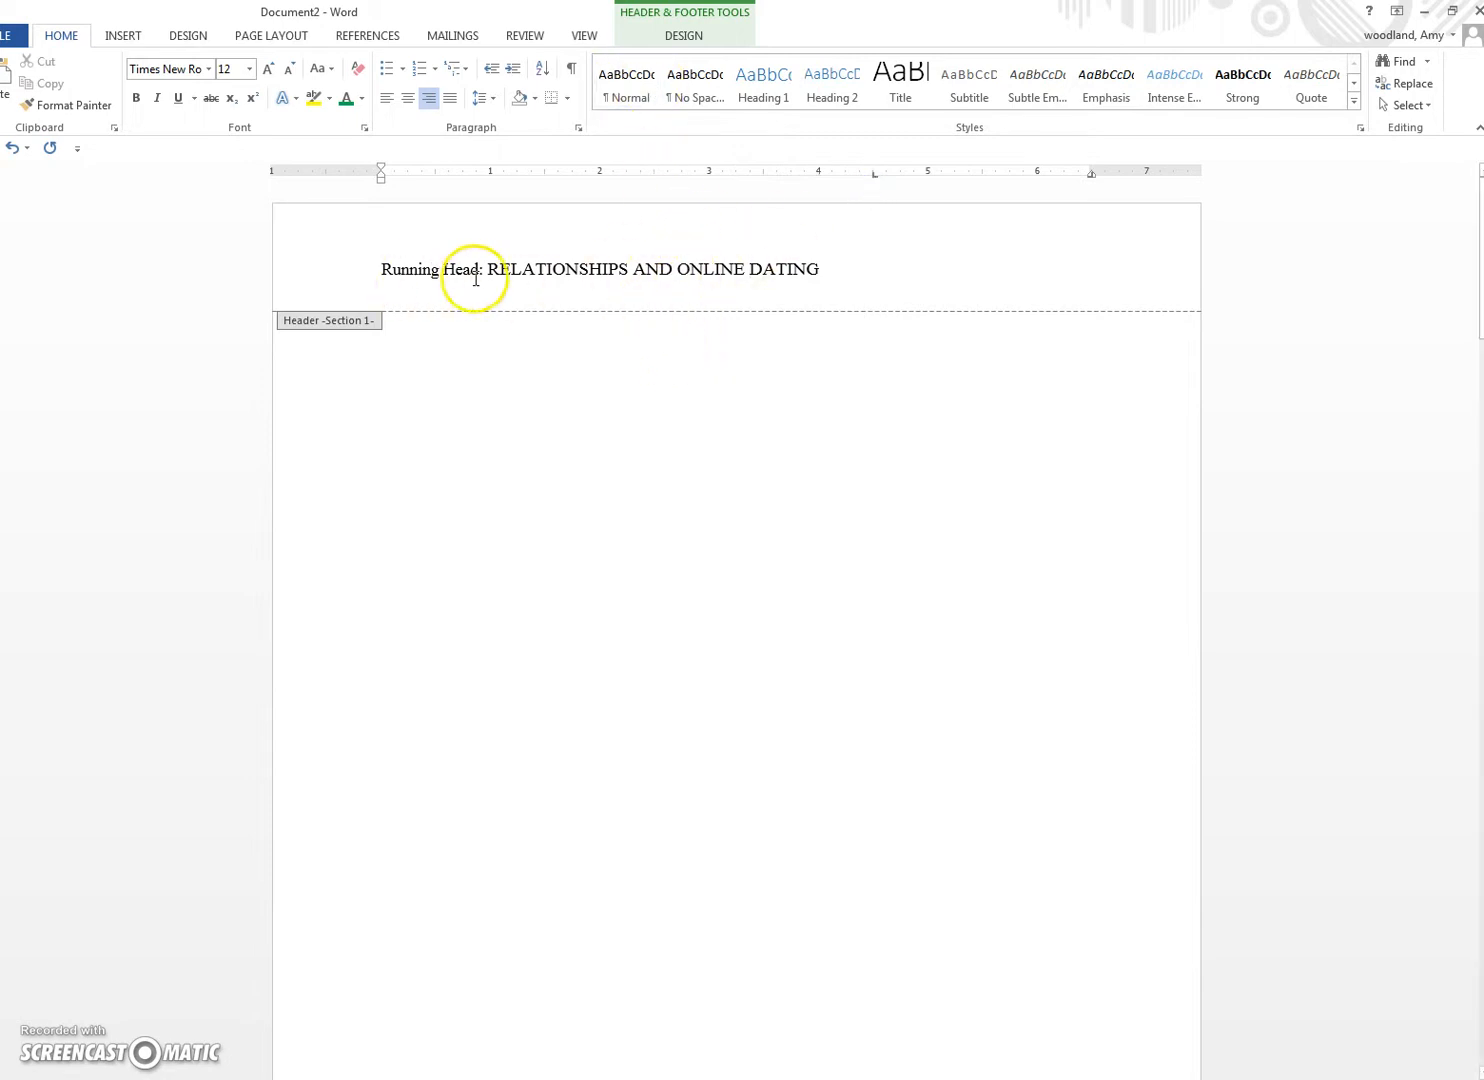
left_click_drag(435, 271, 361, 271)
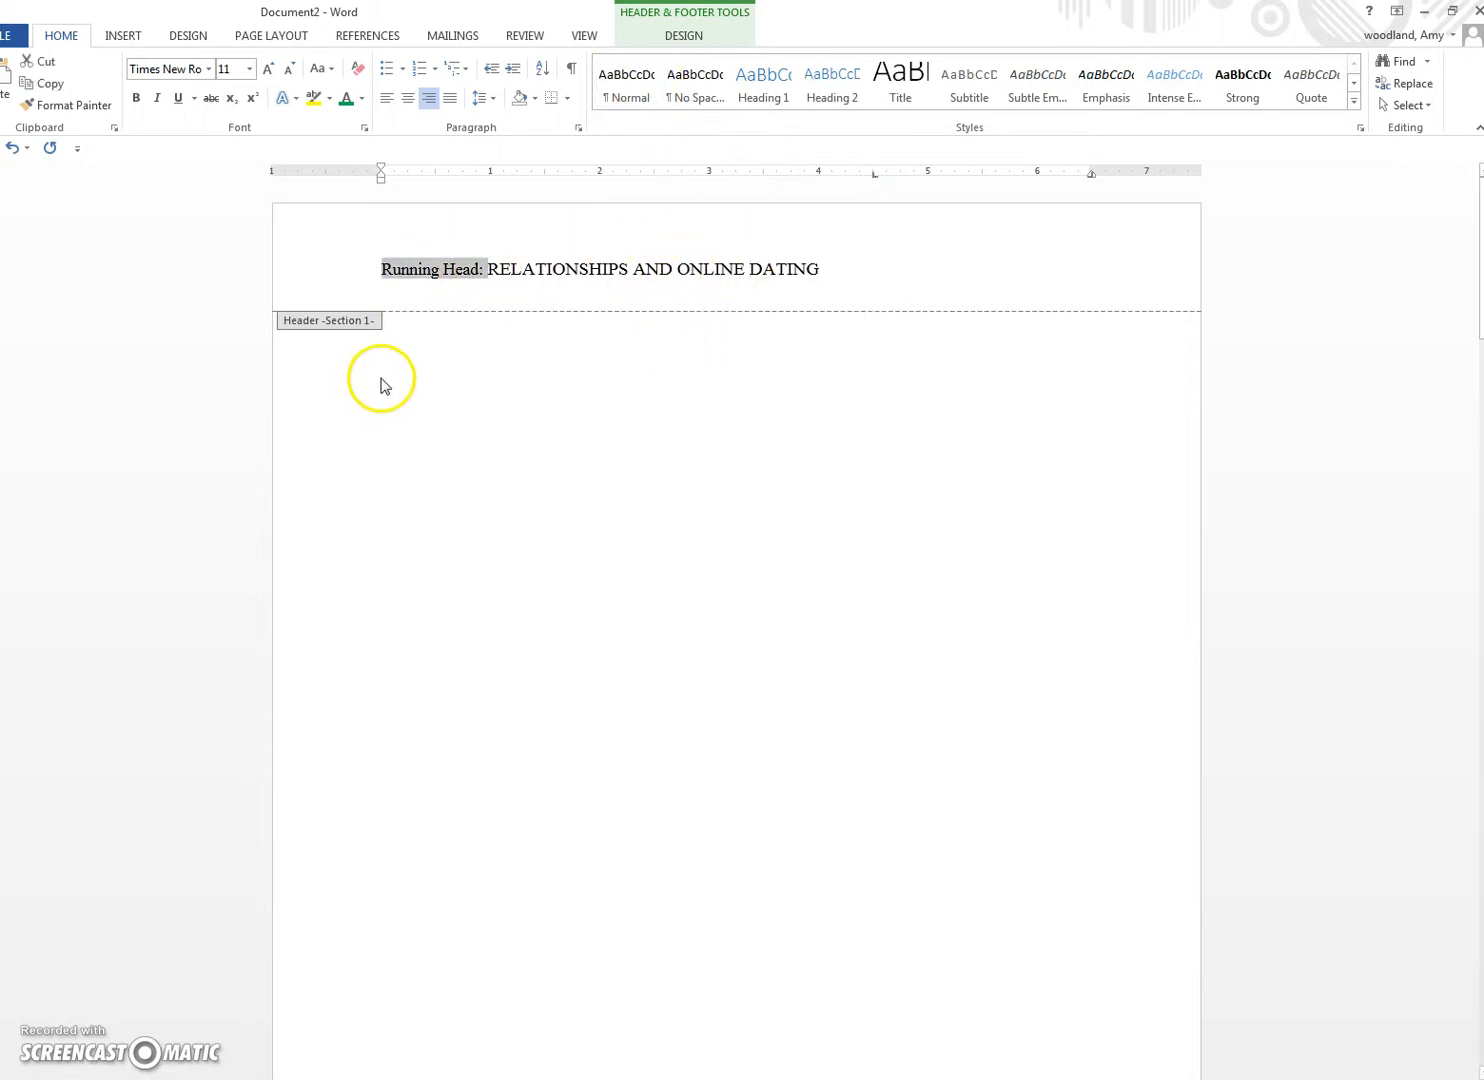
left_click(566, 268)
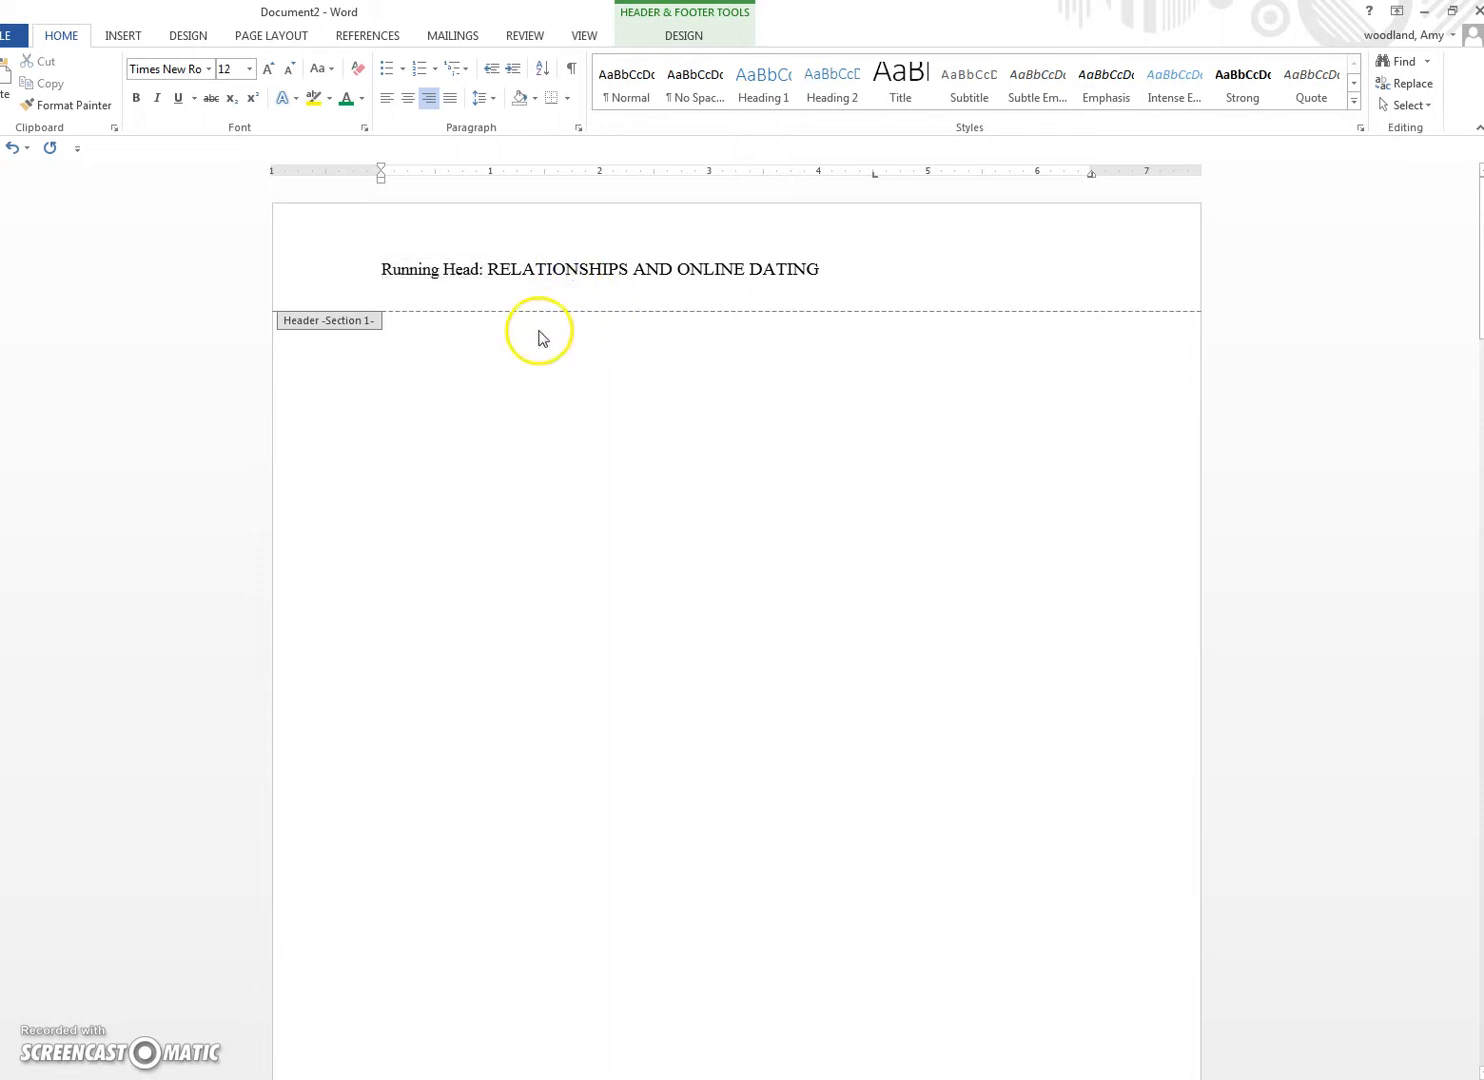
scroll(530, 345, "down", 10)
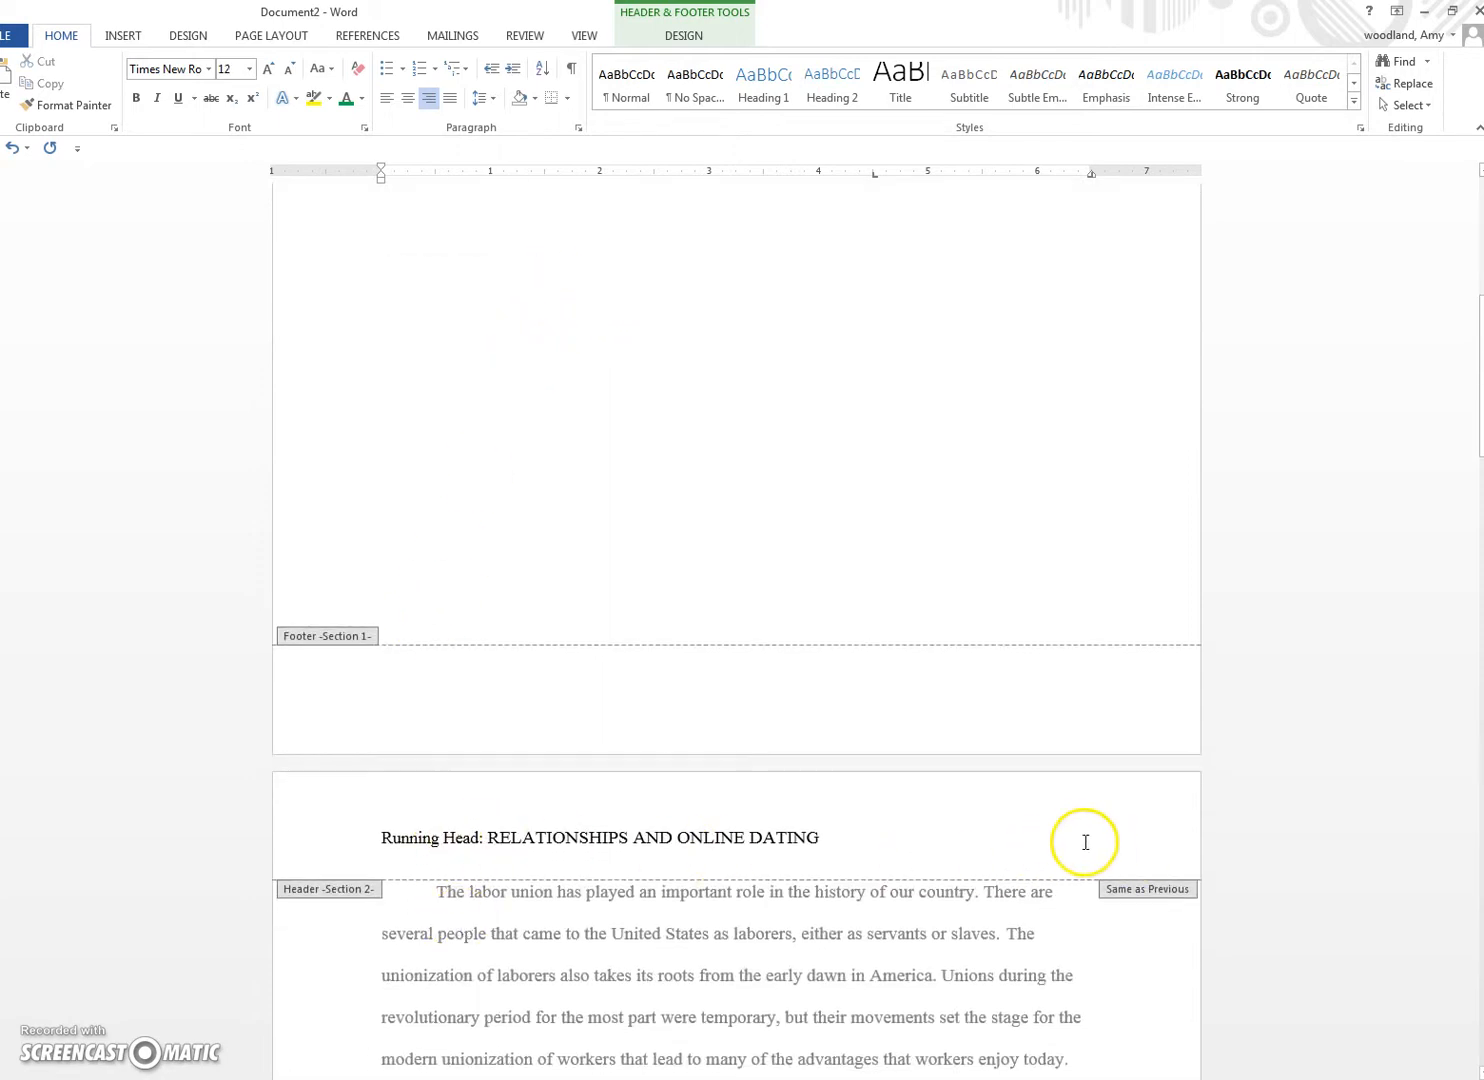
scroll(616, 771, "up", 7)
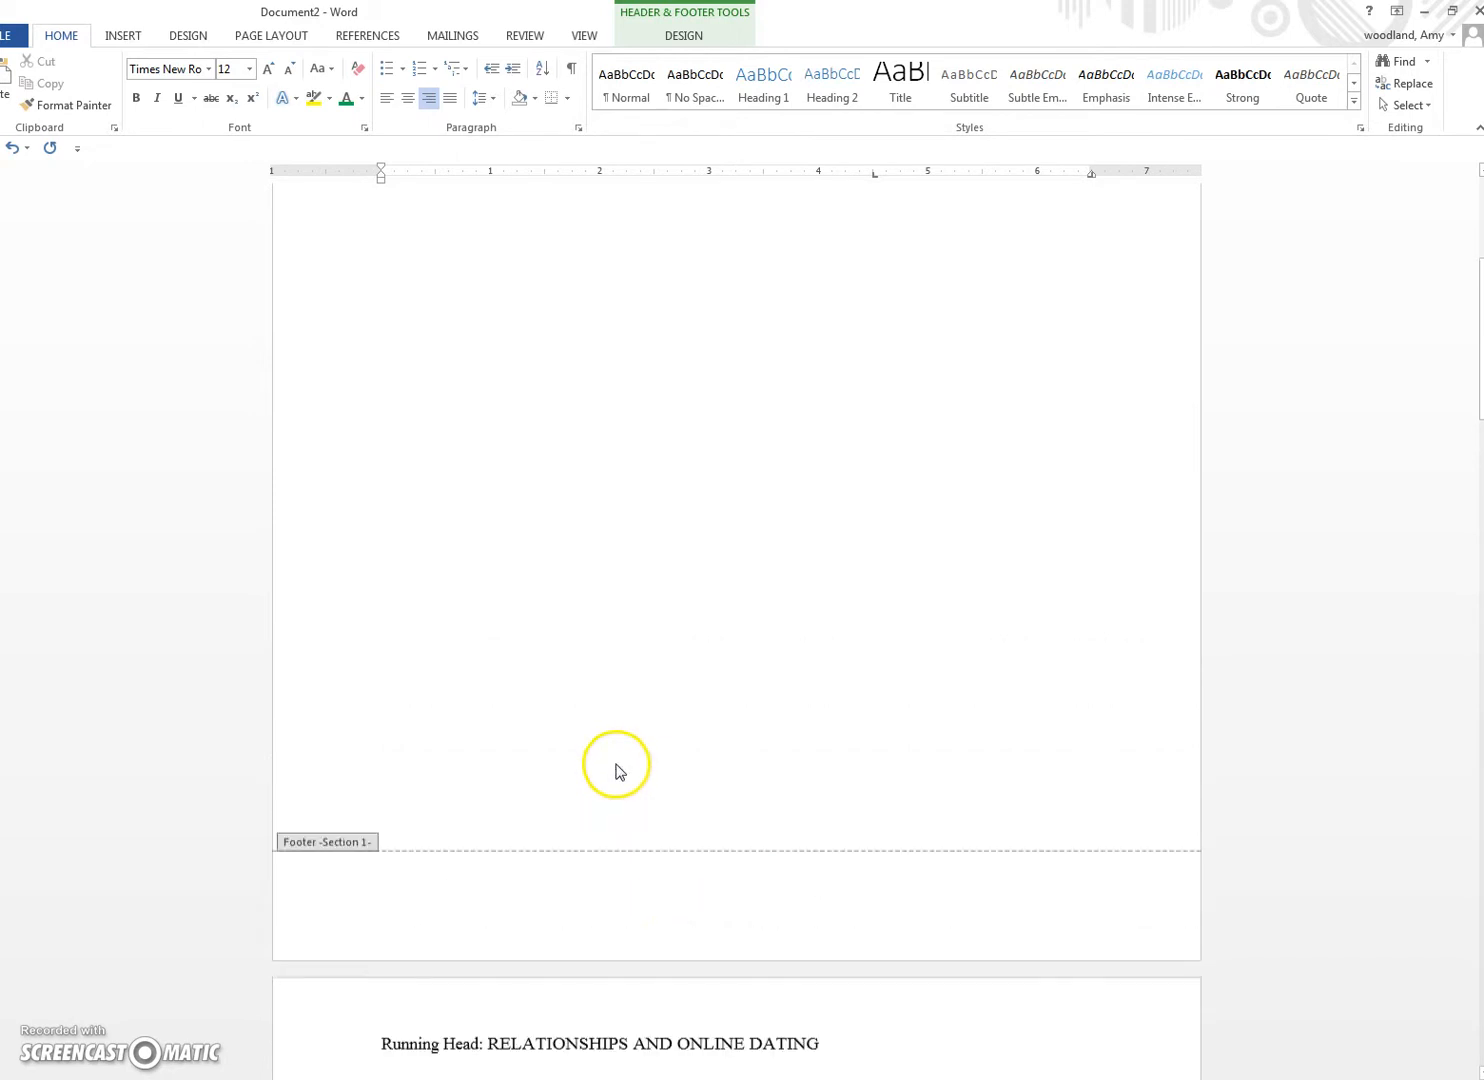
left_click(686, 36)
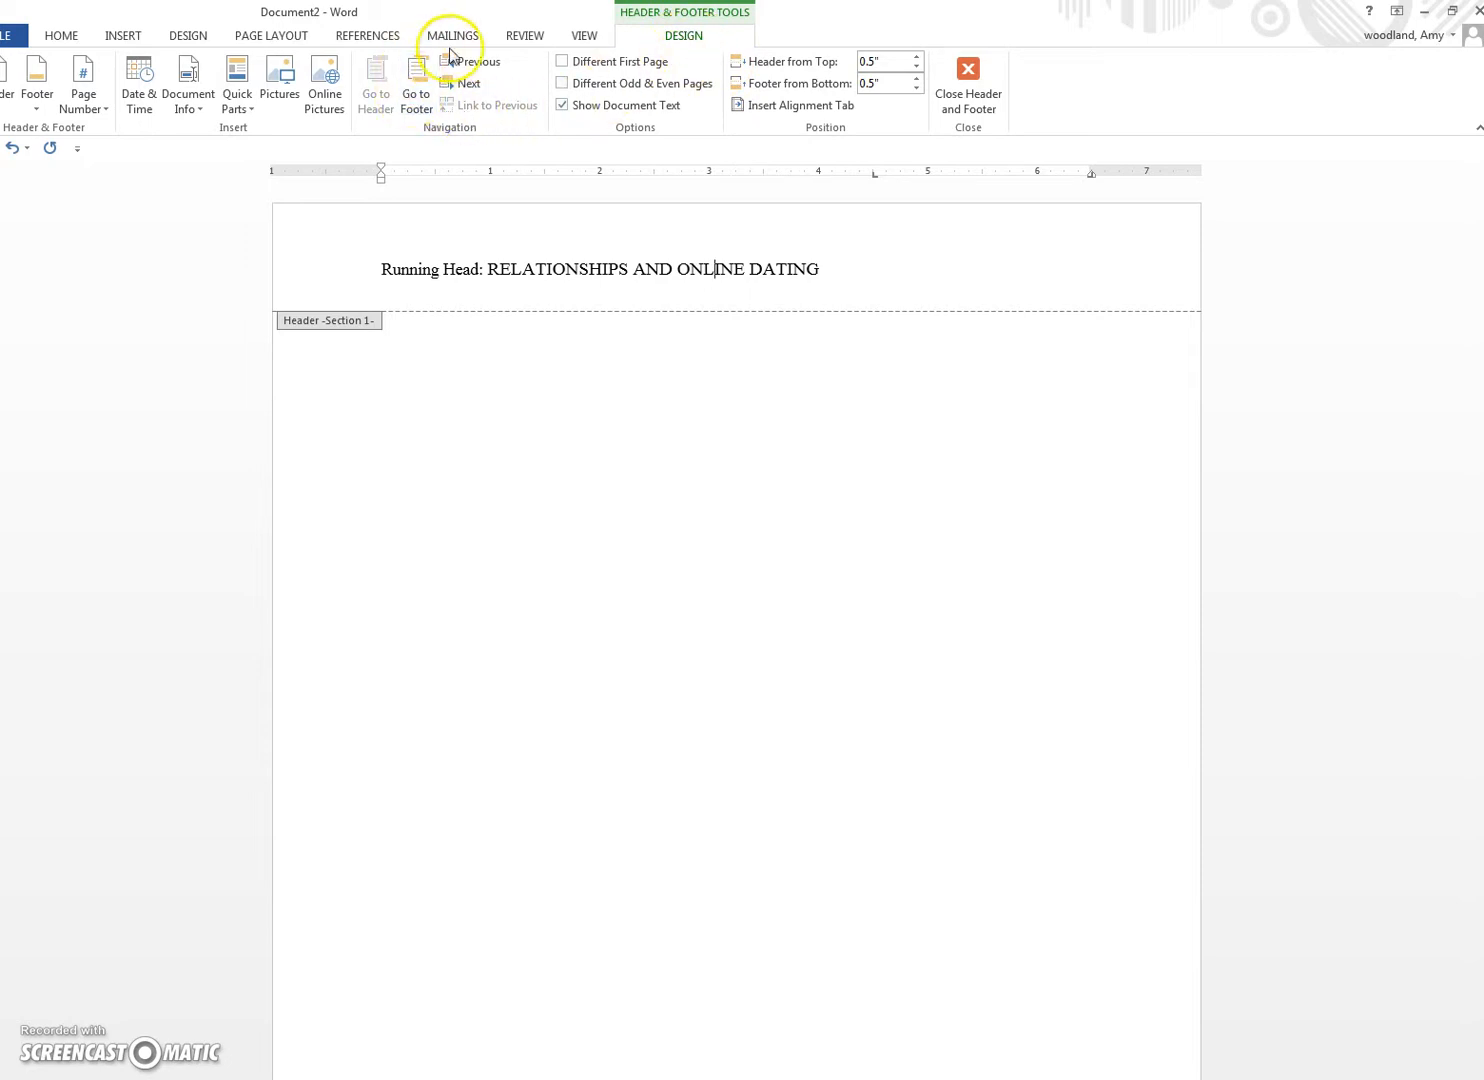
Step: Turn off Link to Previous for the page-2 section header
scroll(444, 358, "down", 10)
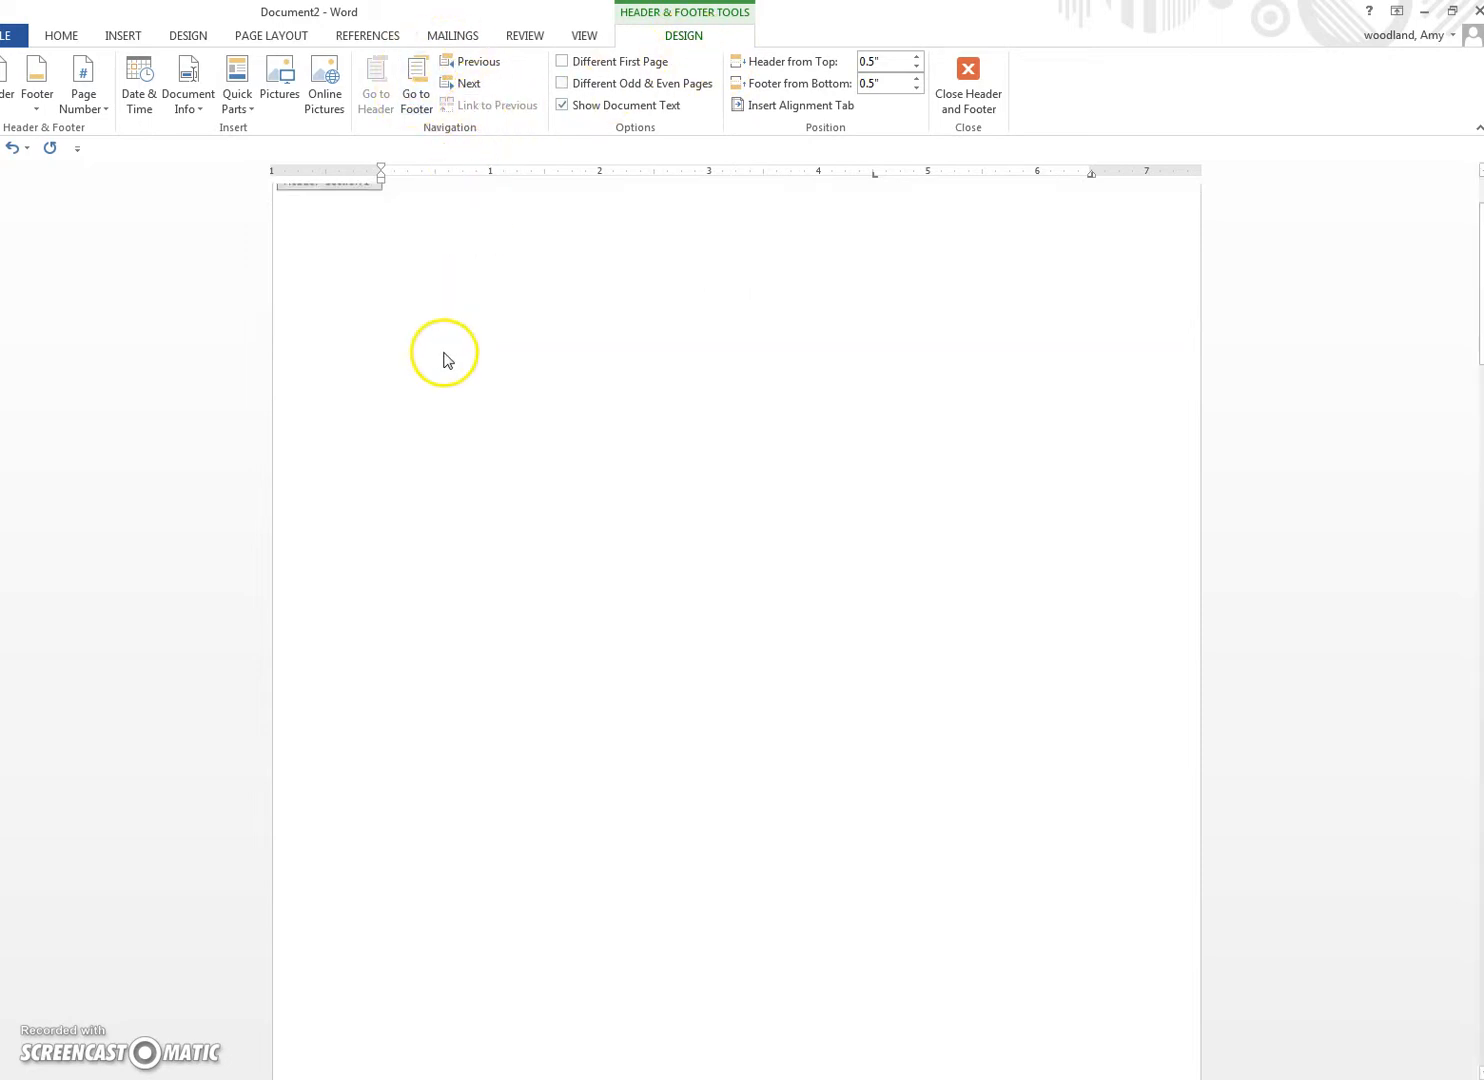
left_click(484, 514)
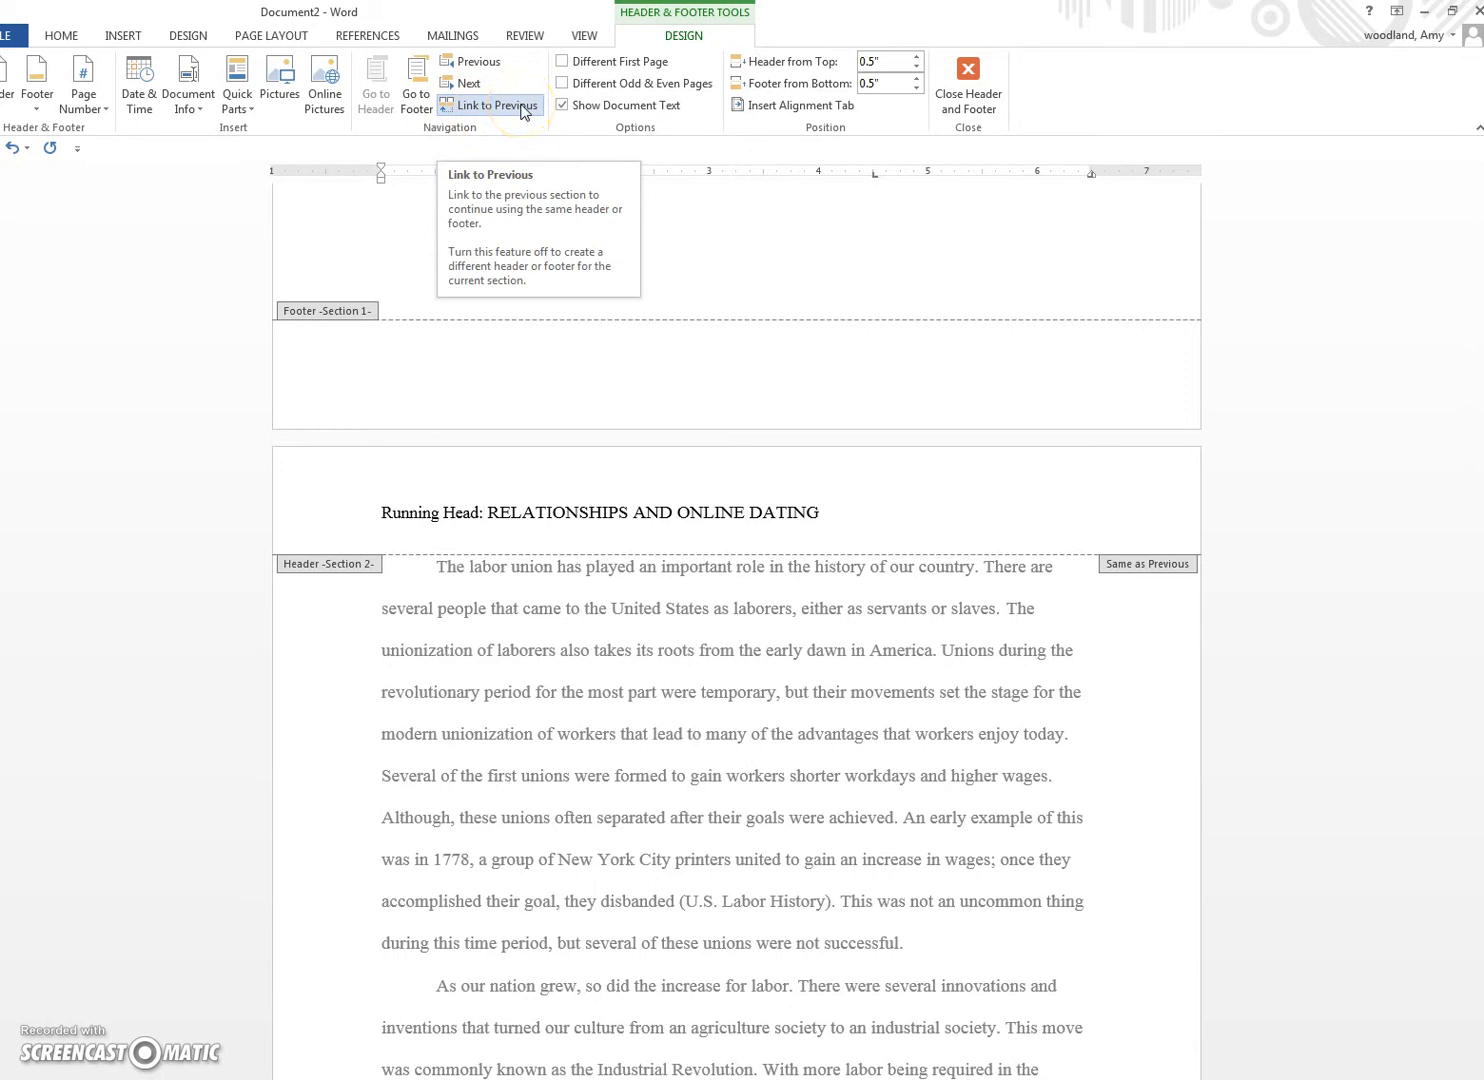
left_click(522, 108)
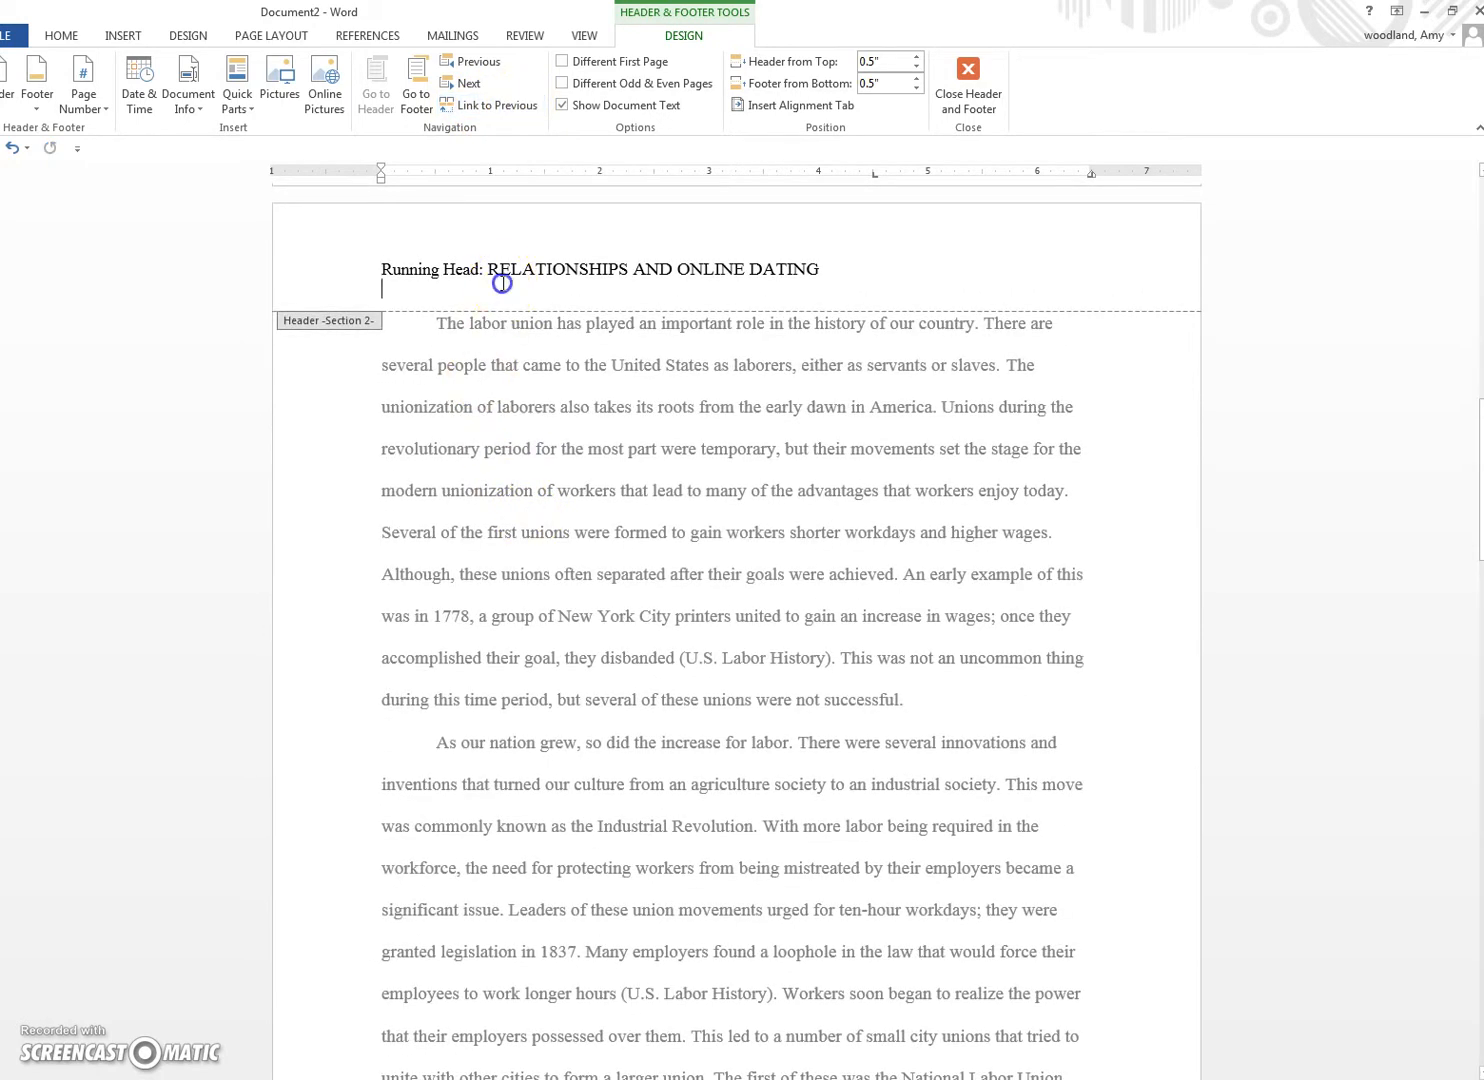
Step: Delete the 'Running Head:' label from the section 2 header
scroll(473, 400, "up", 8)
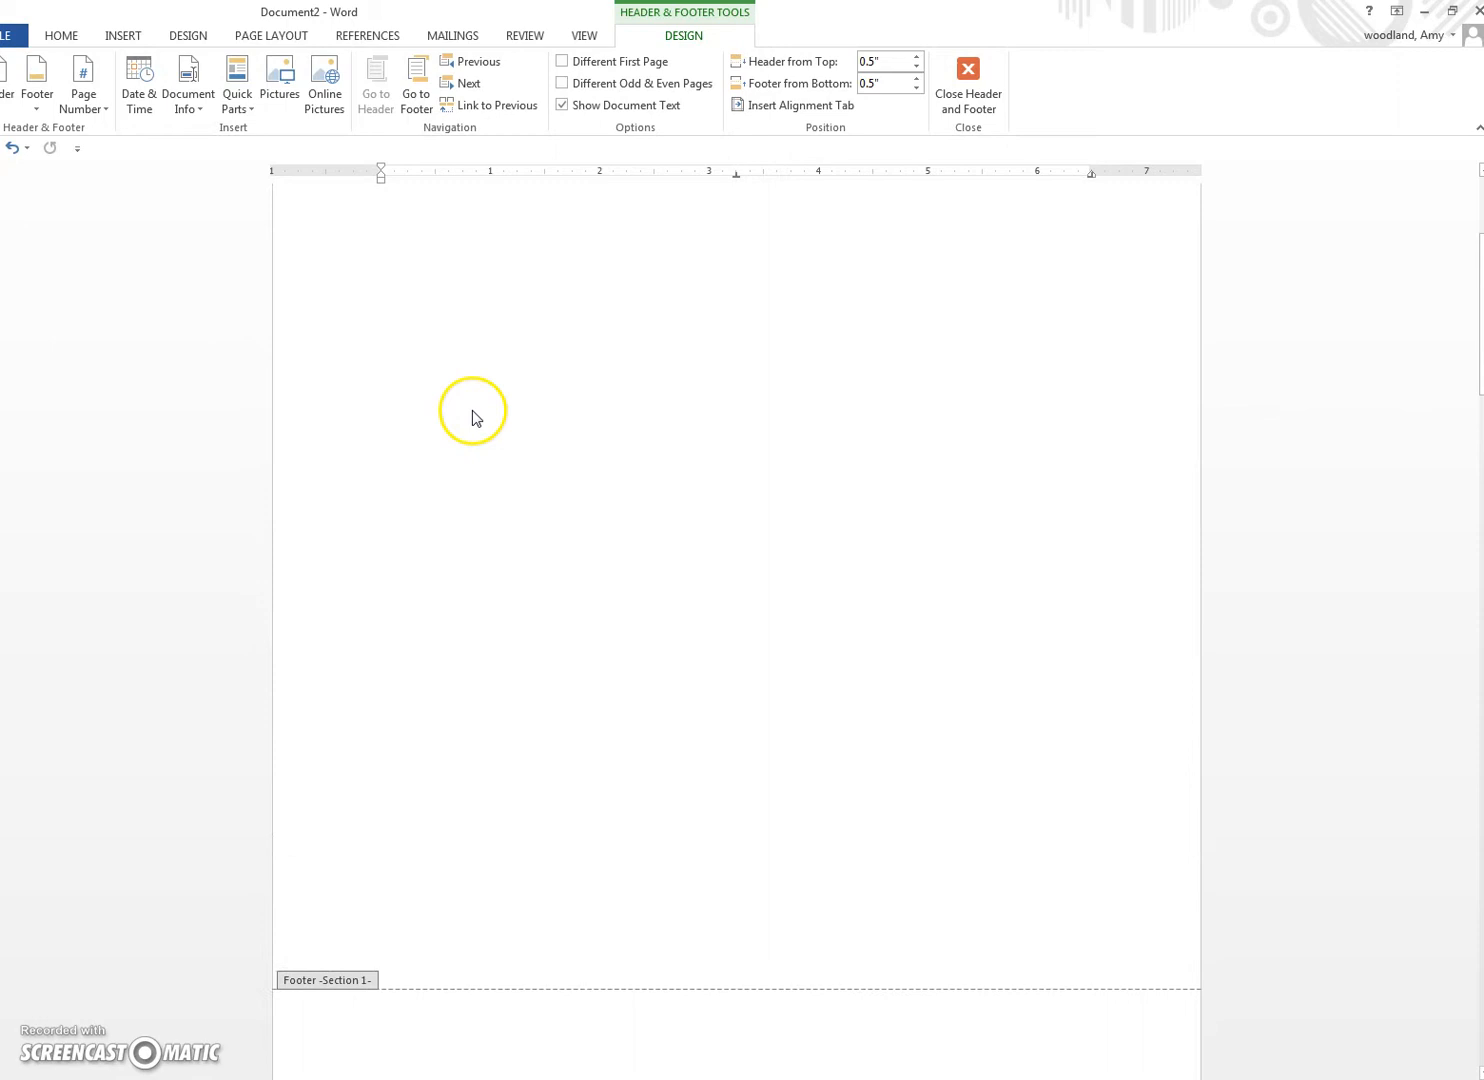
scroll(473, 414, "down", 8)
scroll(480, 410, "up", 7)
scroll(460, 438, "down", 5)
left_click_drag(484, 566, 396, 562)
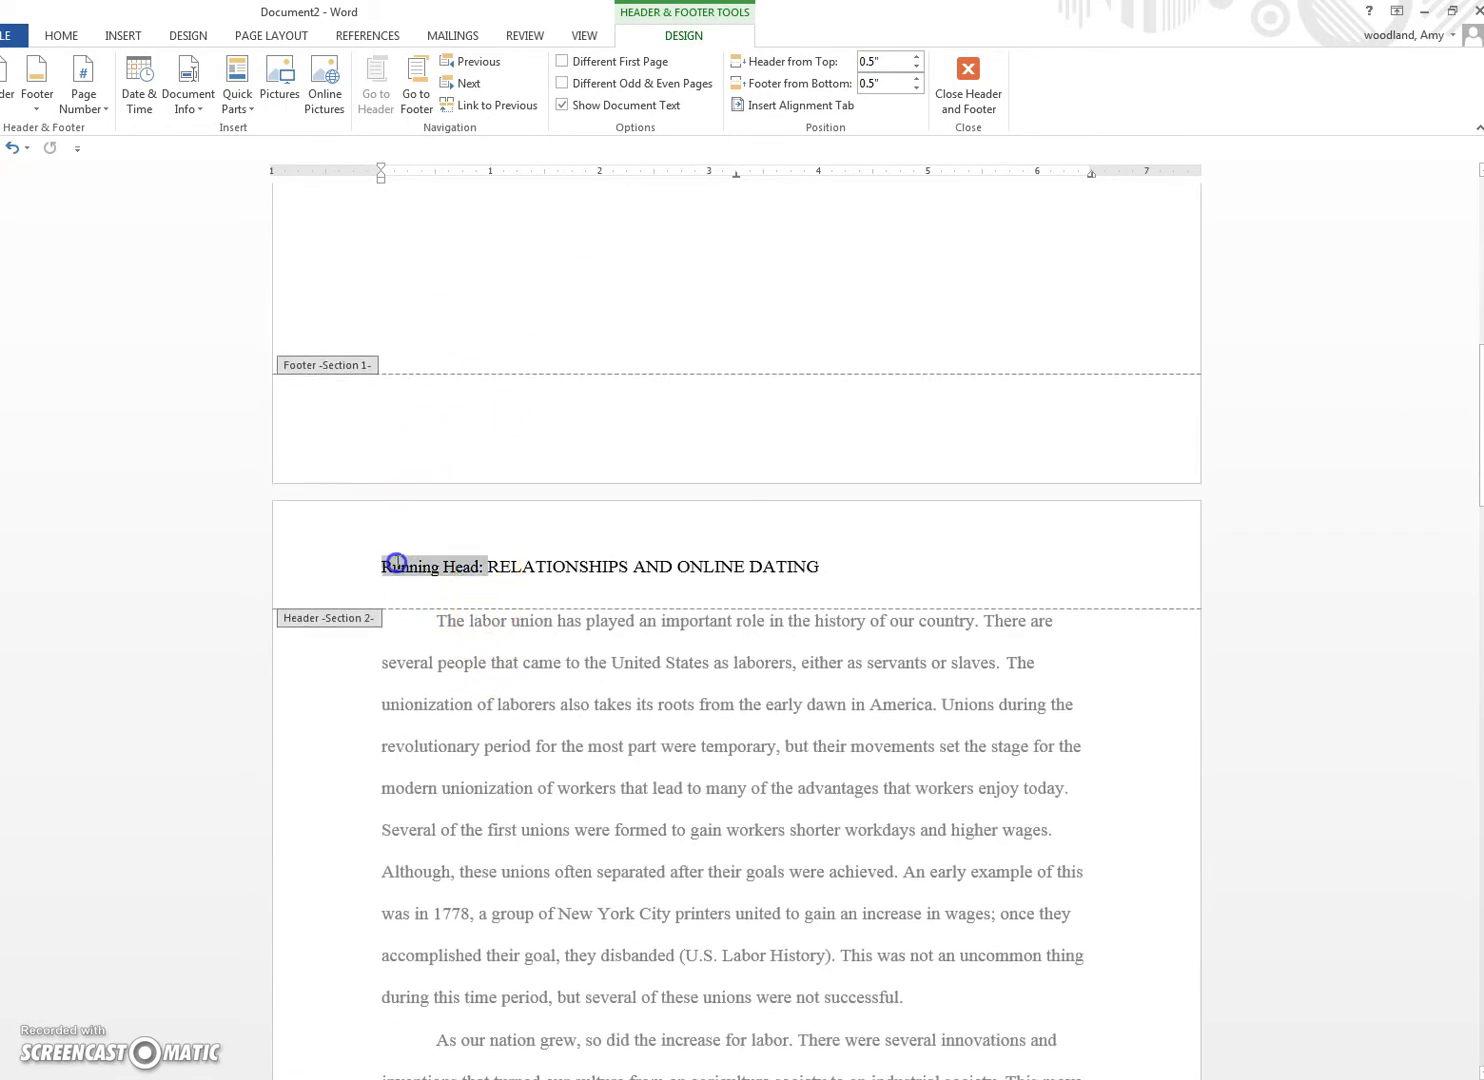
key("Delete")
left_click(730, 567)
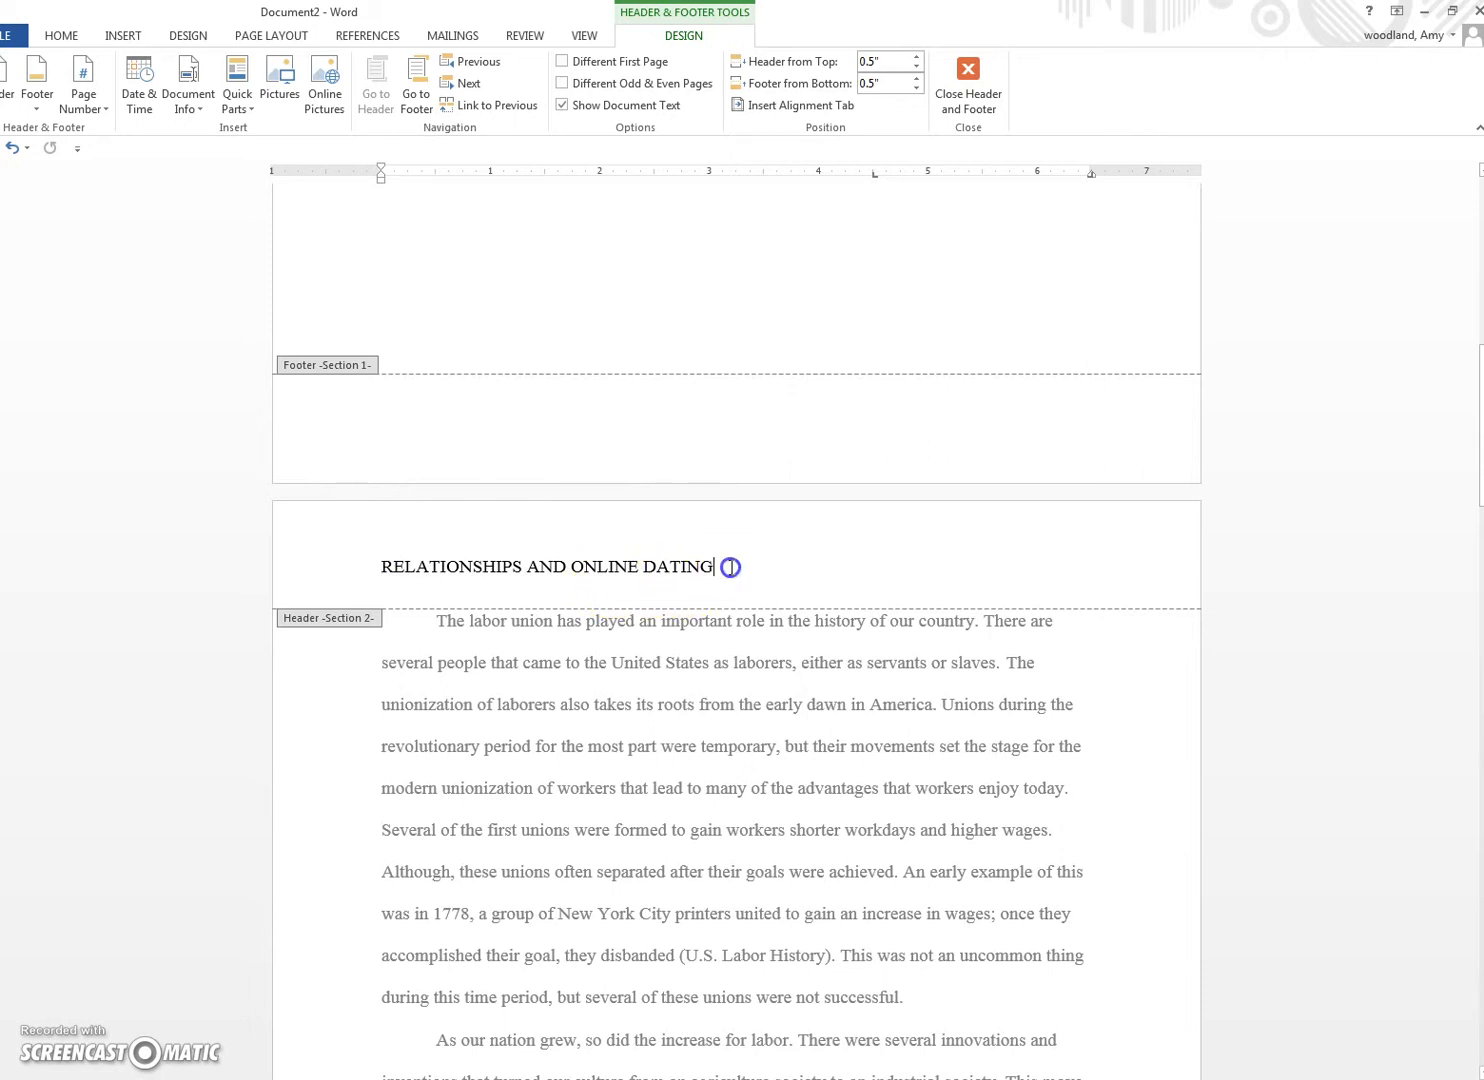
left_click(122, 37)
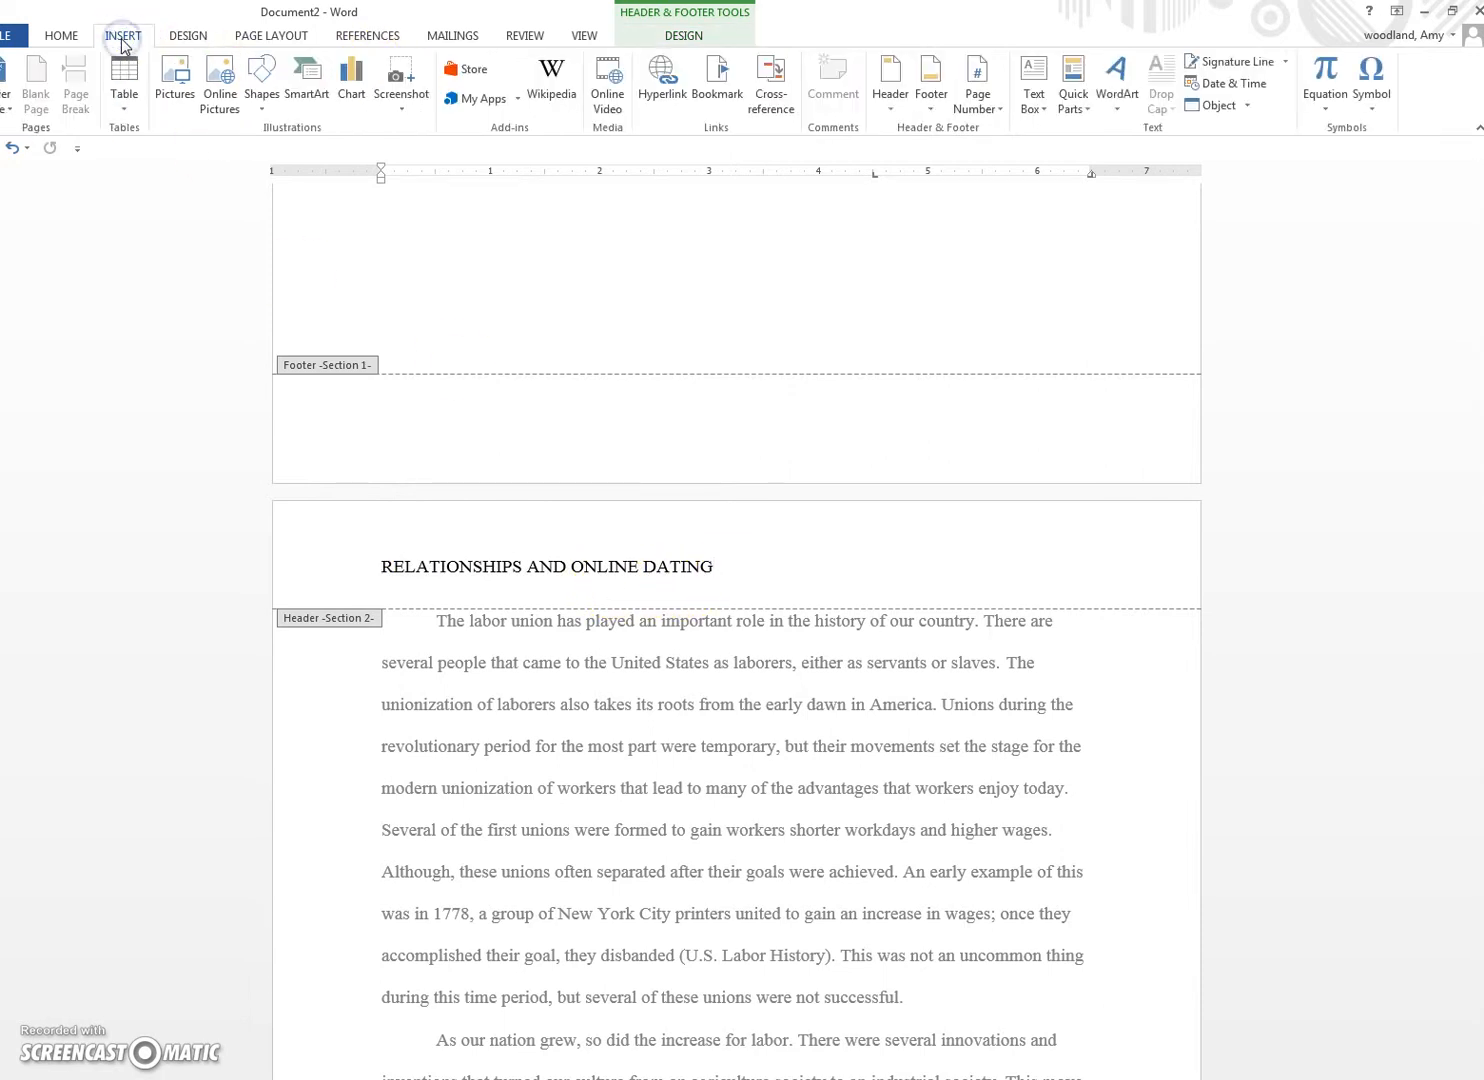
Step: Add a Plain Number 3 page number and type 'Relationships and Online Dating' at the header's left
left_click(978, 95)
mouse_move(1010, 129)
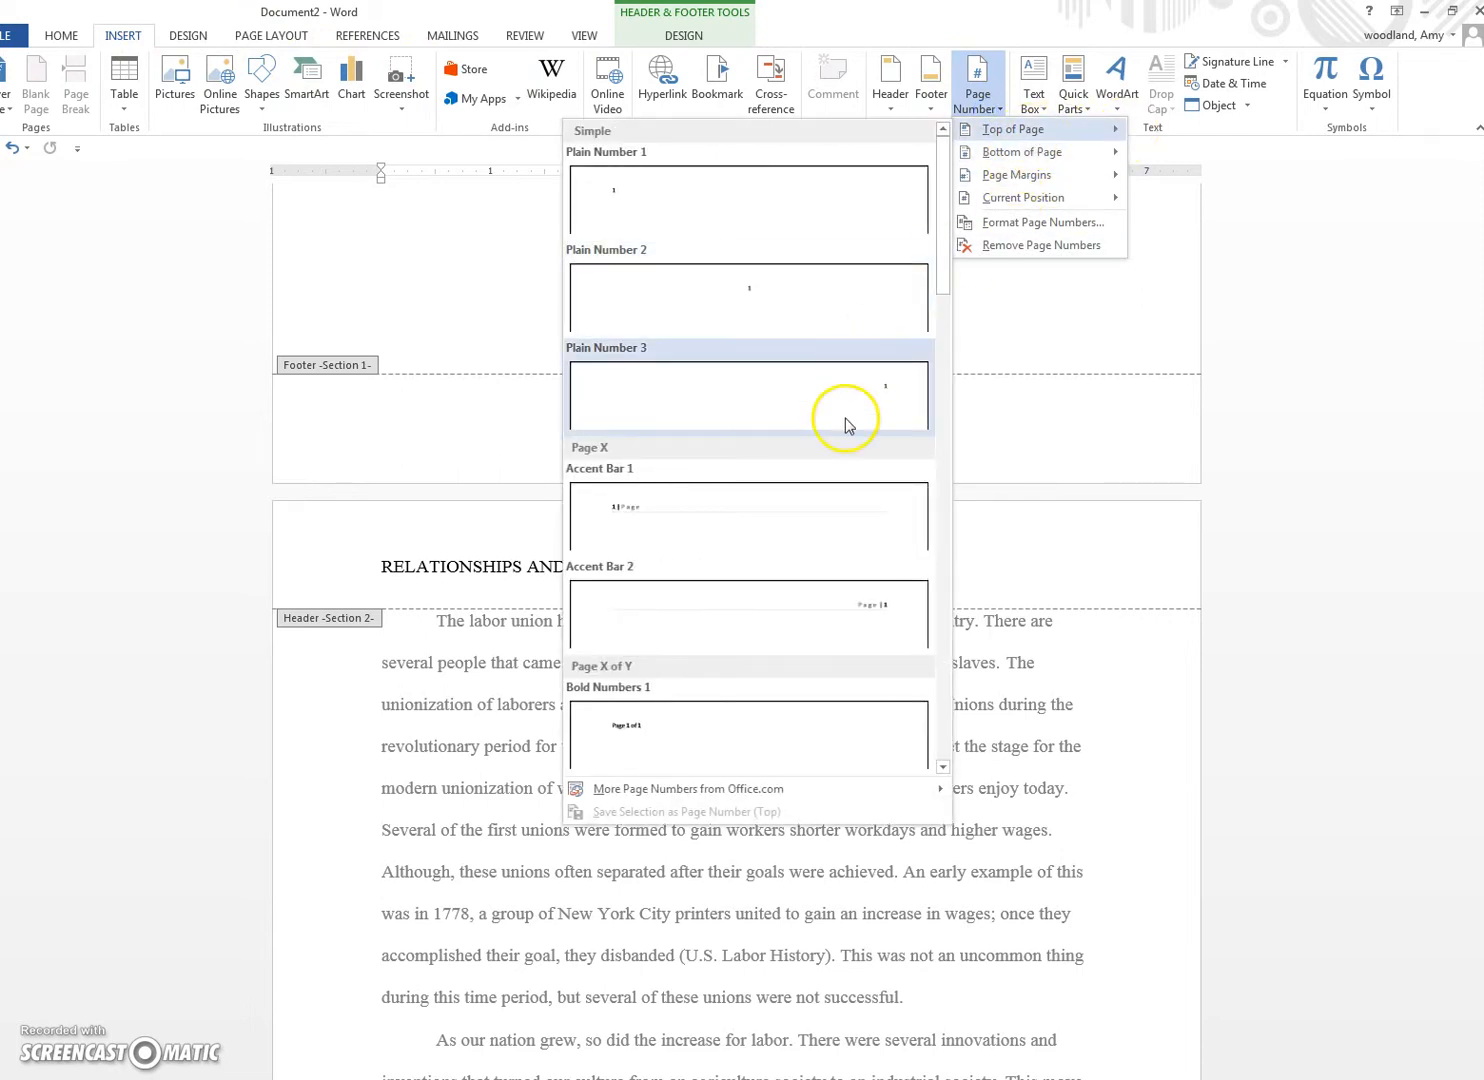
left_click(847, 419)
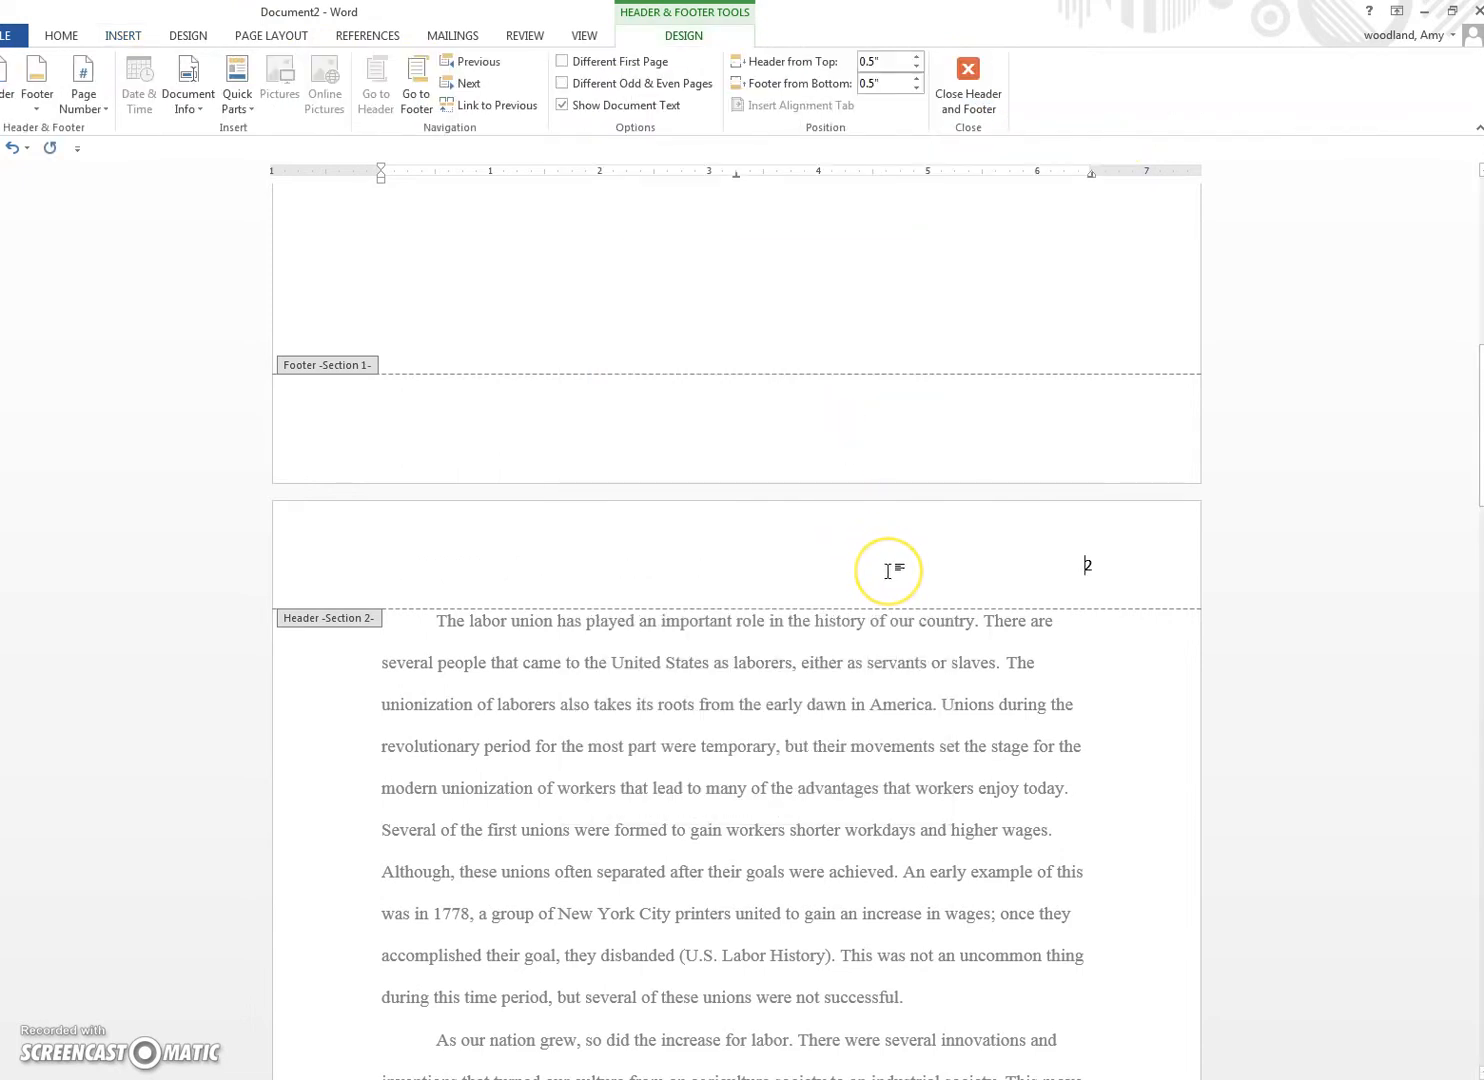
type("Relationships")
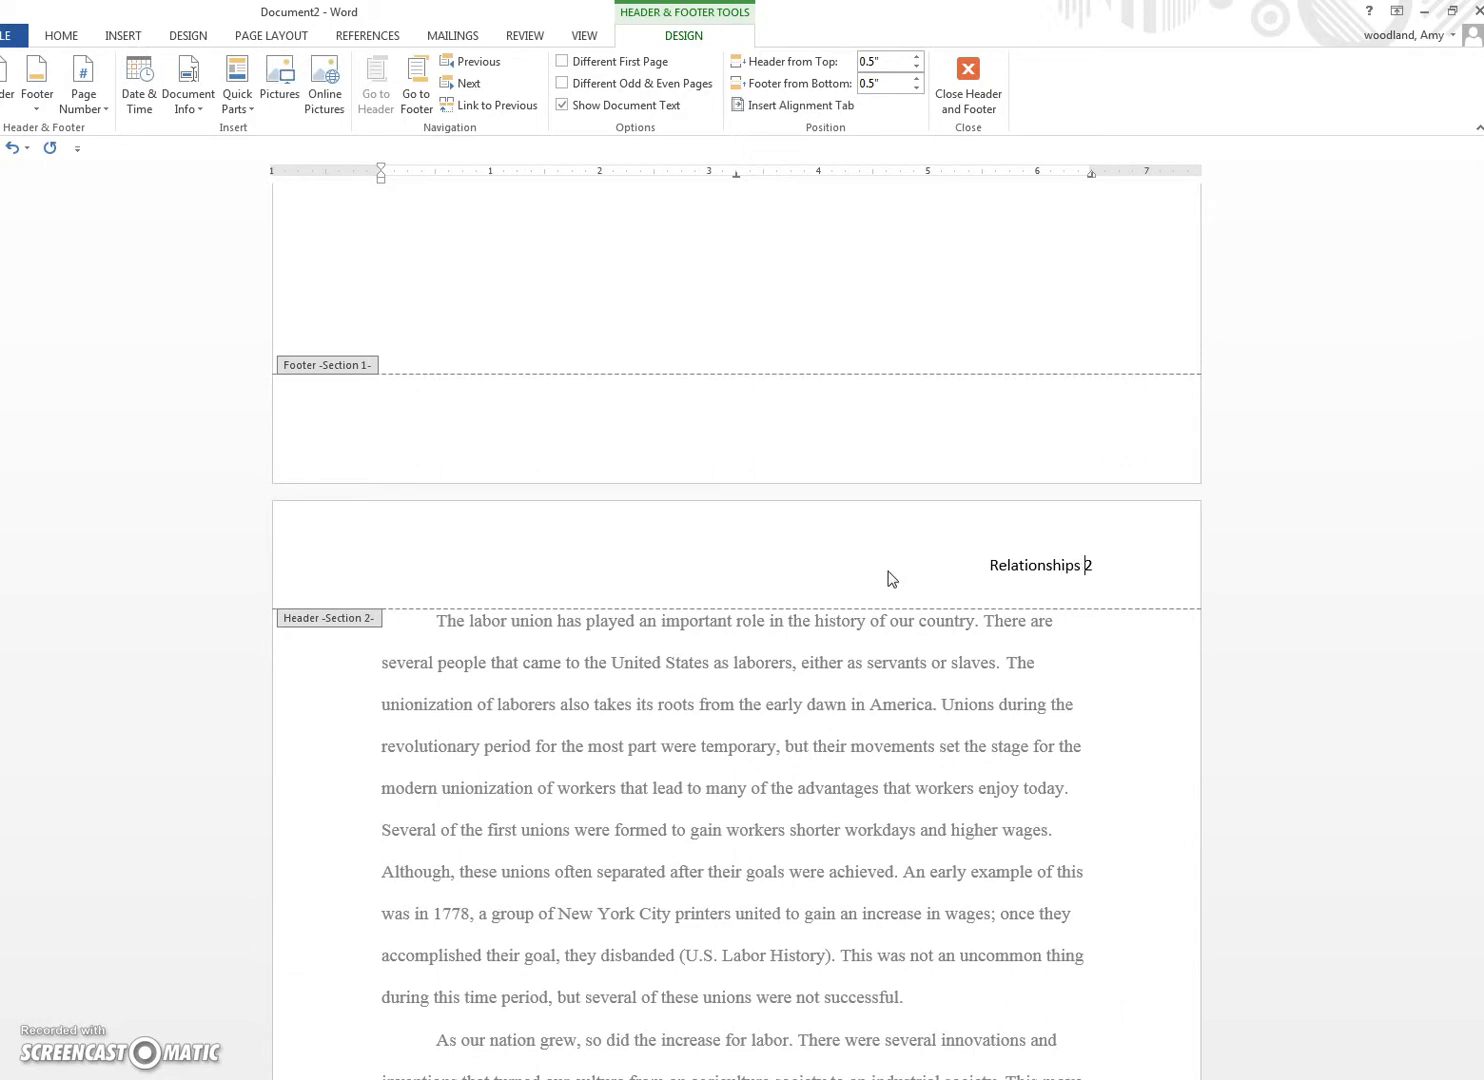
type(" and Online Dating")
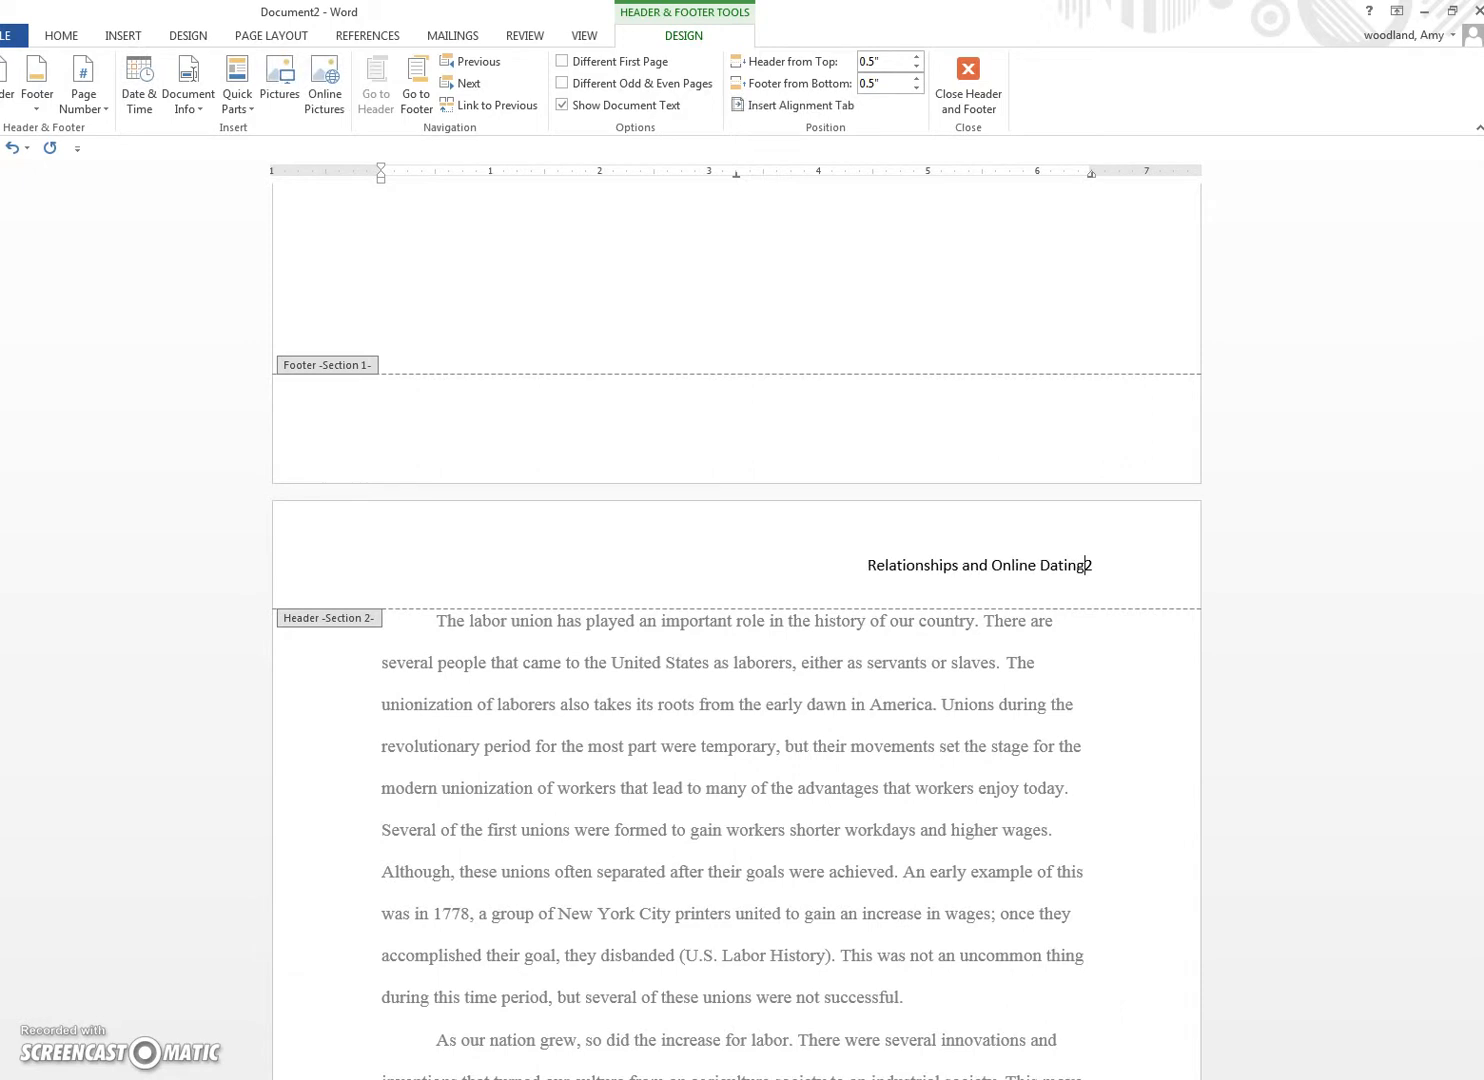
key("Tab")
key("Tab")
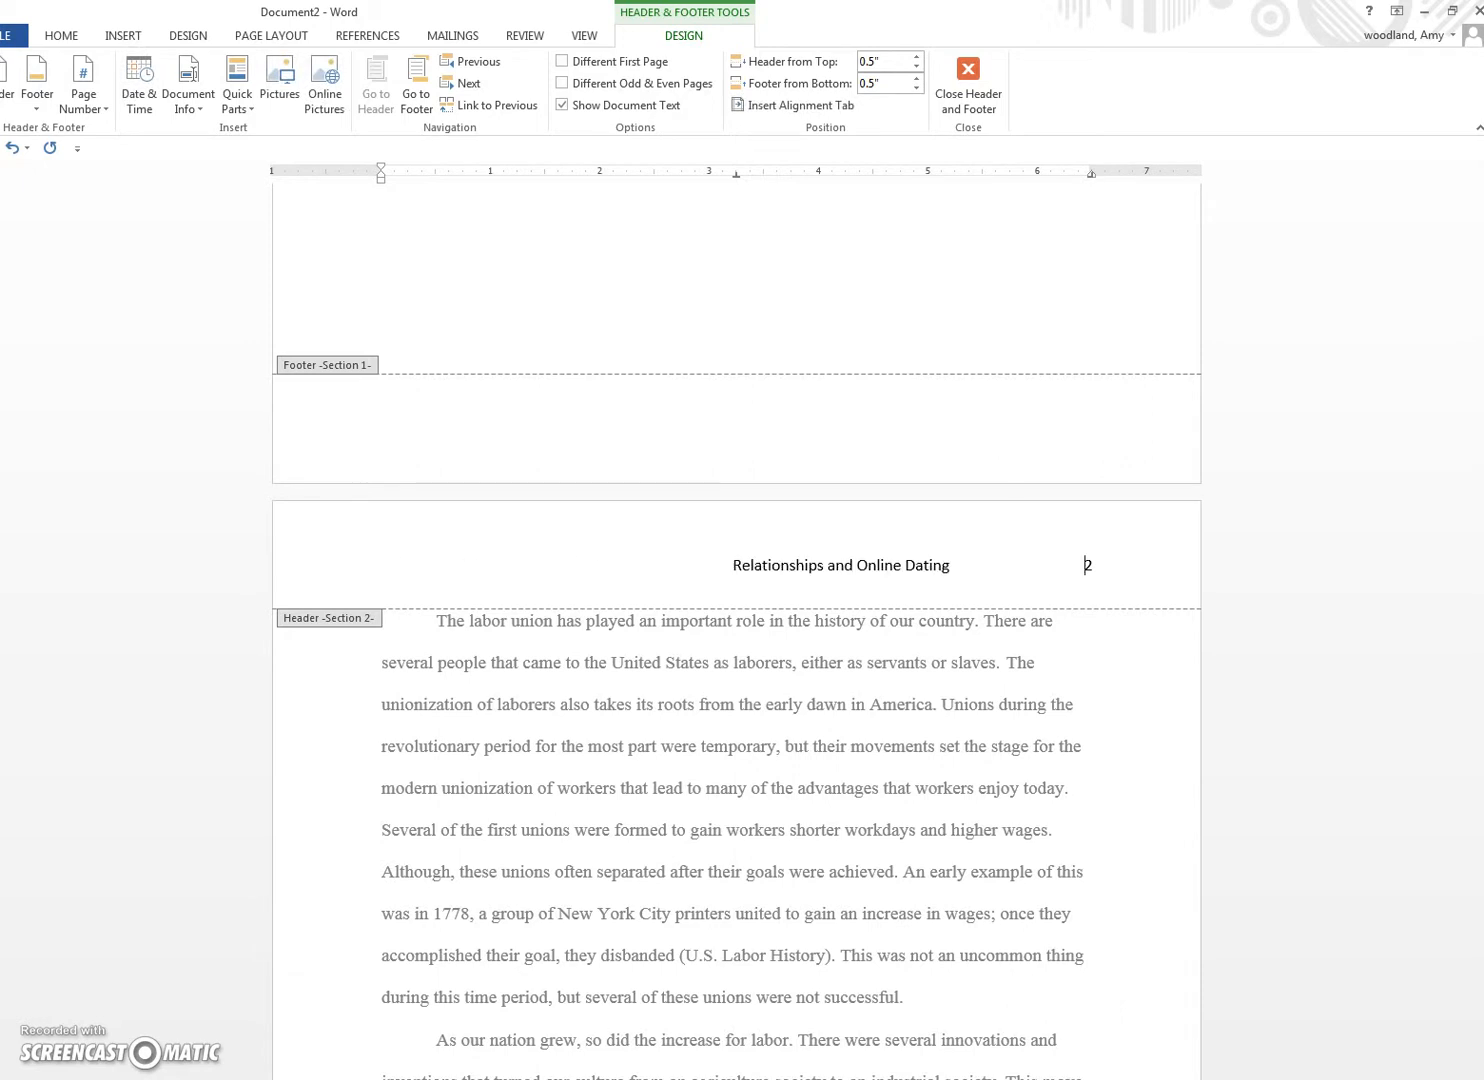
Step: Format the whole page-2 header line, including the 2, as 12-pt Times New Roman
left_click_drag(604, 565, 407, 564)
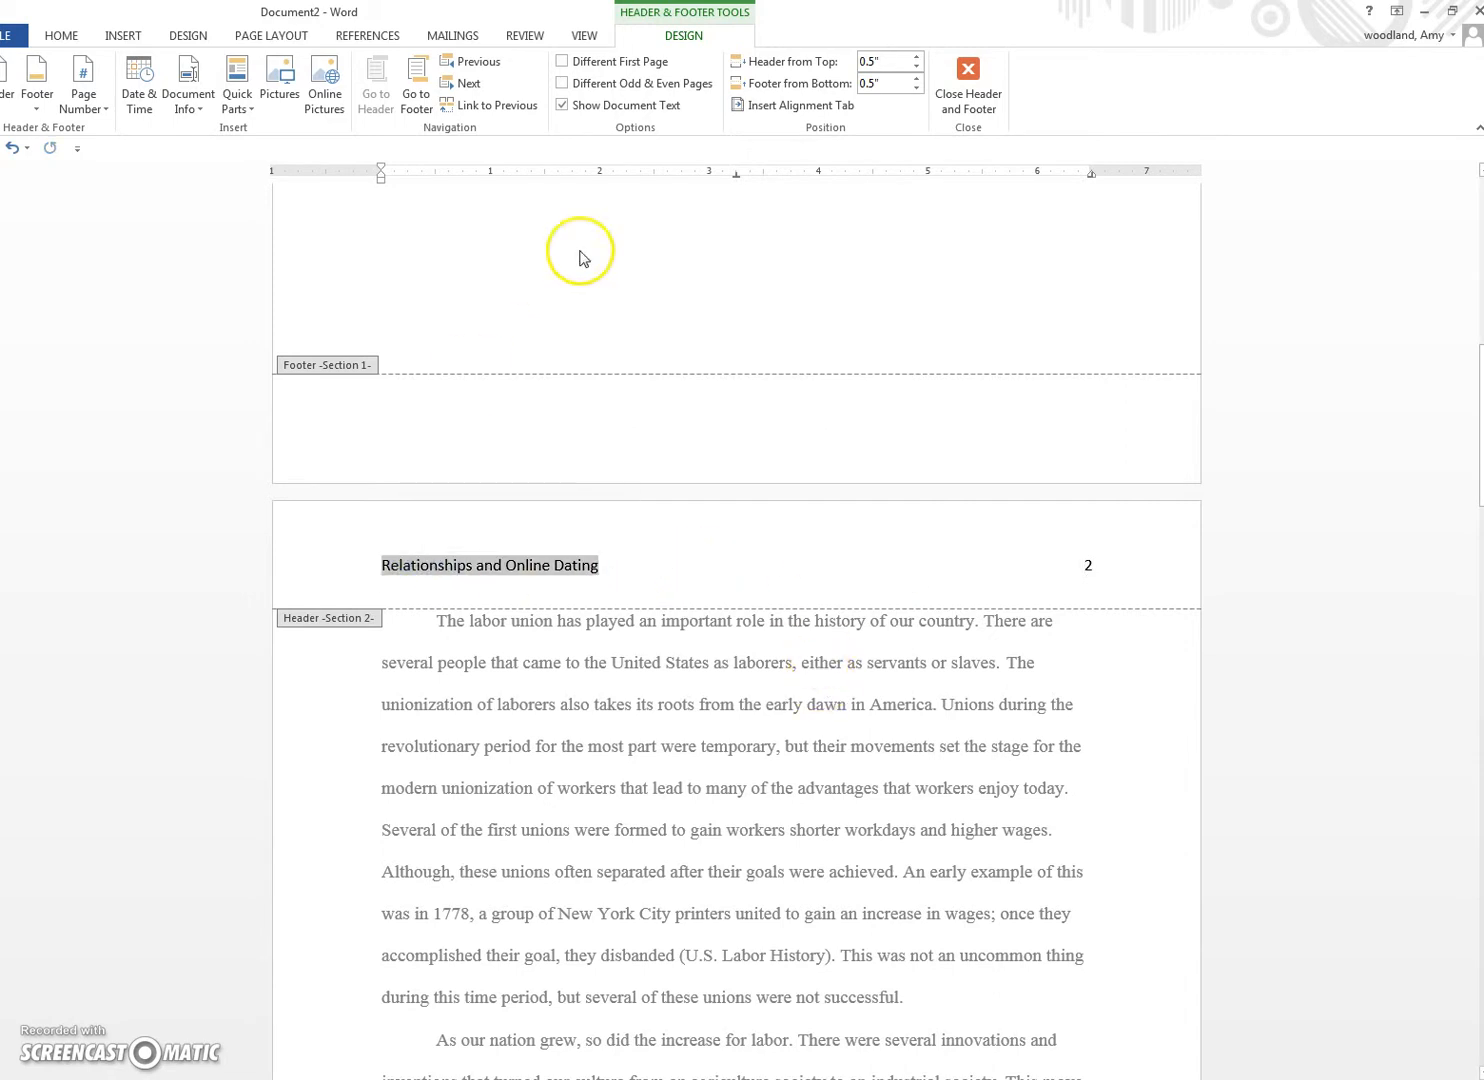
left_click_drag(1100, 565, 335, 572)
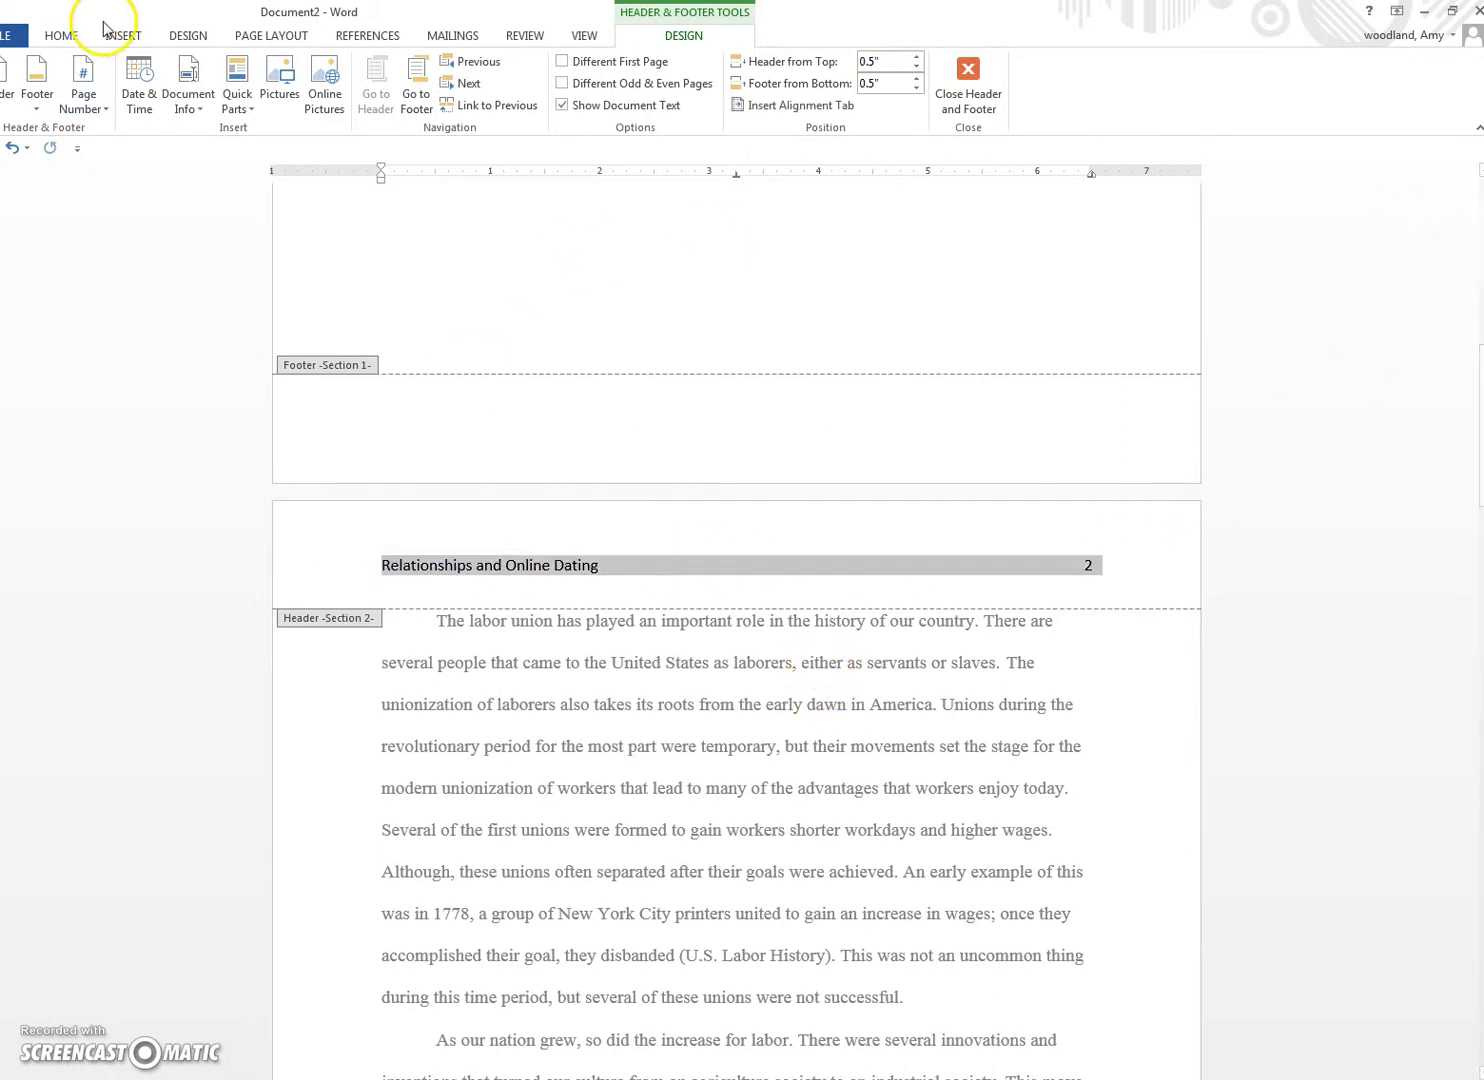
left_click(61, 35)
left_click(208, 69)
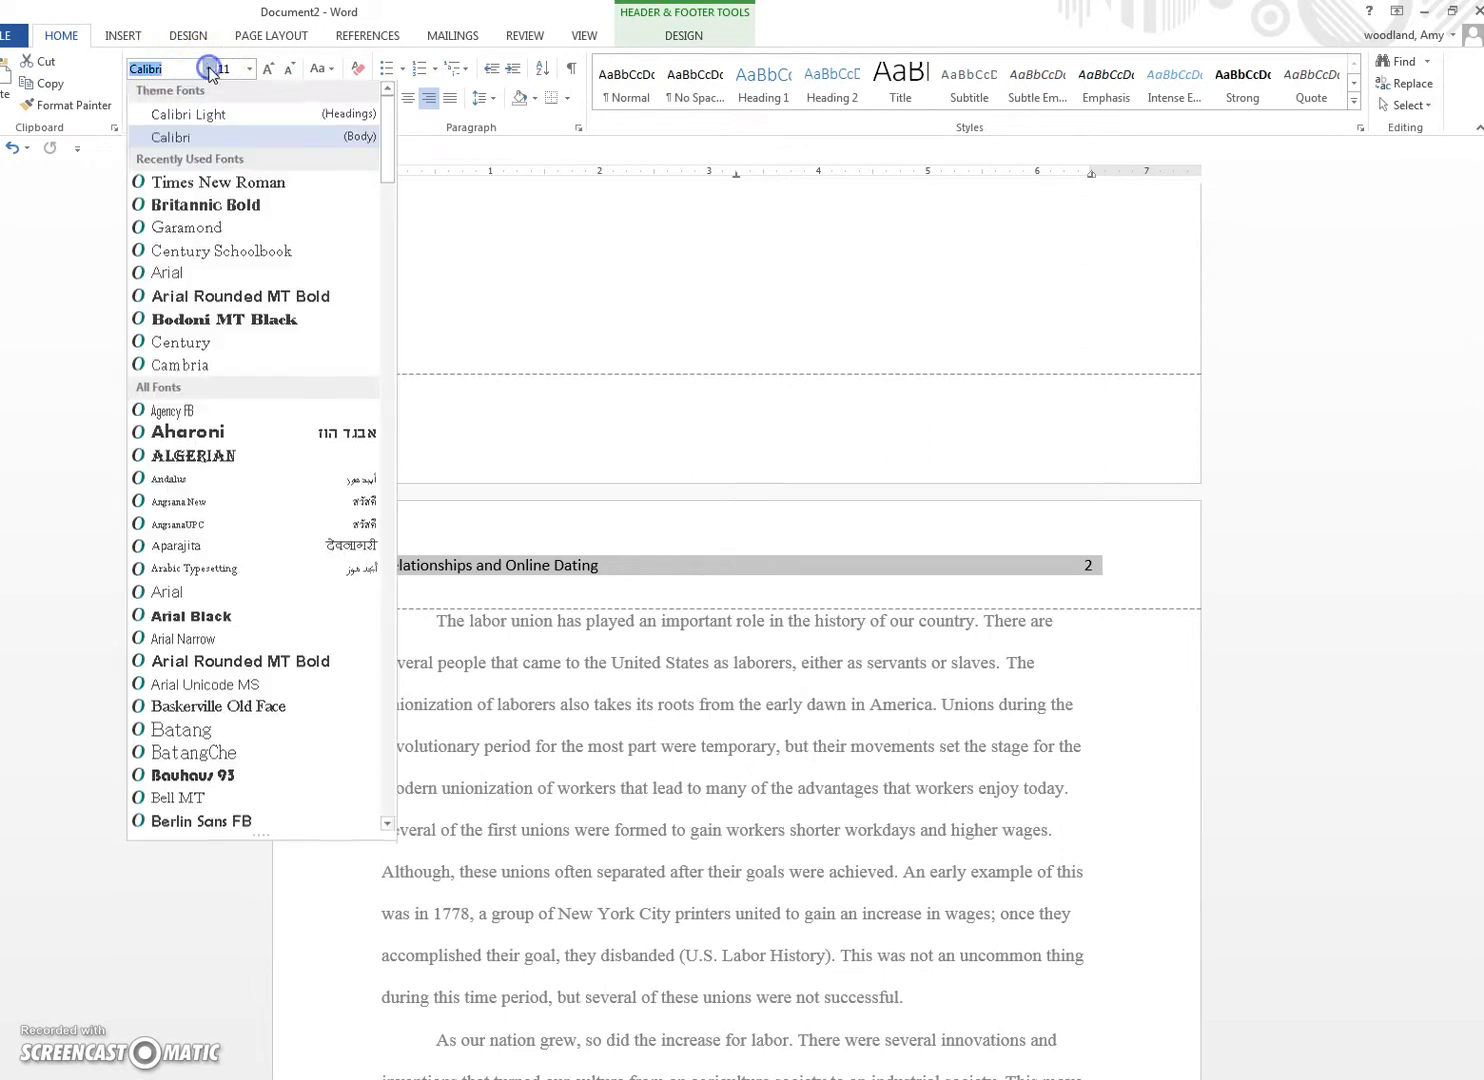
left_click(142, 182)
left_click(250, 68)
left_click(226, 159)
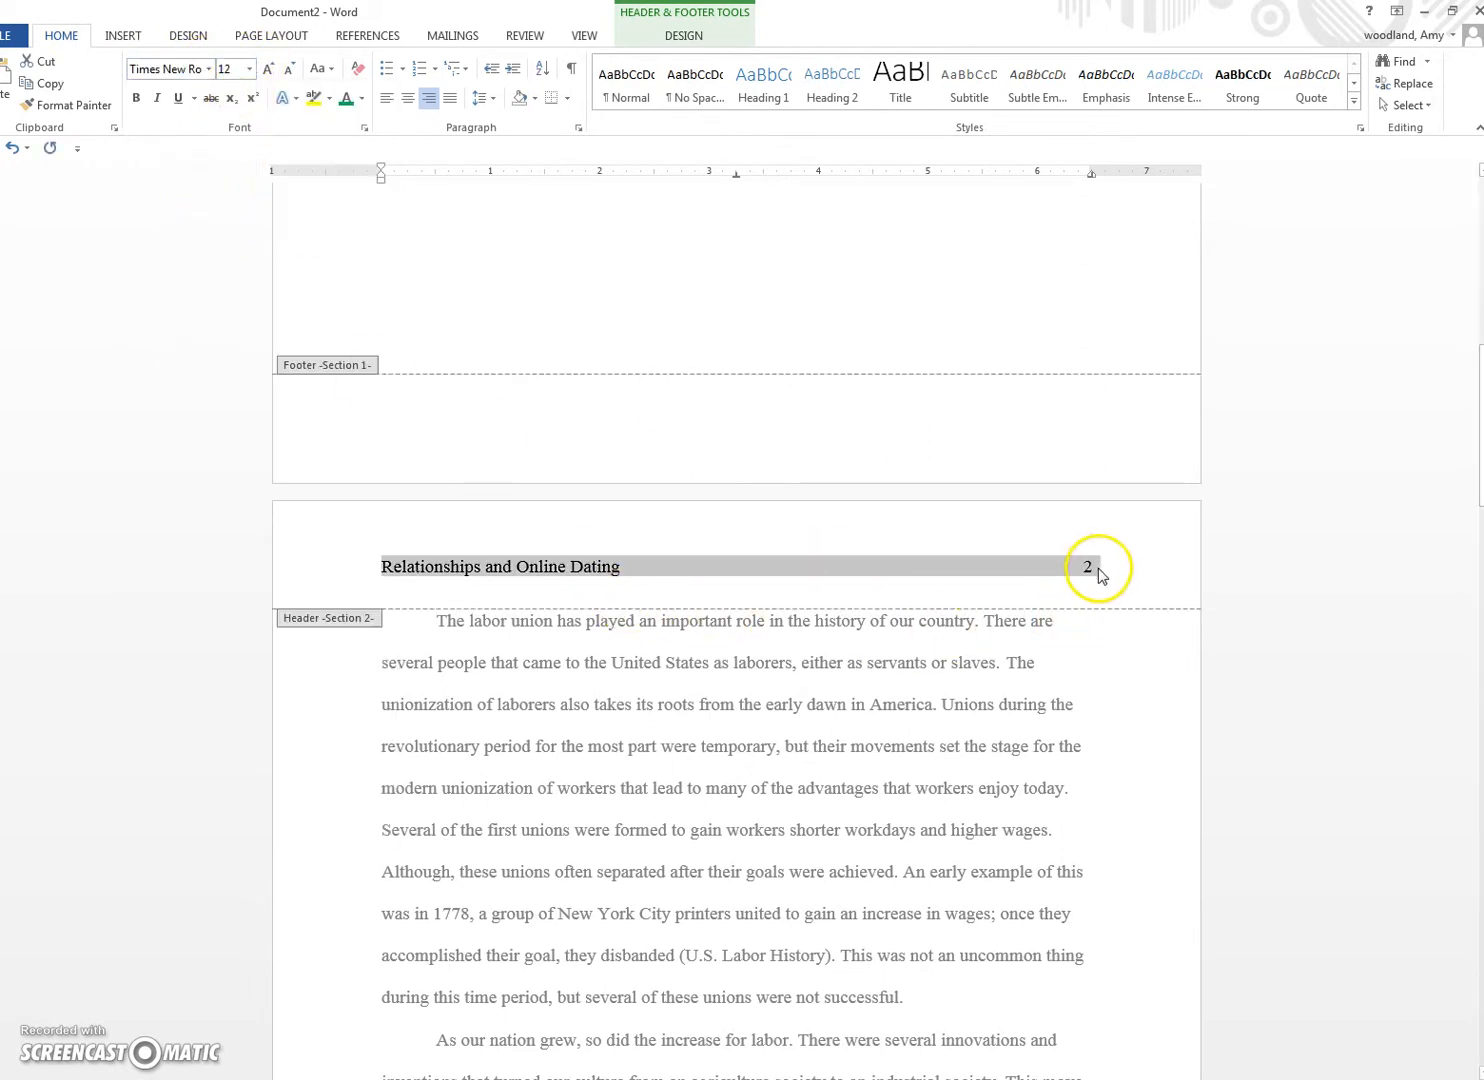
Step: Turn on All caps for the page-2 header line
left_click(364, 127)
left_click(806, 577)
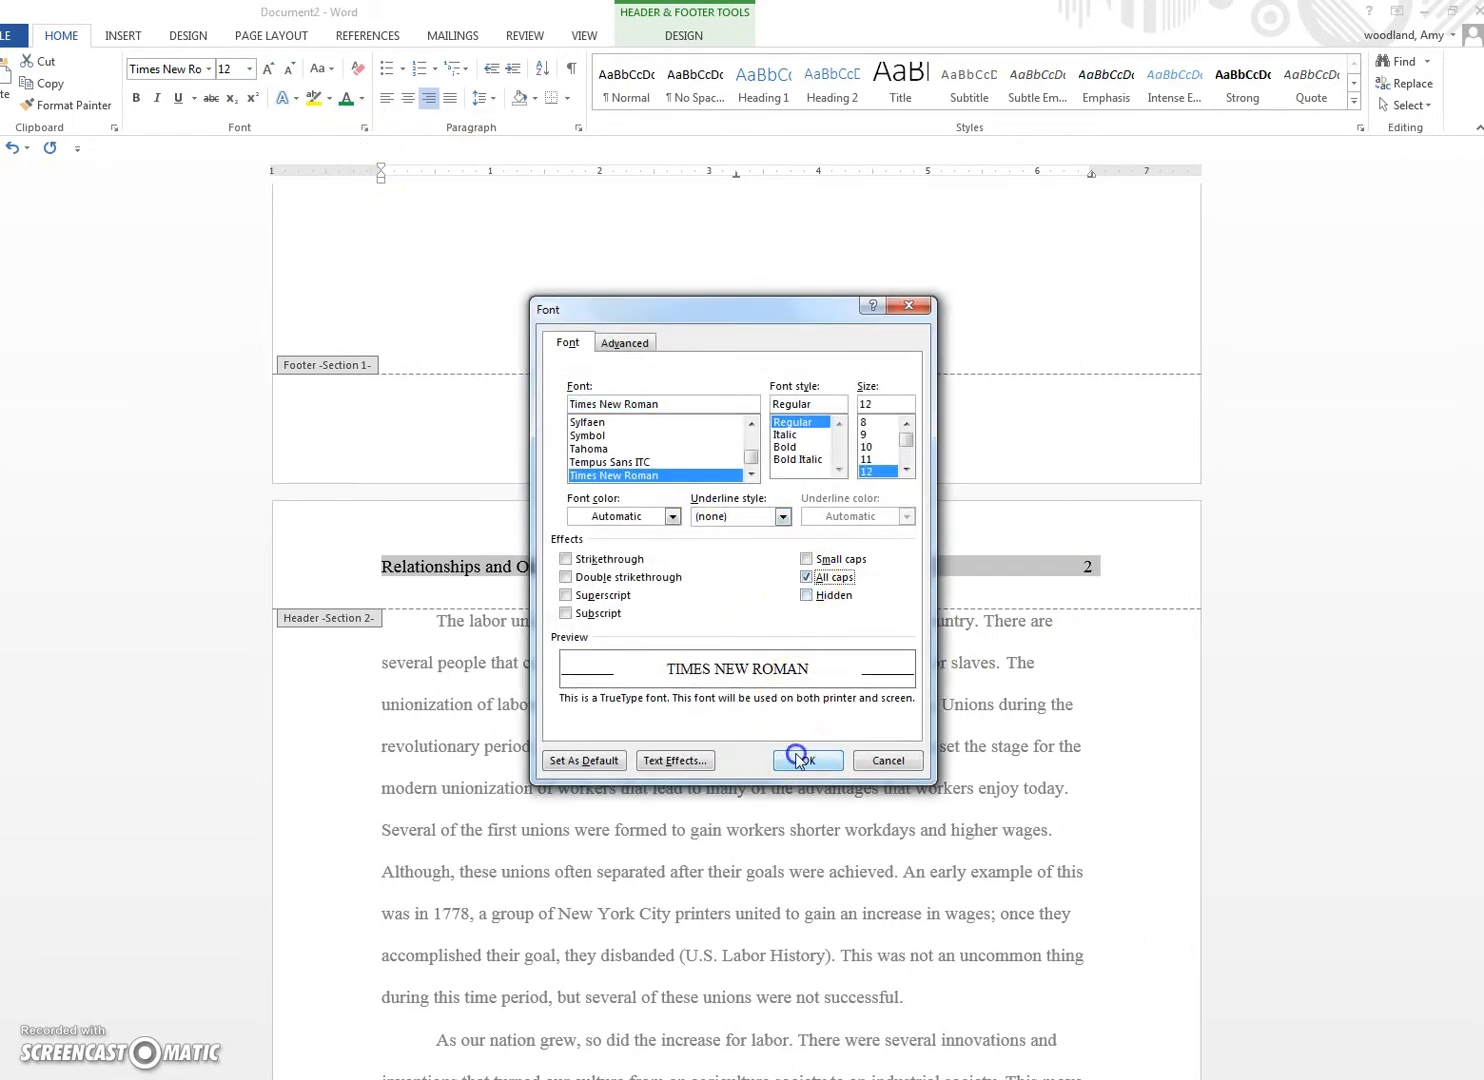
left_click(795, 757)
left_click(662, 585)
scroll(618, 668, "up", 1)
scroll(618, 668, "up", 8)
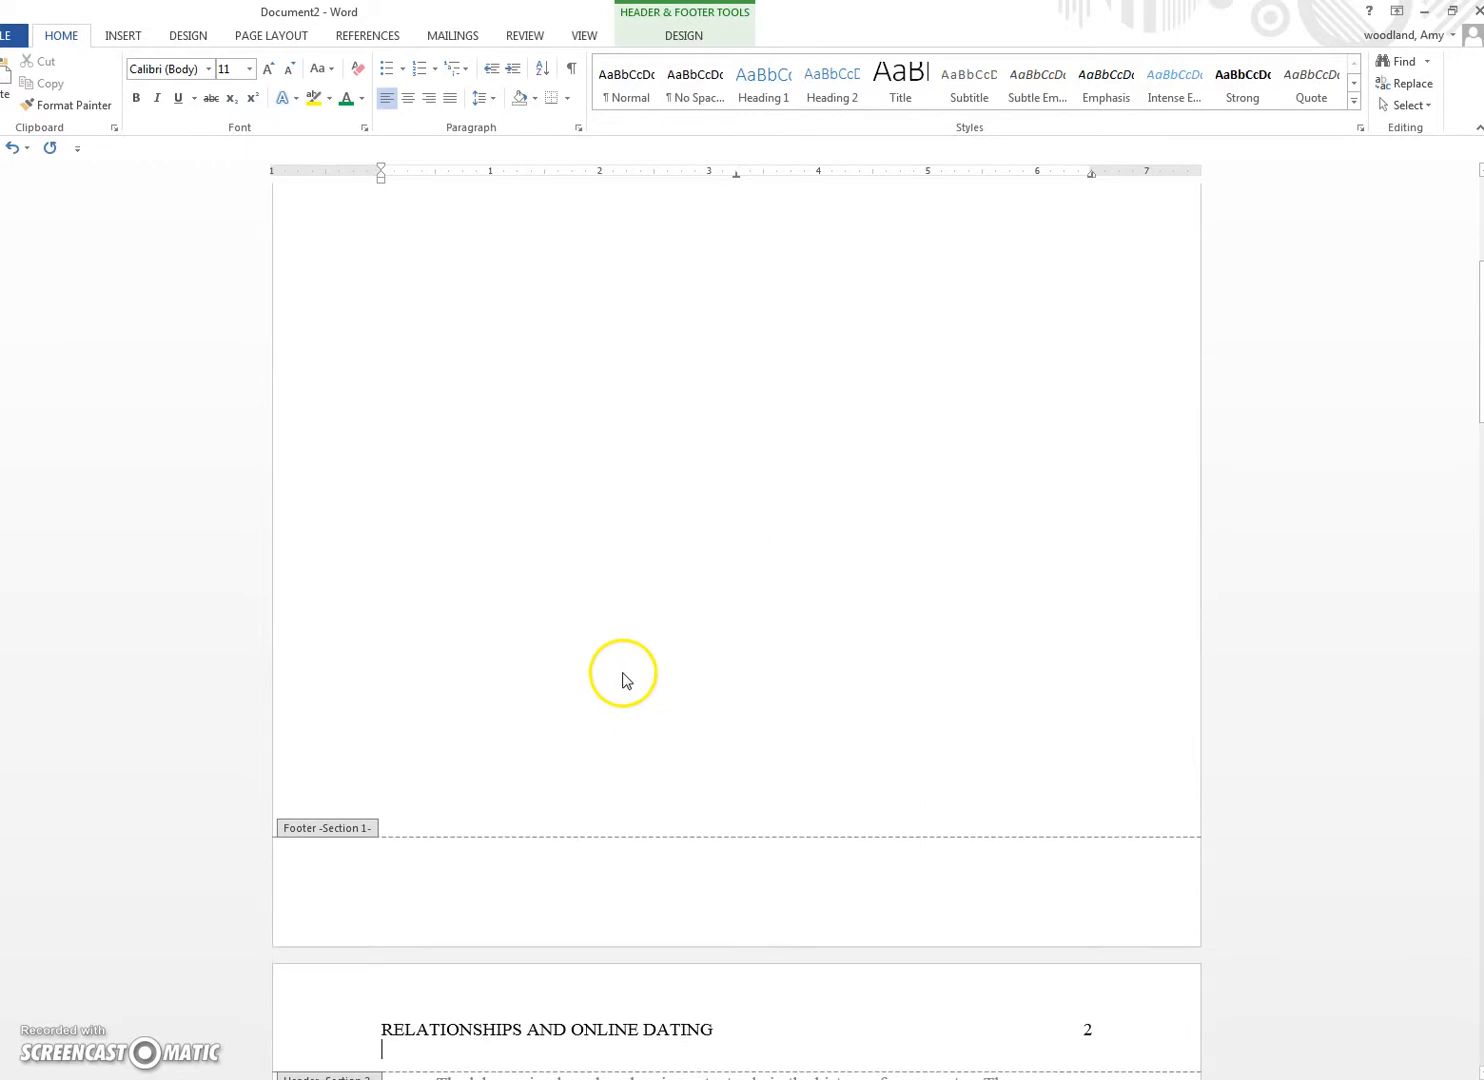
Step: Set the title page header text to 12-pt Times New Roman
left_click(577, 279)
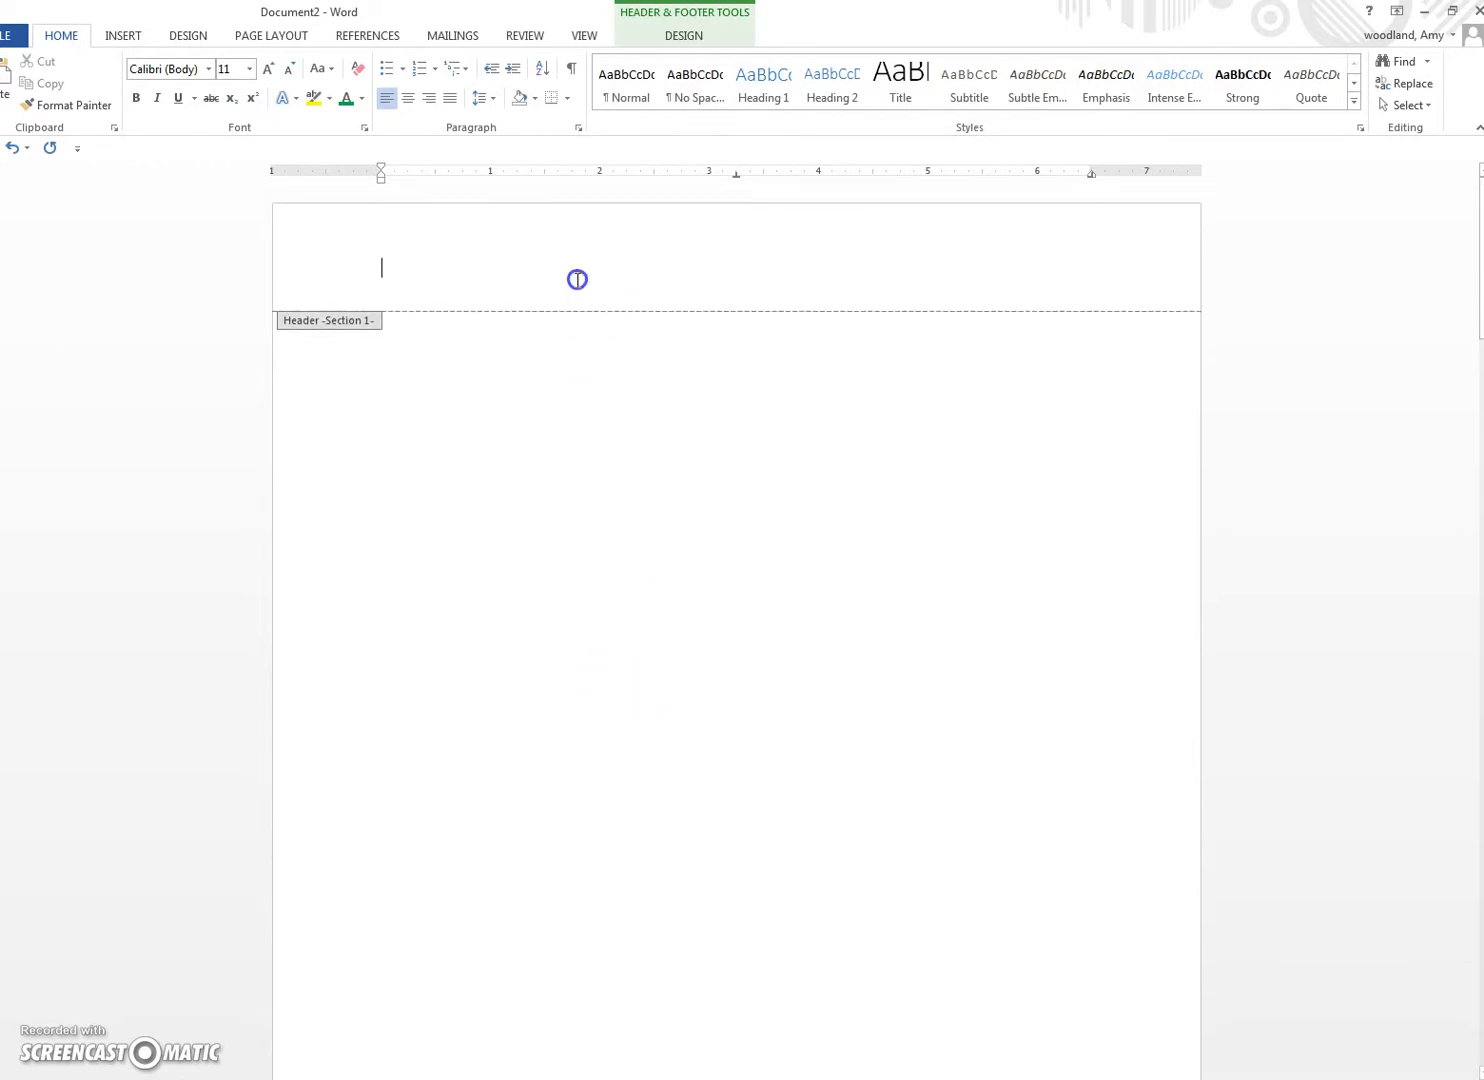
type("Running Head: Relationships and Online Dating")
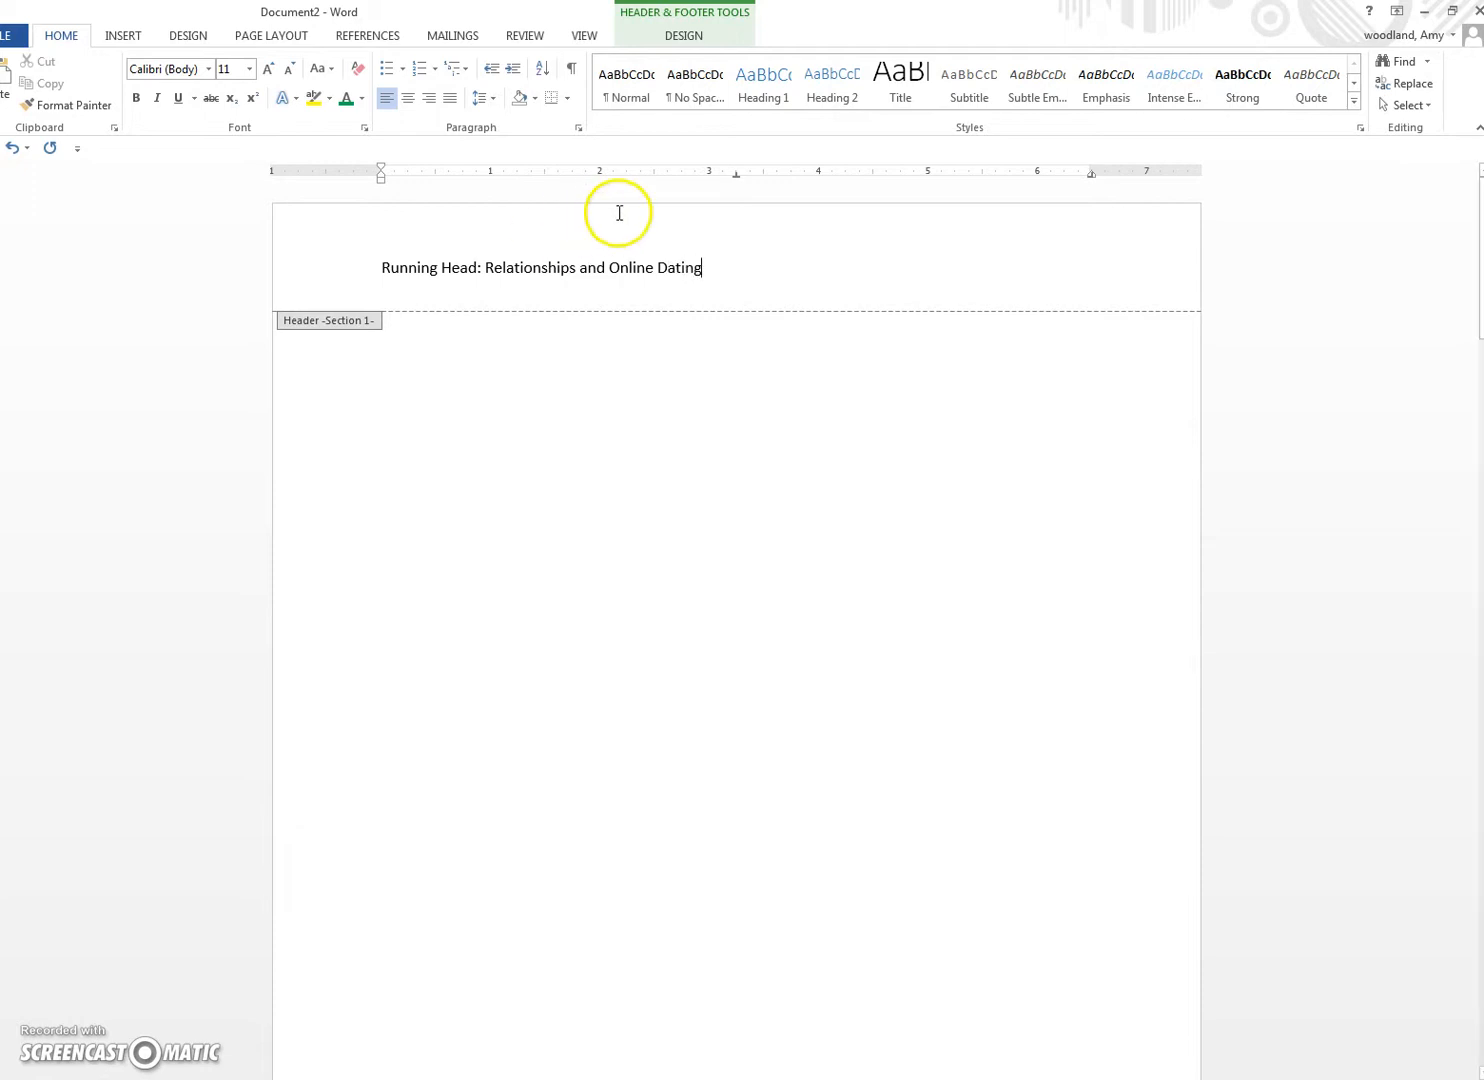
left_click_drag(703, 268, 348, 263)
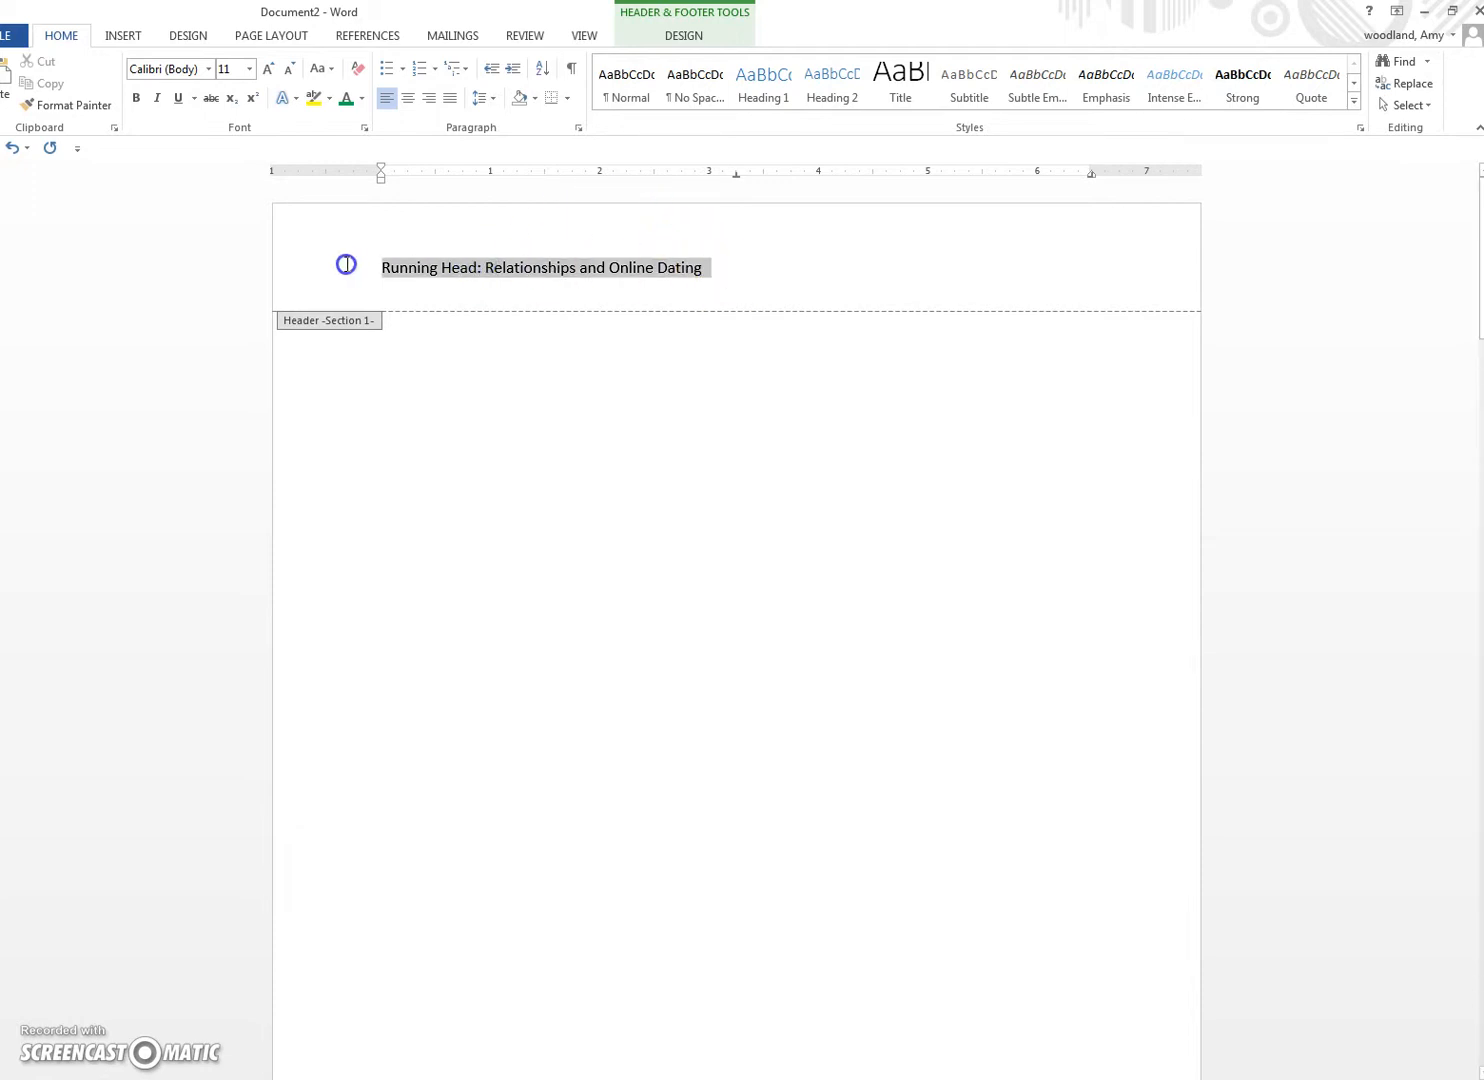
left_click(207, 68)
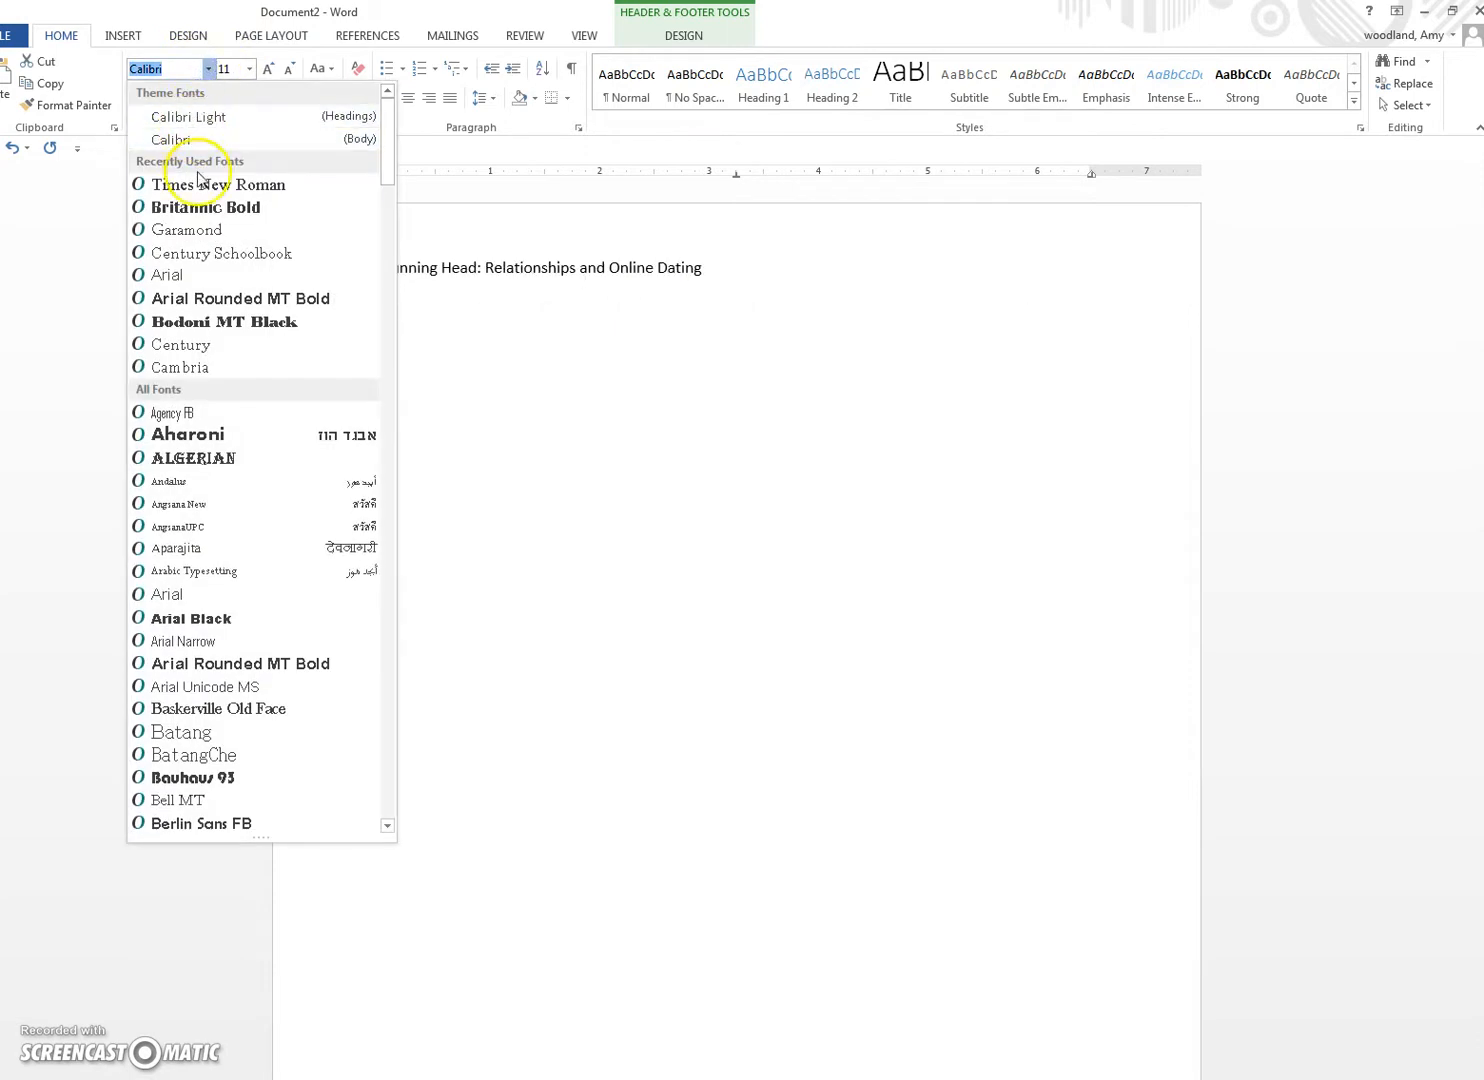
left_click(165, 184)
left_click(249, 68)
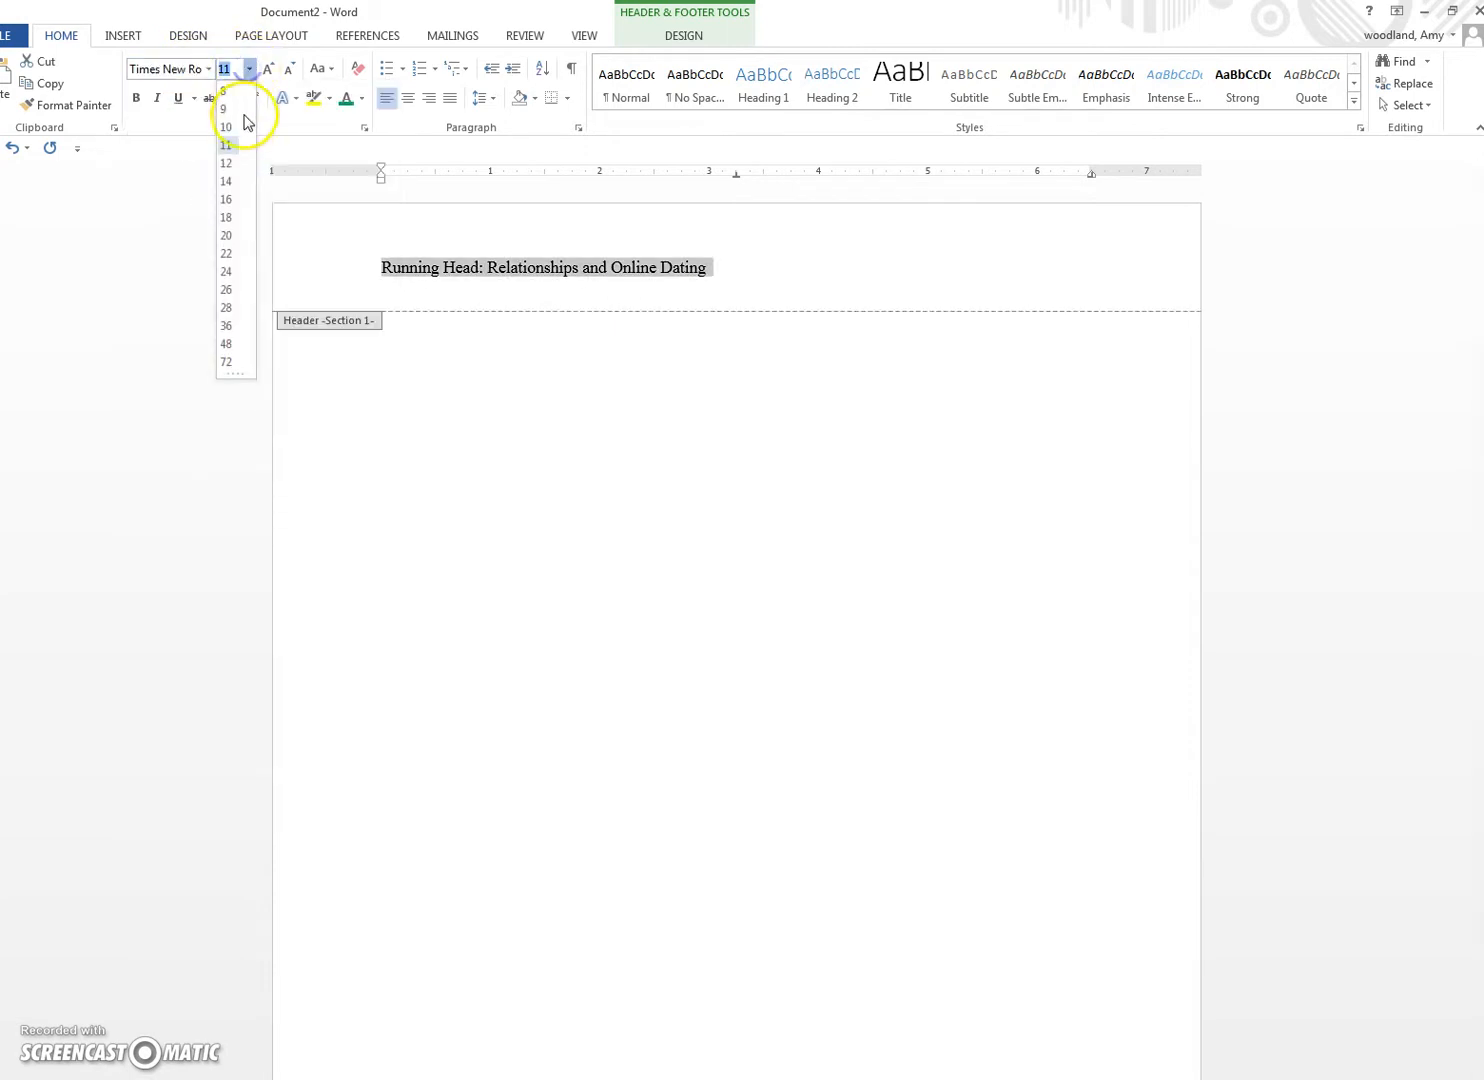
left_click(234, 164)
Step: Apply All caps to 'Relationships and Online Dating' in the title page header
left_click(639, 271)
left_click(745, 268)
left_click(498, 268, "shift")
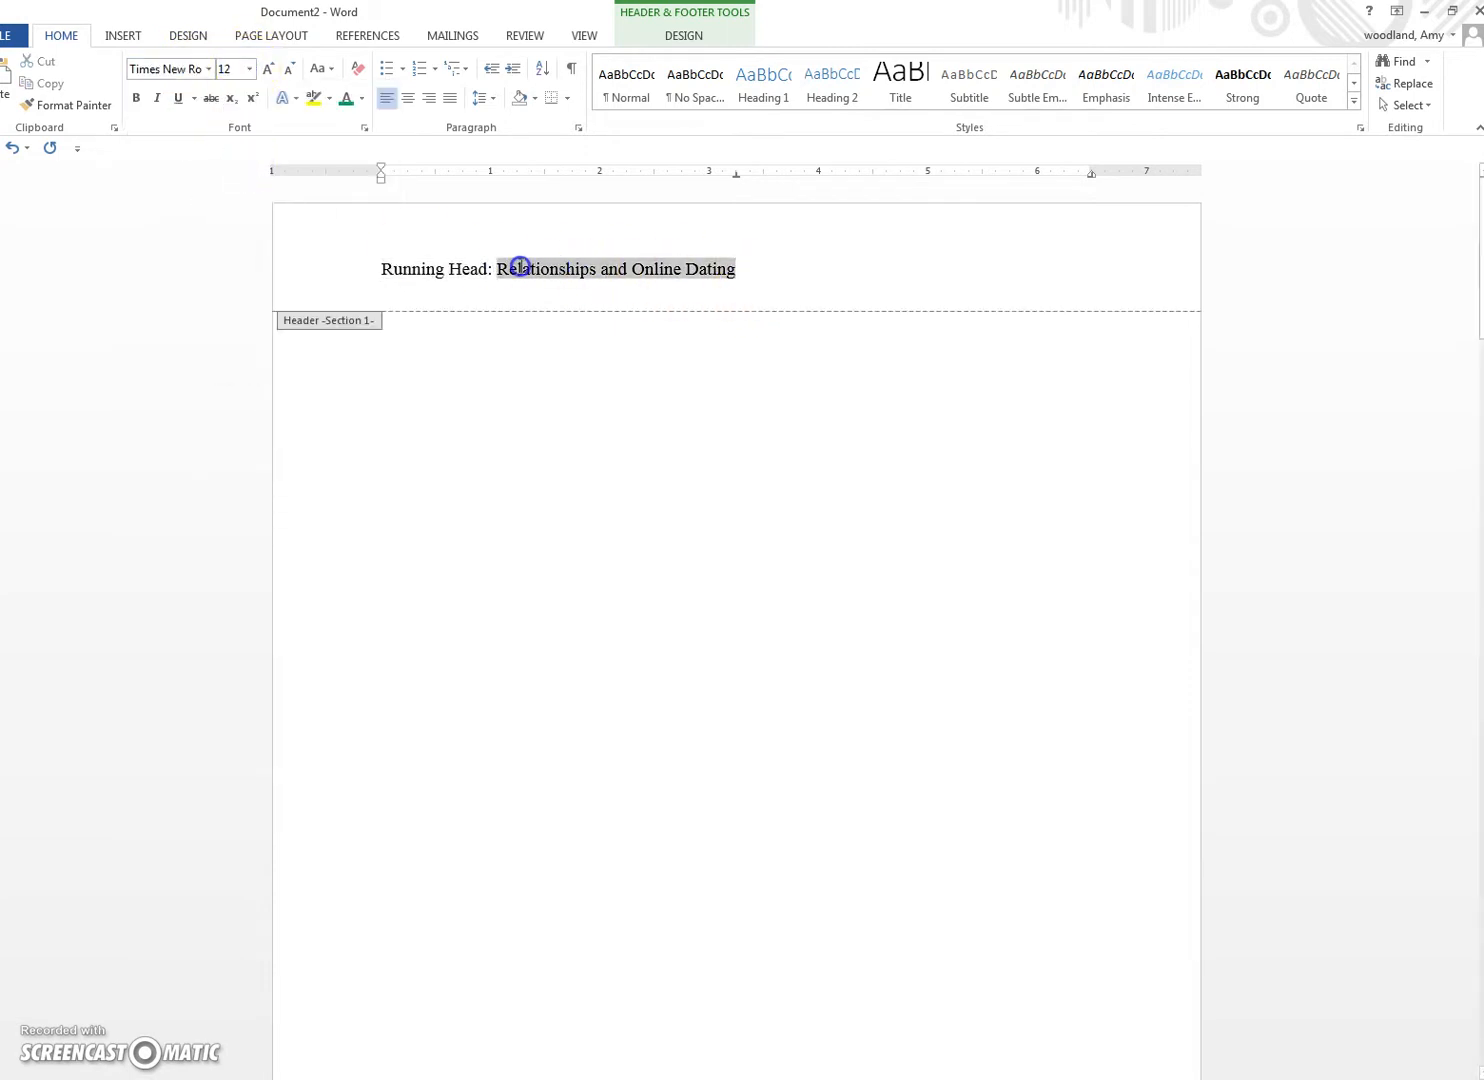
left_click(364, 127)
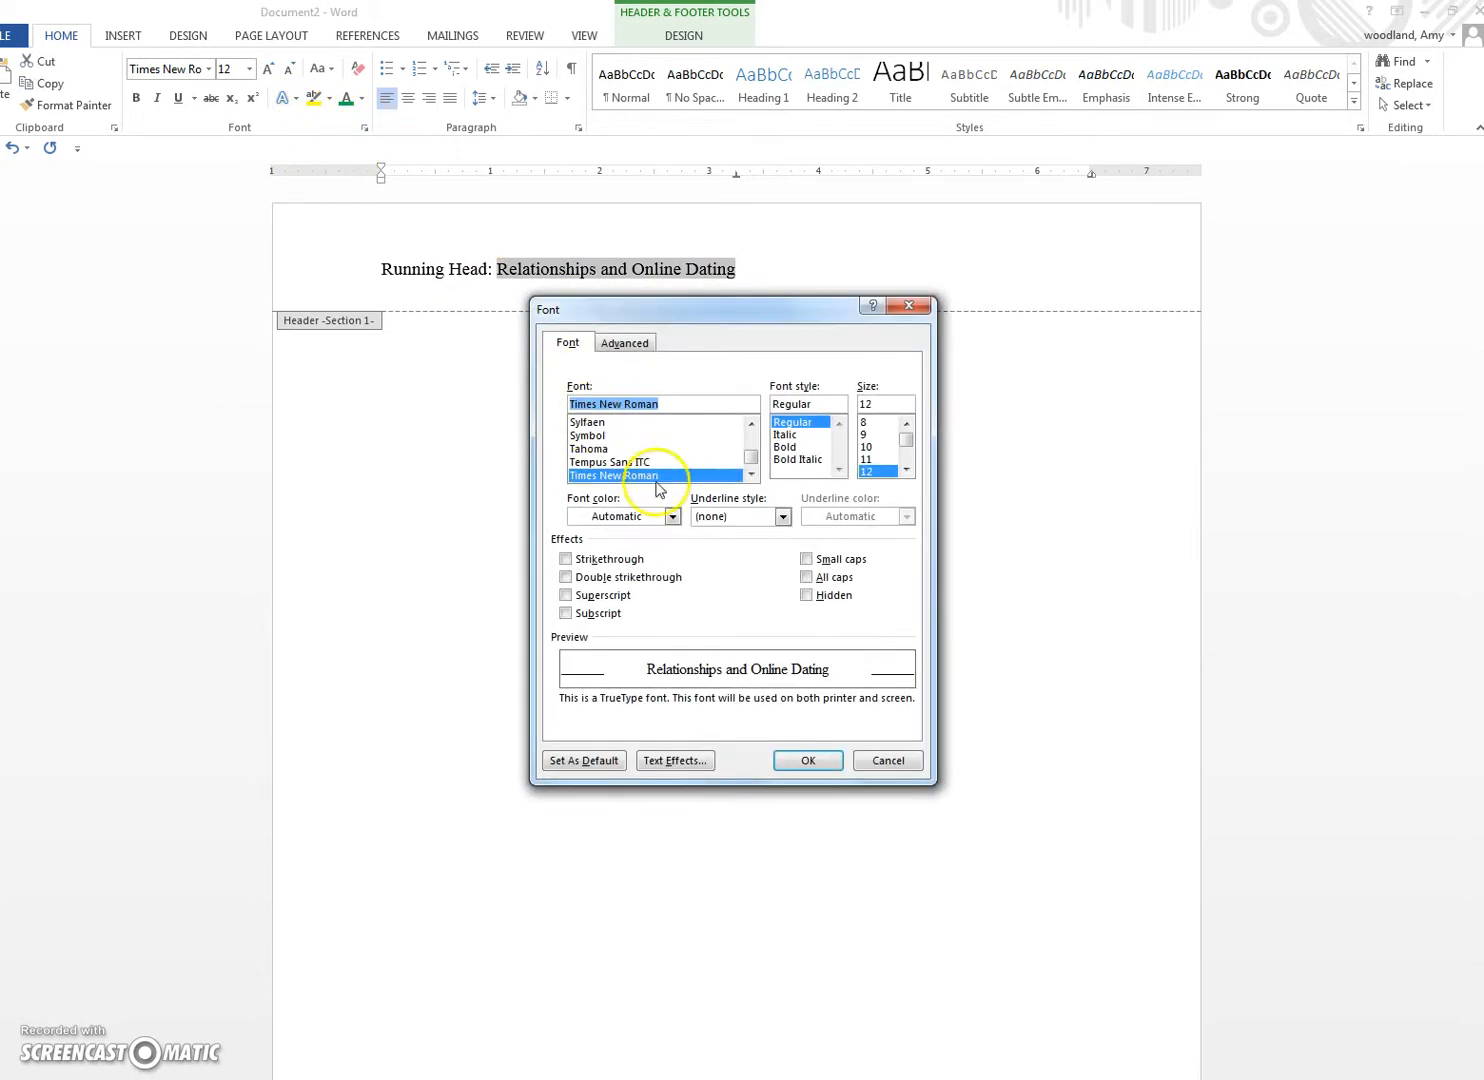
left_click(806, 577)
left_click(809, 761)
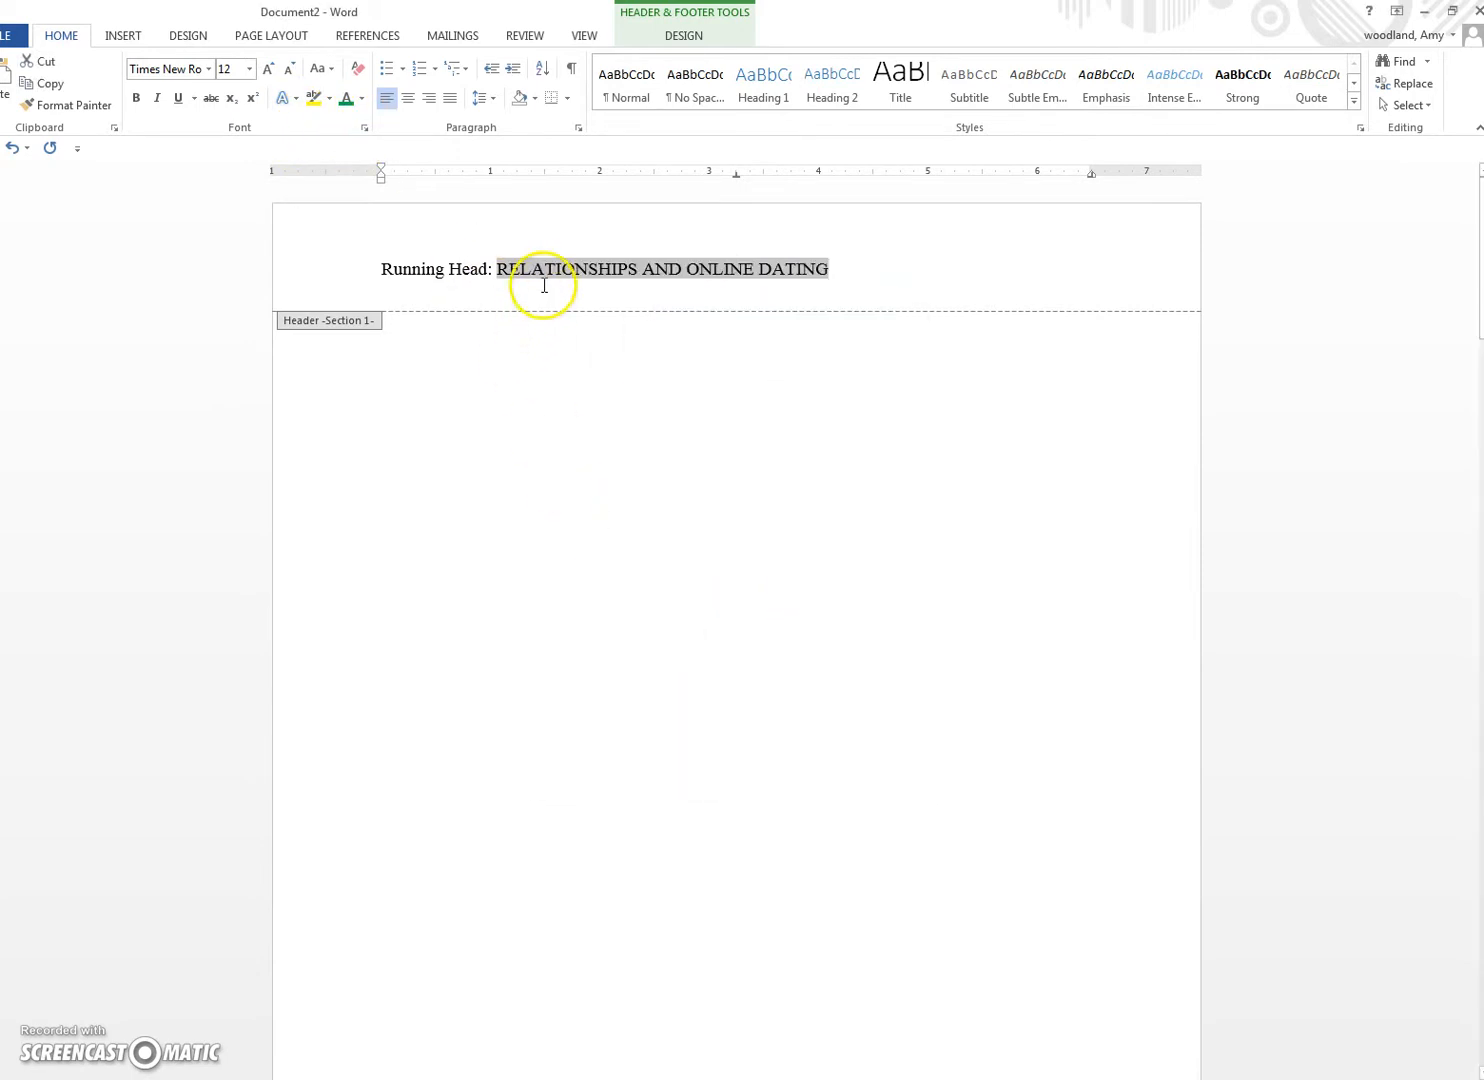
left_click(538, 280)
Step: Change 'Head' to 'head' in the title page running head and leave header editing
scroll(606, 308, "down", 6)
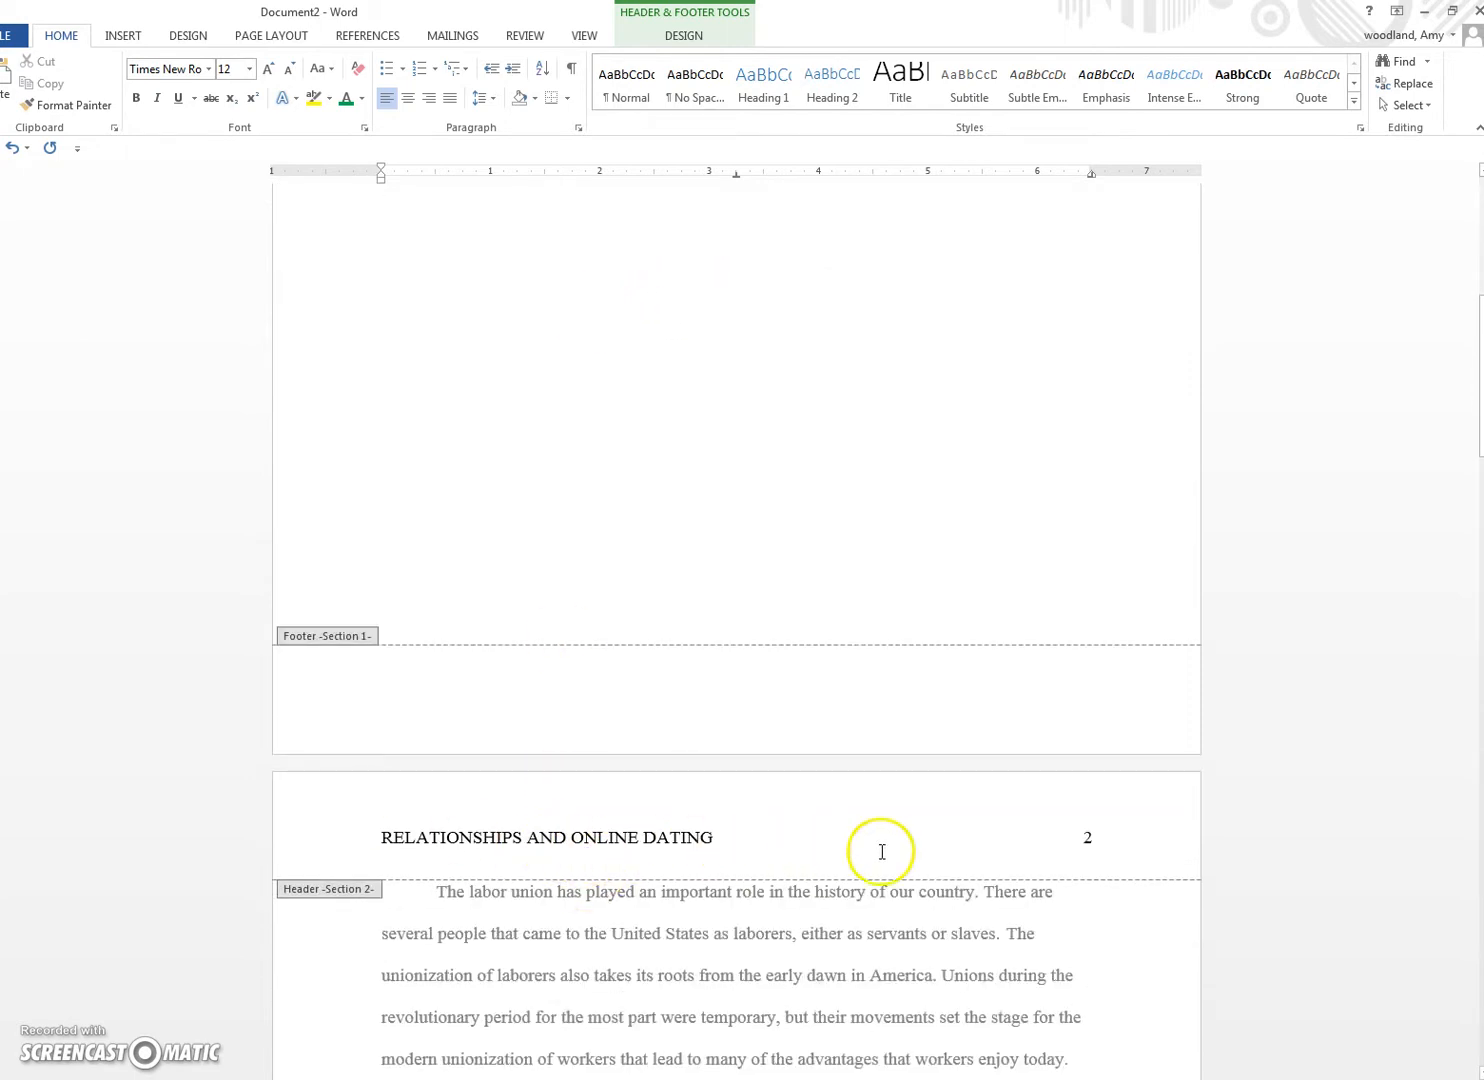
left_click(1088, 840)
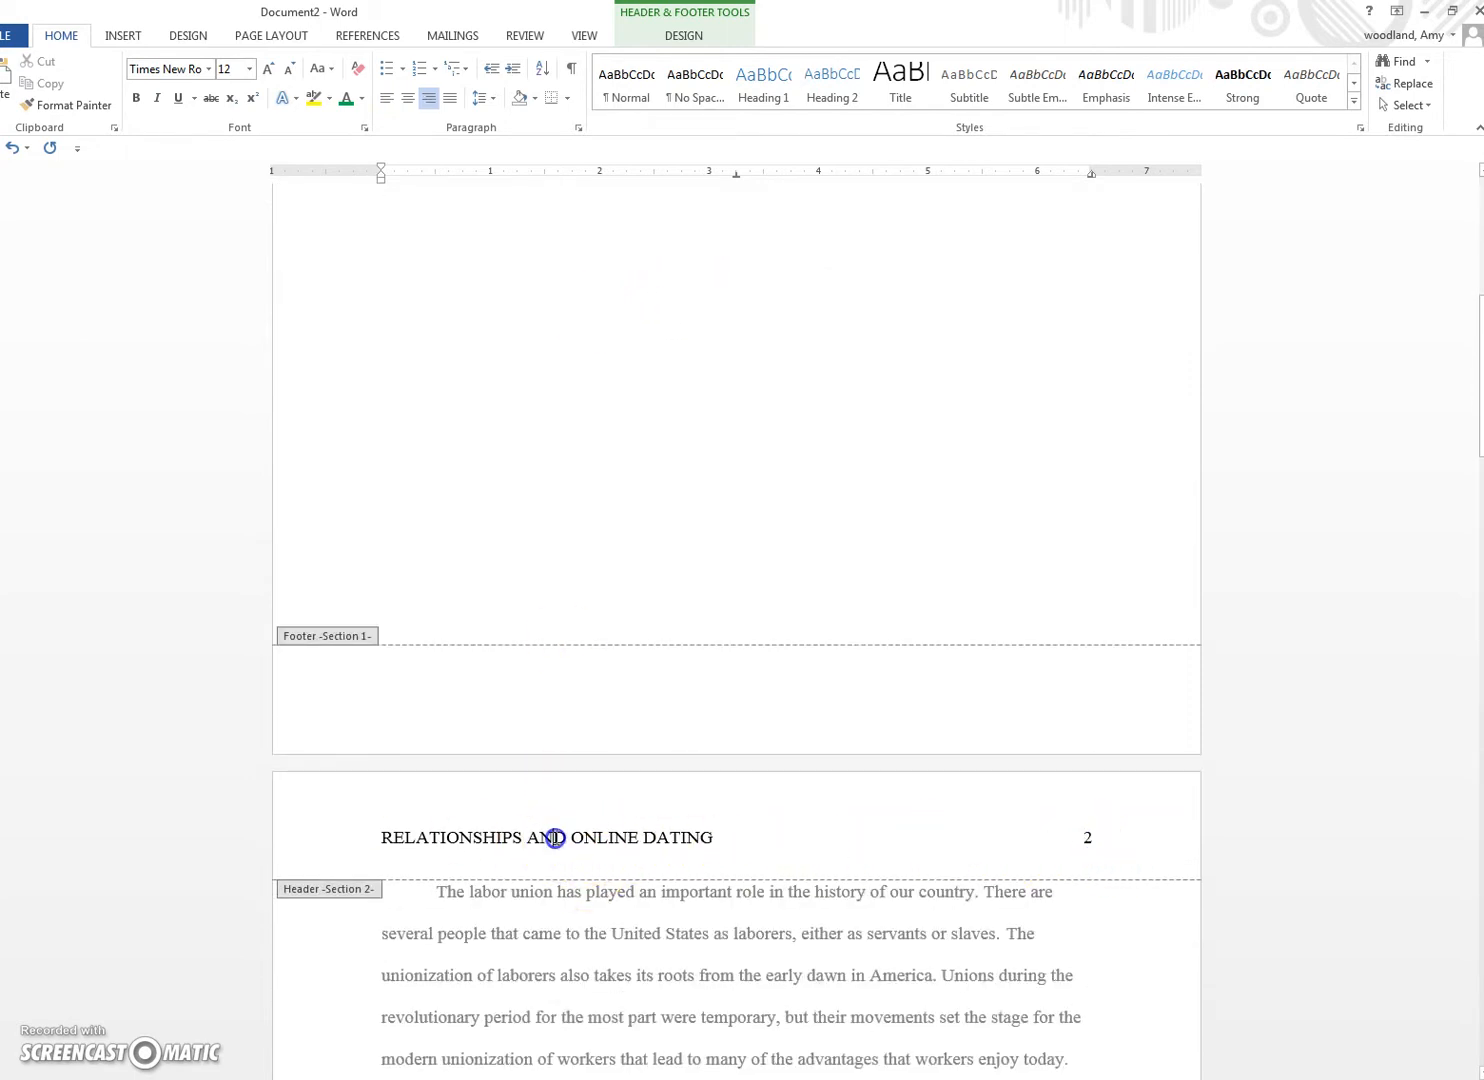
scroll(526, 812, "up", 6)
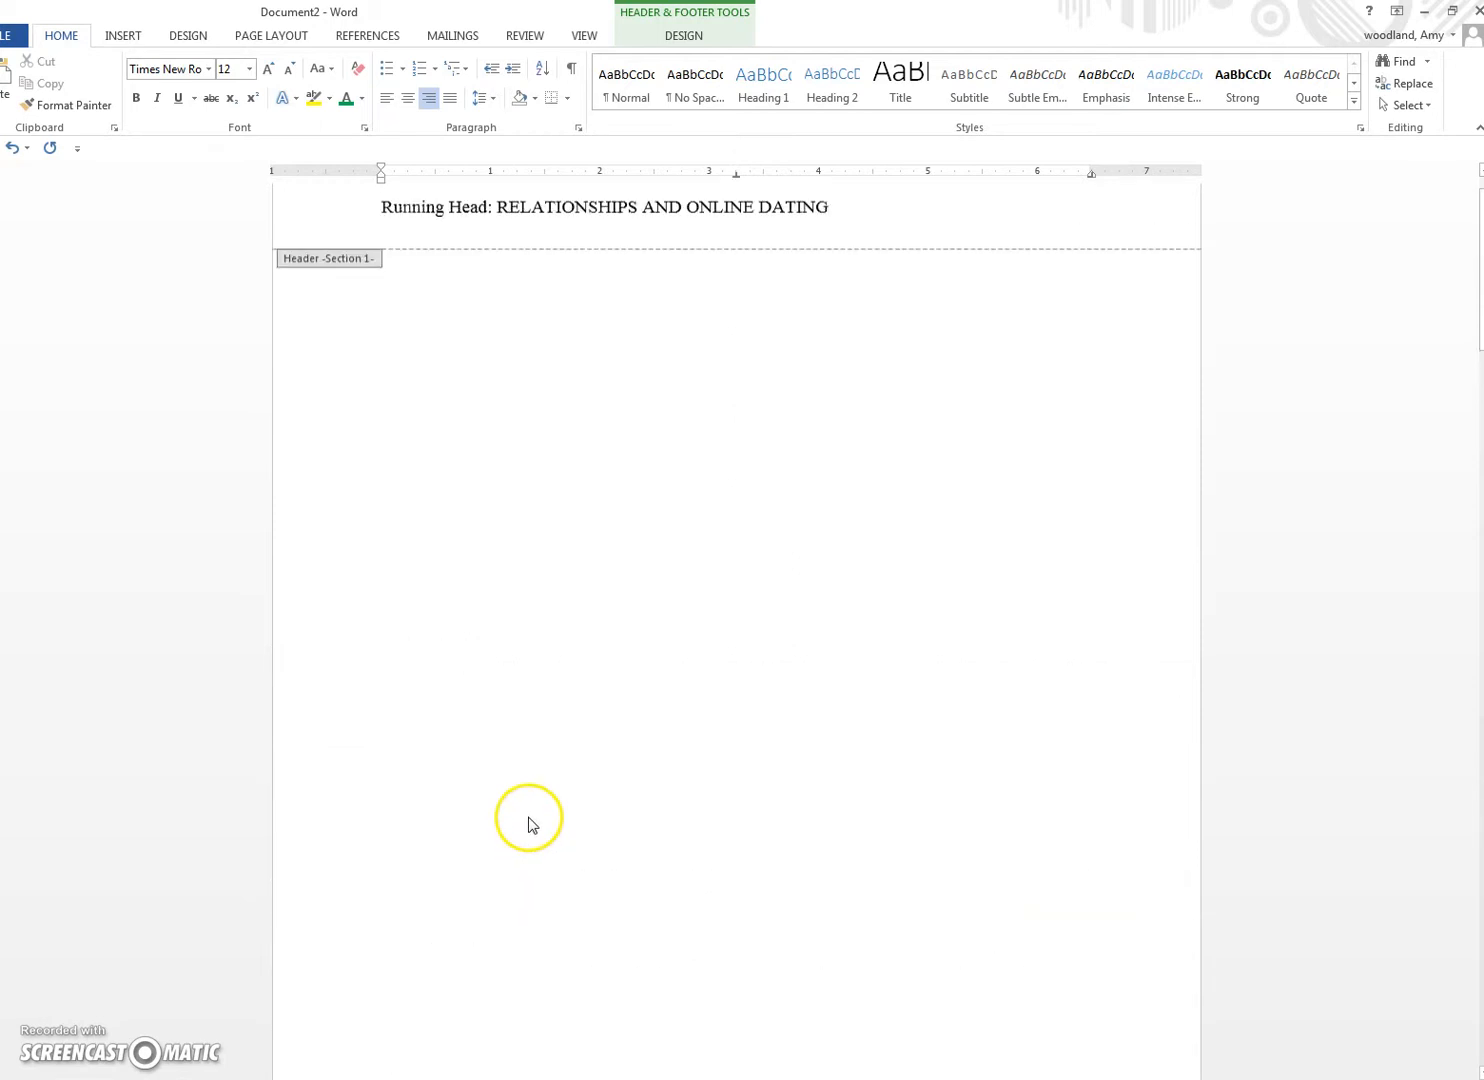
left_click(459, 263)
key("BackSpace")
type("h")
scroll(490, 391, "down", 6)
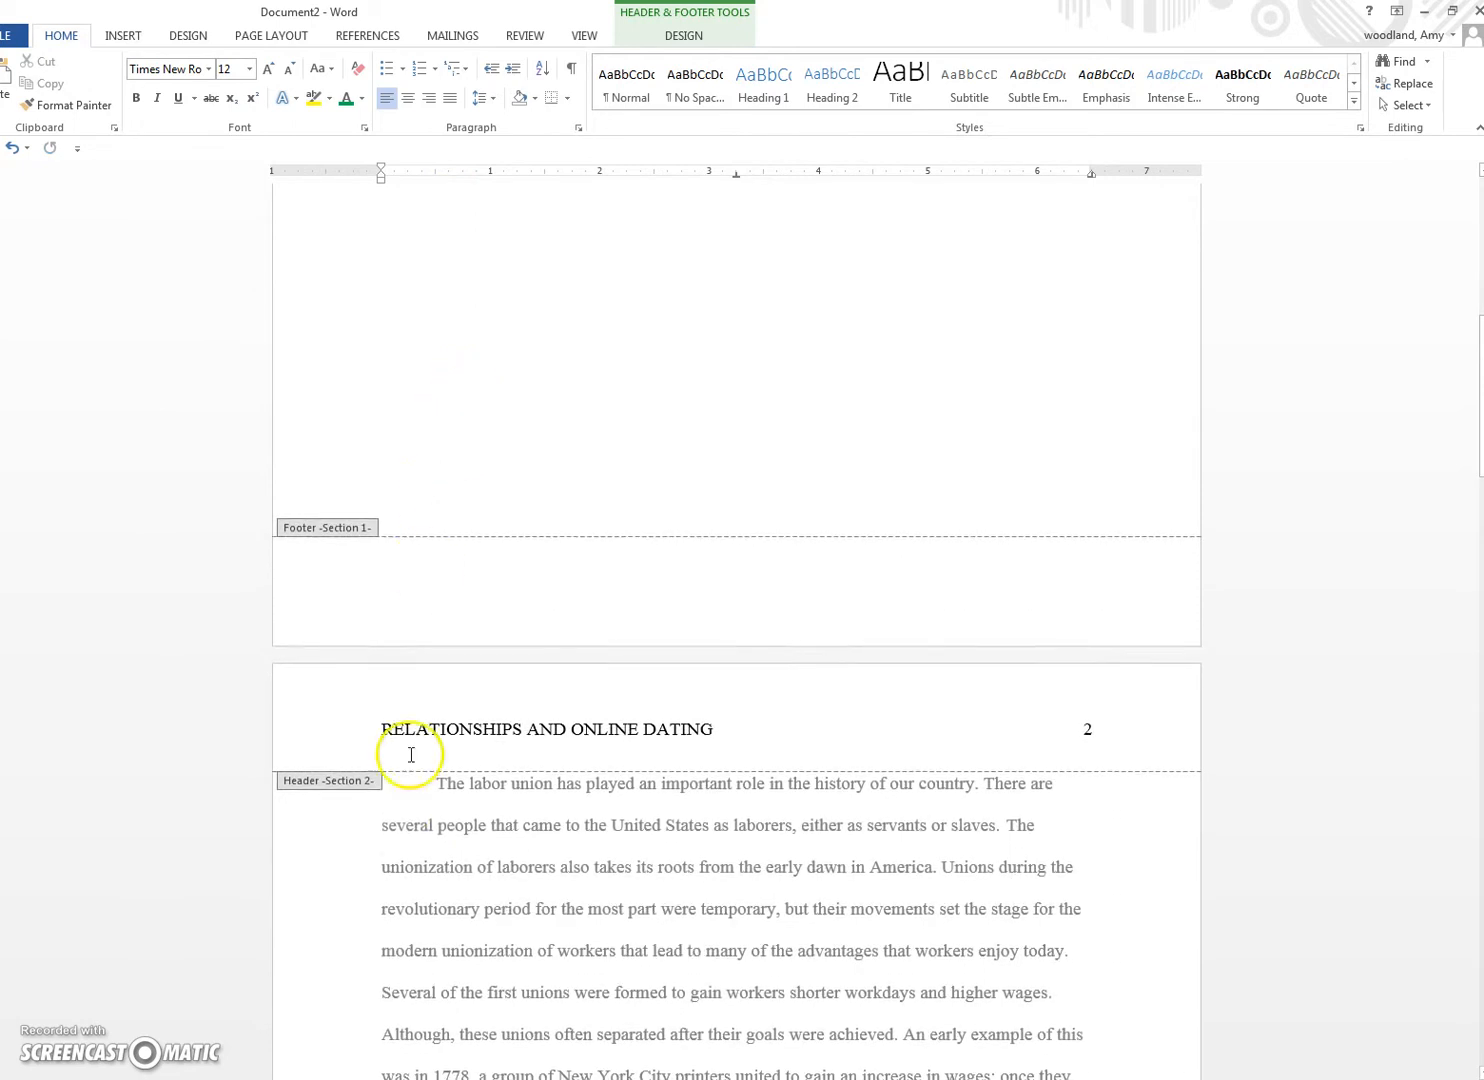
scroll(482, 595, "up", 6)
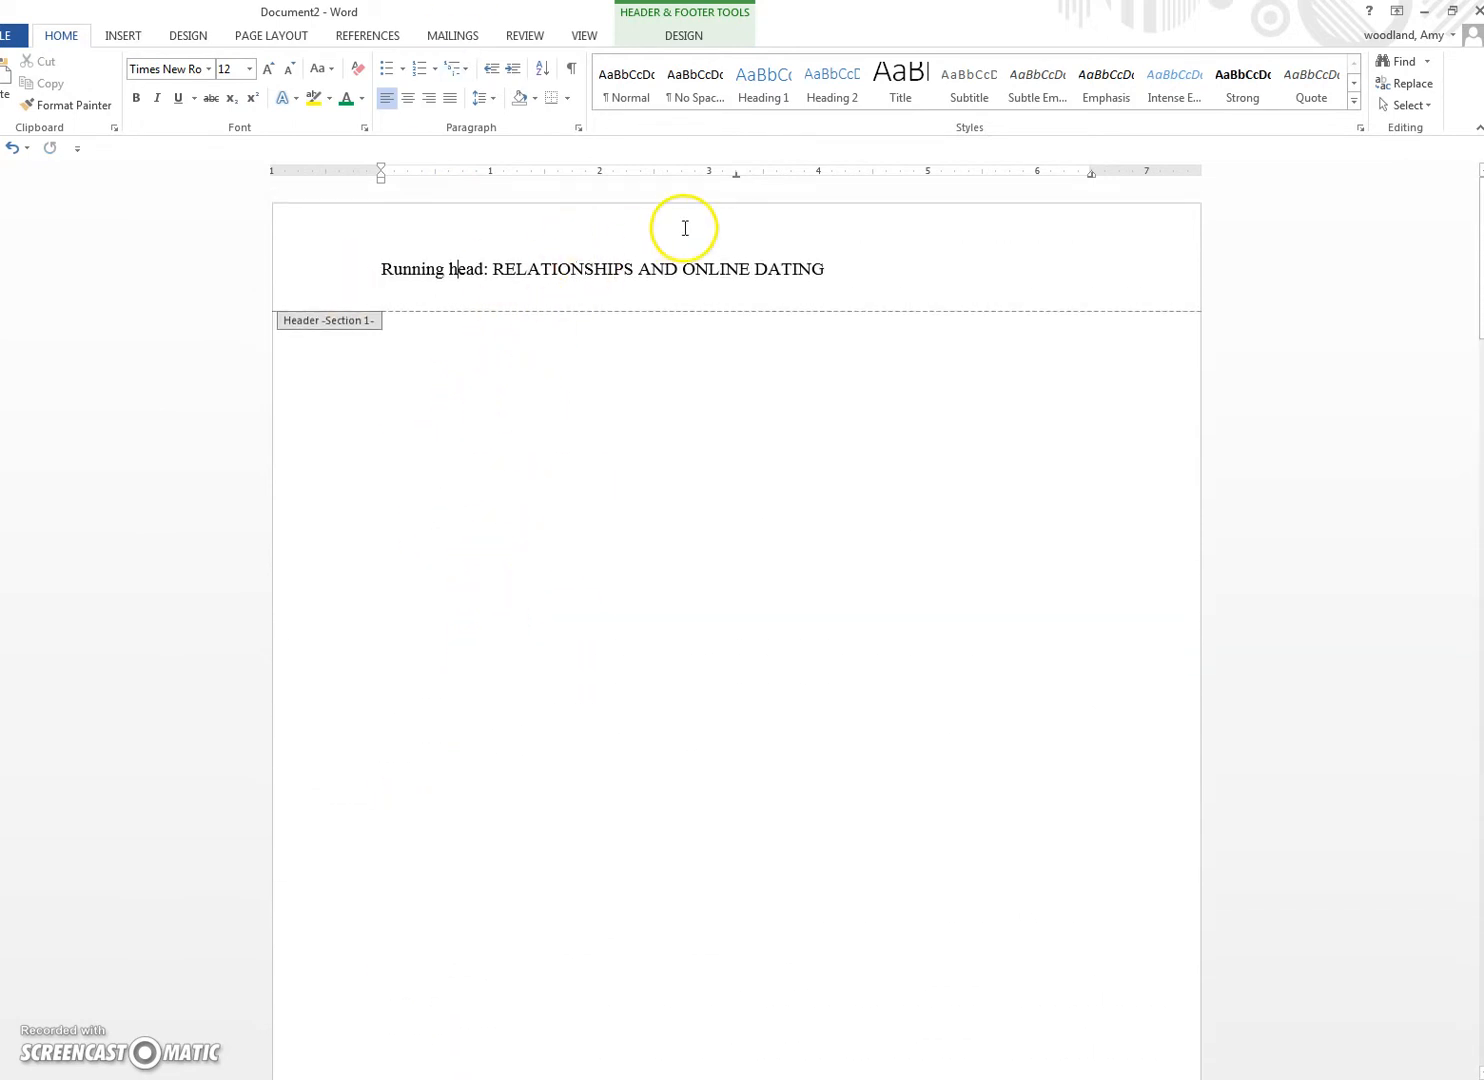
left_click(684, 37)
Step: Leave the header and drag the empty body paragraph's first-line indent marker back to the left margin
left_click(968, 75)
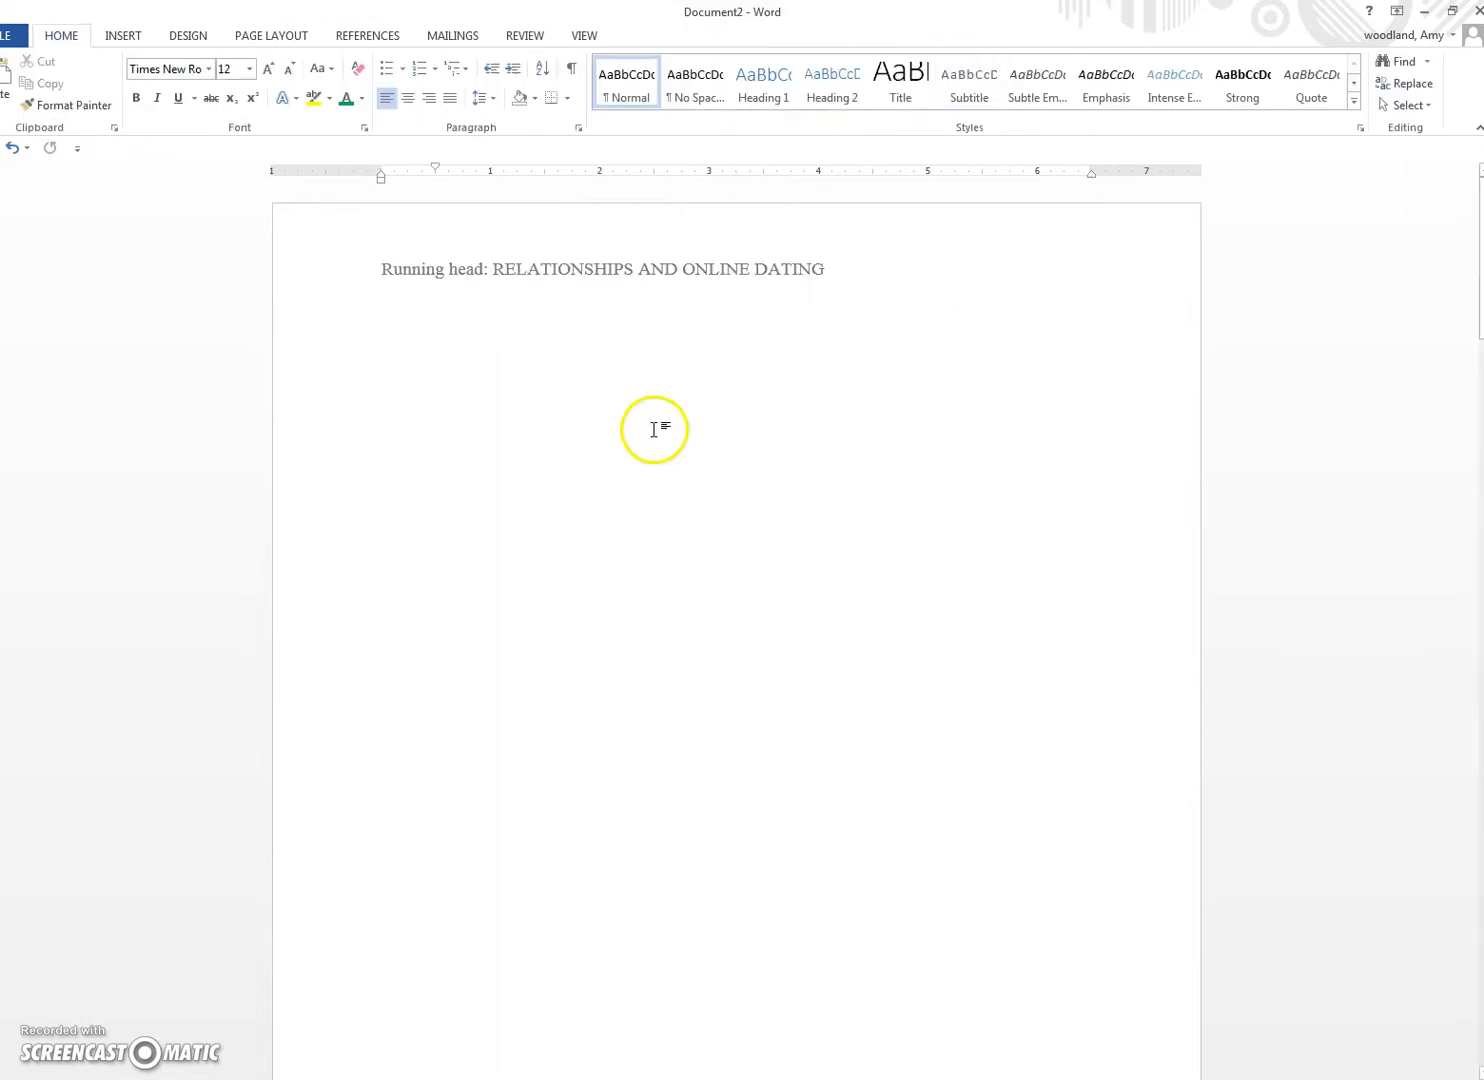
scroll(518, 470, "down", 1)
scroll(484, 241, "down", 1)
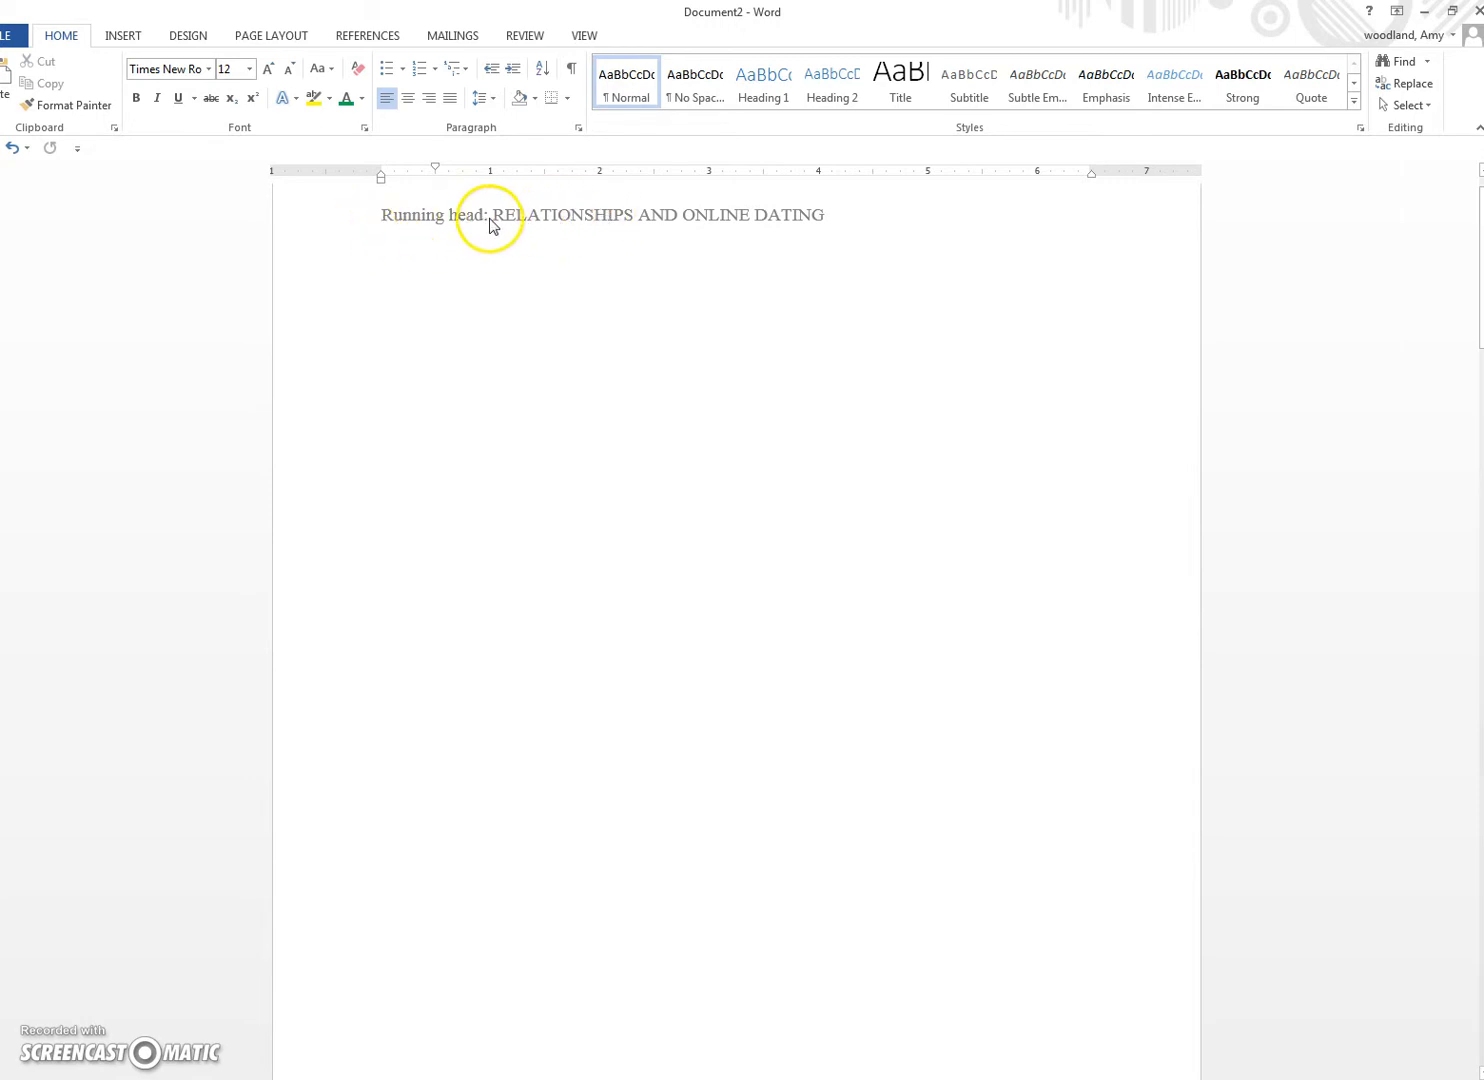
left_click(700, 462)
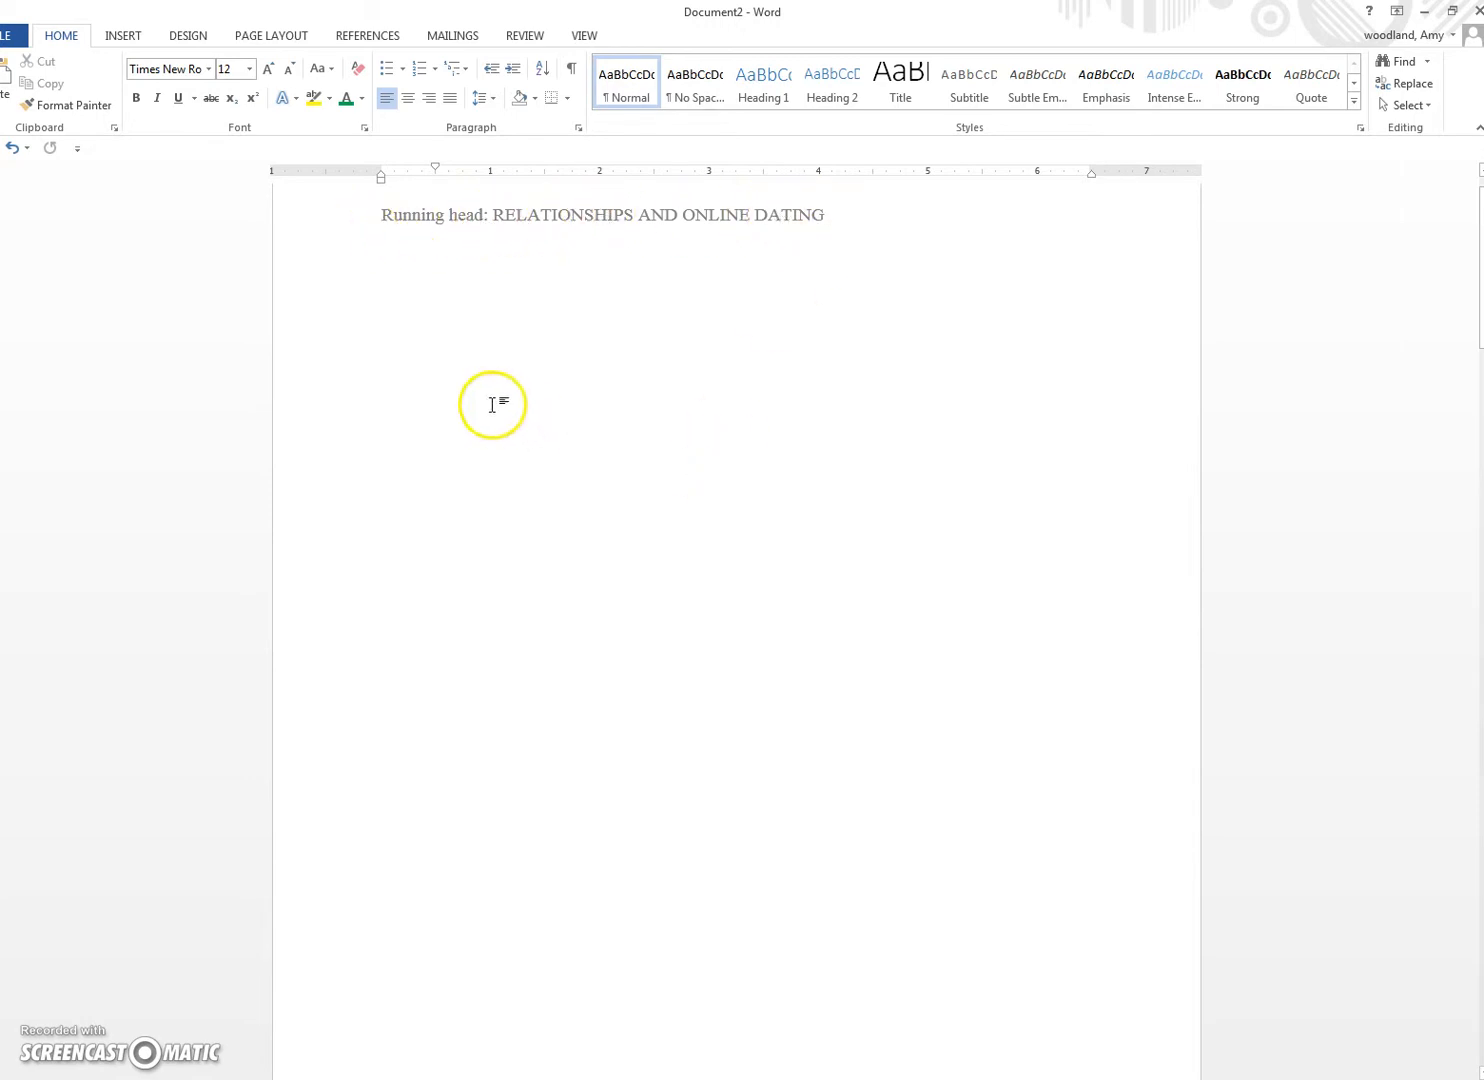
left_click(574, 68)
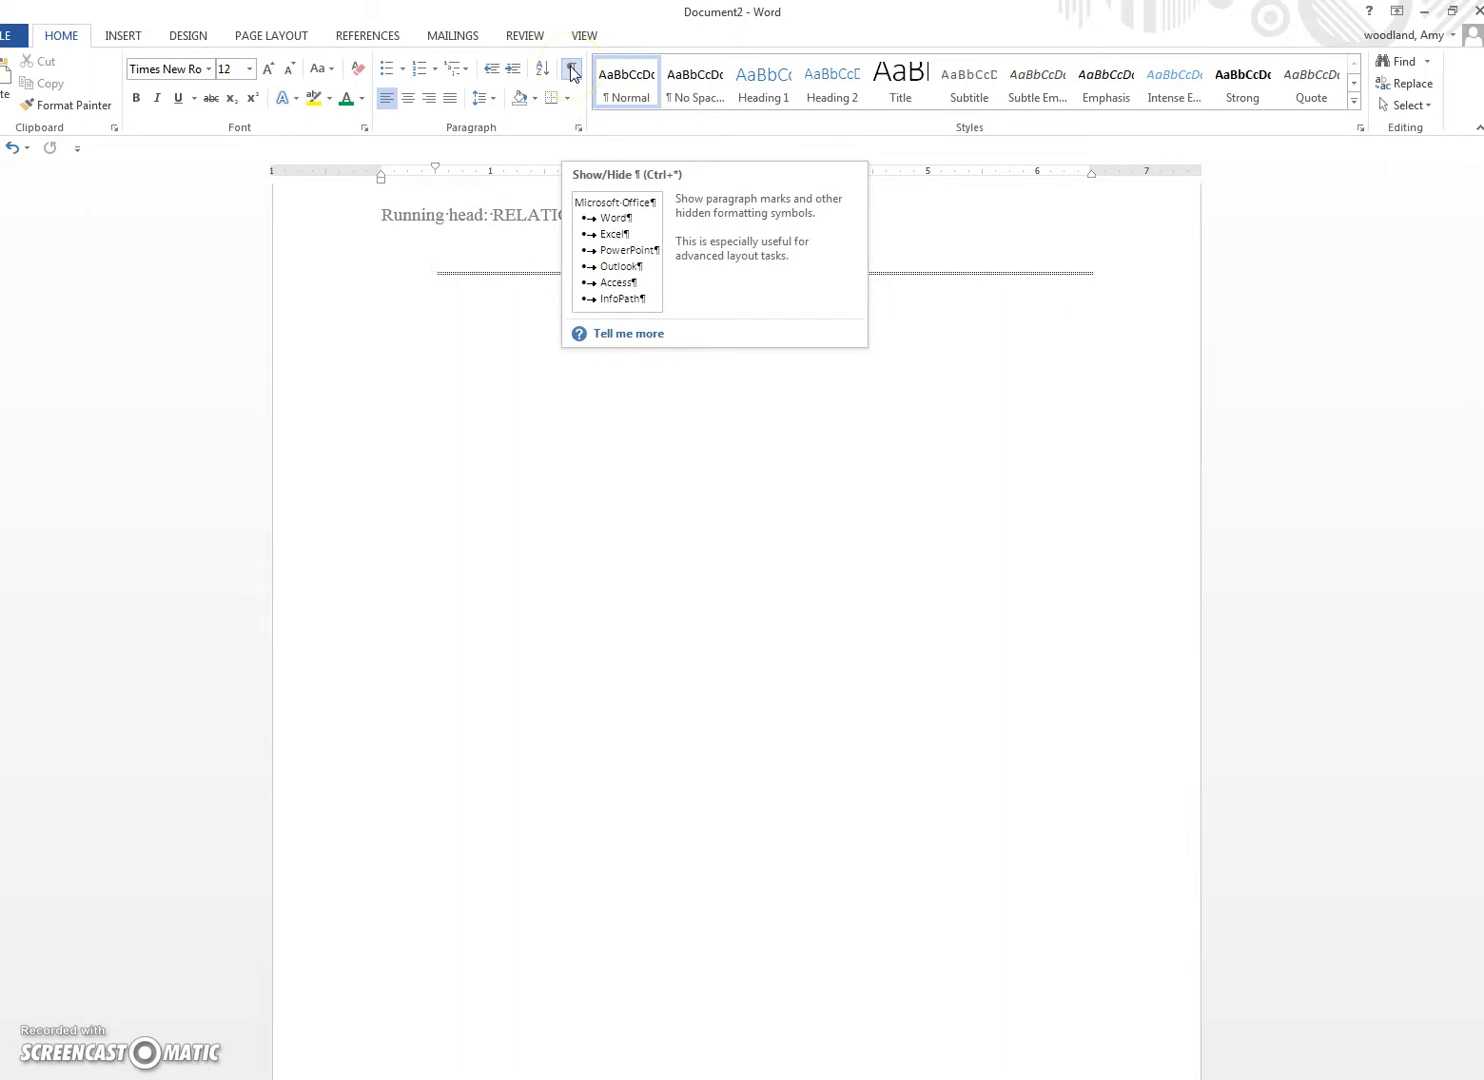
left_click(572, 70)
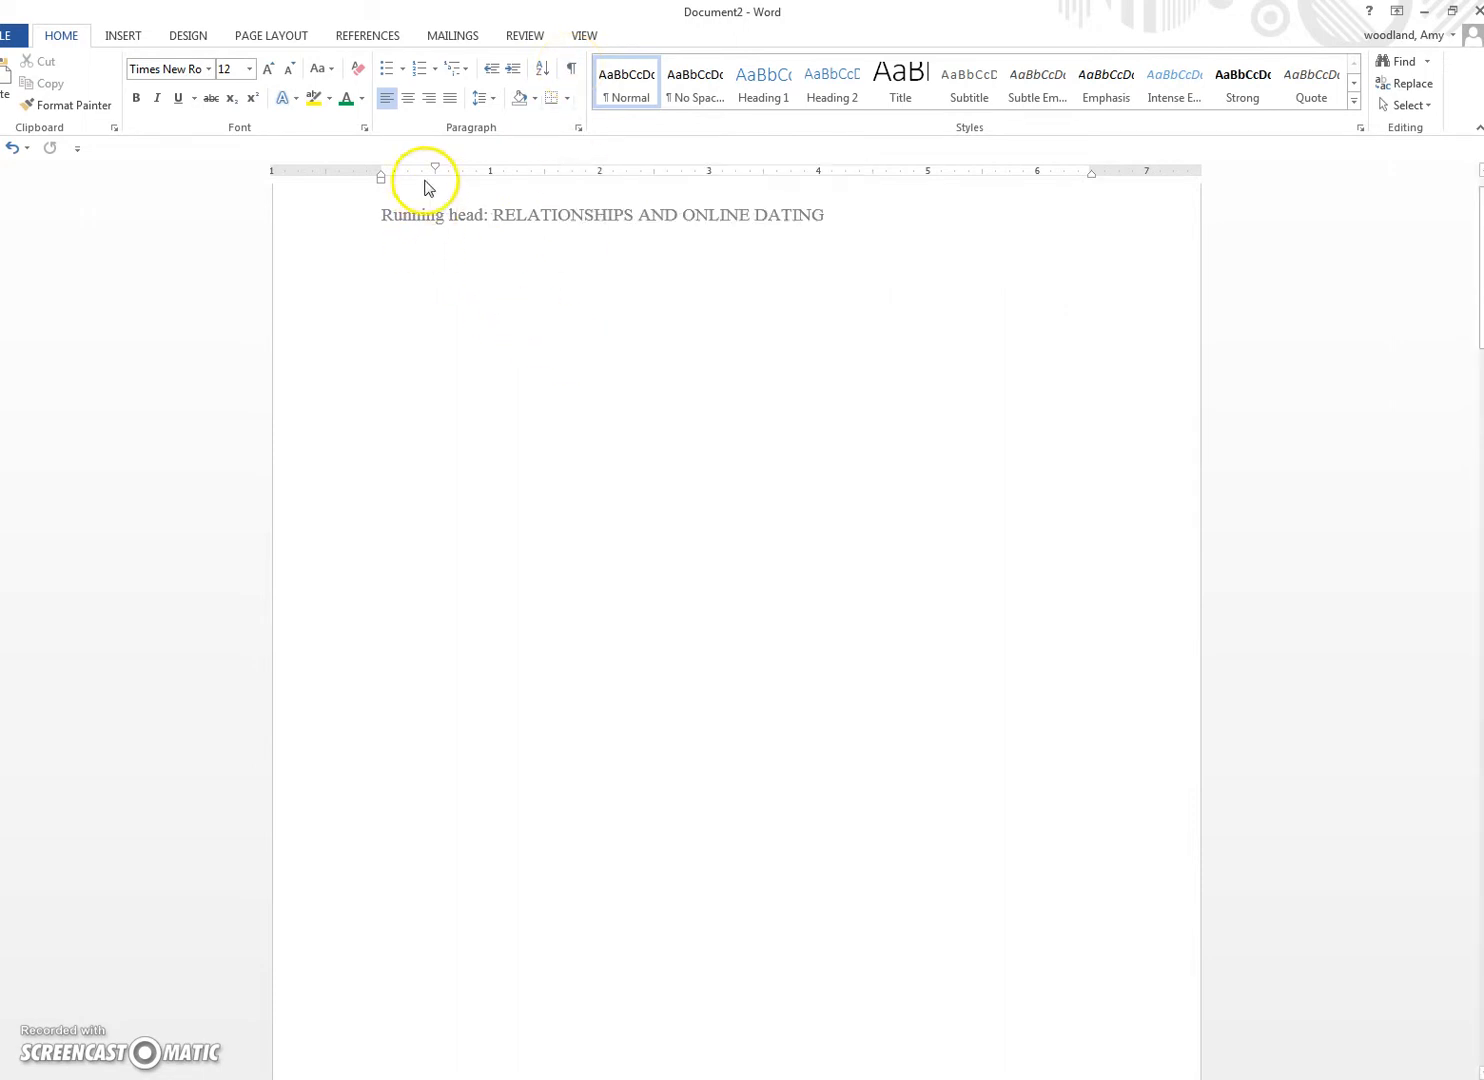
left_click_drag(435, 168, 383, 170)
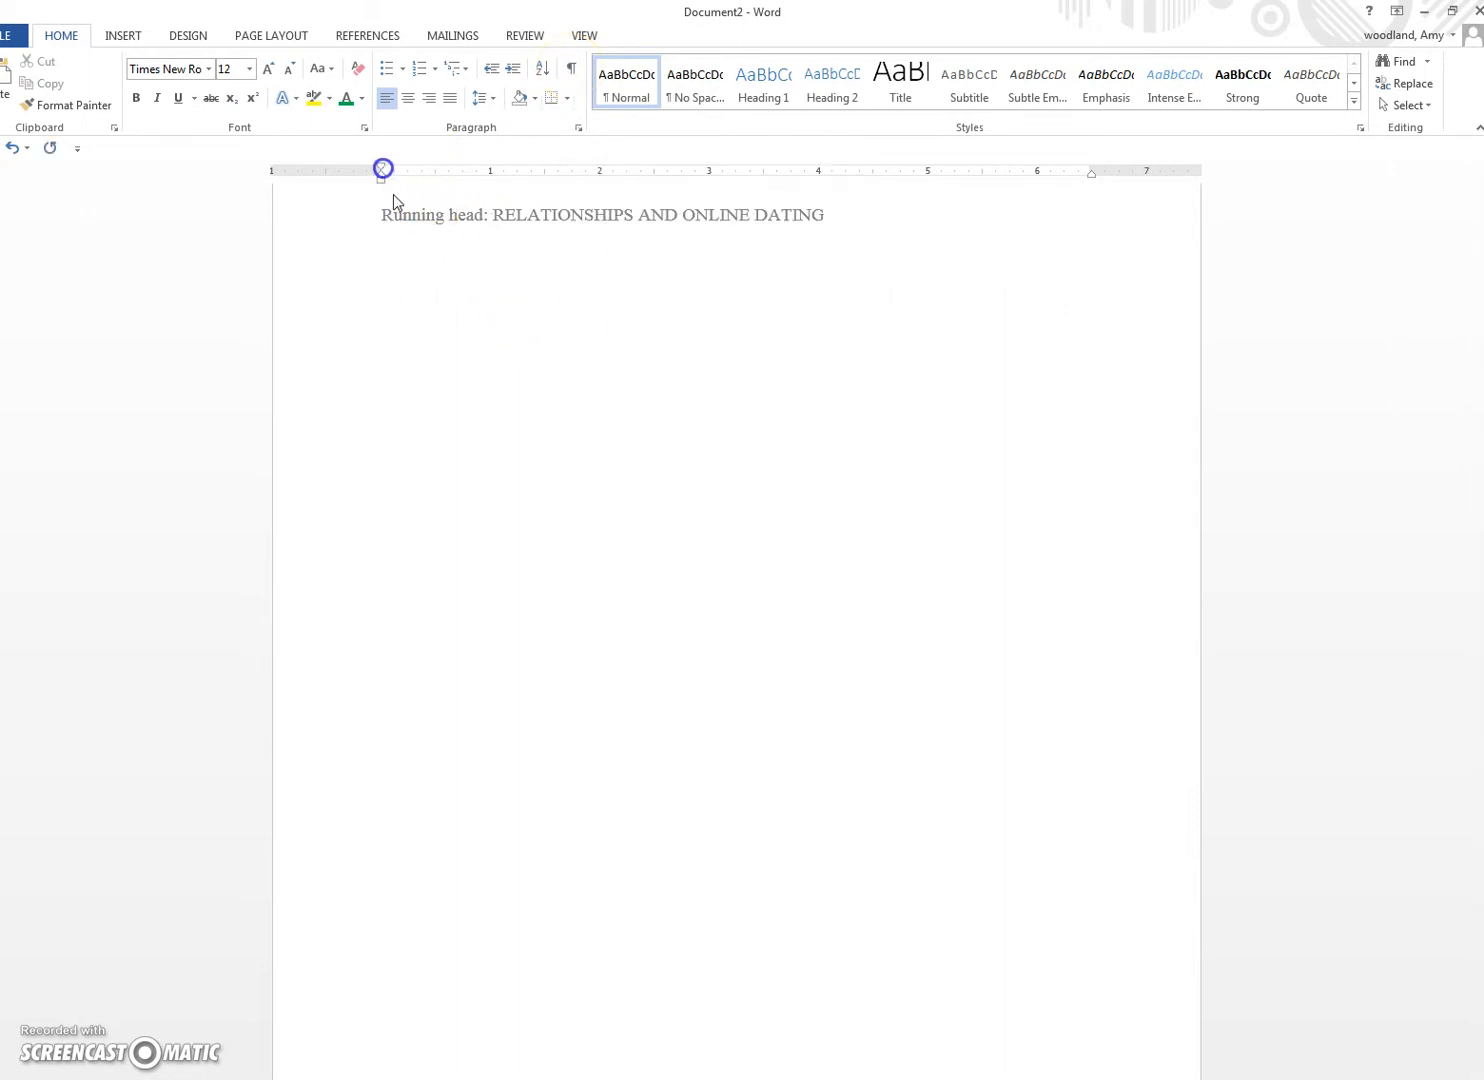
scroll(424, 545, "down", 5)
Step: Type the essay title and push it down three lines on the title page
scroll(424, 552, "up", 5)
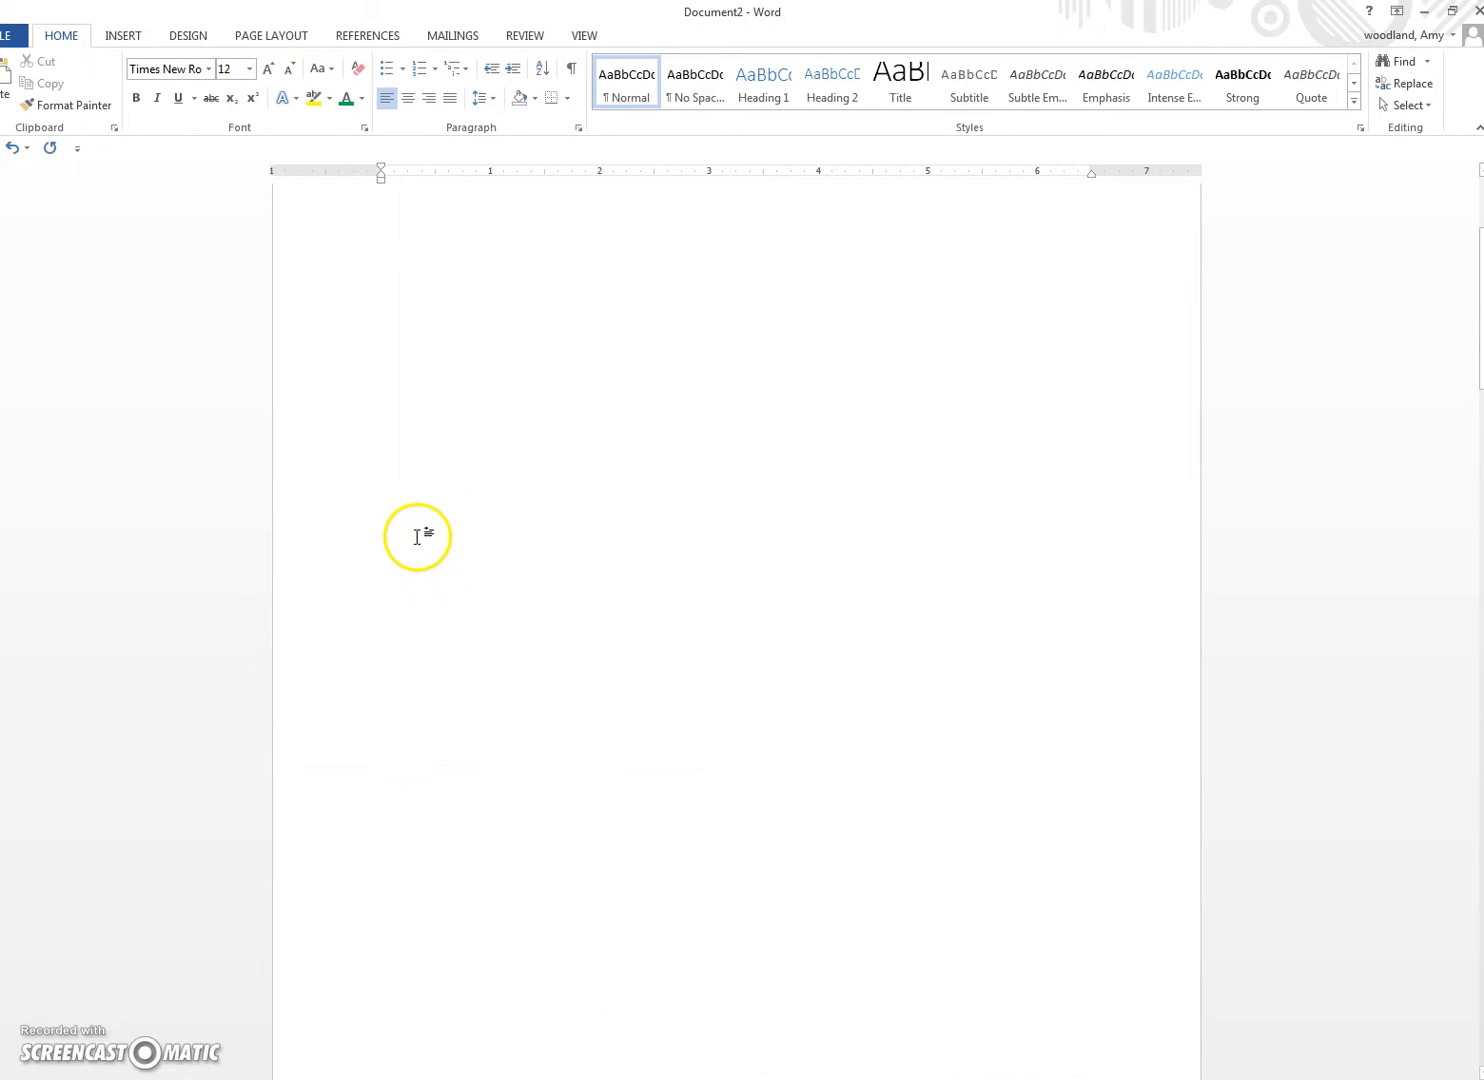
scroll(395, 320, "up", 1)
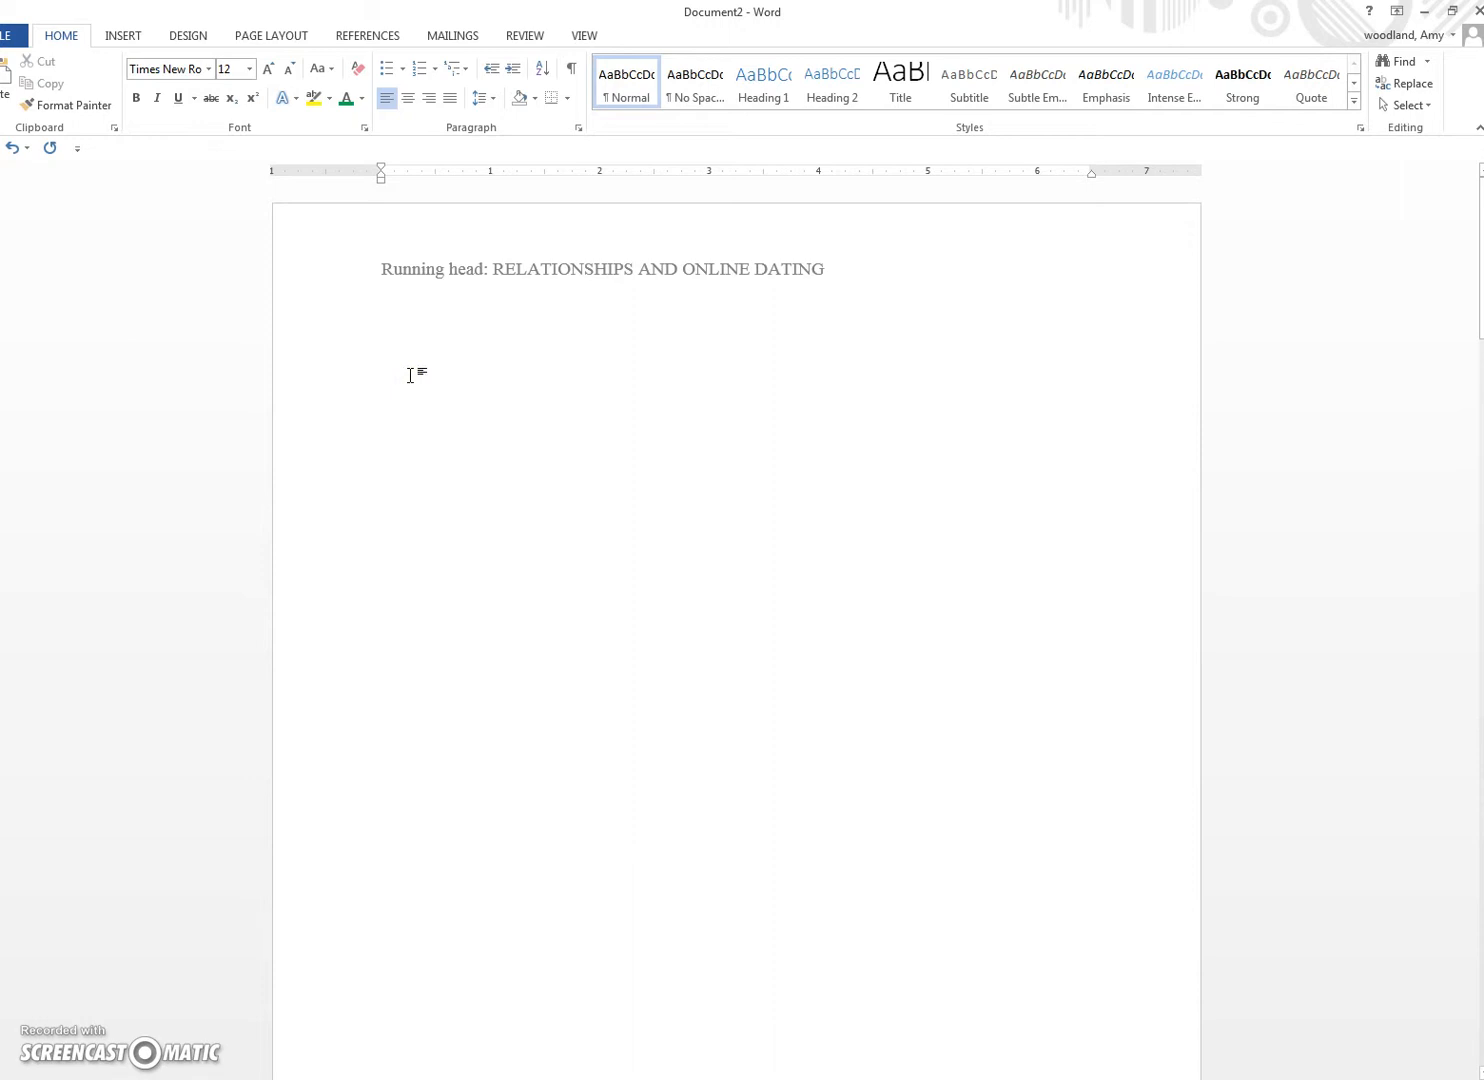
type("e e")
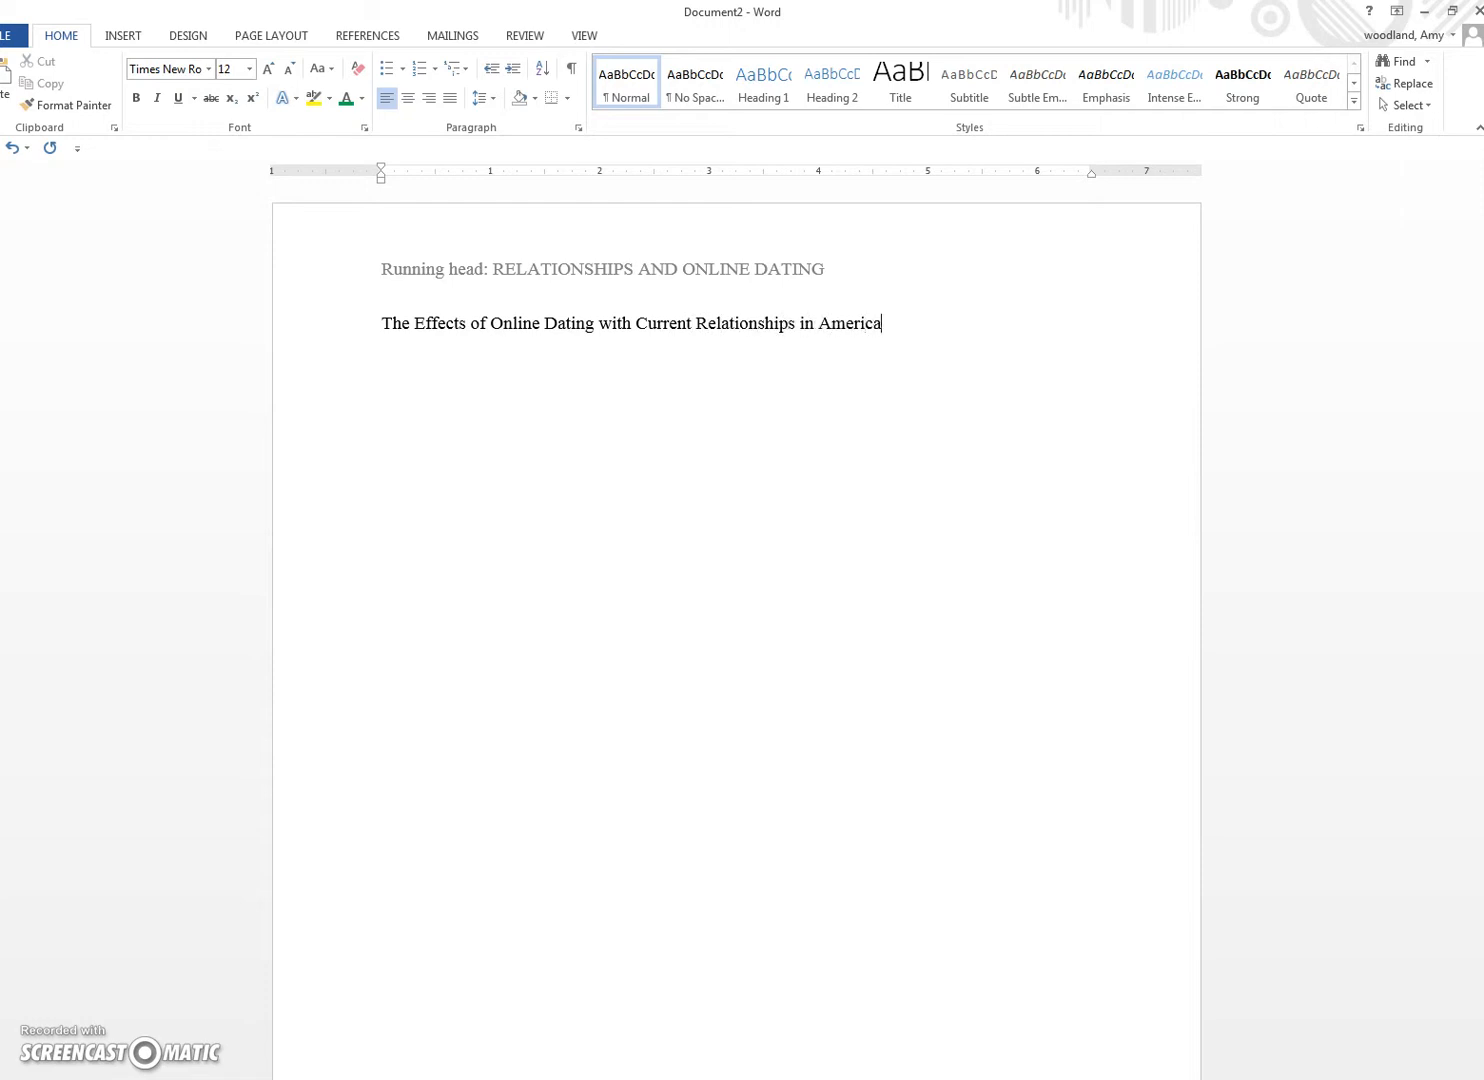
left_click(383, 321)
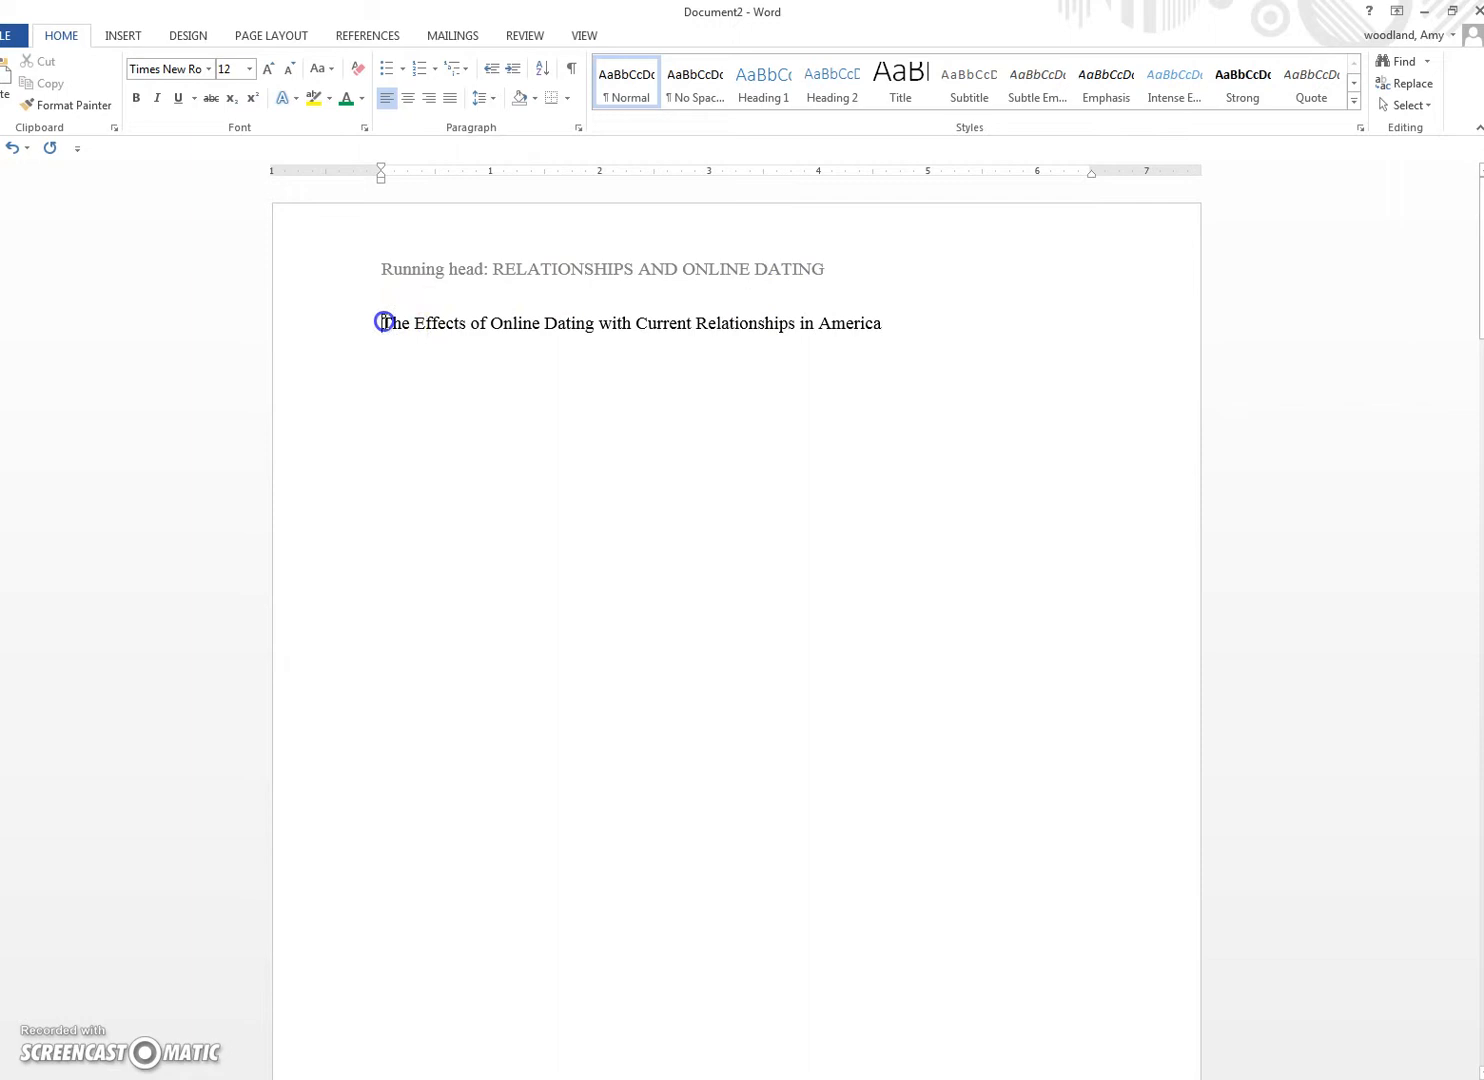
key("Return")
key("Return")
key("Return")
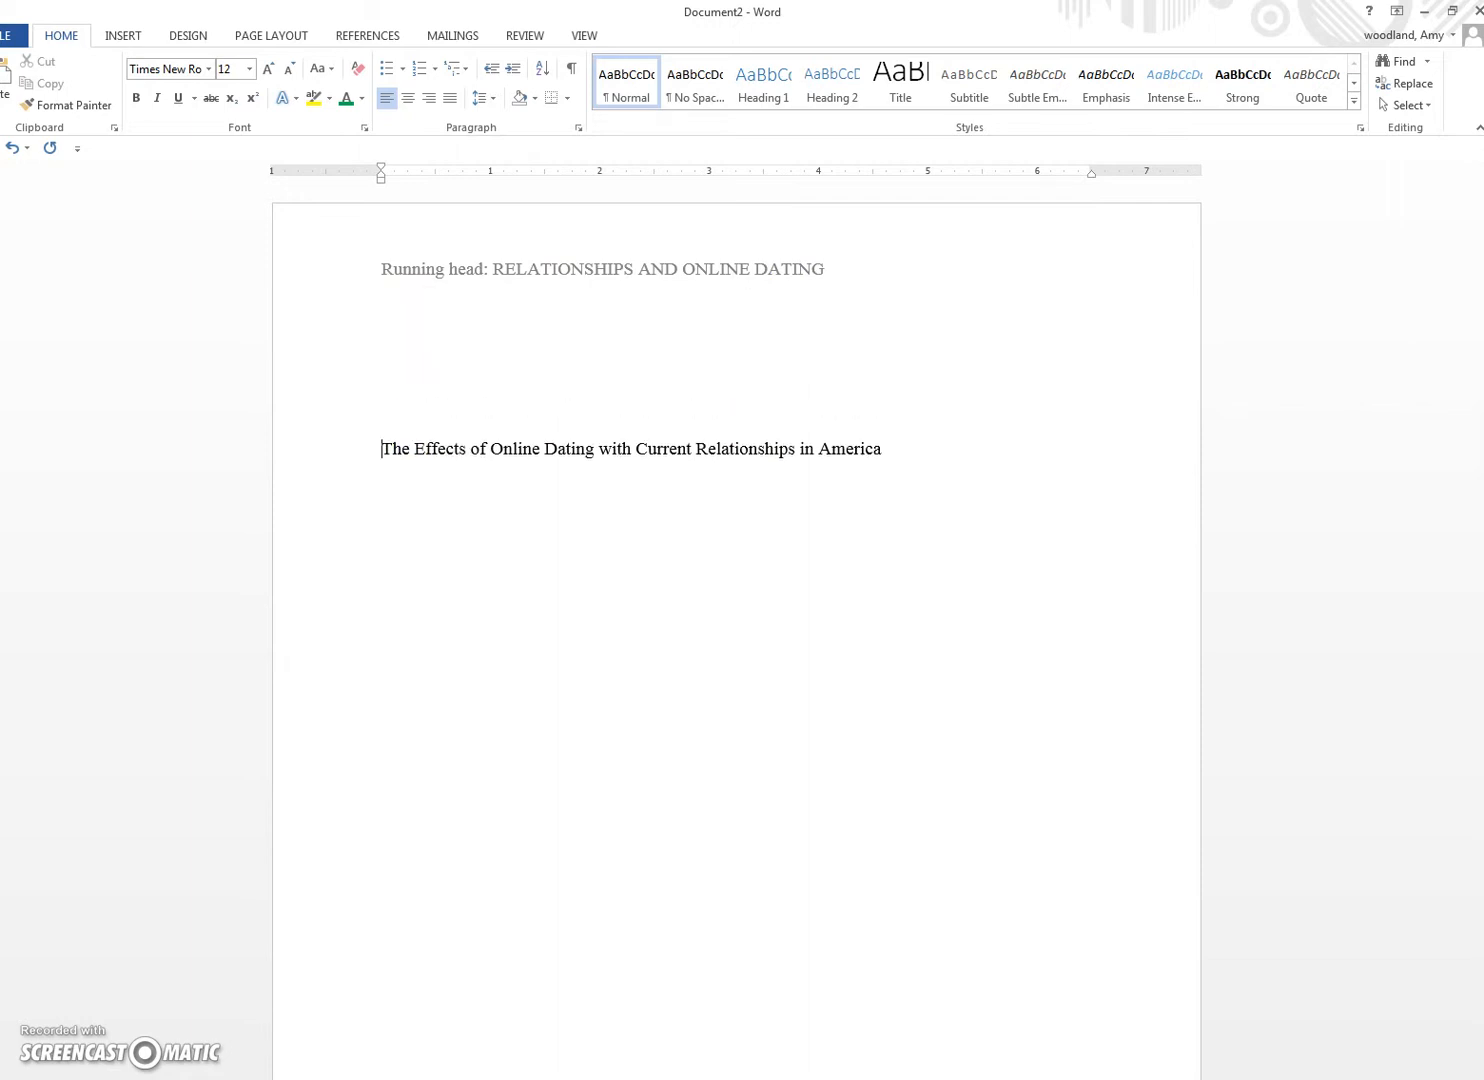
Step: Add the author's name and Stark State College on new lines below the title
left_click(900, 466)
key("Return")
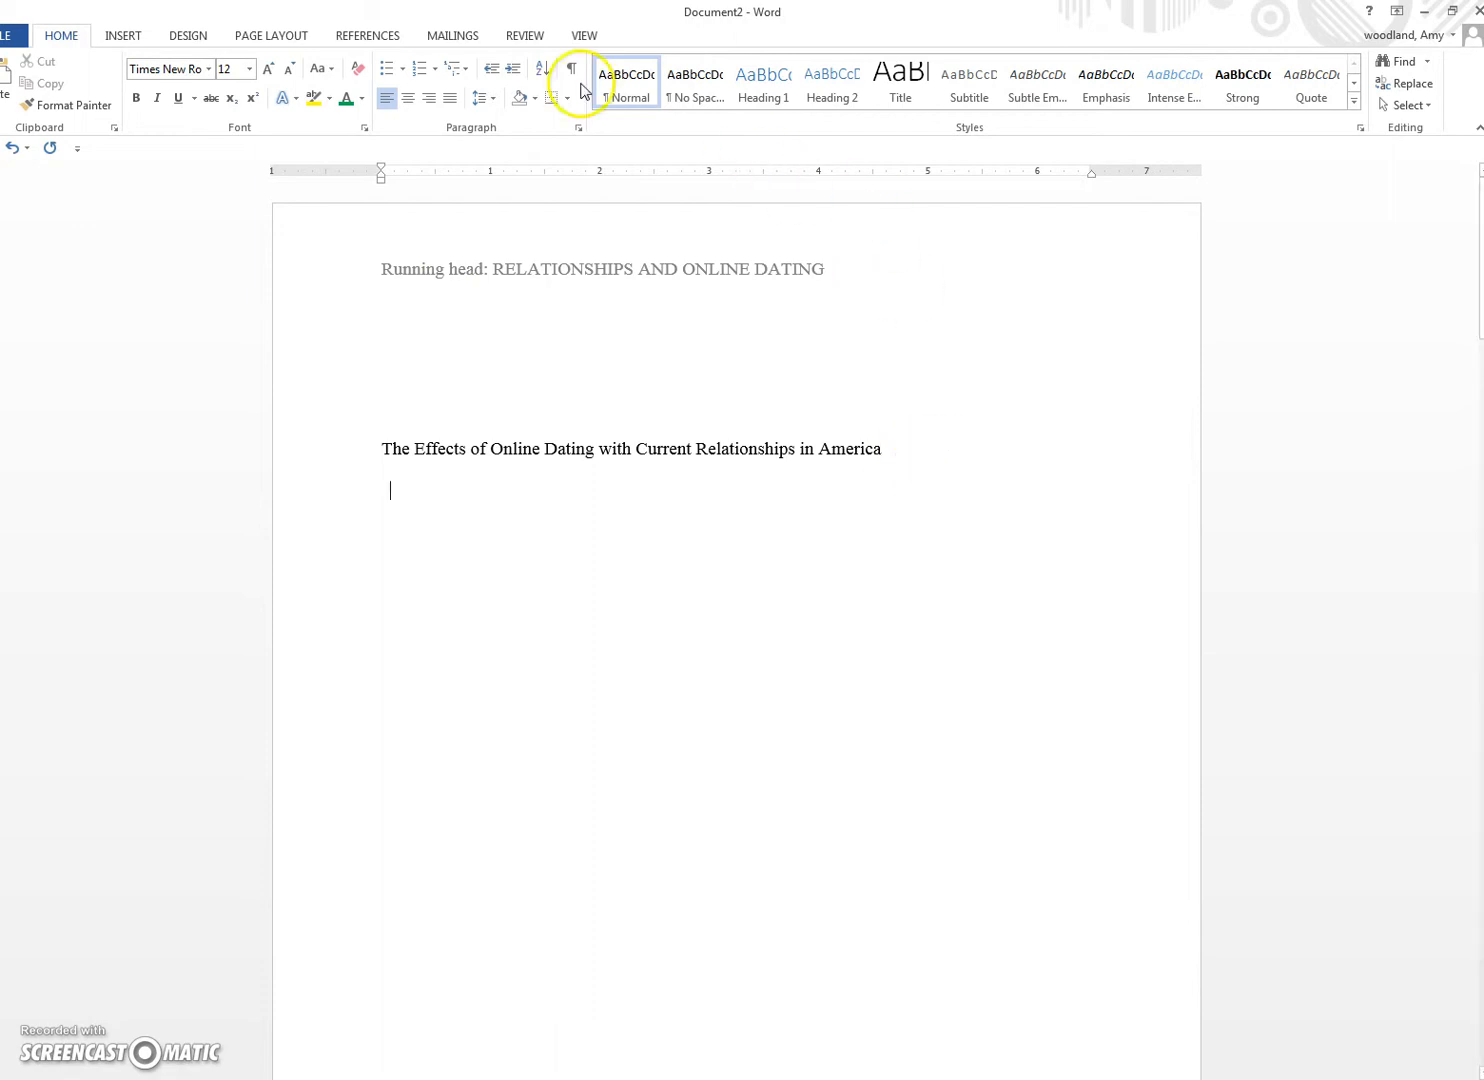
left_click(571, 69)
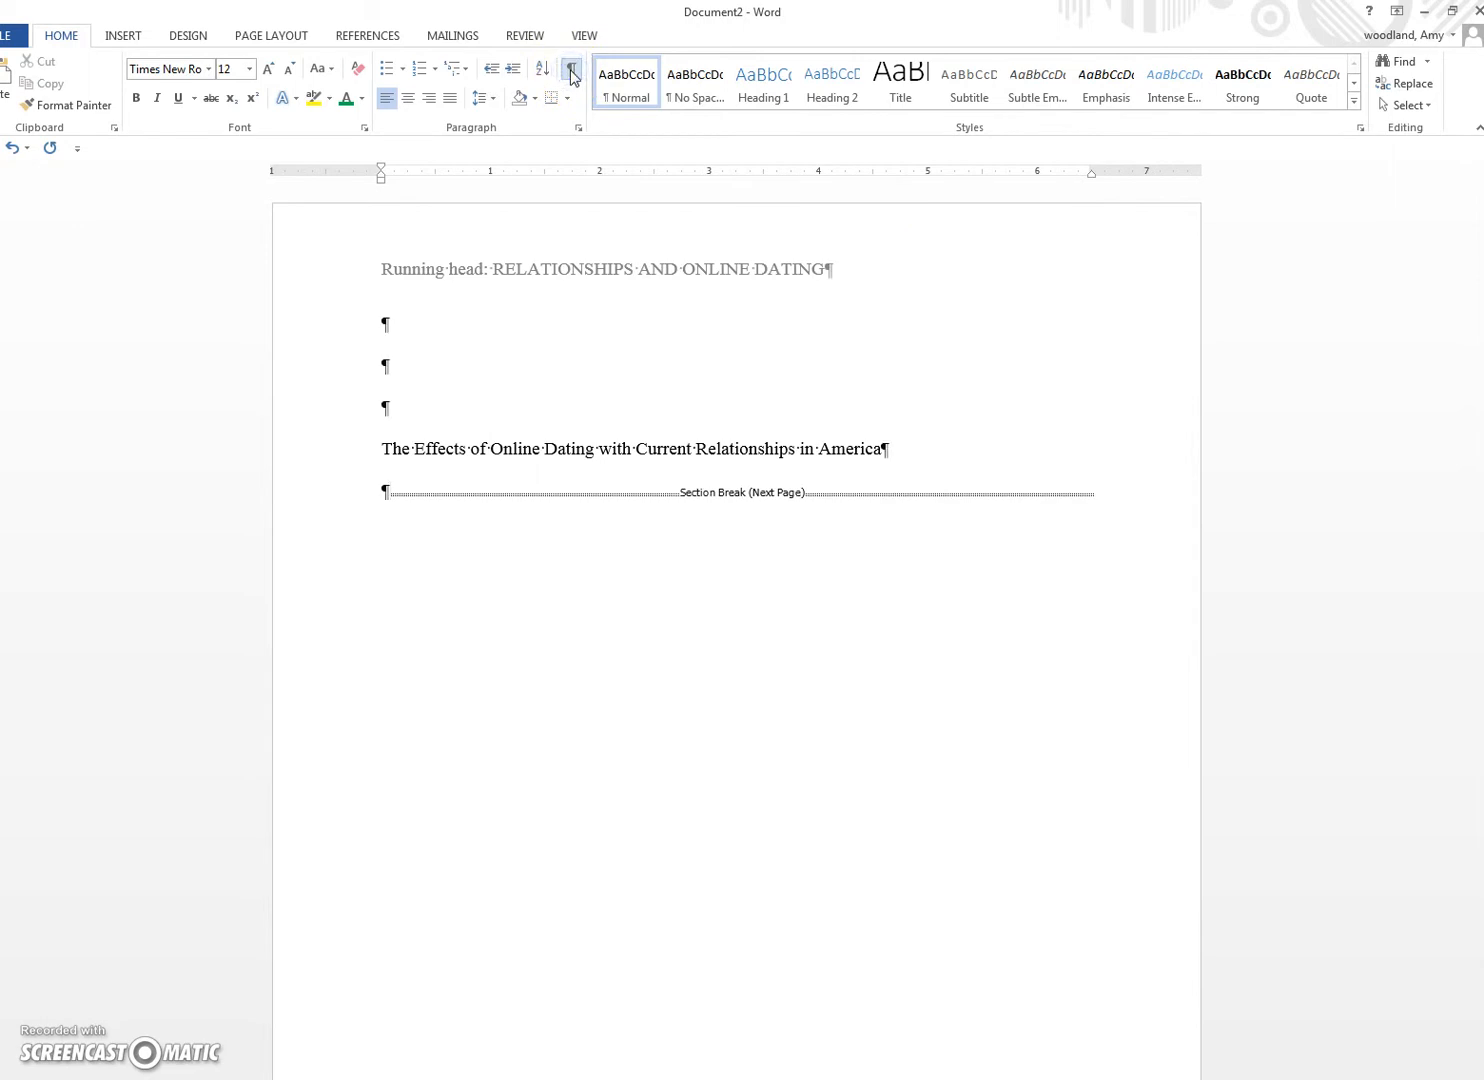
left_click(570, 70)
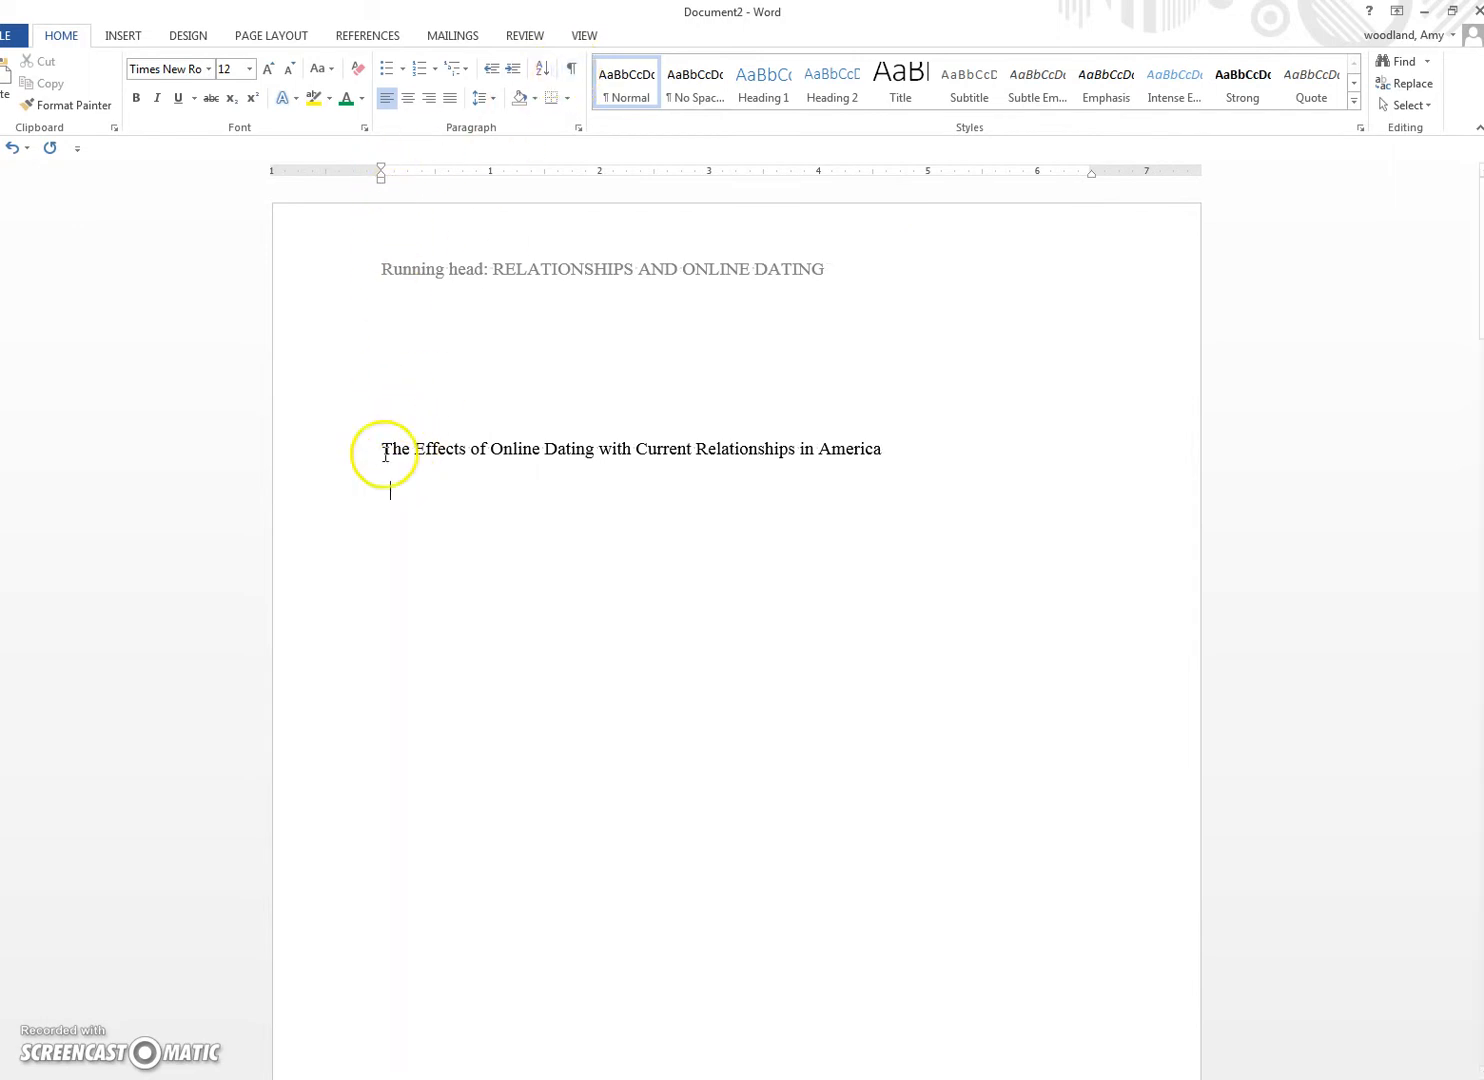
key("Return")
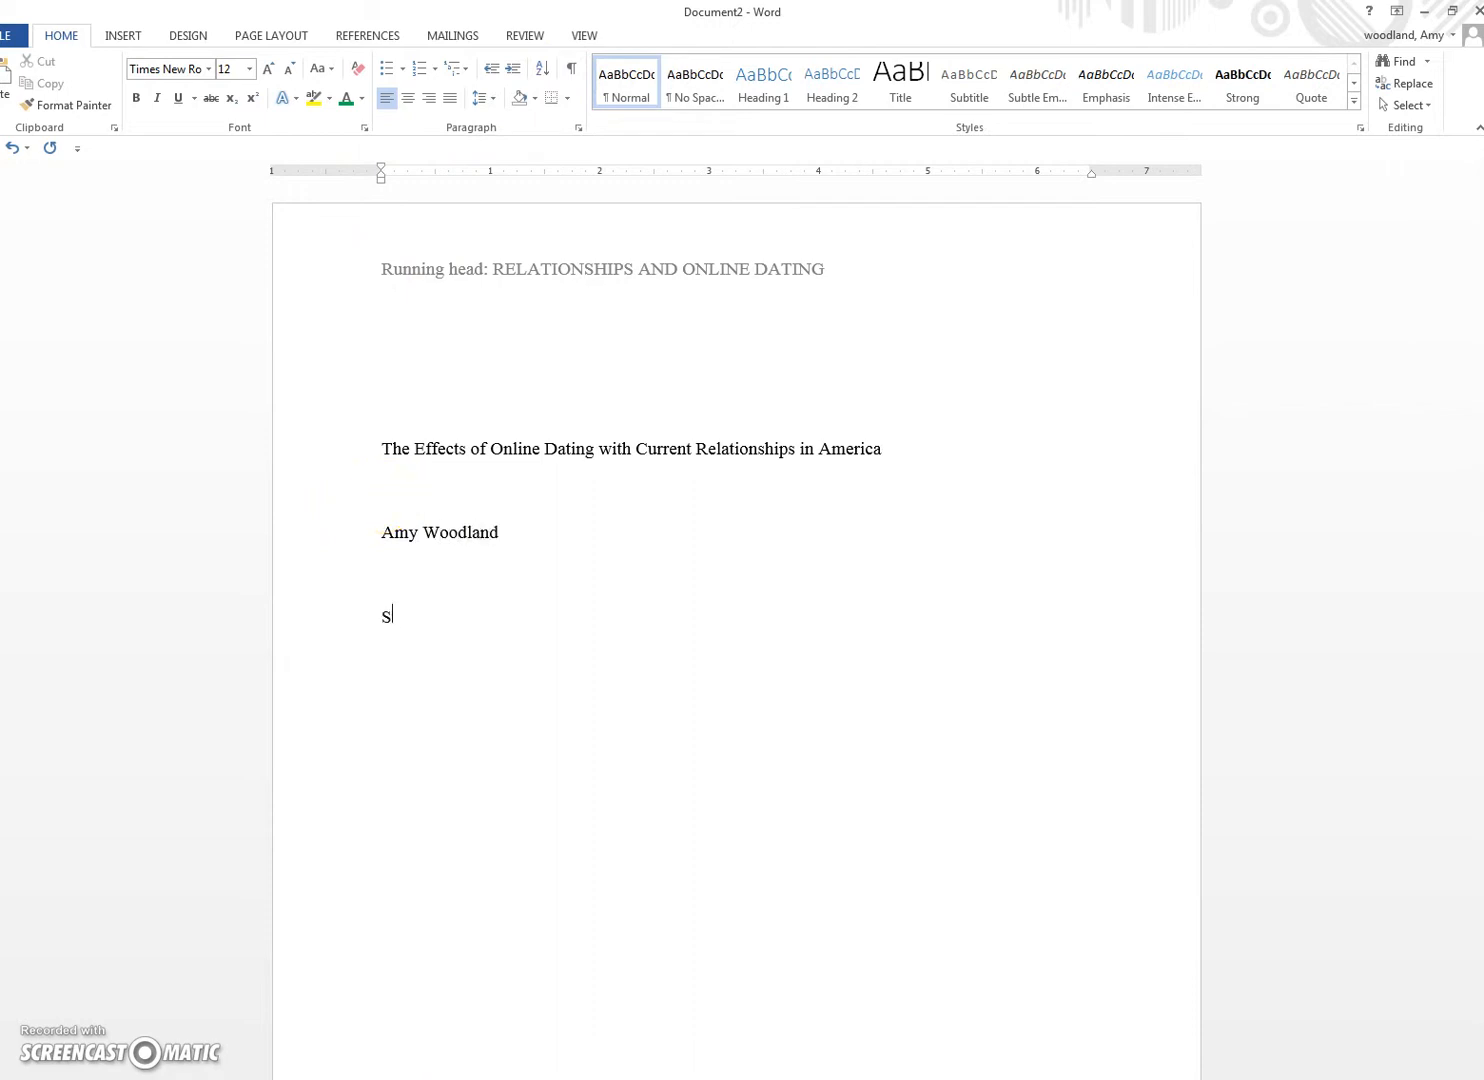
type("rk State College")
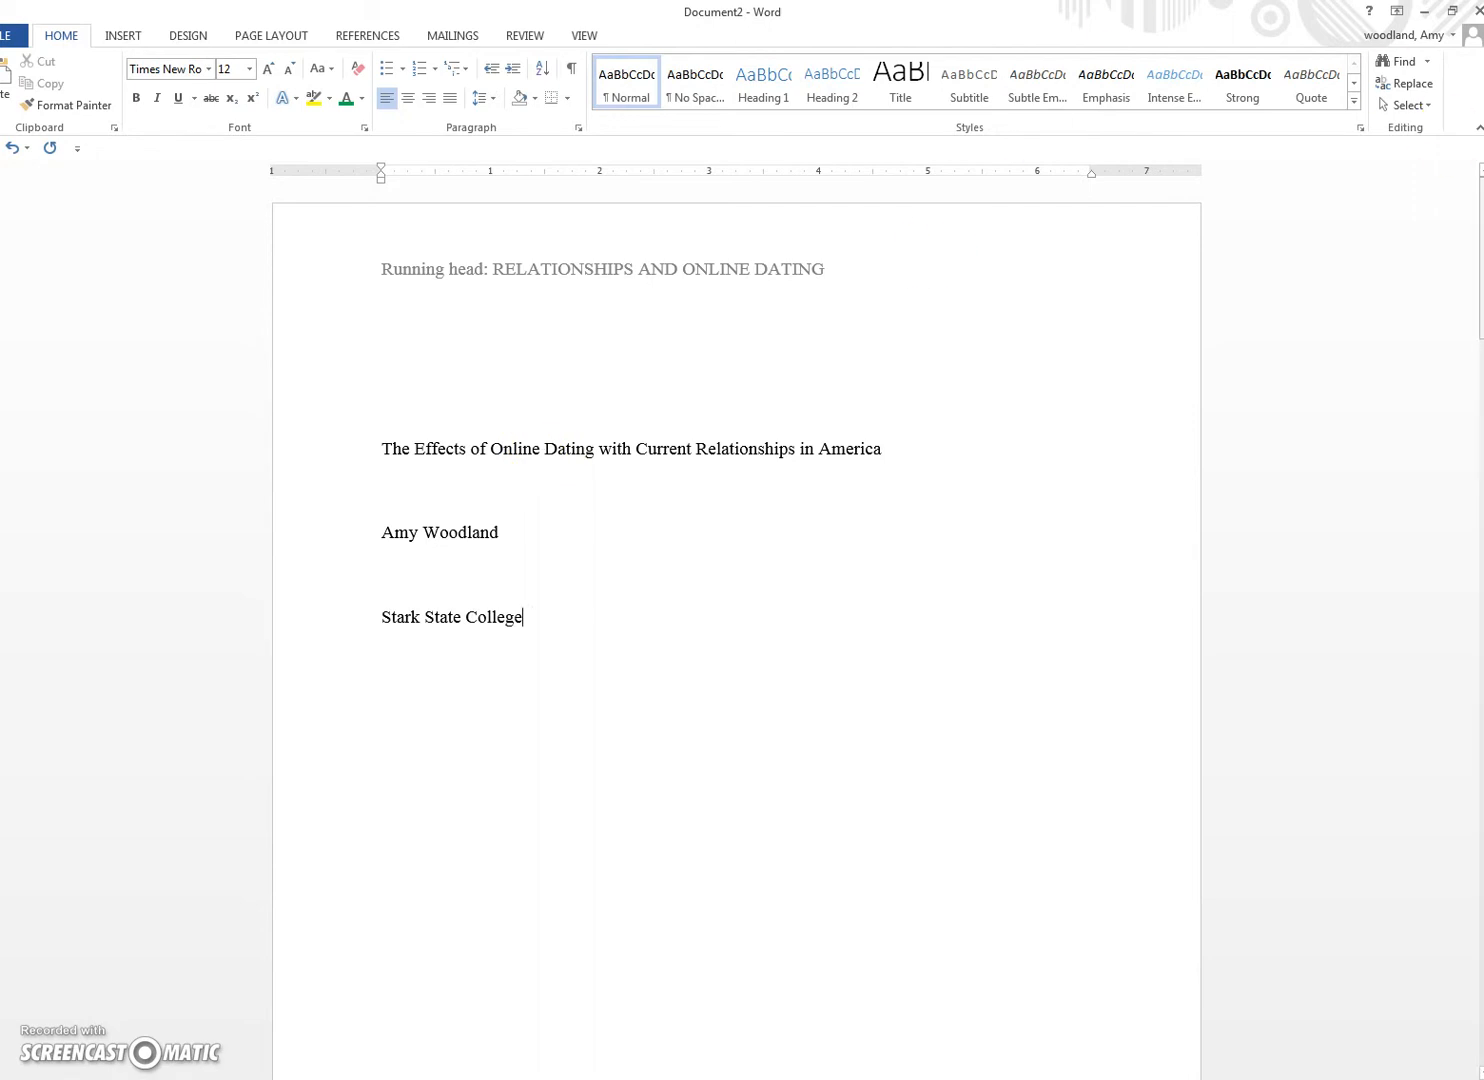
left_click_drag(380, 450, 531, 625)
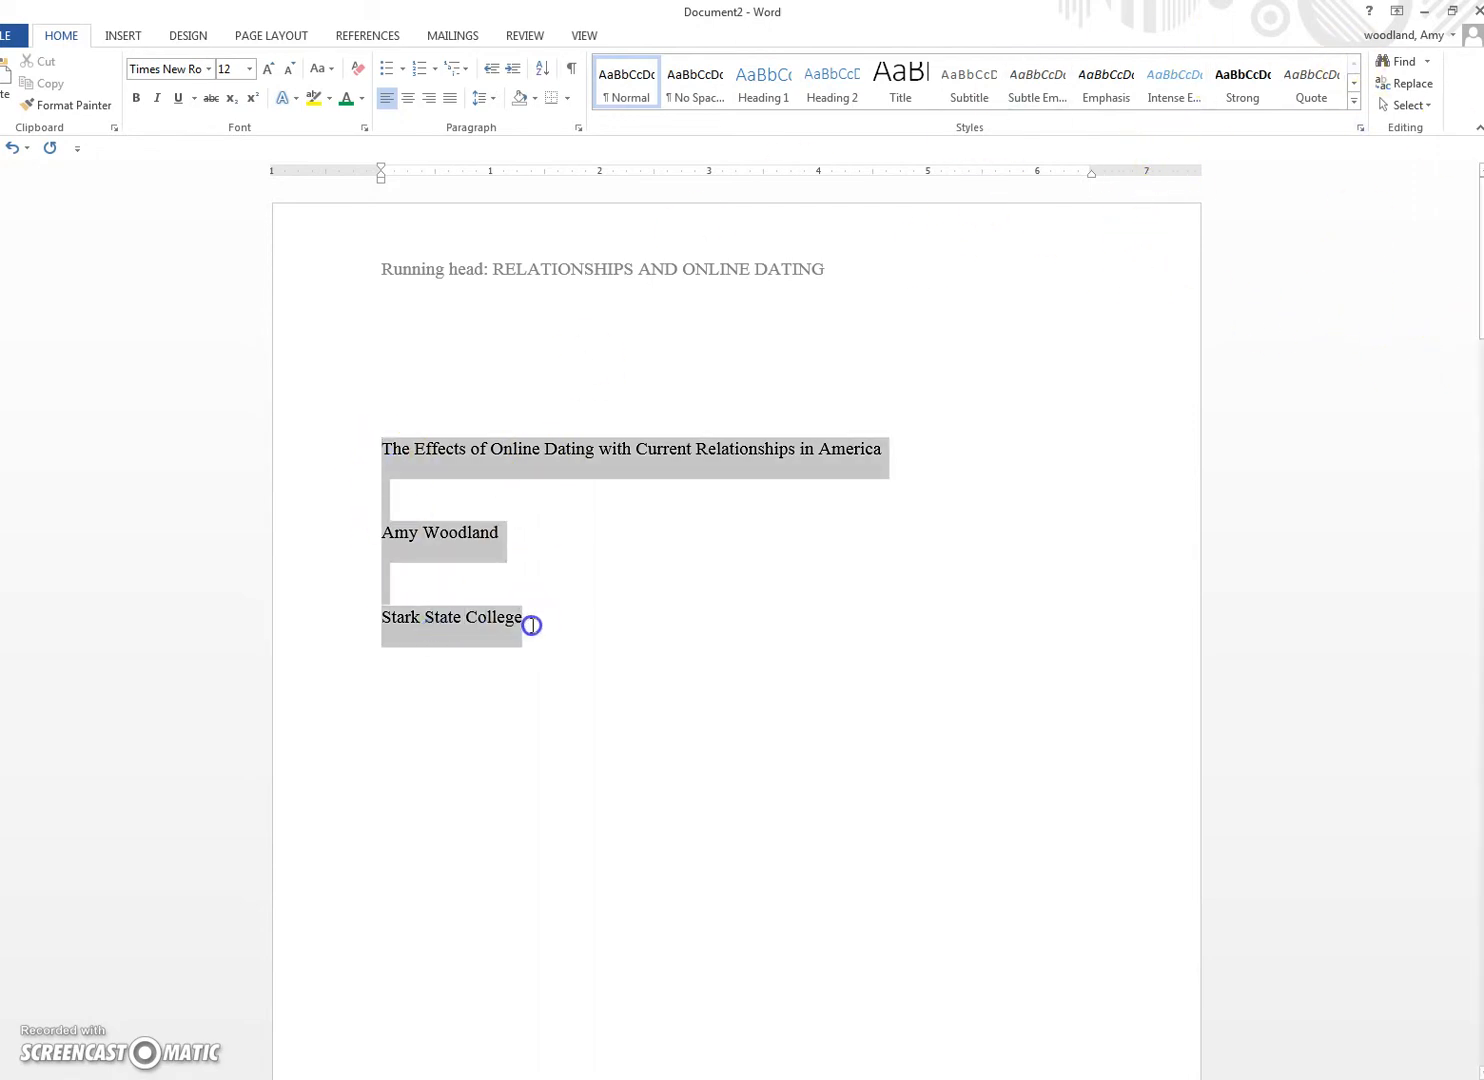
Step: Delete the blank lines between the title, author name and Stark State College
left_click(568, 69)
left_click(384, 494)
left_click_drag(380, 492, 399, 494)
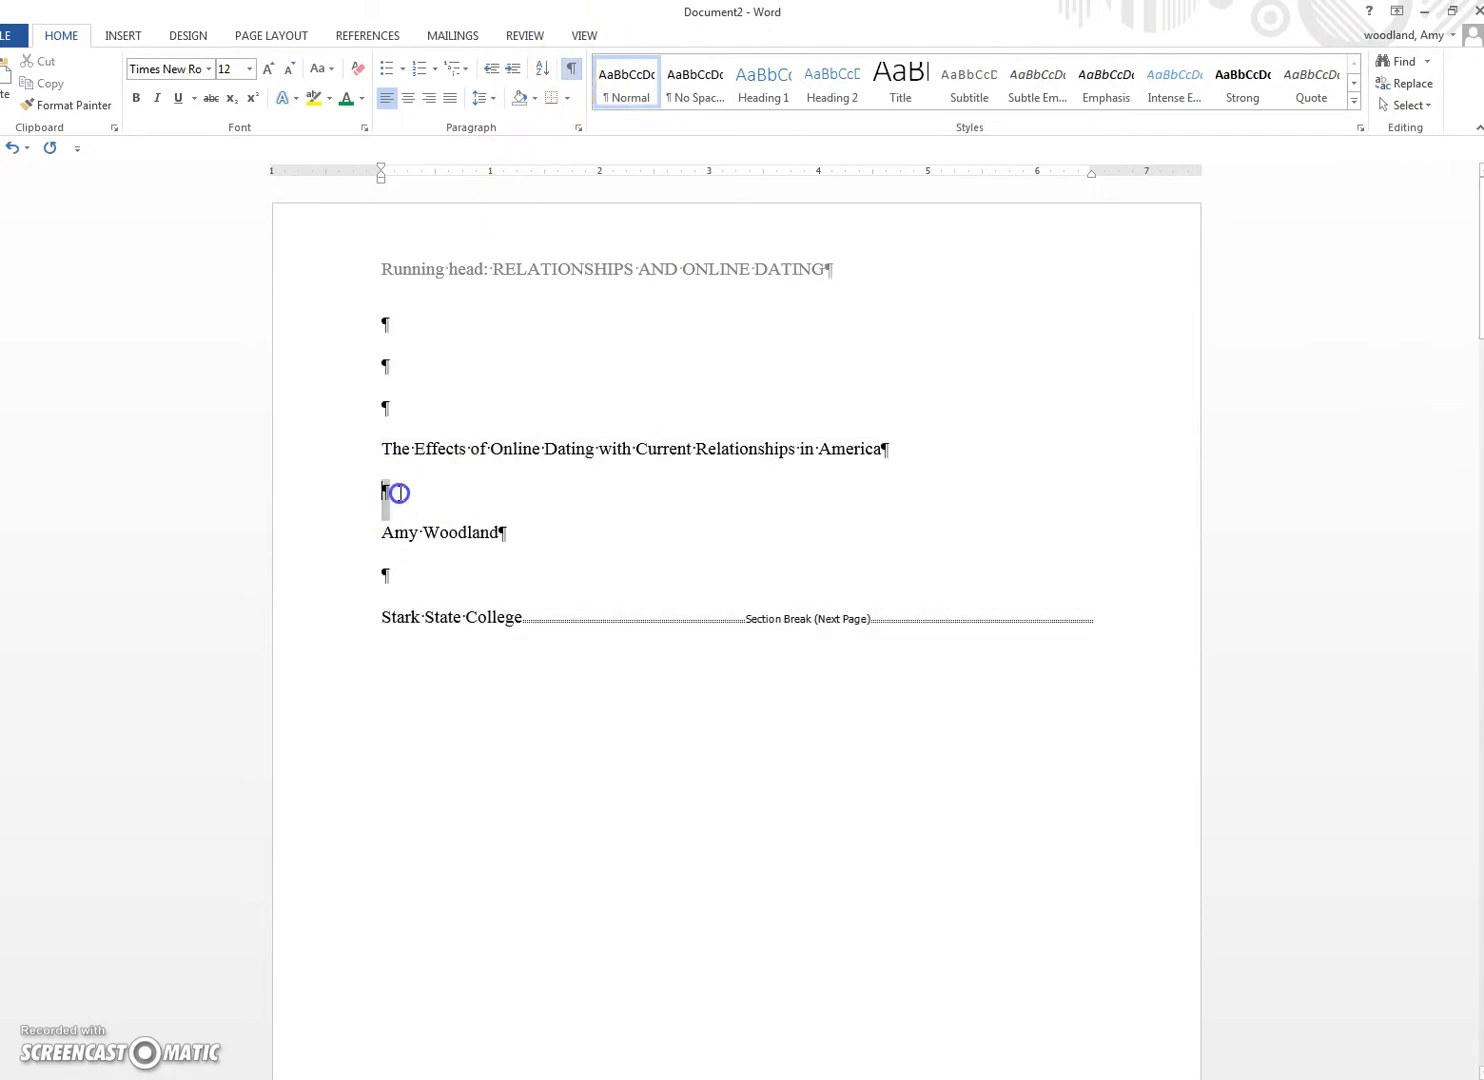
key("Delete")
left_click(386, 528)
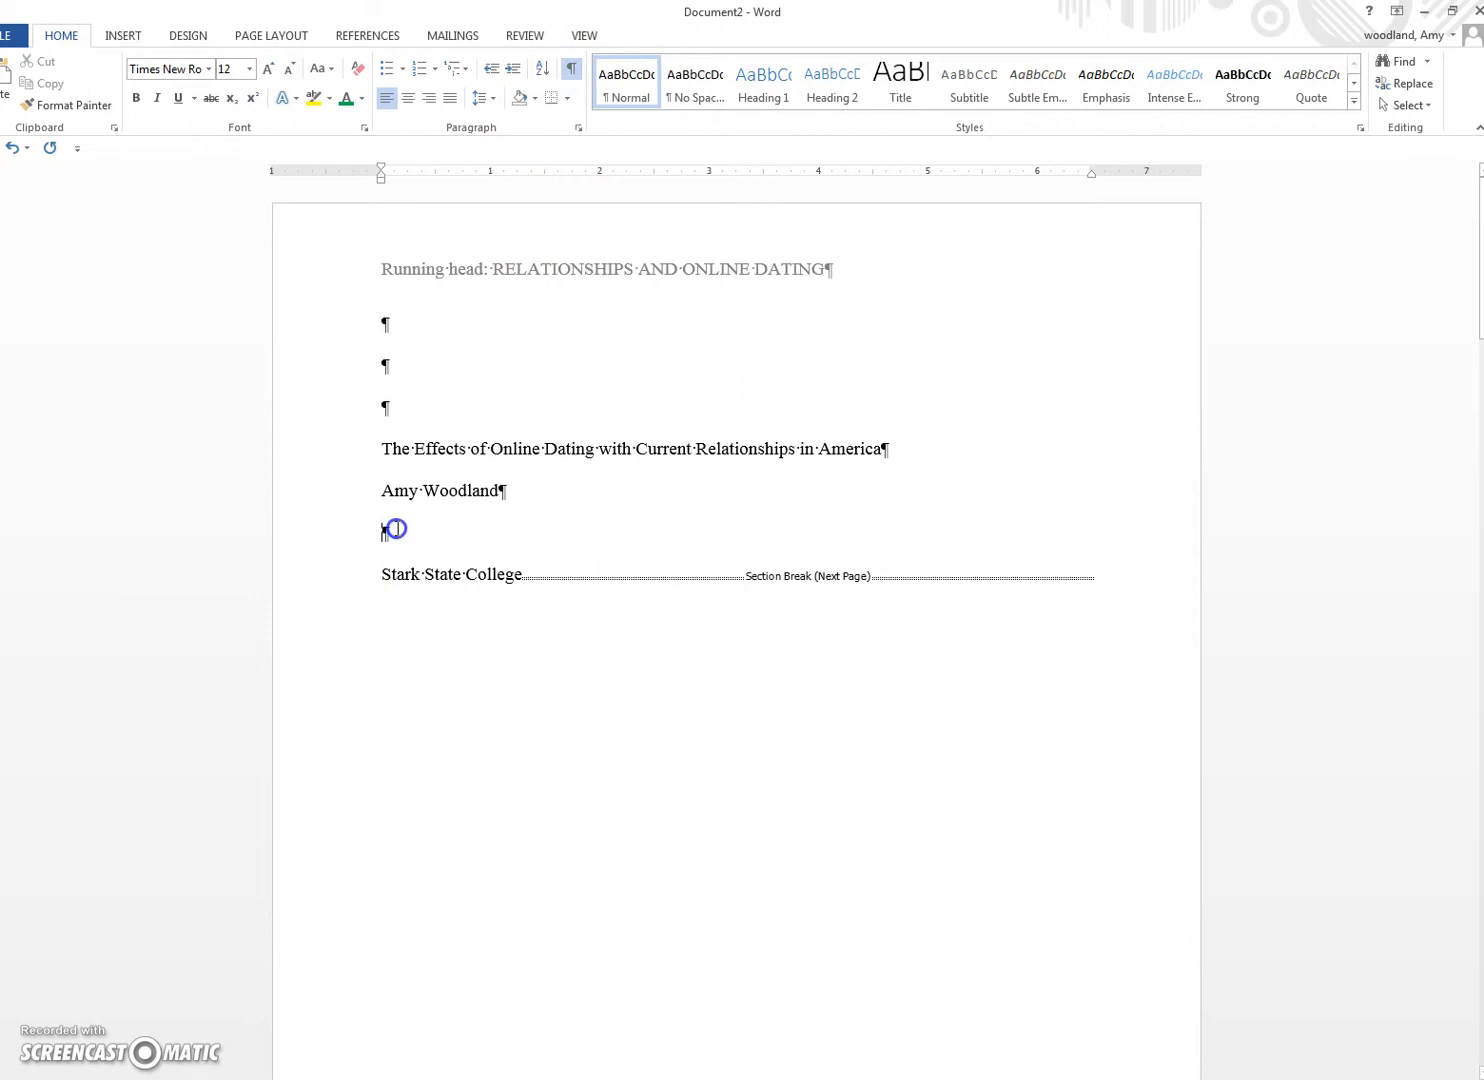
key("Delete")
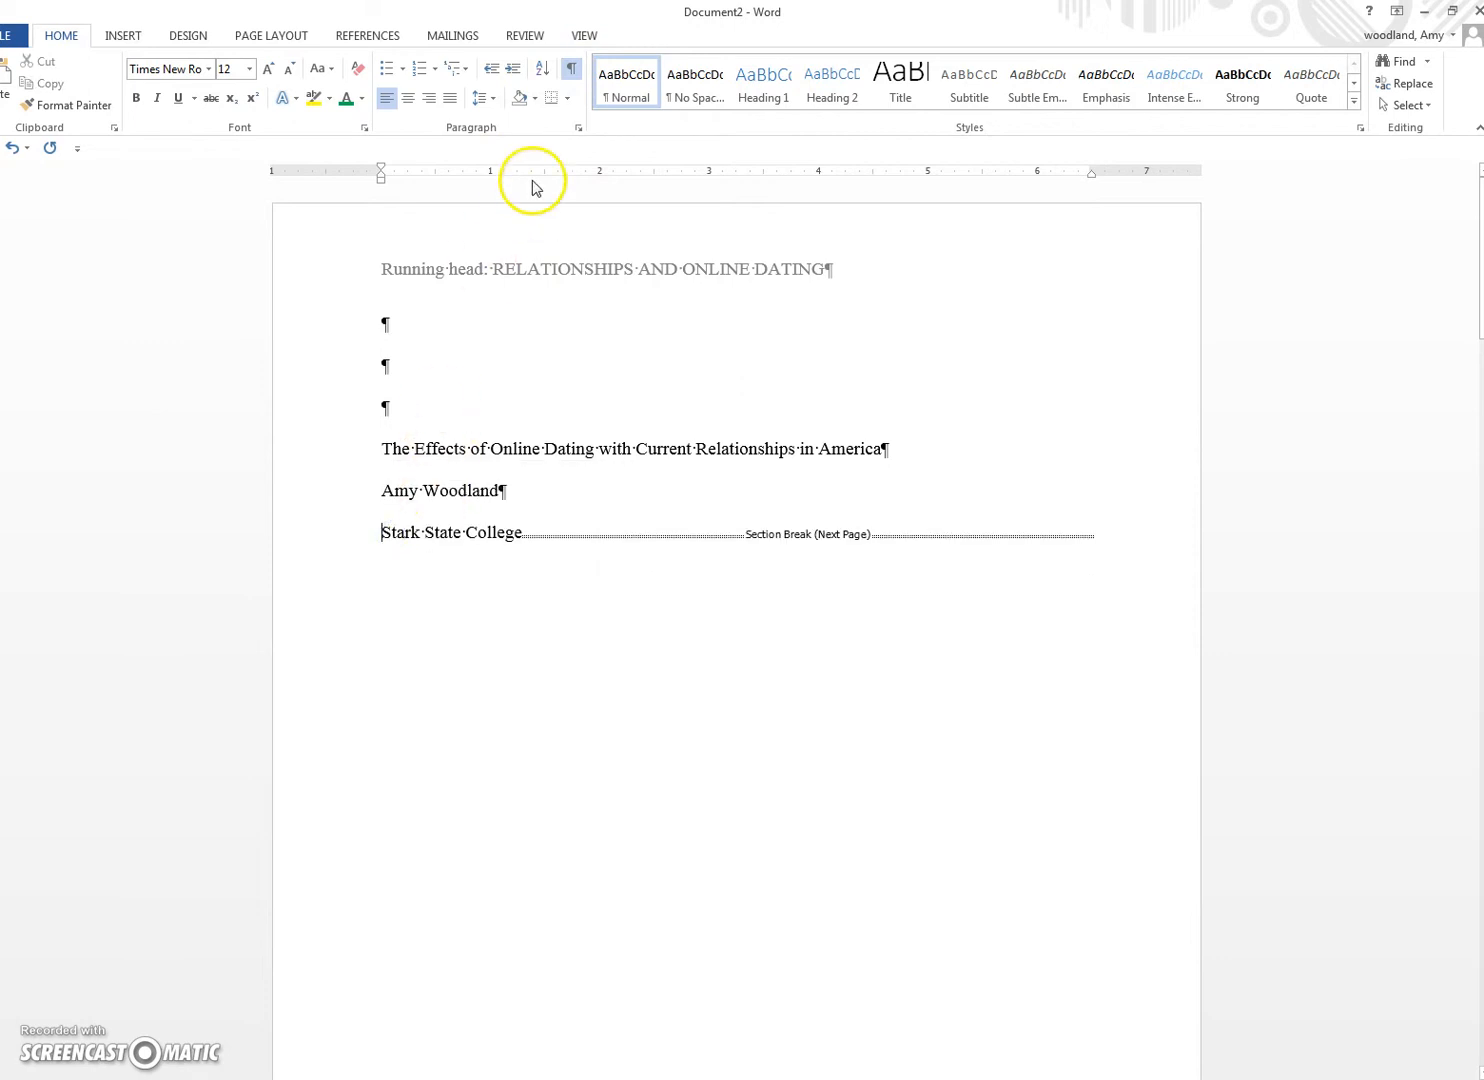
left_click(570, 68)
Step: Center the title, name and college lines horizontally and delete the empty lines above the title
left_click_drag(381, 446, 523, 531)
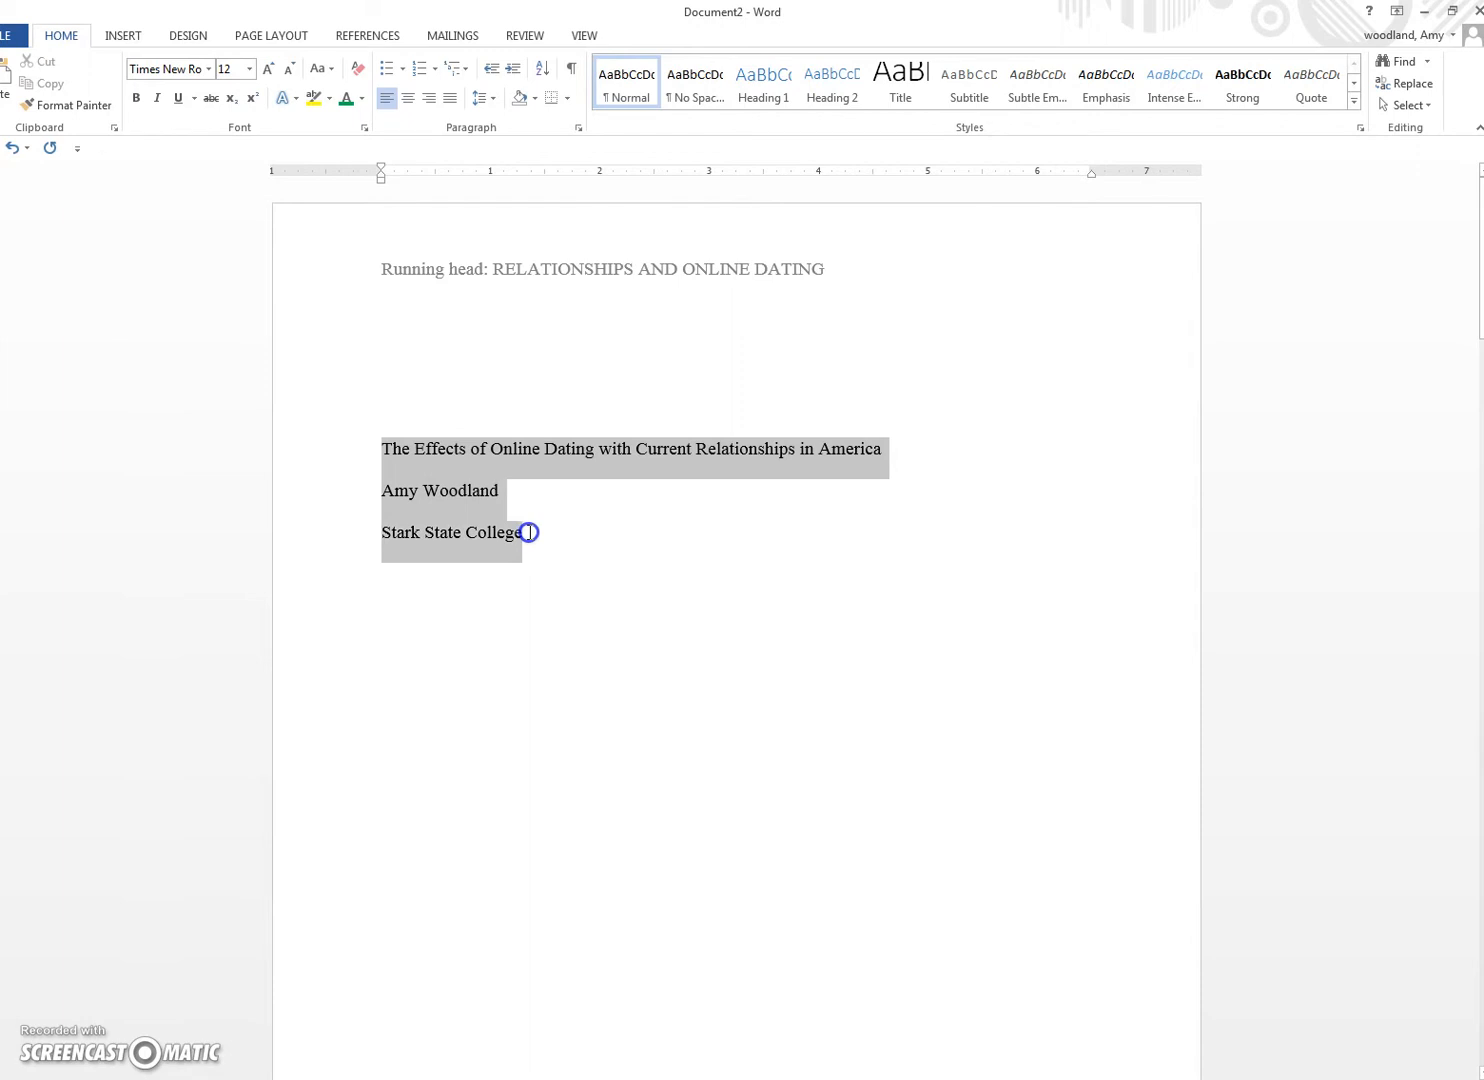
left_click(408, 98)
left_click(745, 545)
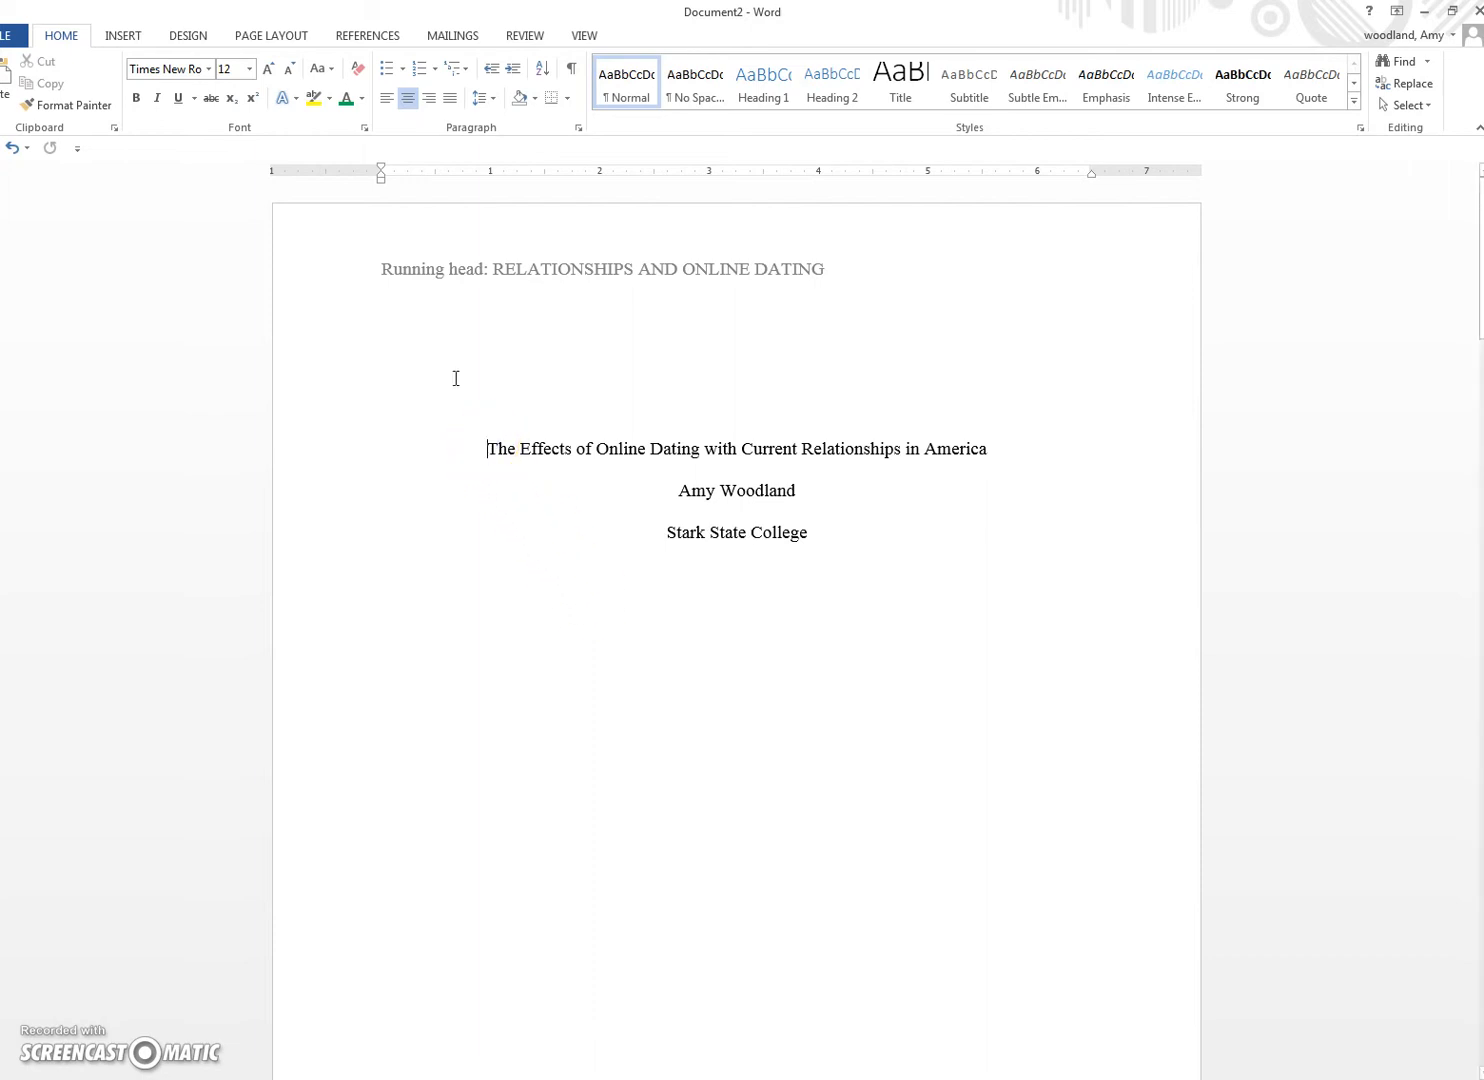
left_click(571, 67)
left_click_drag(397, 330, 401, 403)
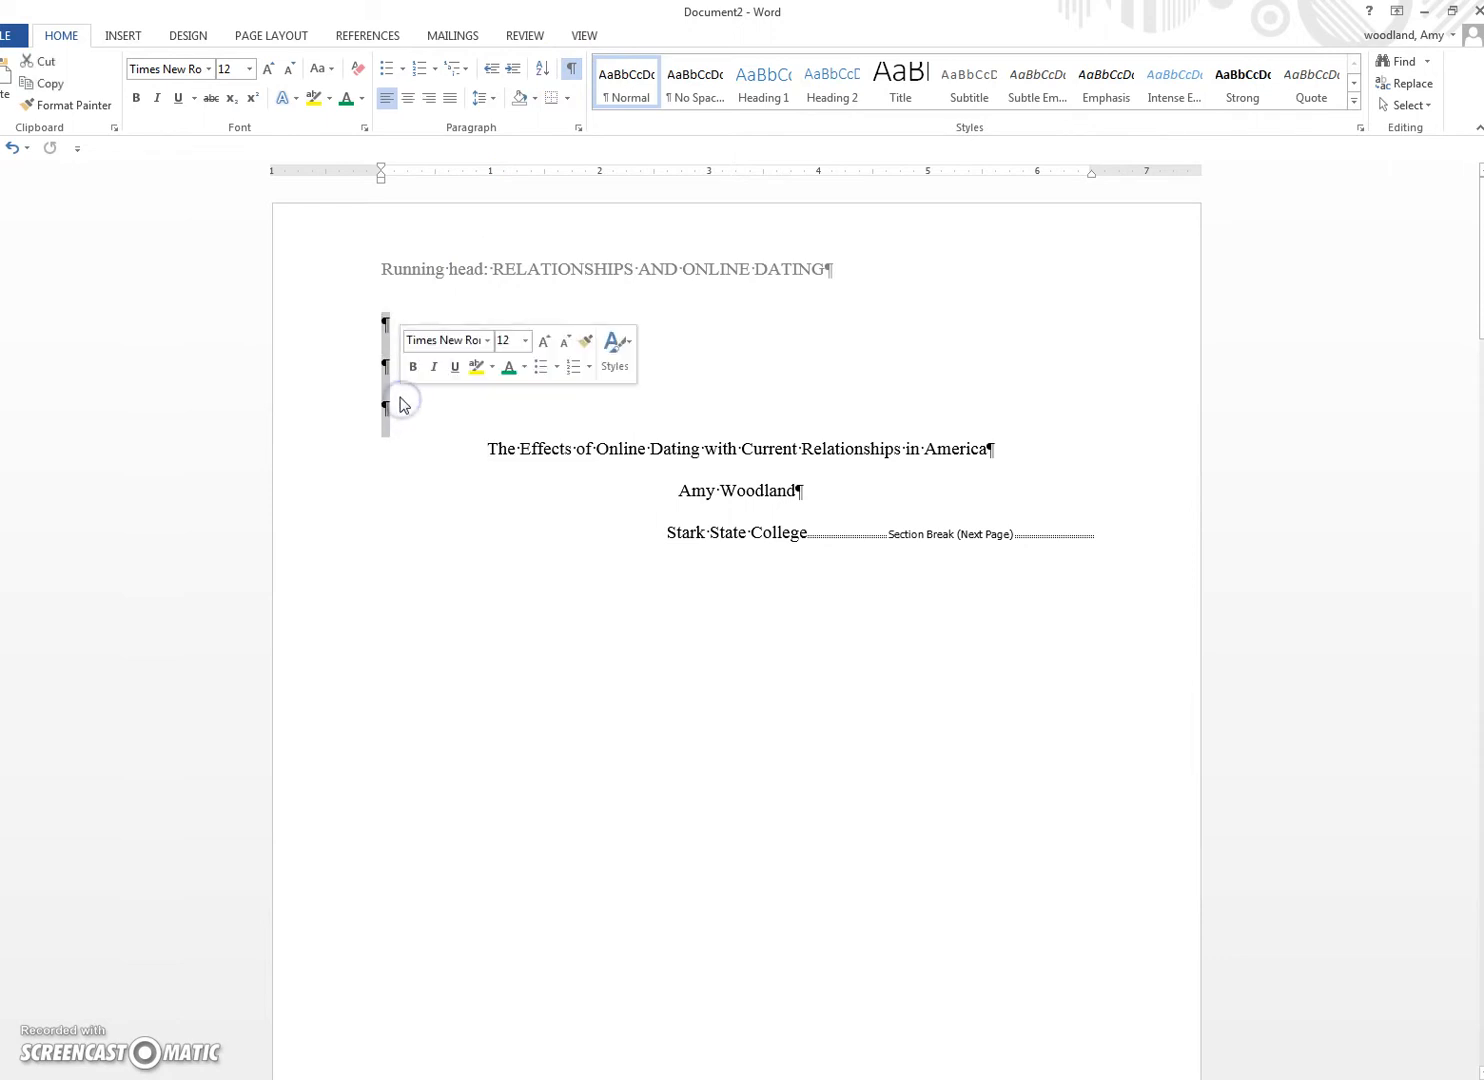
key("Delete")
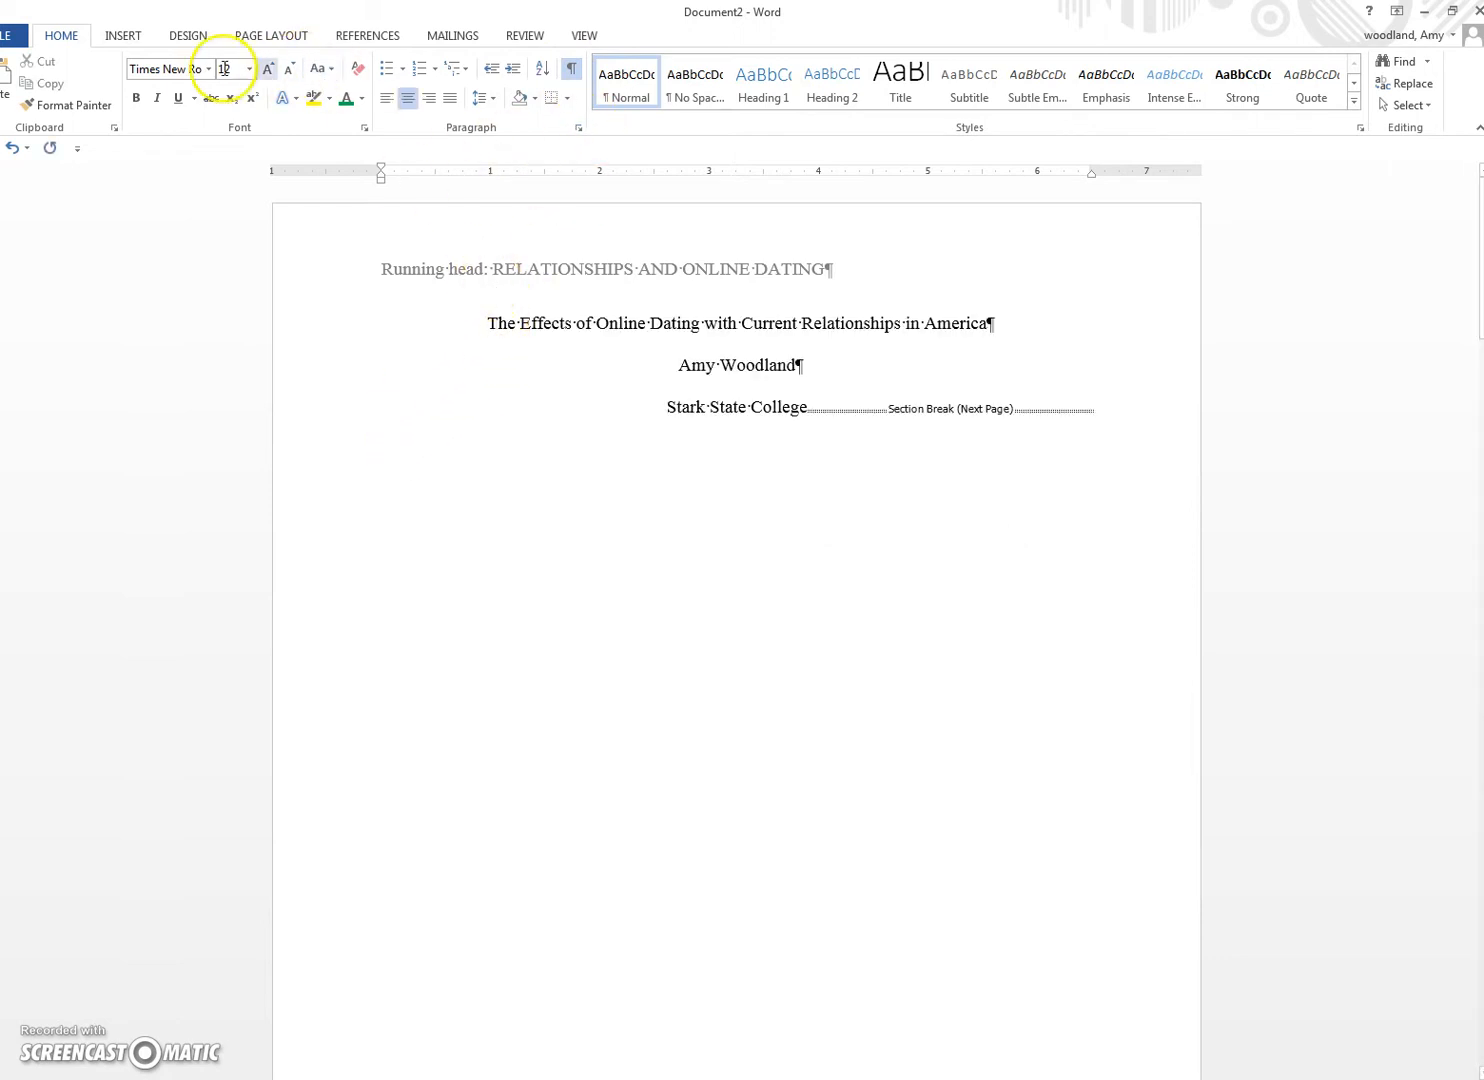
left_click(257, 37)
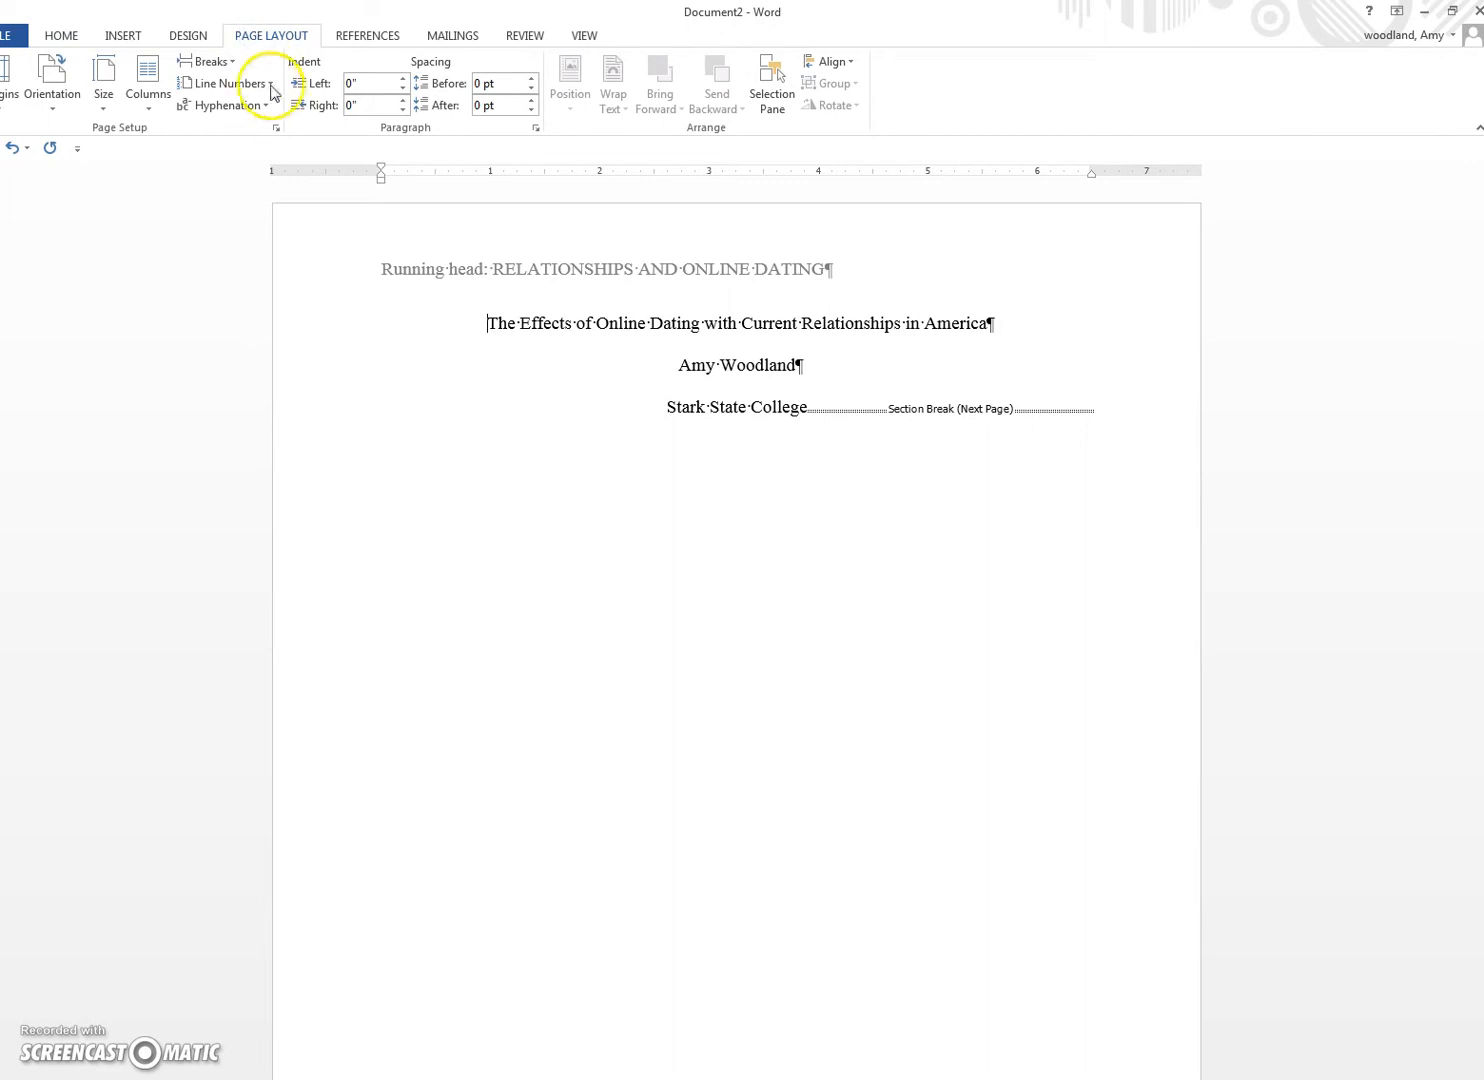
Step: Set the title page section's vertical alignment to Center in Page Setup's Layout settings
left_click(276, 131)
left_click(524, 228)
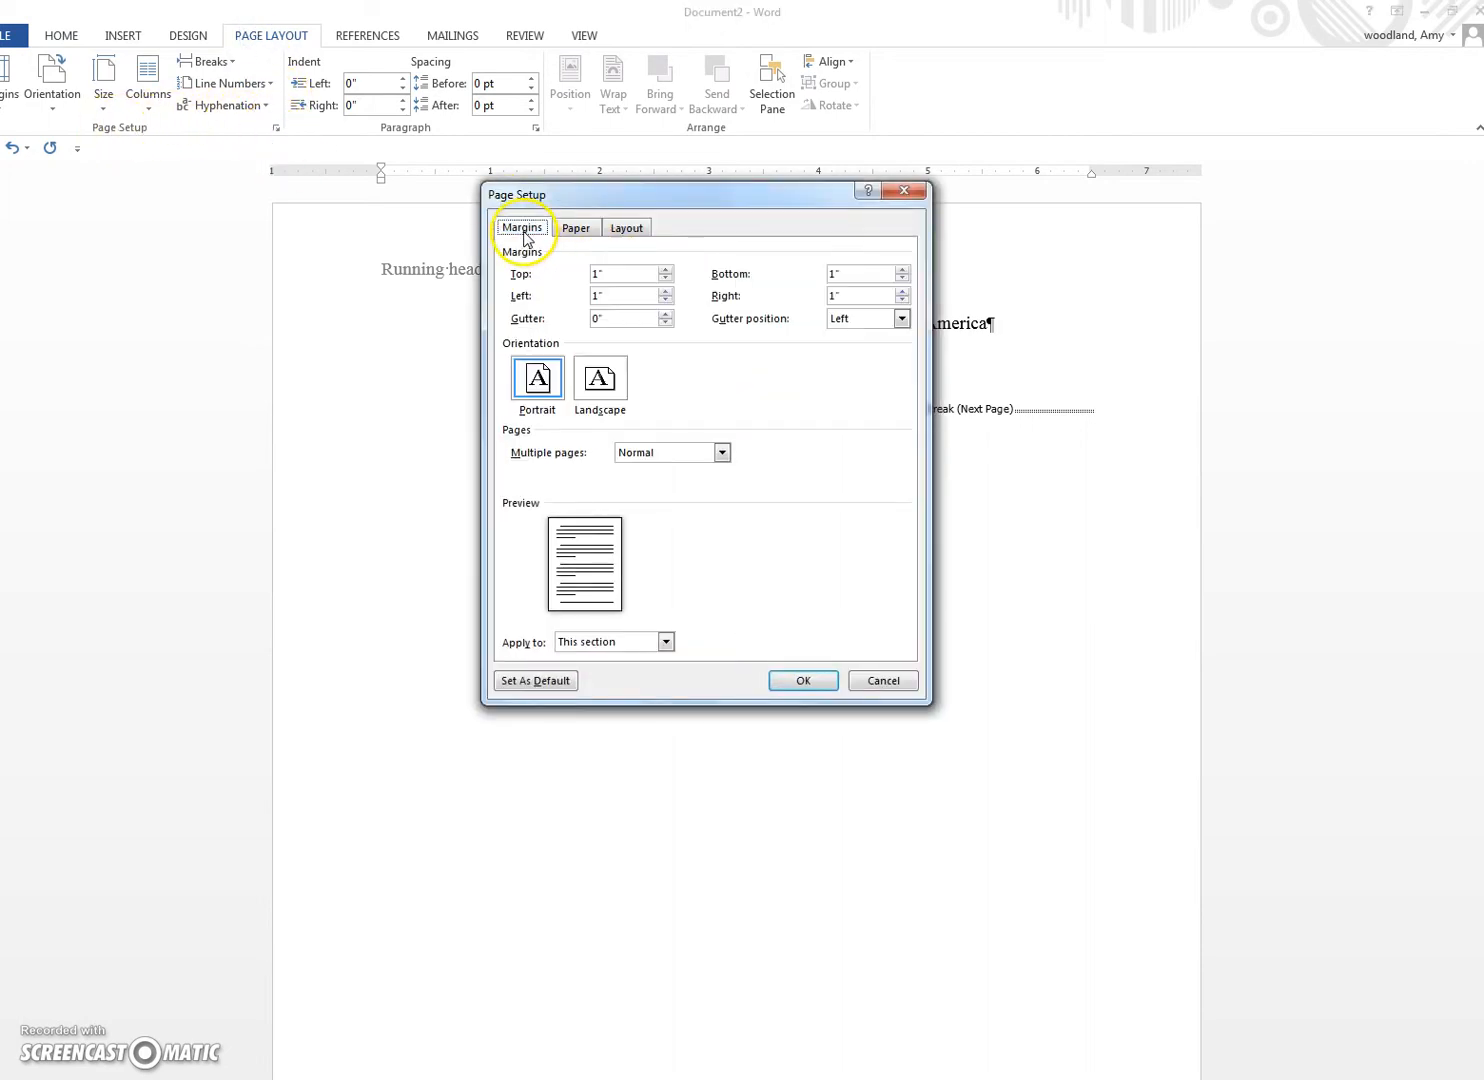
left_click(576, 228)
left_click(627, 228)
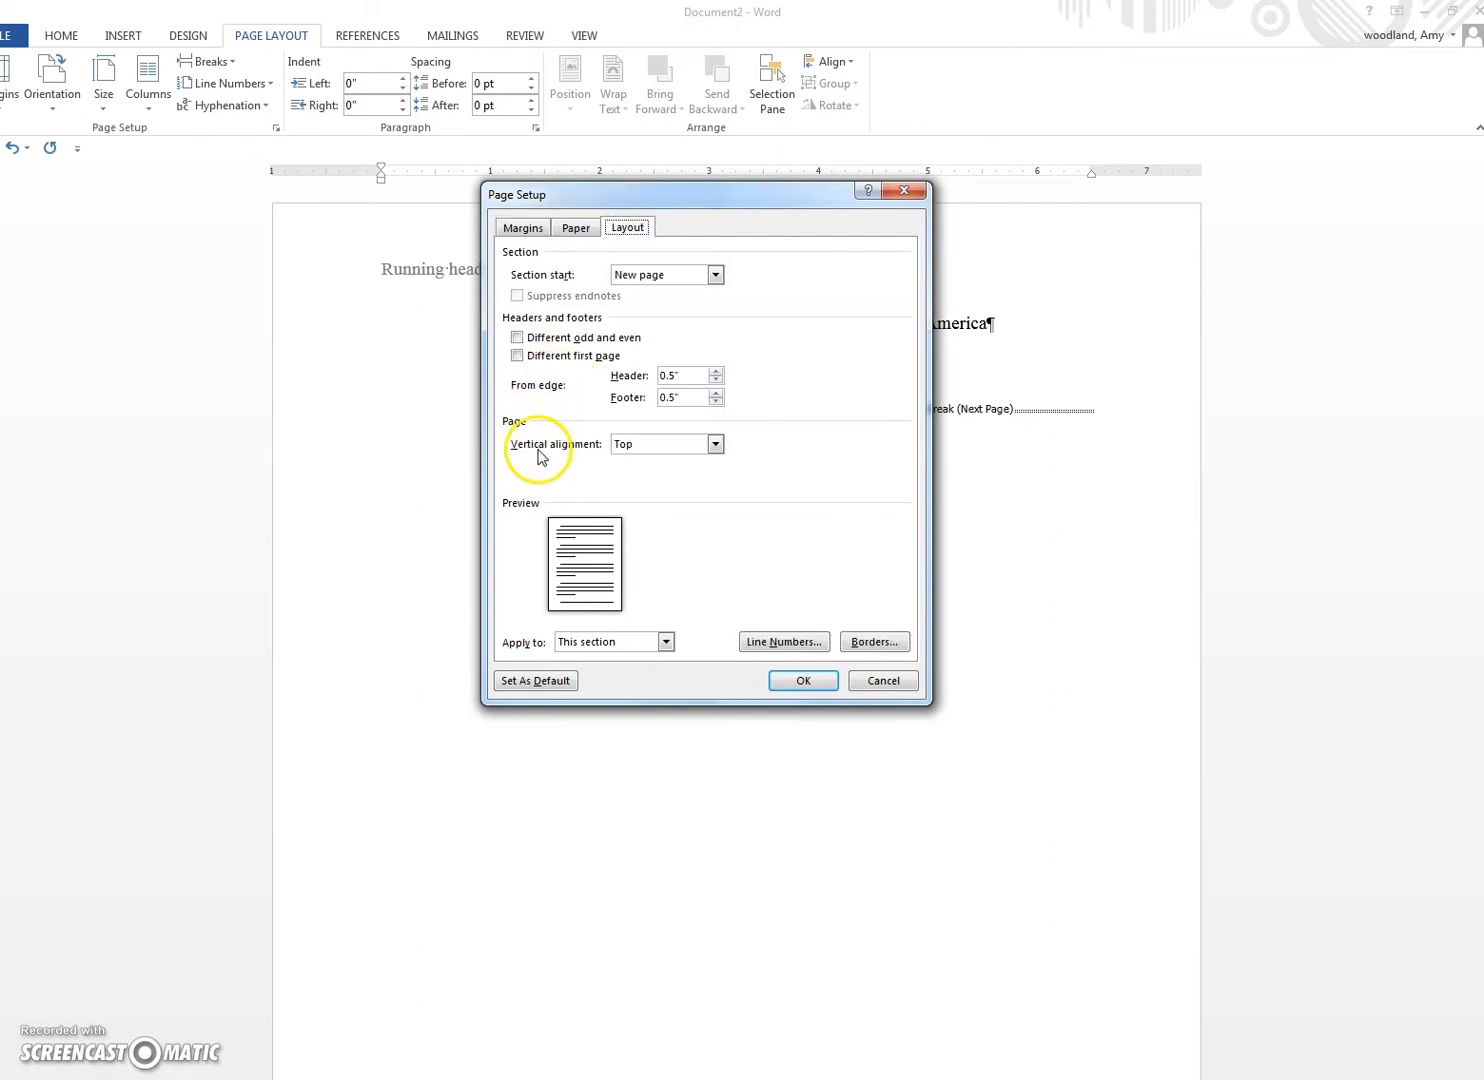
left_click(715, 443)
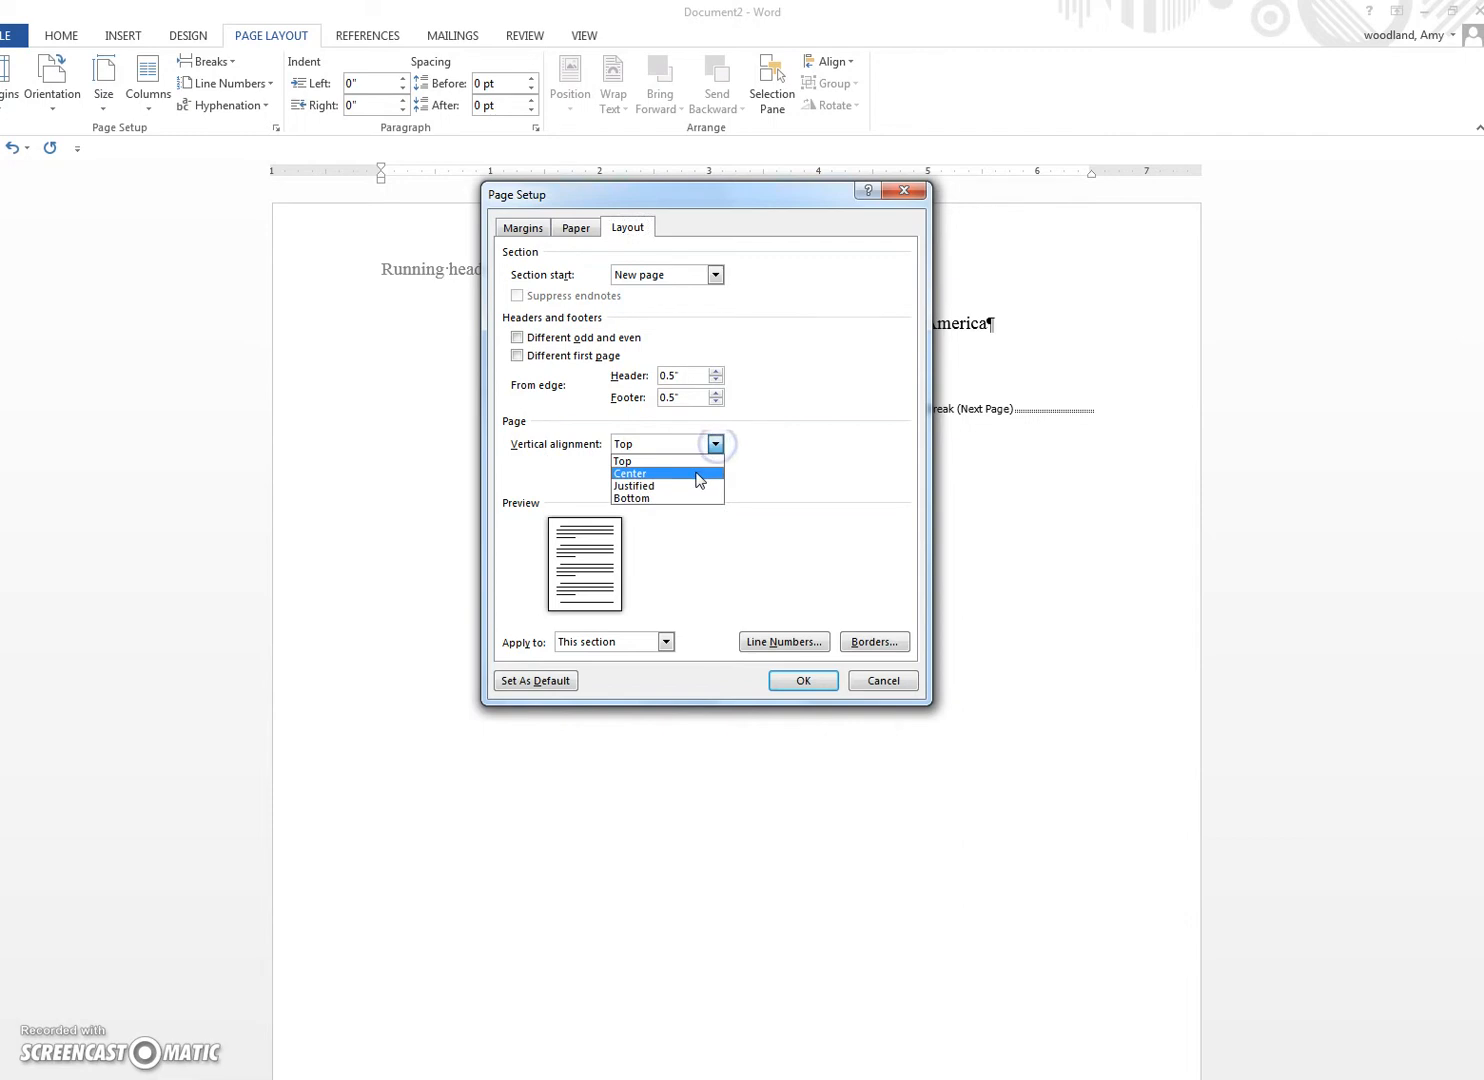
left_click(700, 471)
left_click(802, 680)
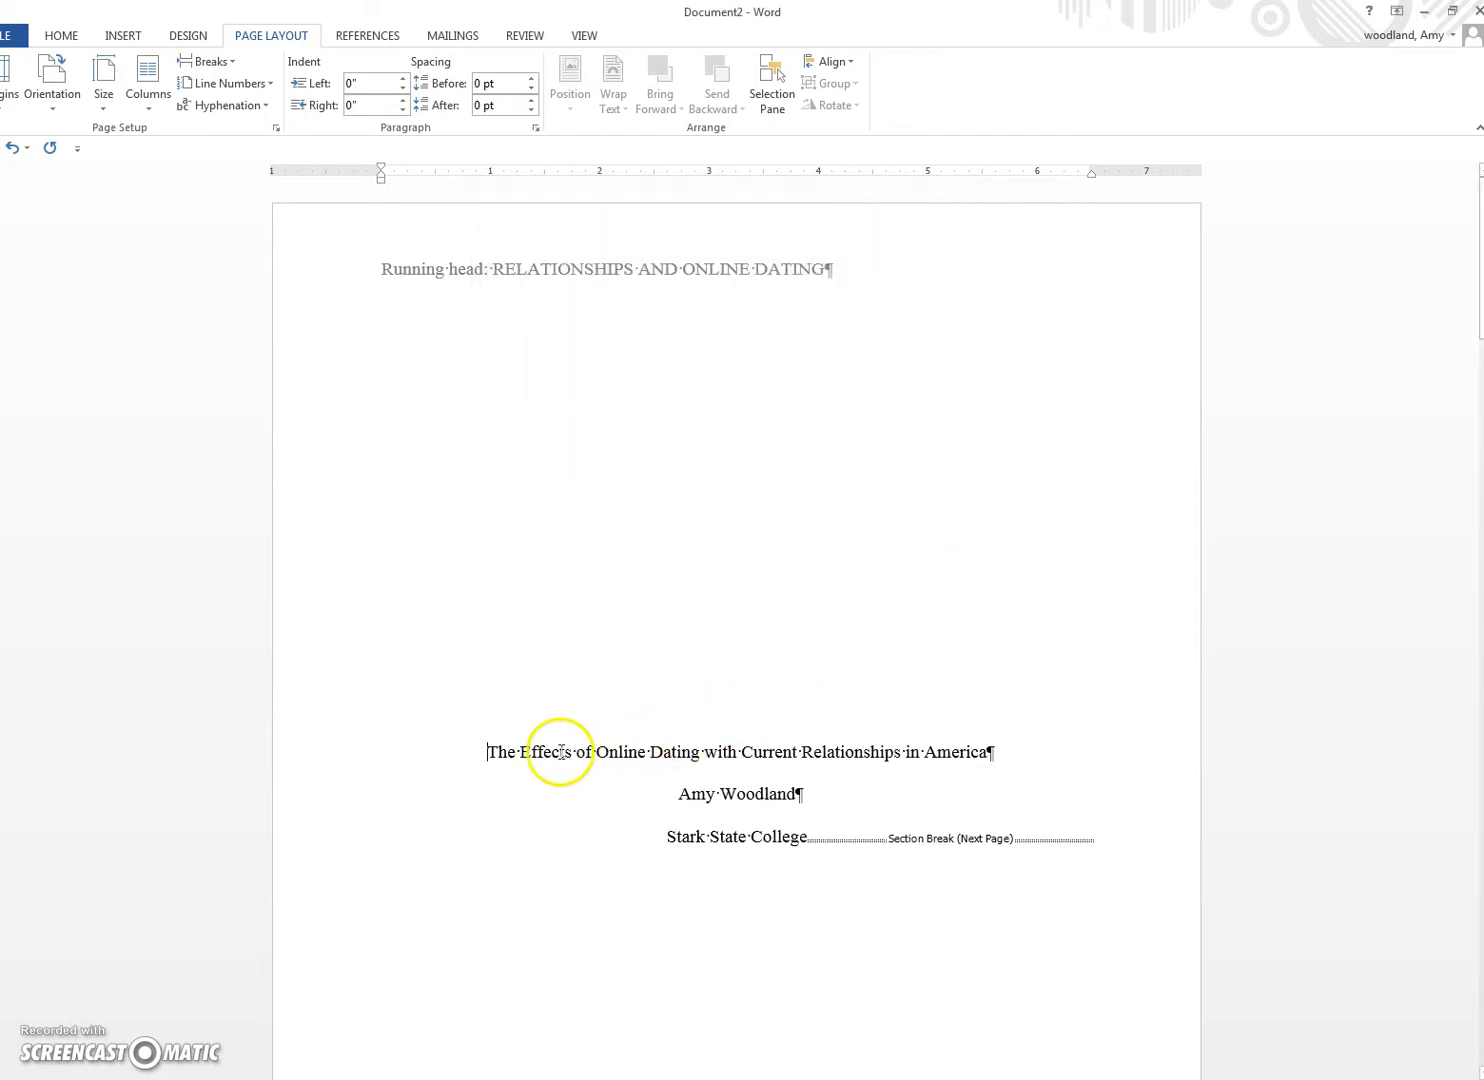
Step: Return to the HOME tab and hide the formatting marks
left_click(58, 38)
left_click(530, 752)
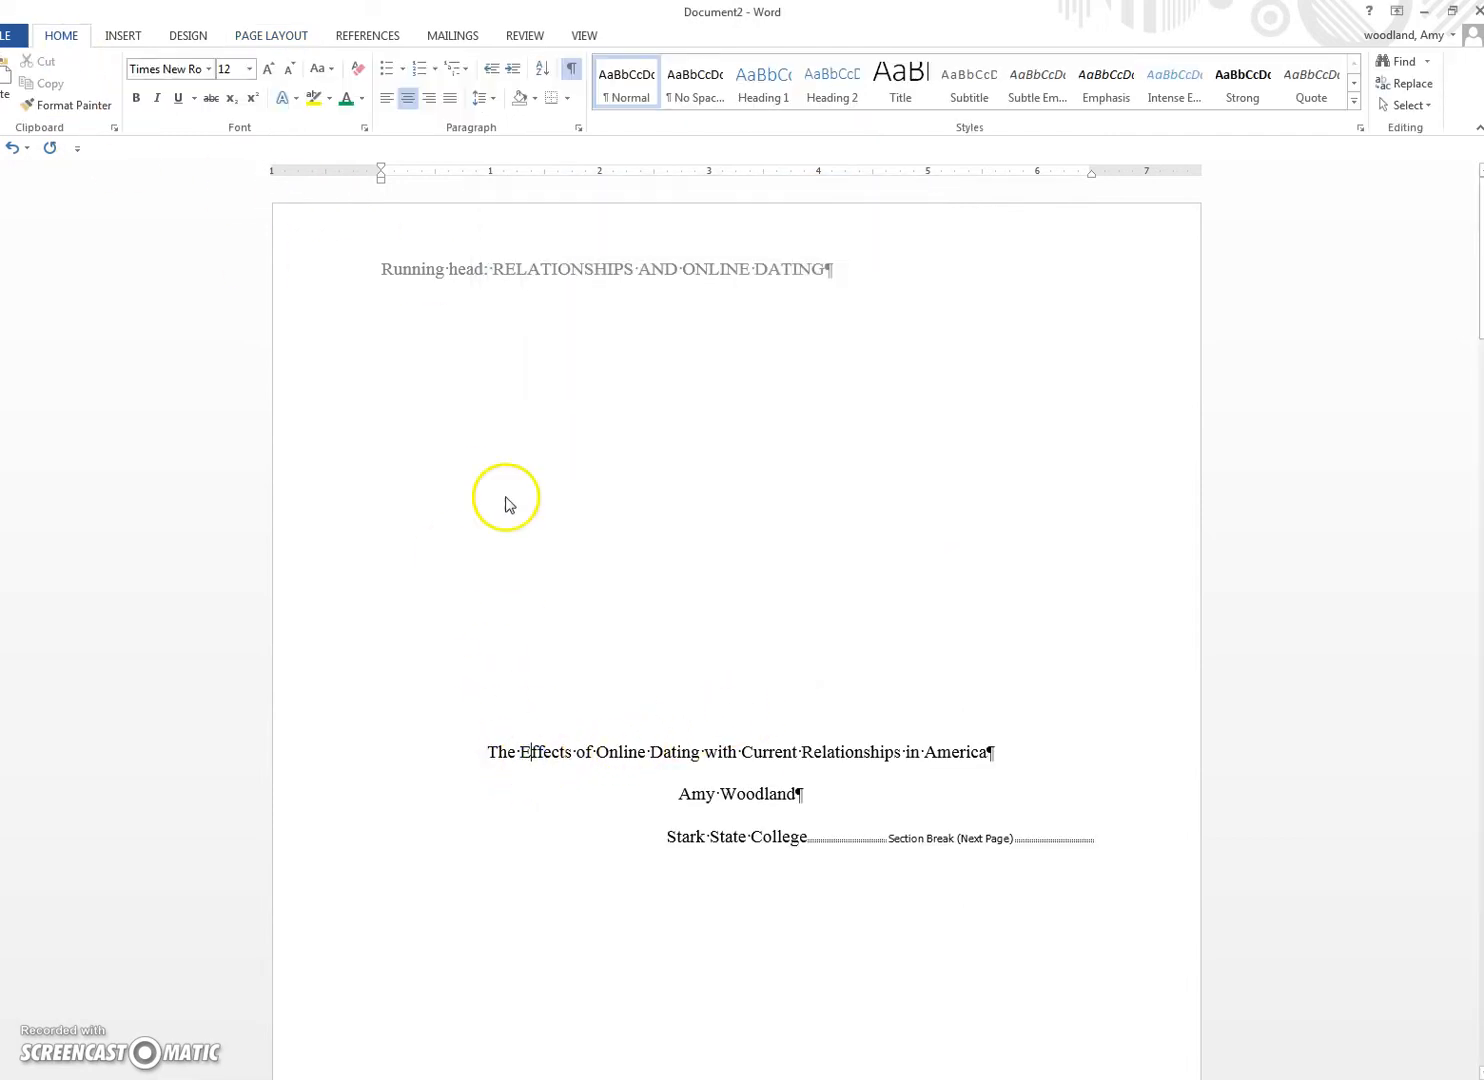
left_click(570, 68)
left_click(596, 752)
scroll(596, 755, "down", 1)
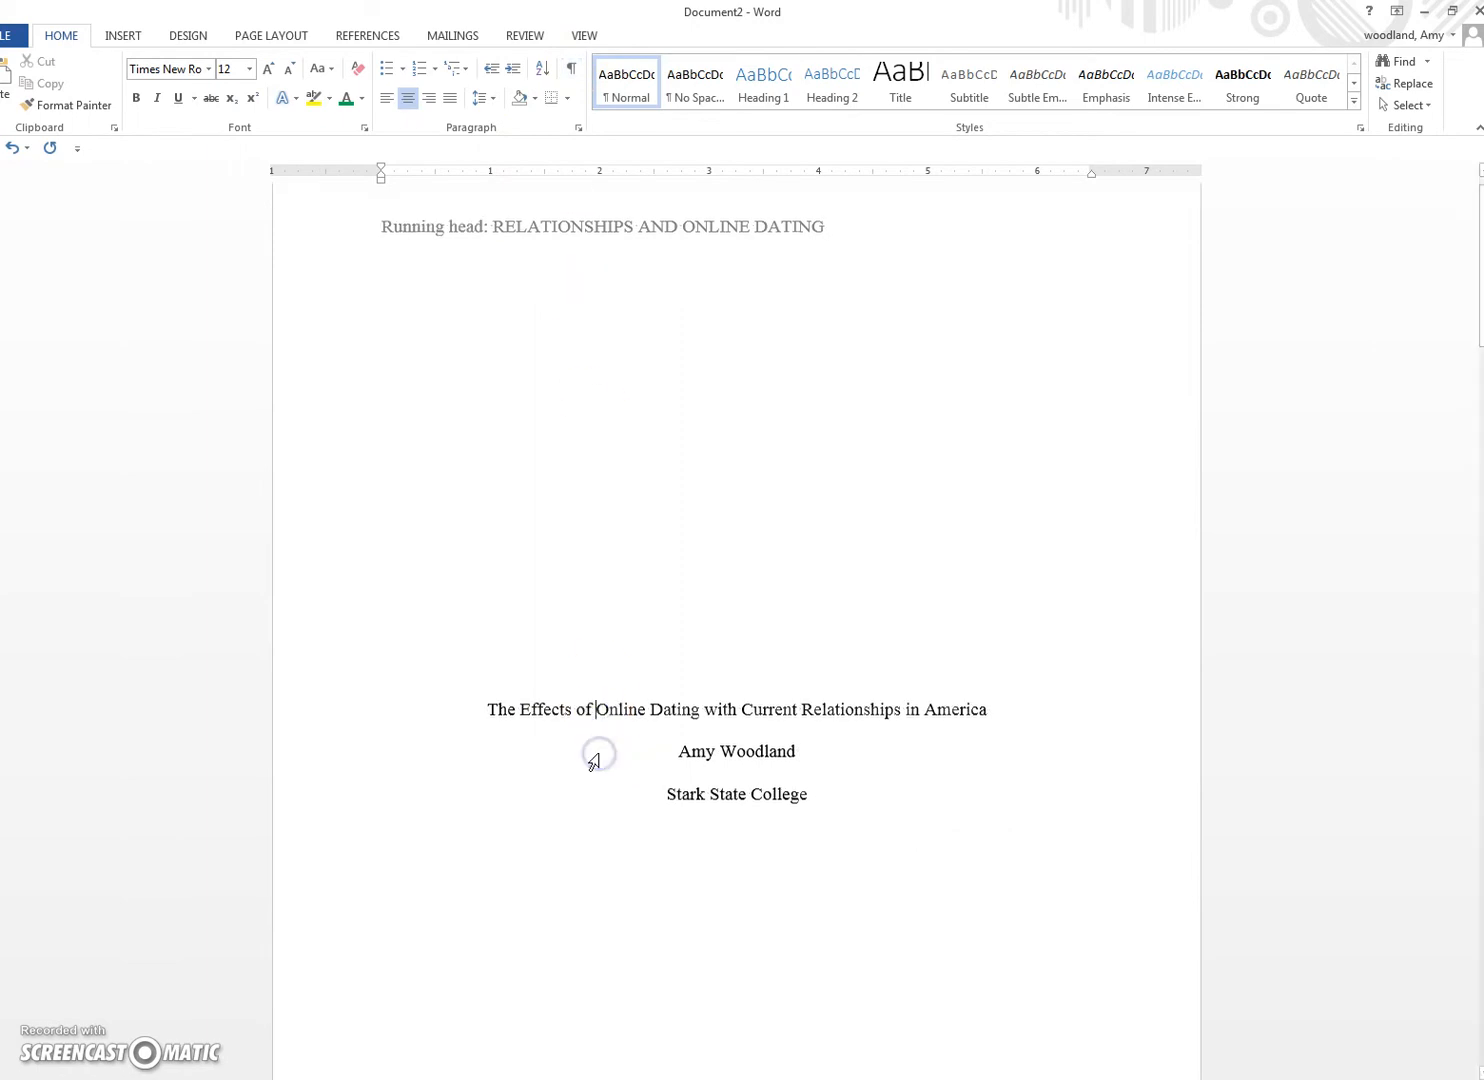
scroll(598, 753, "up", 1)
scroll(594, 760, "down", 8)
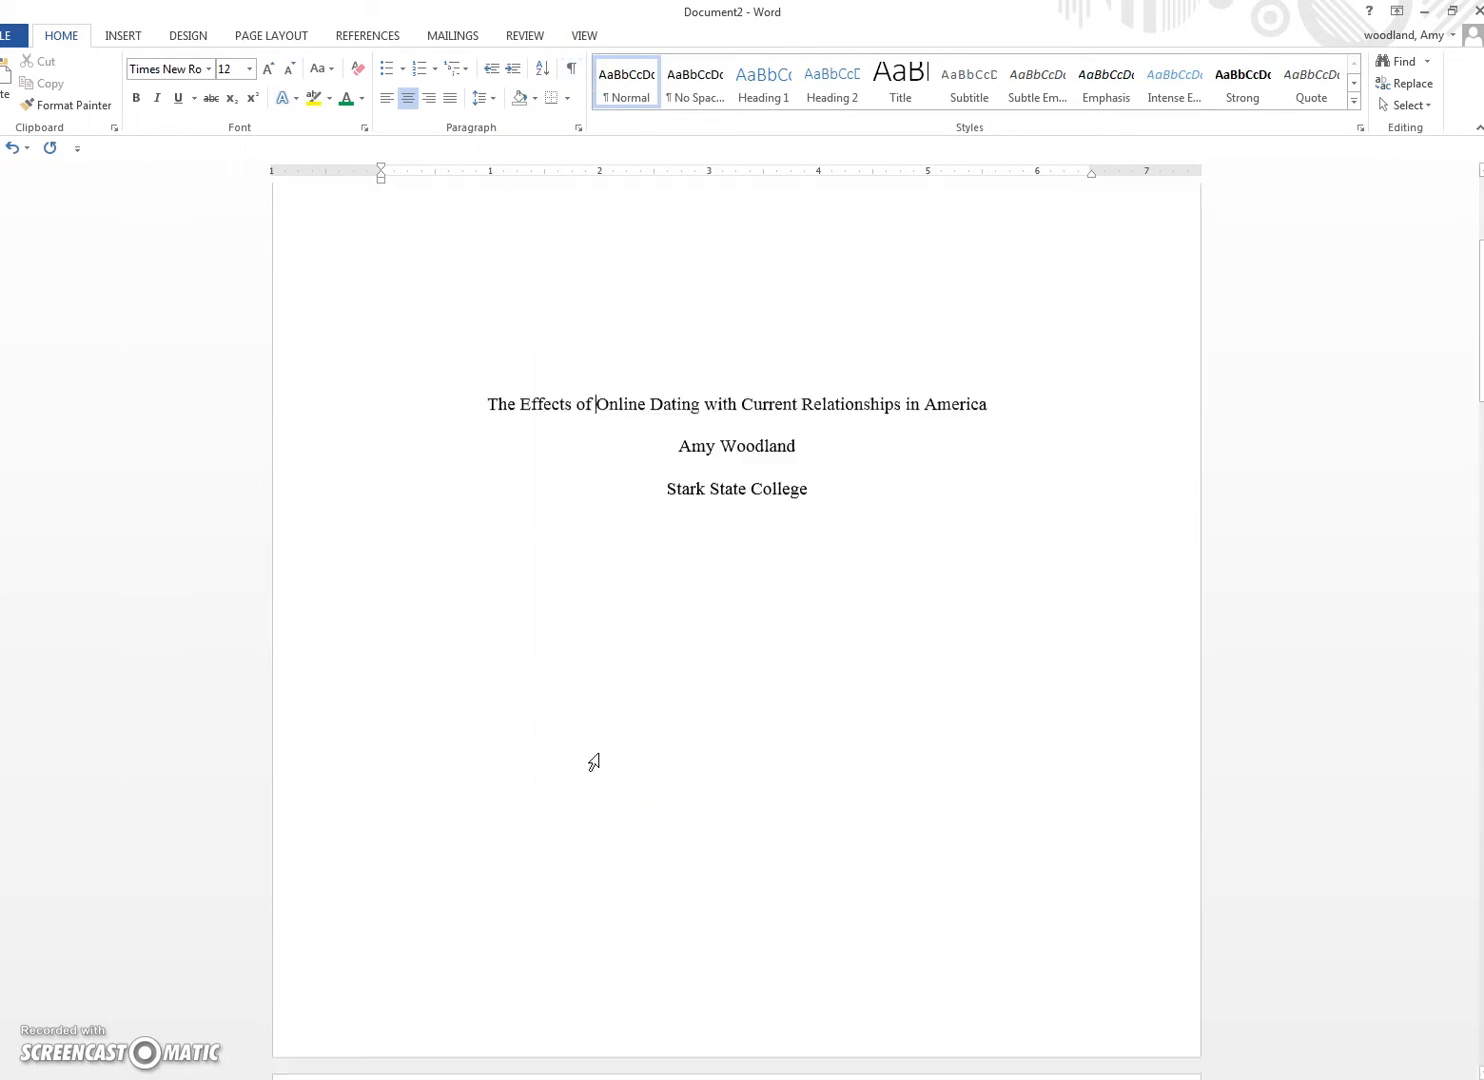
left_click(561, 782)
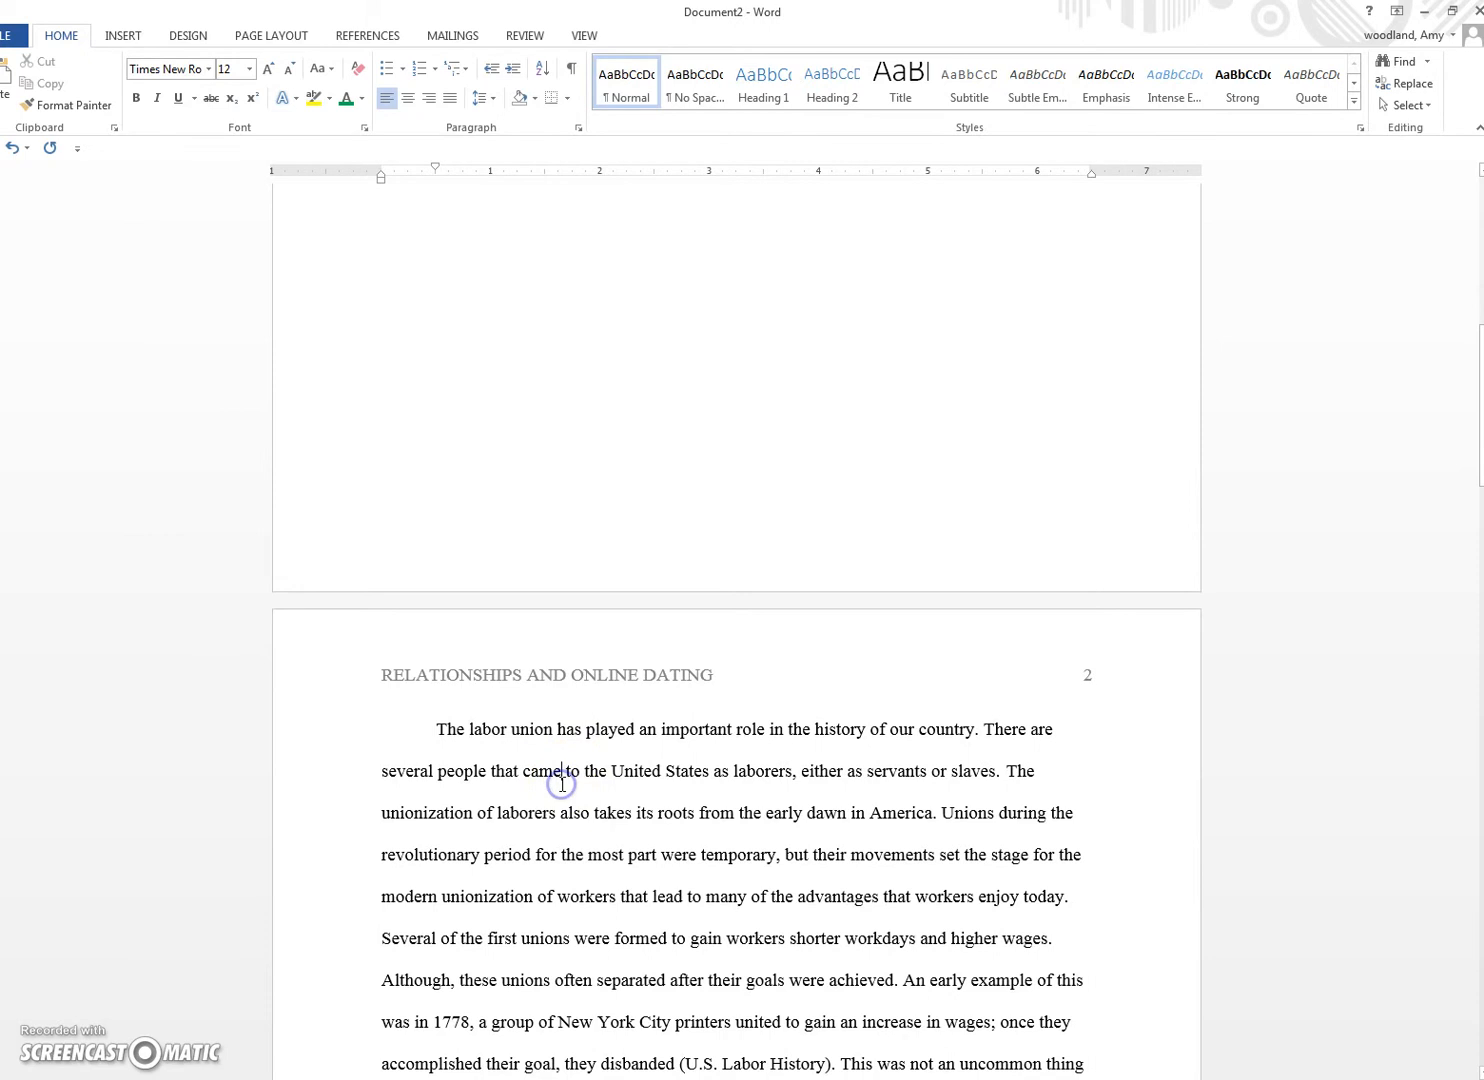
scroll(562, 784, "down", 1)
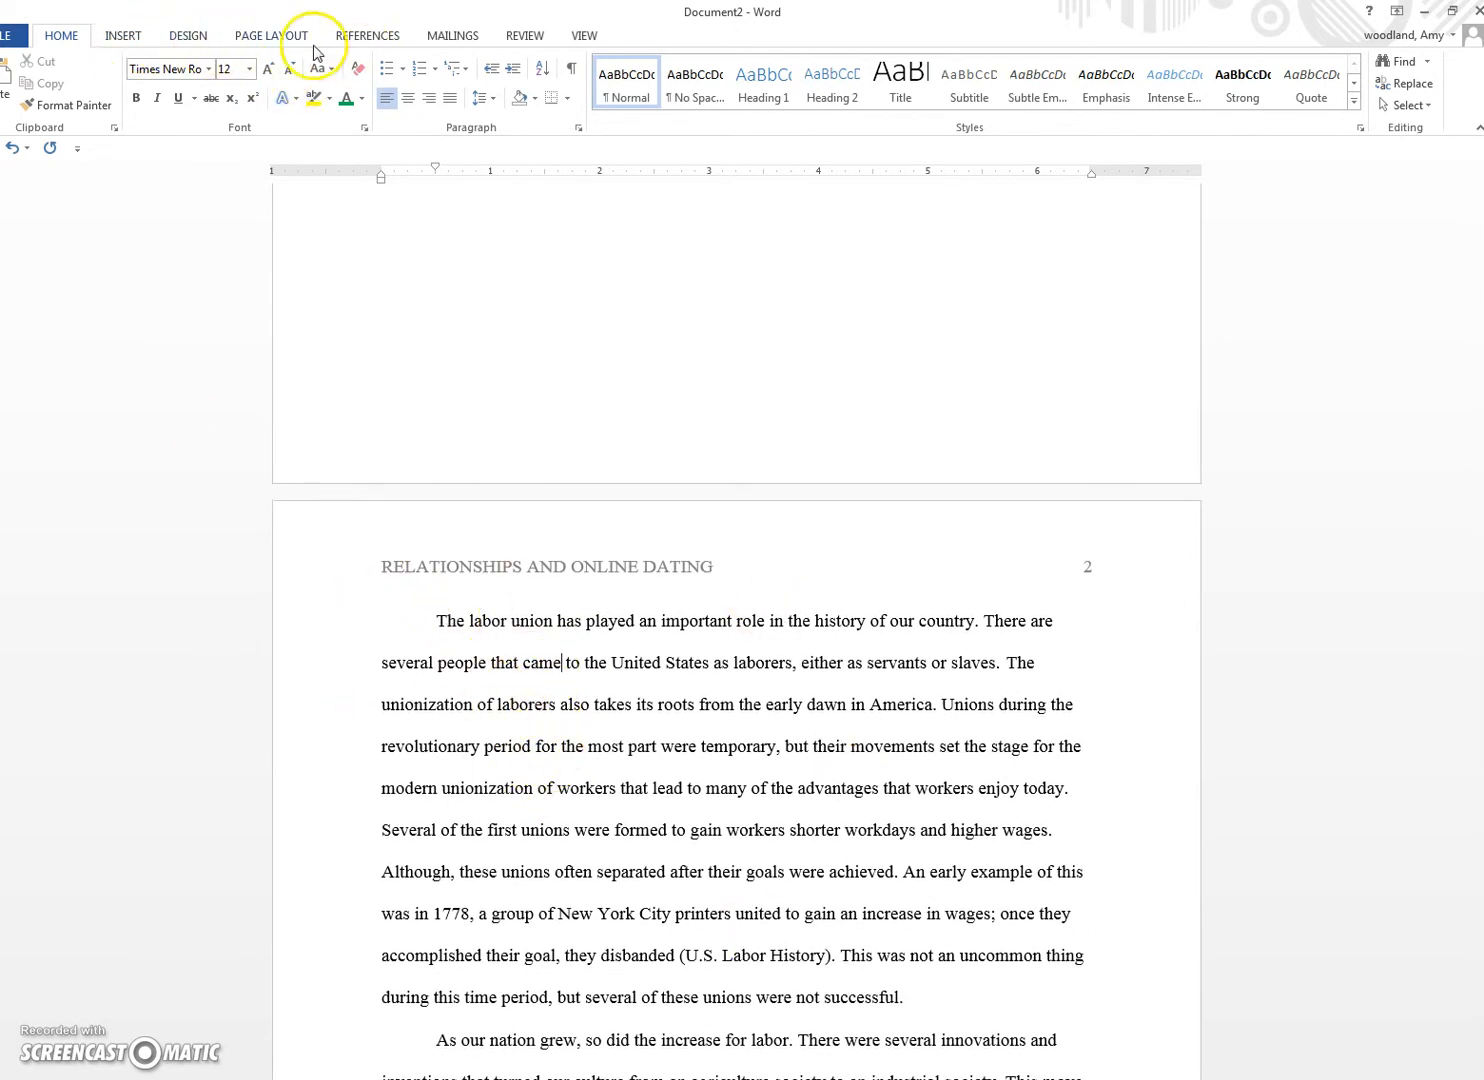
left_click(268, 37)
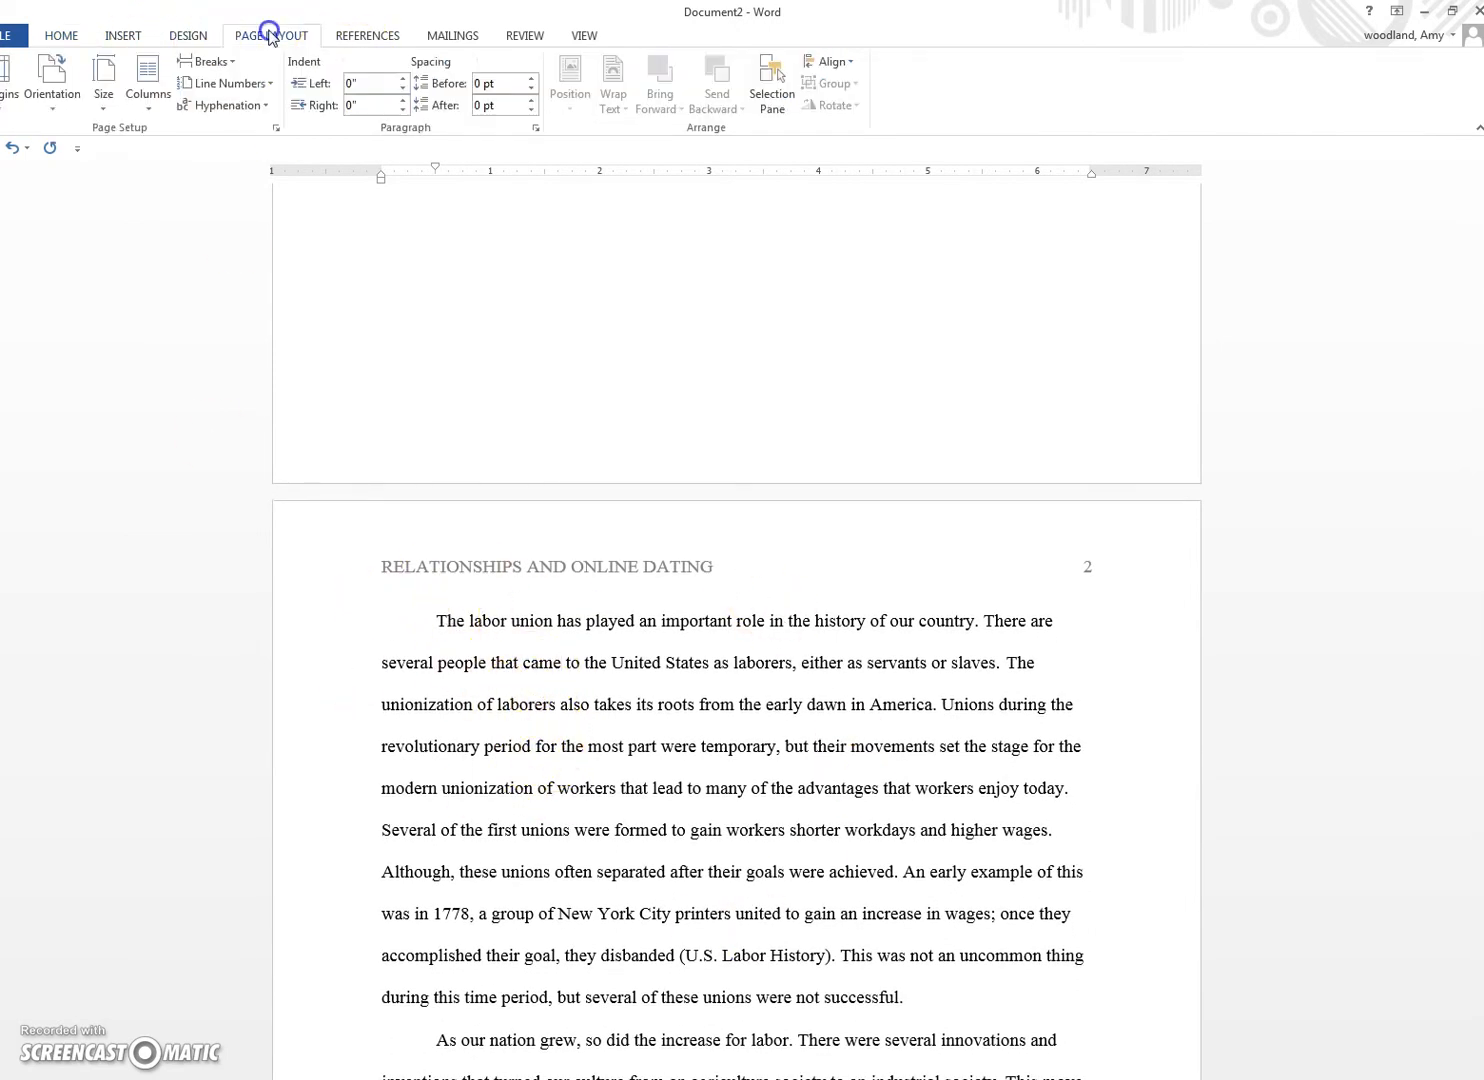
left_click(275, 129)
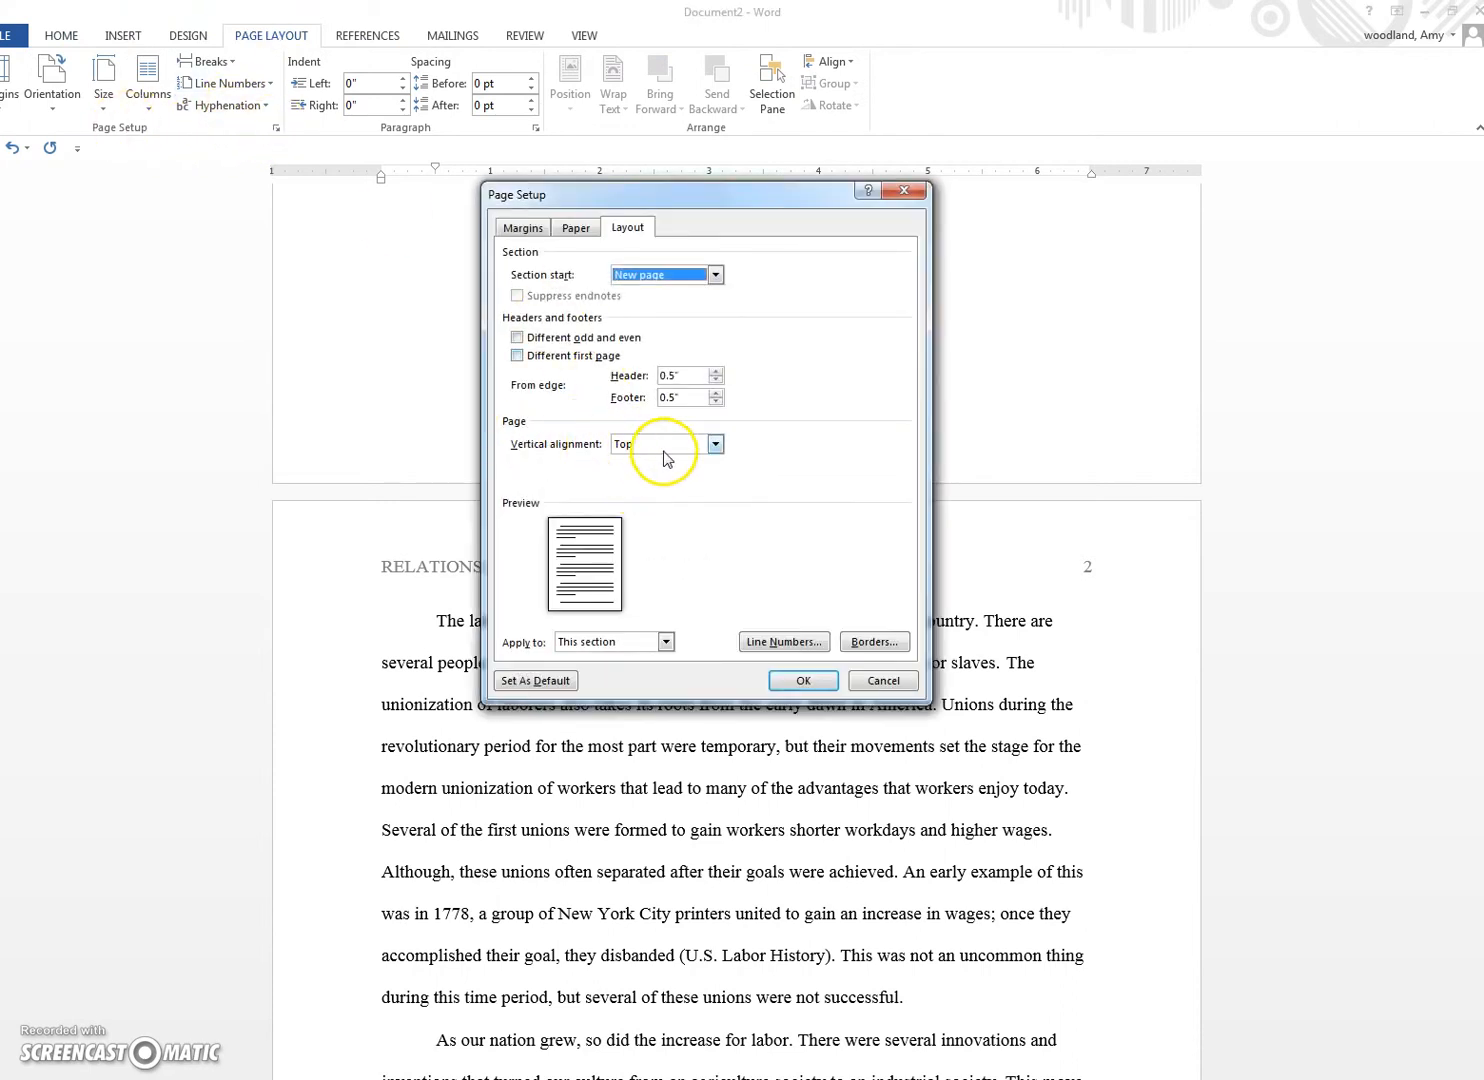
left_click(806, 680)
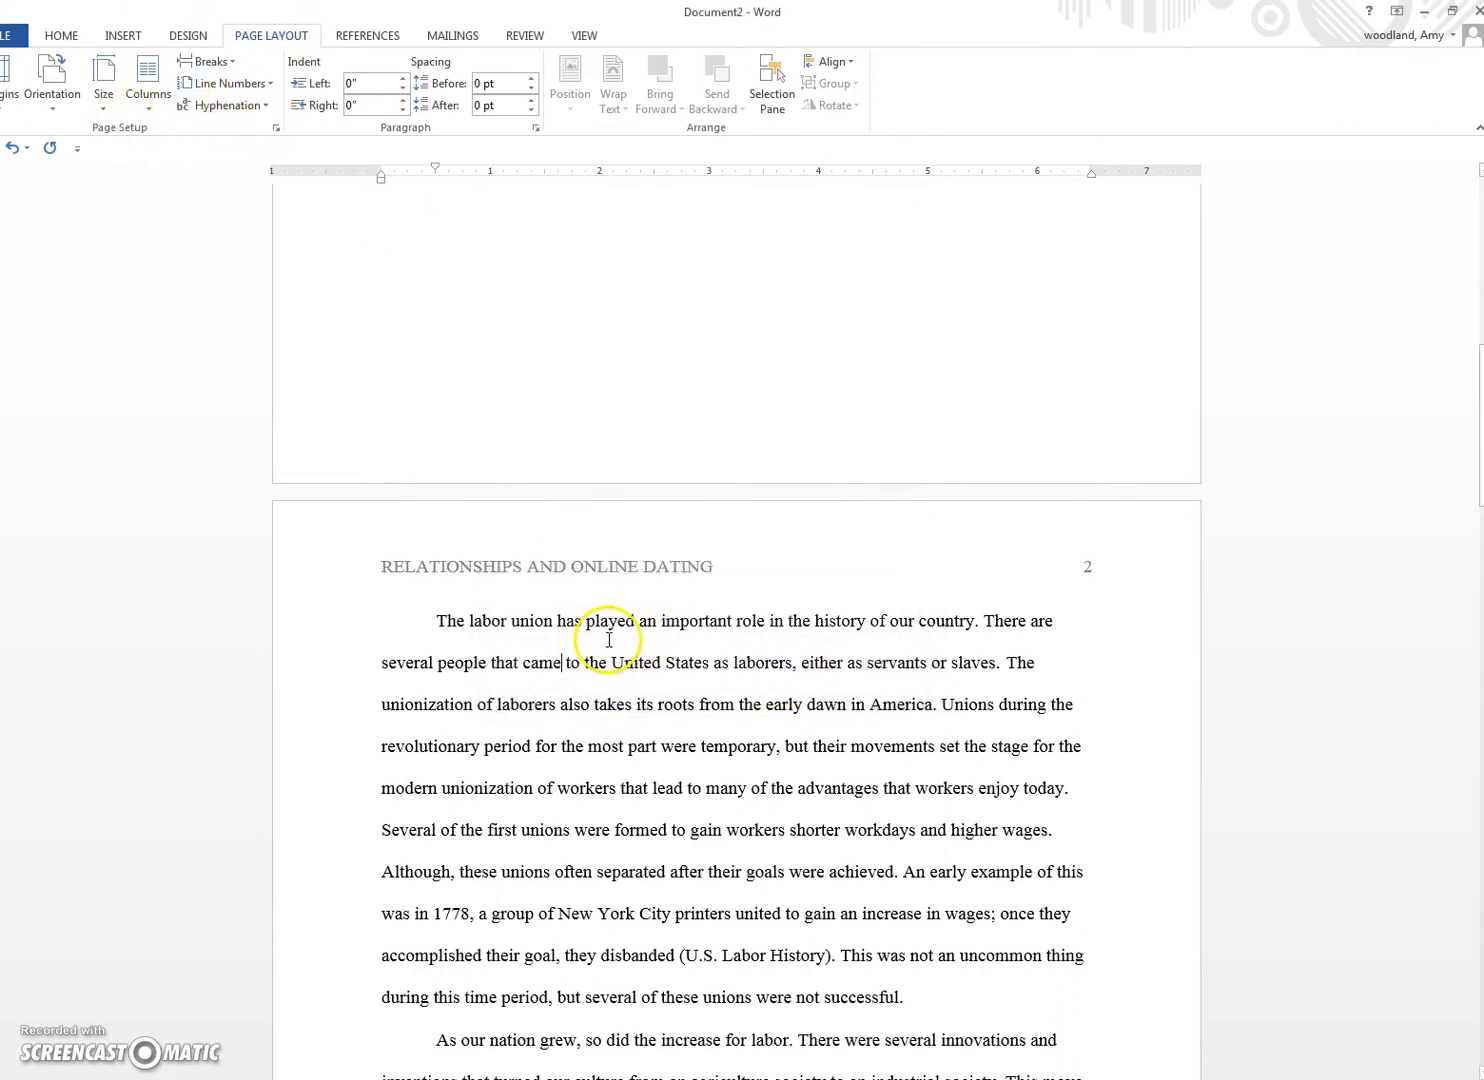
scroll(540, 720, "up", 10)
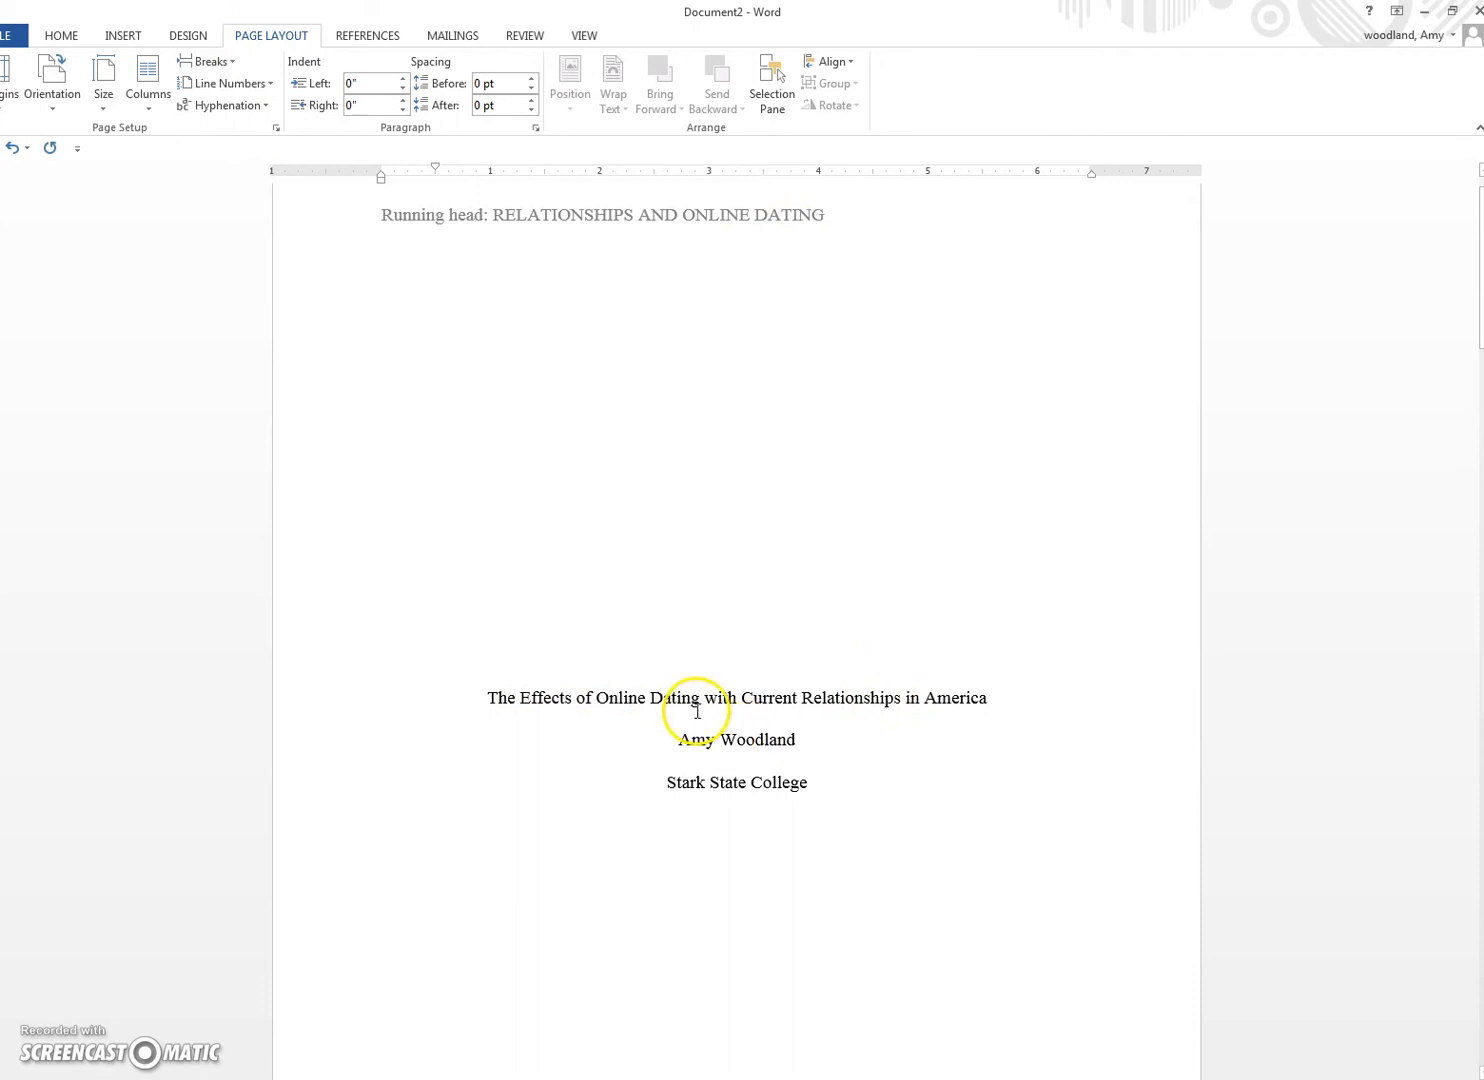
scroll(695, 710, "down", 8)
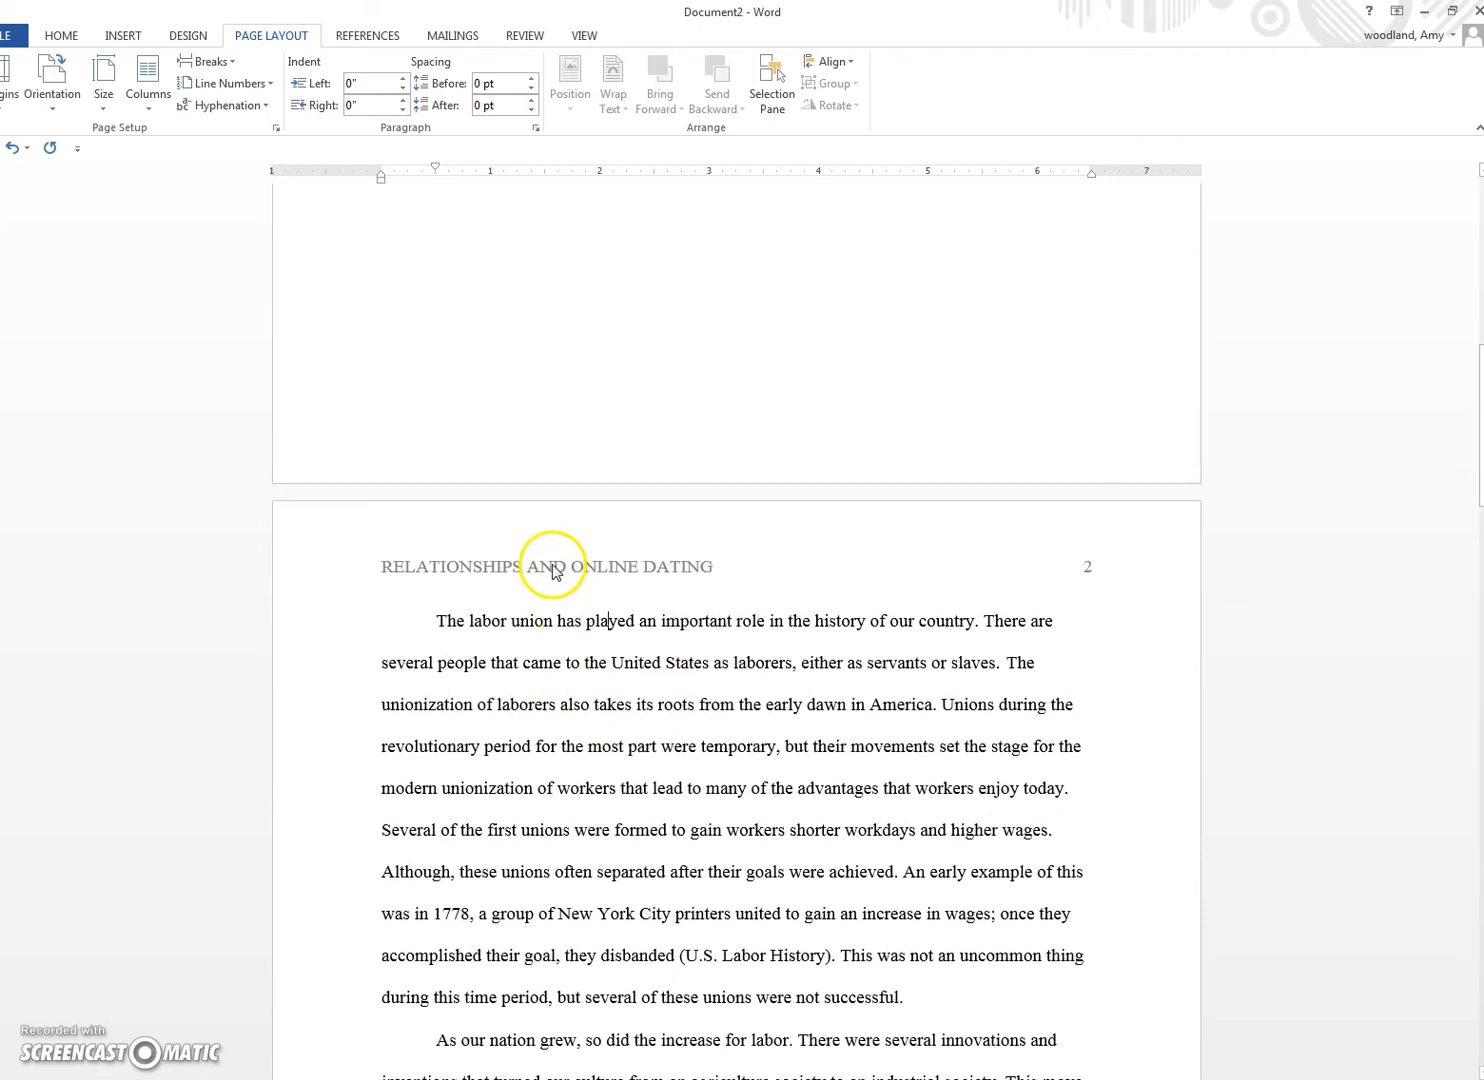
scroll(513, 563, "up", 3)
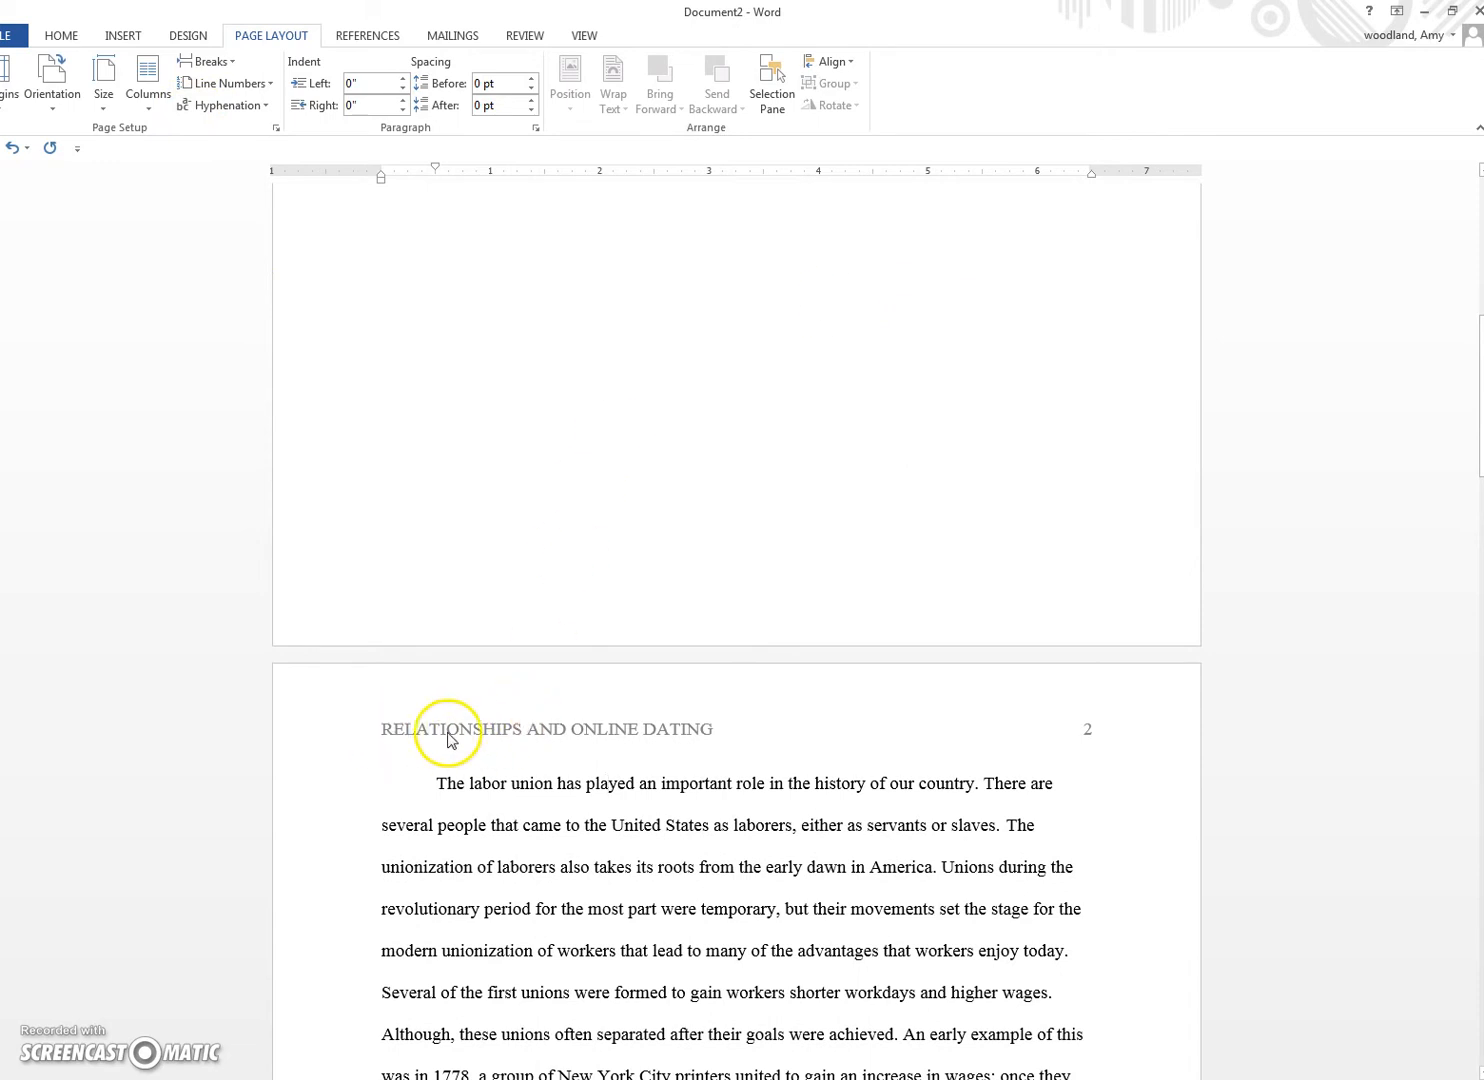
scroll(480, 715, "up", 10)
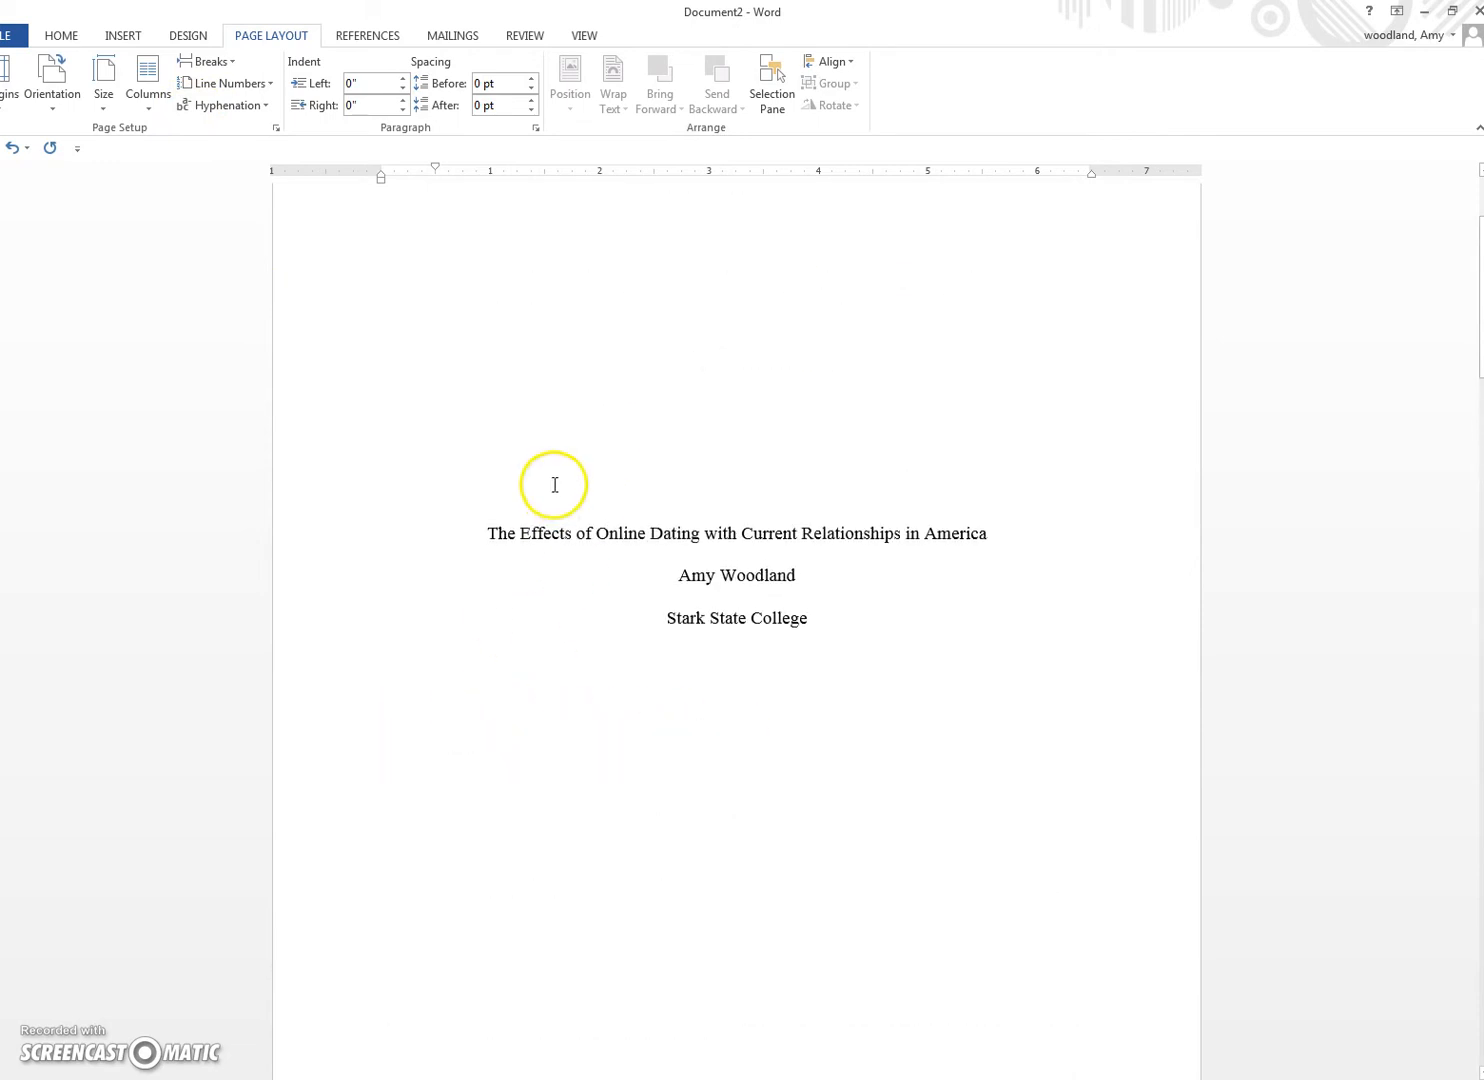
scroll(520, 555, "up", 4)
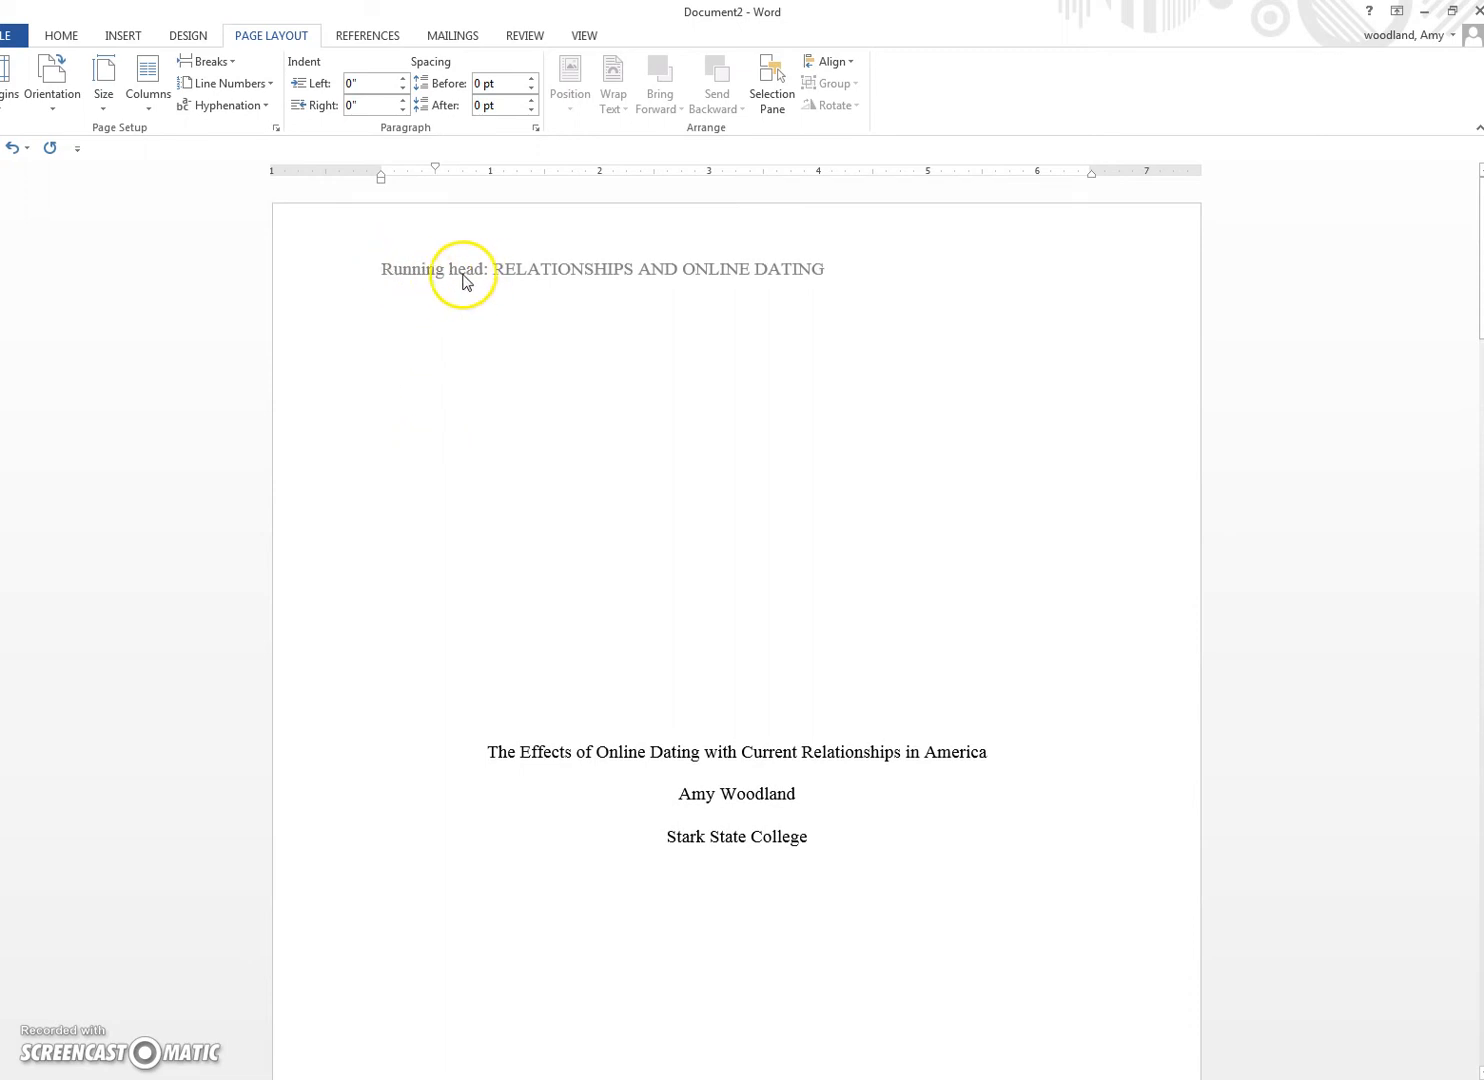
scroll(446, 549, "down", 1)
scroll(446, 549, "down", 10)
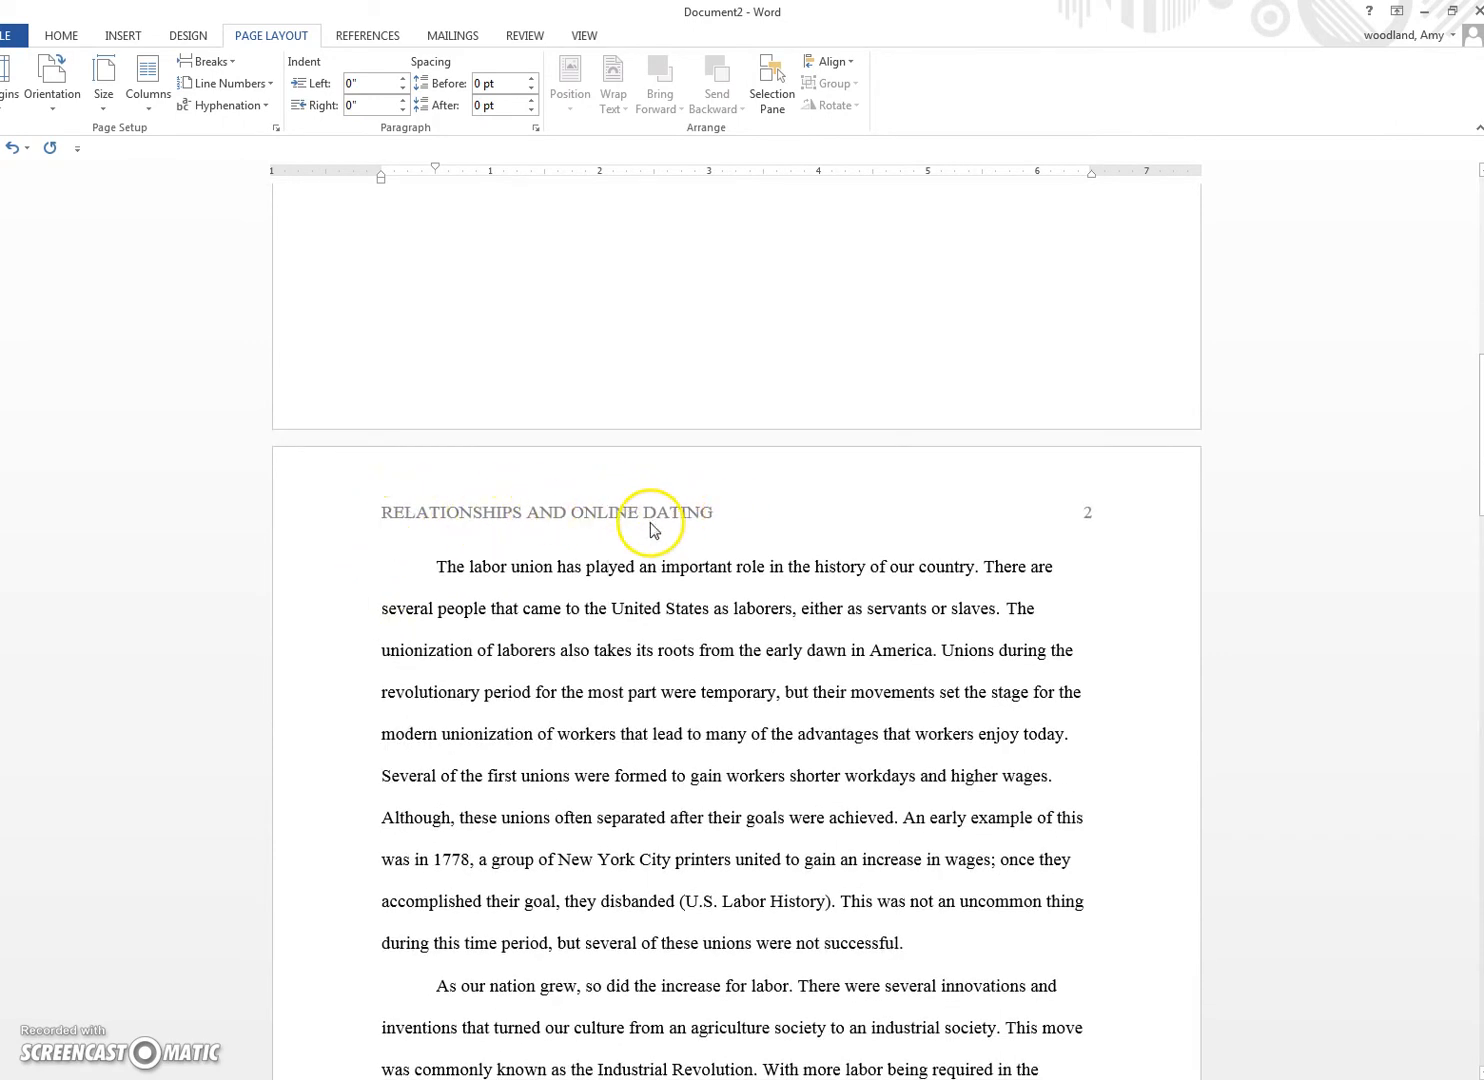
scroll(791, 640, "up", 3)
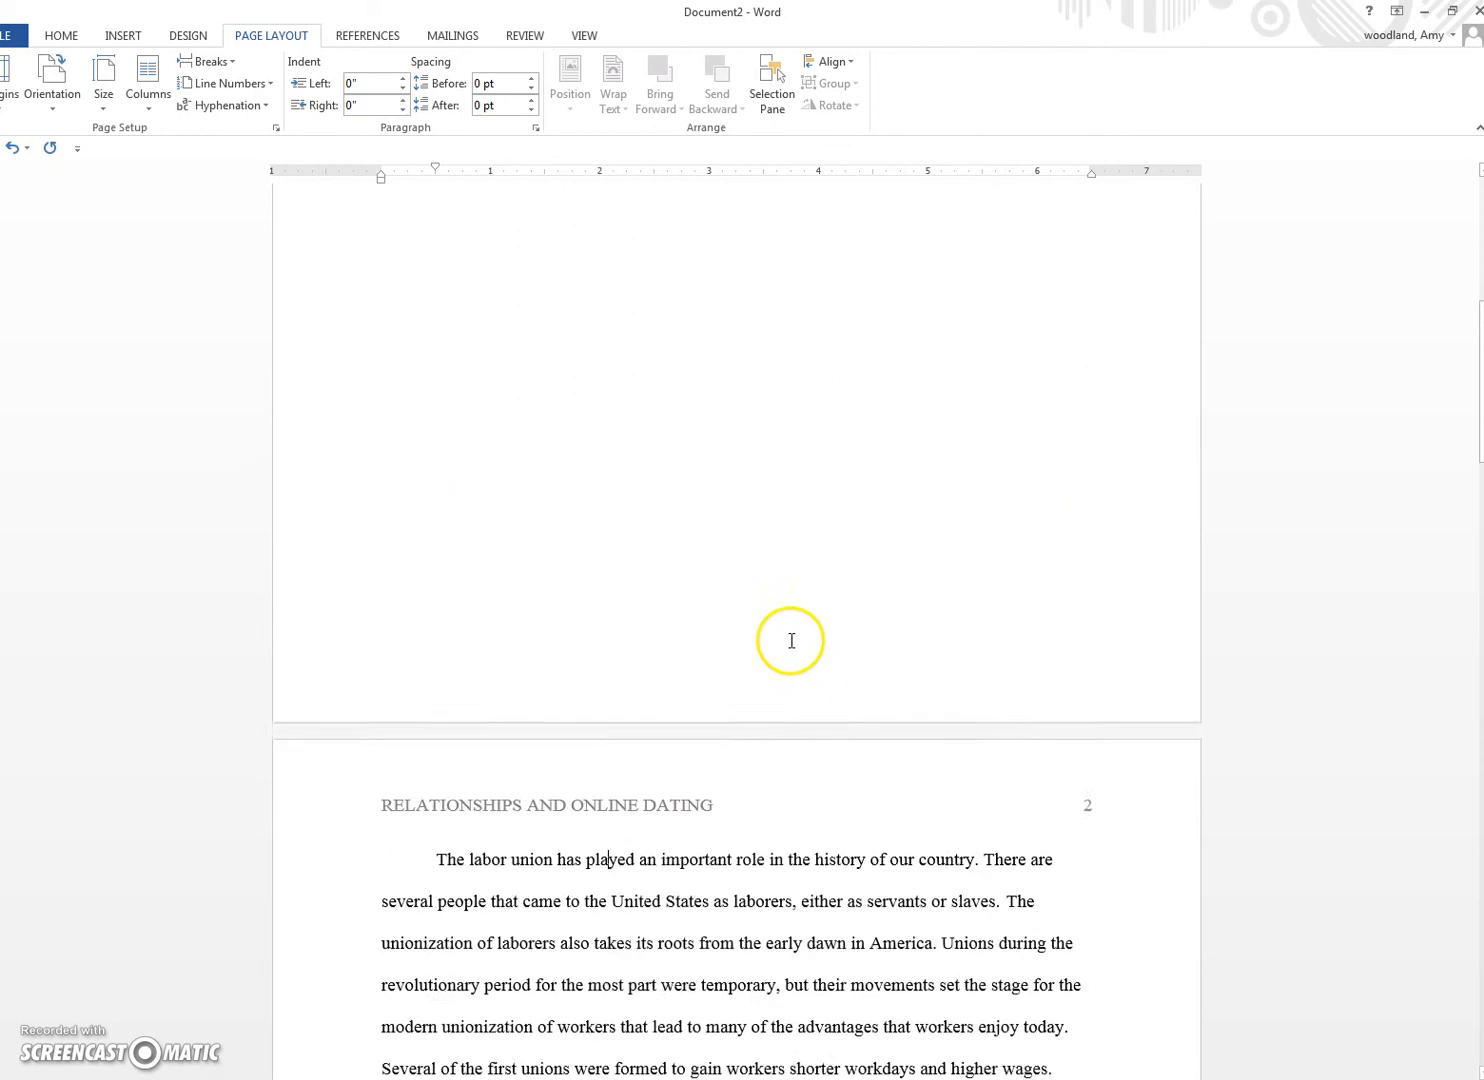
scroll(791, 640, "up", 7)
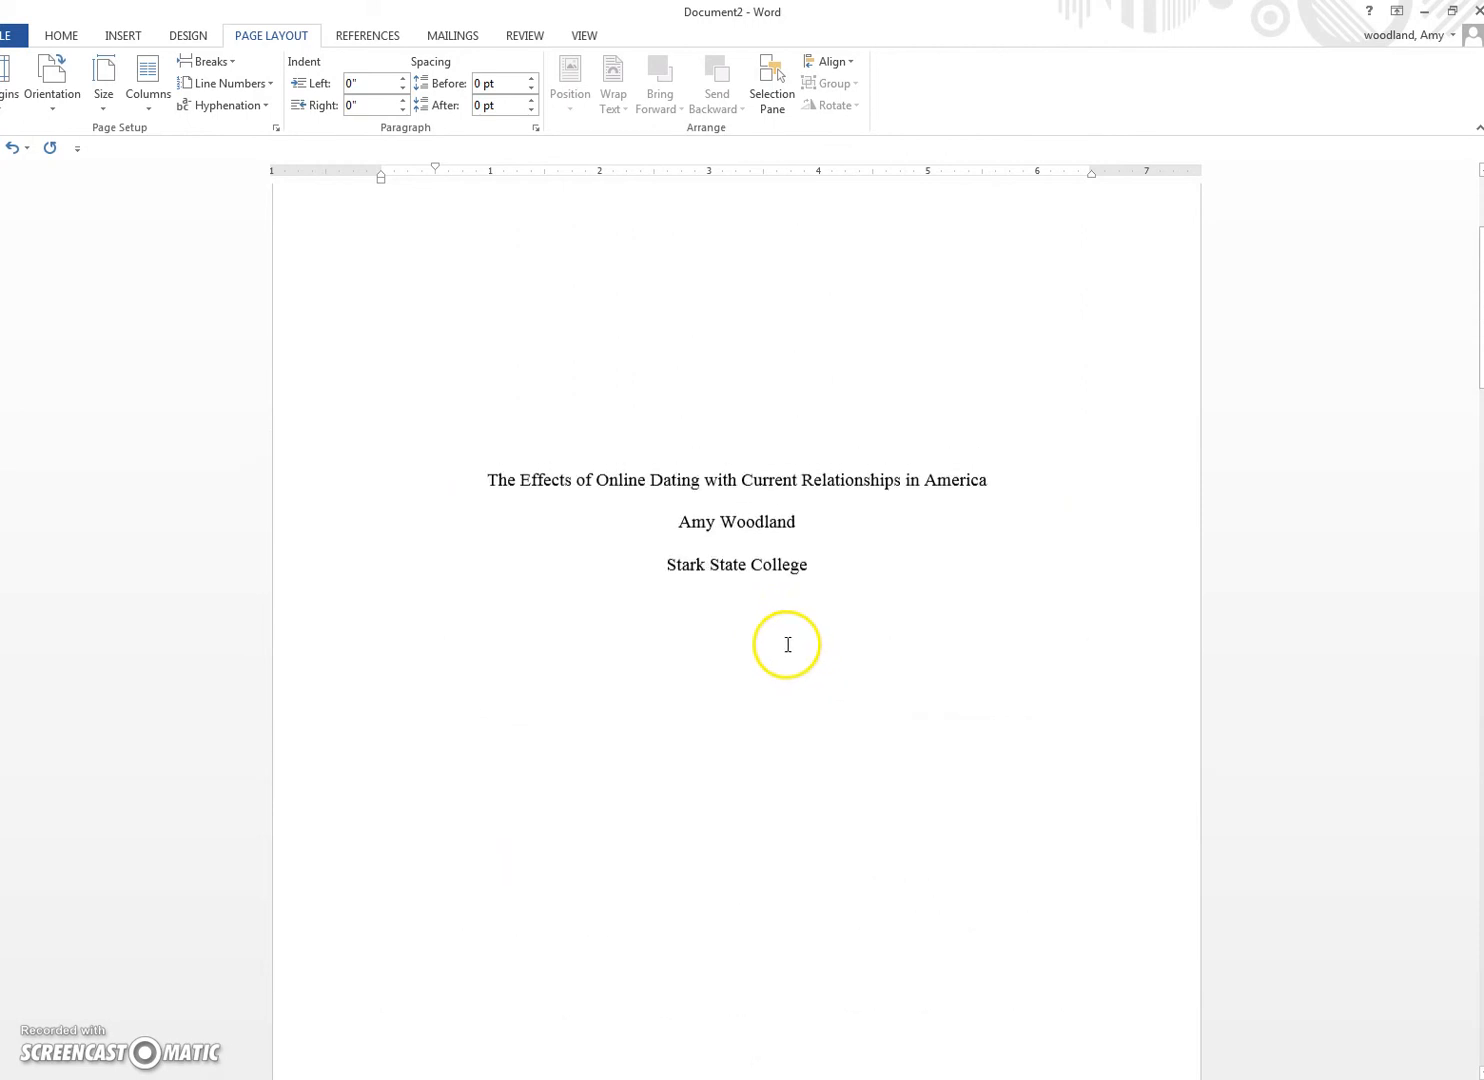
left_click(68, 37)
scroll(515, 600, "down", 4)
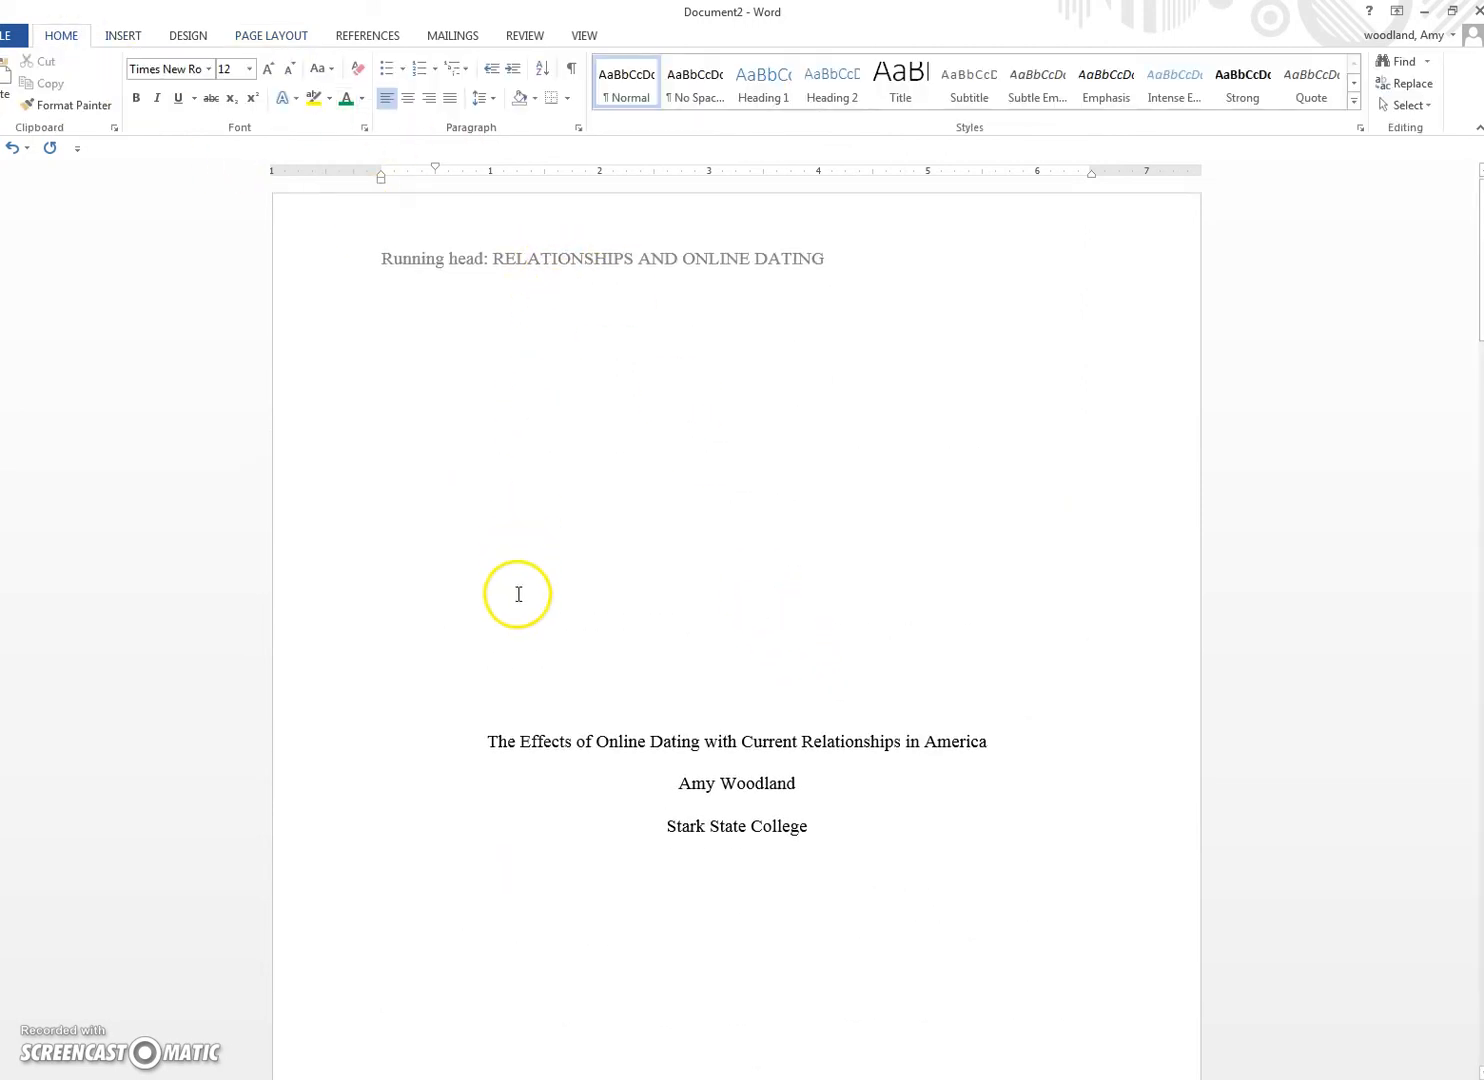
scroll(508, 608, "down", 13)
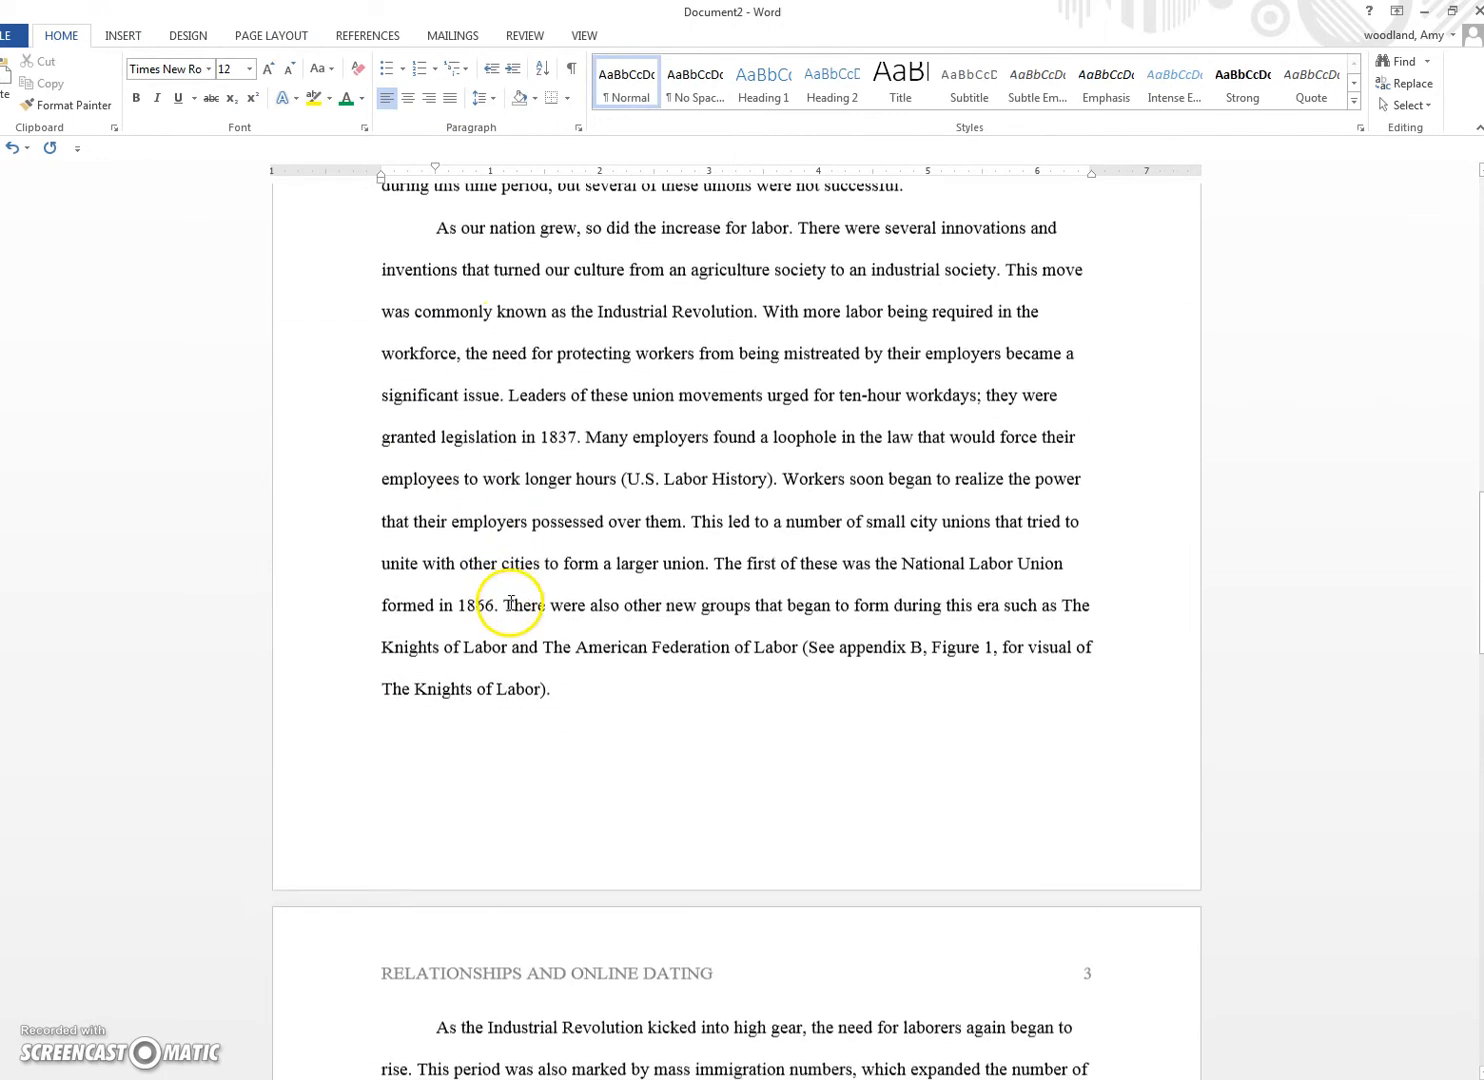
scroll(512, 605, "up", 5)
scroll(515, 605, "up", 6)
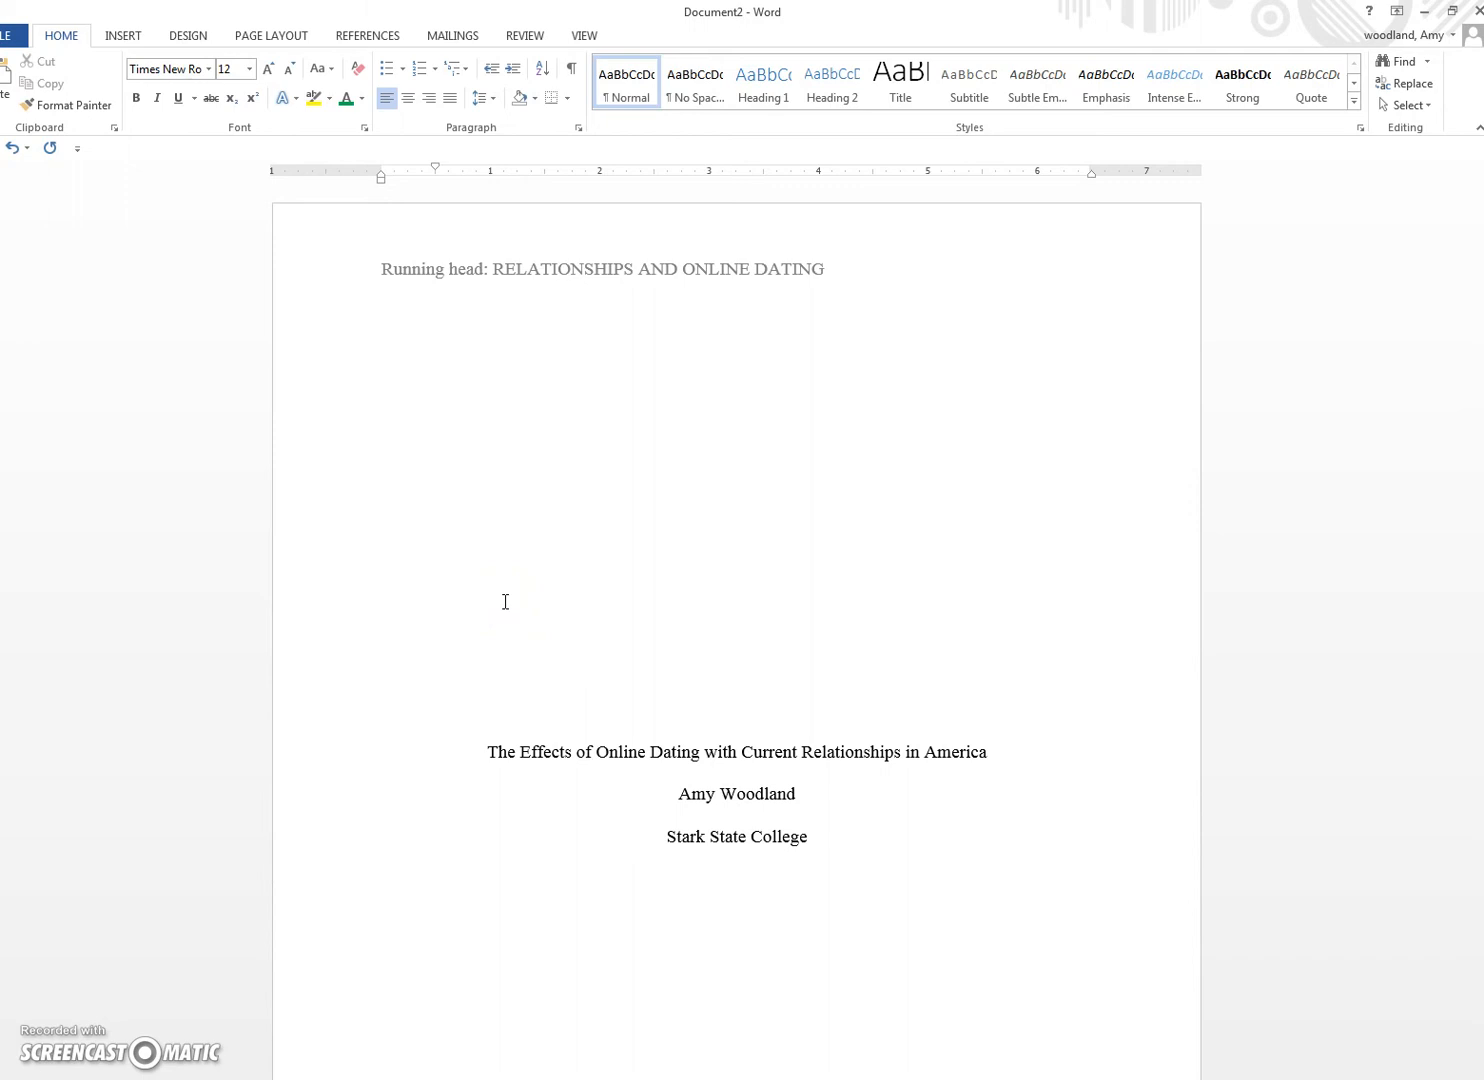
left_click(541, 196)
mouse_move(293, 1078)
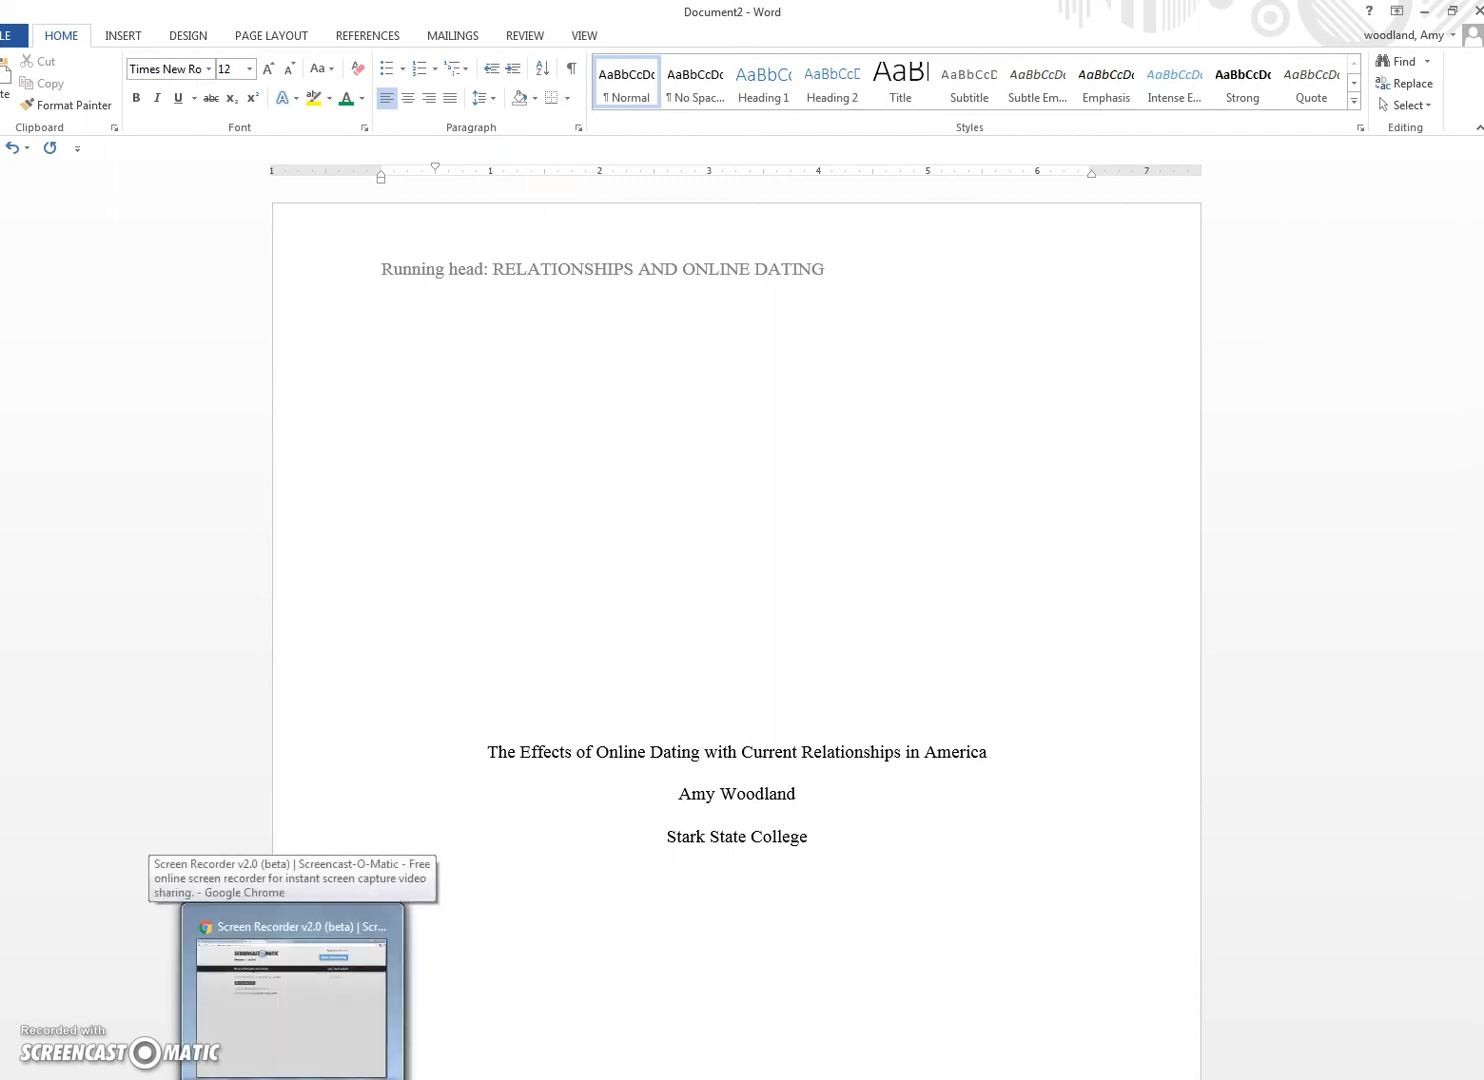